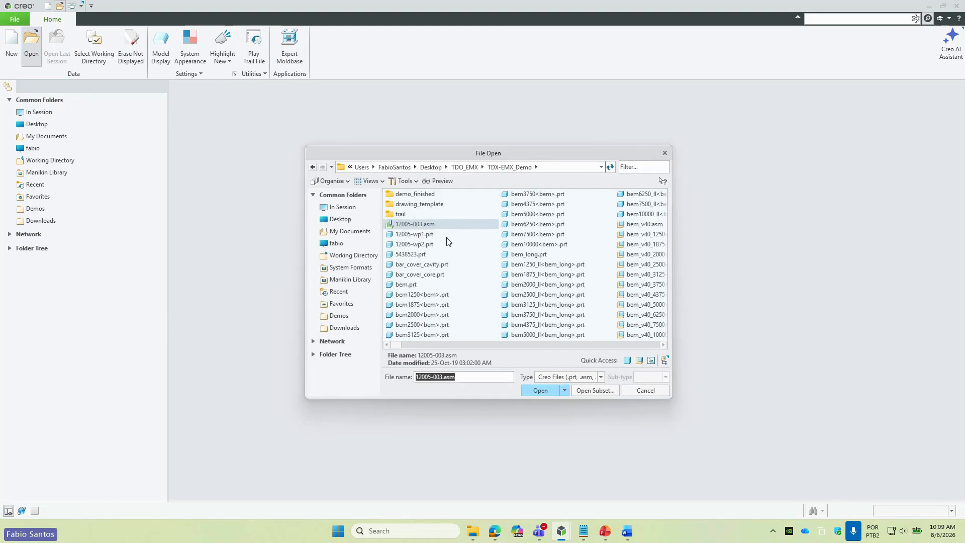
- Open the 12005-003.asm manufacturing assembly from the TDX-EMX_Demo folder
{"action": "left_click", "coordinate": [601, 376]}
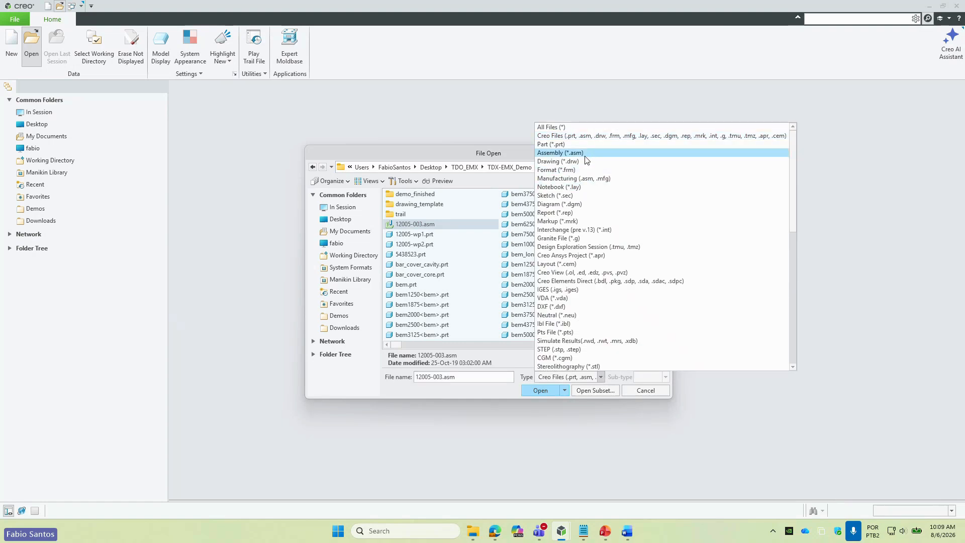
{"action": "left_click", "coordinate": [802, 267]}
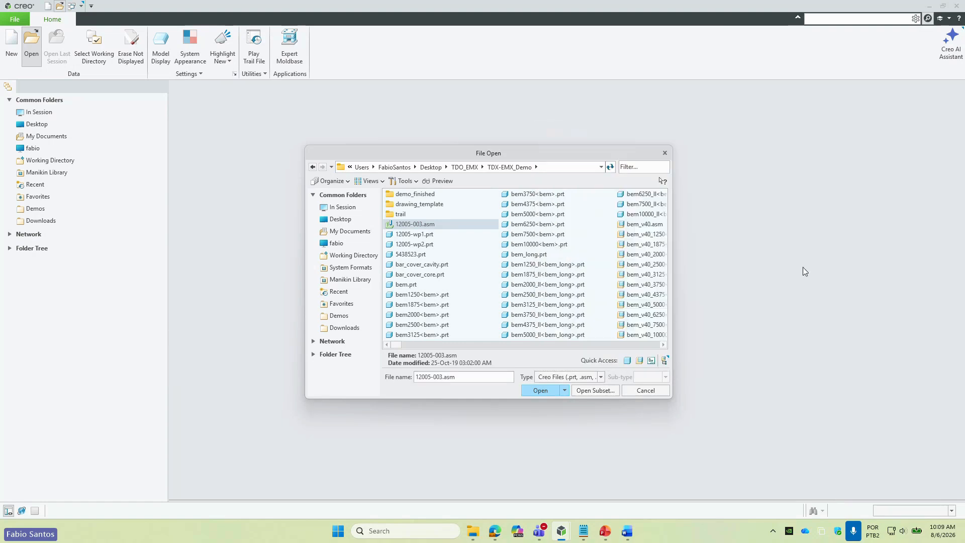
{"action": "double_click", "coordinate": [430, 227]}
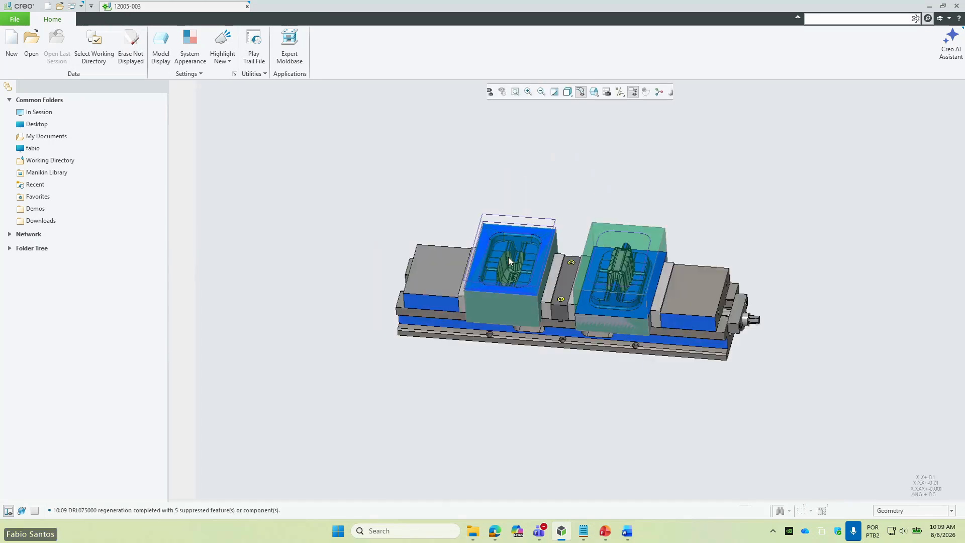
- Open the DMC_80U milling work center definition and bring up its cutting tool setup
{"action": "middle_click_drag", "start_coordinate": [504, 272], "coordinate": [596, 212]}
{"action": "scroll", "coordinate": [620, 210], "scroll_direction": "down", "scroll_amount": 2}
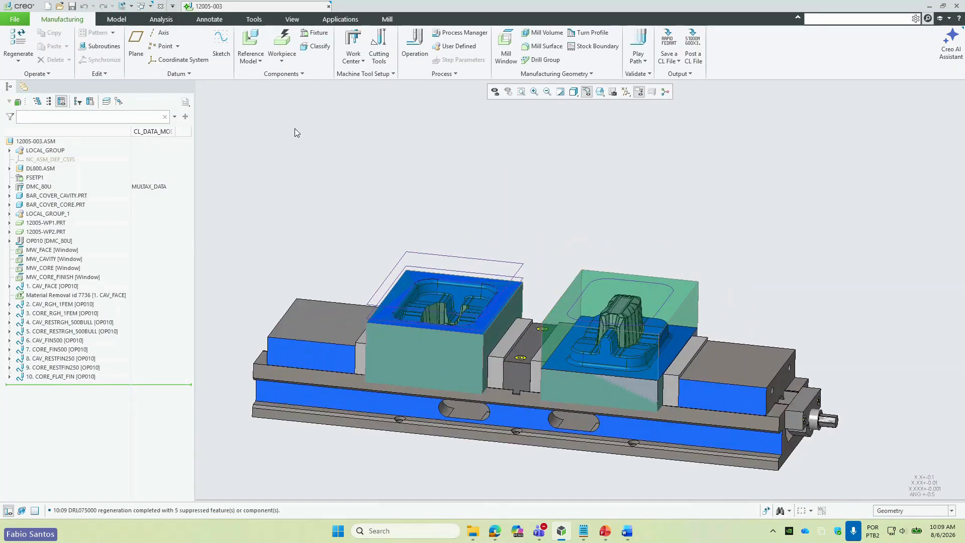
{"action": "left_click", "coordinate": [37, 187]}
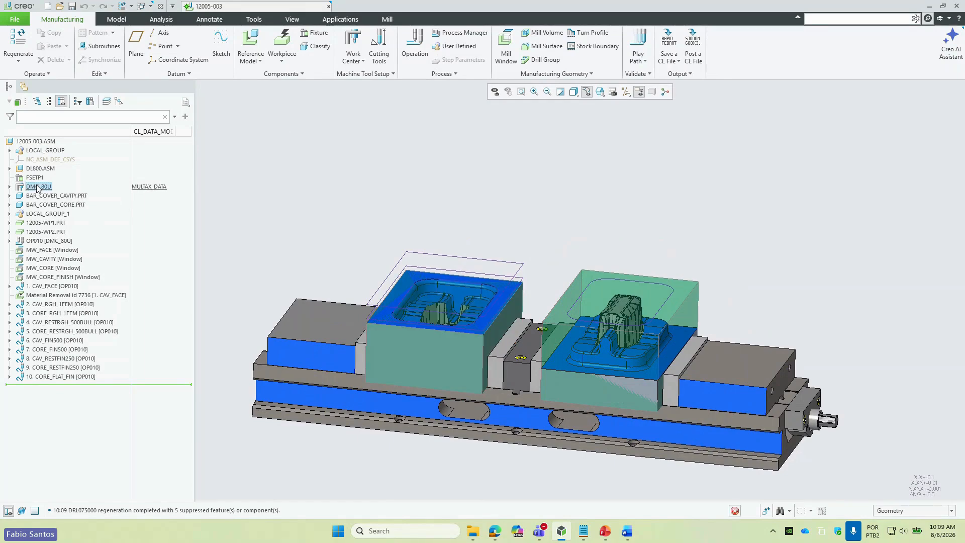
{"action": "left_click", "coordinate": [43, 153]}
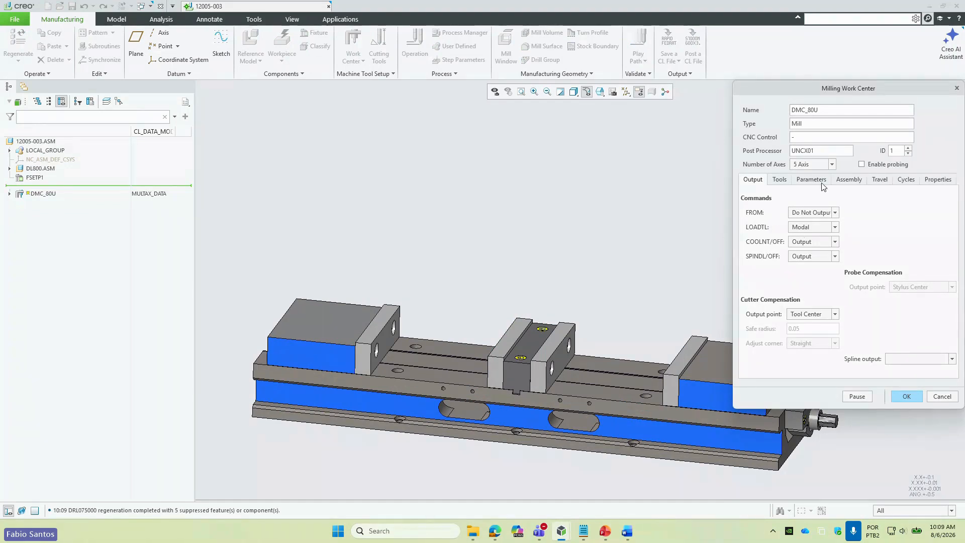
{"action": "left_click", "coordinate": [779, 179]}
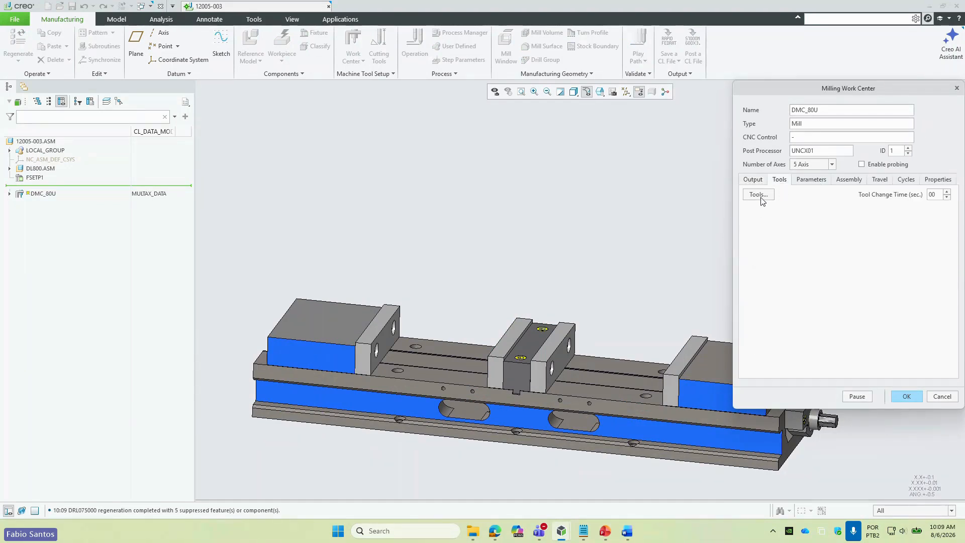
{"action": "left_click", "coordinate": [759, 195]}
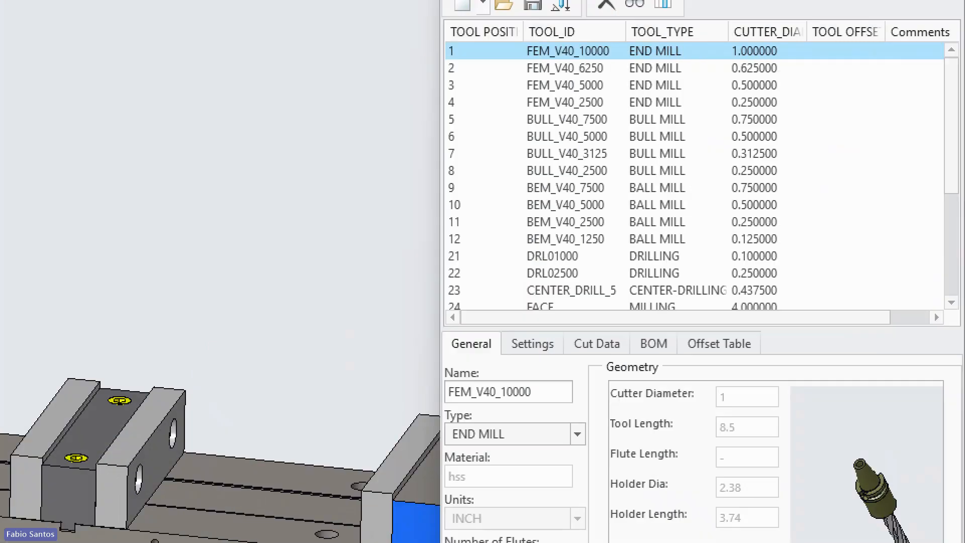
- Examine the CENTER_DRILL_5, FACE and T0010 tools in the tool list, and close the tool setup and work center
{"action": "left_click_drag", "start_coordinate": [832, 437], "coordinate": [837, 350], "text": "ctrl+shift"}
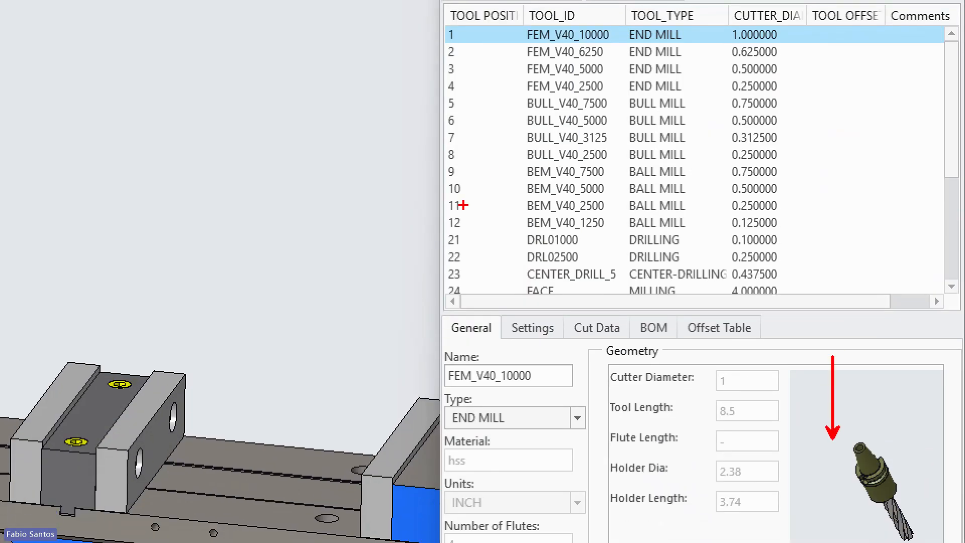
{"action": "key", "text": "Escape"}
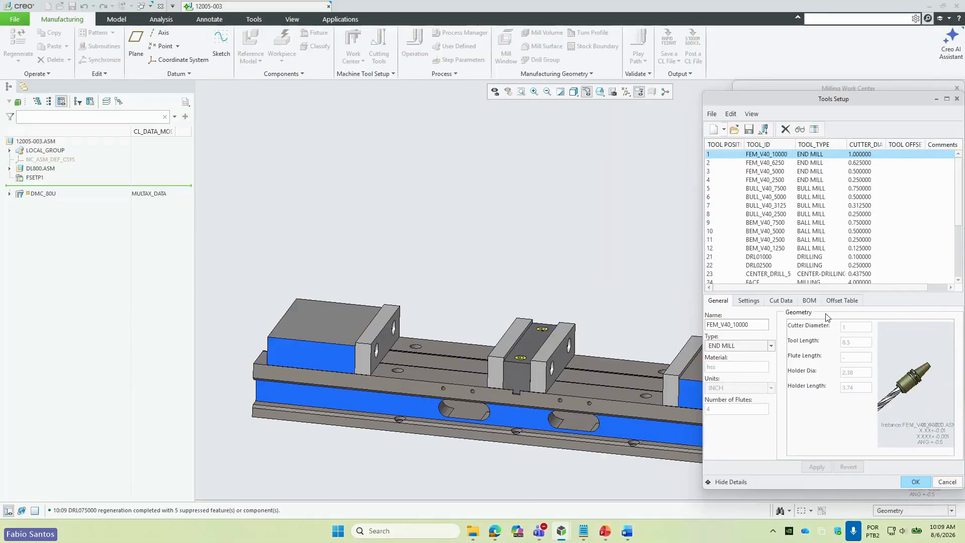
{"action": "left_click", "coordinate": [757, 276]}
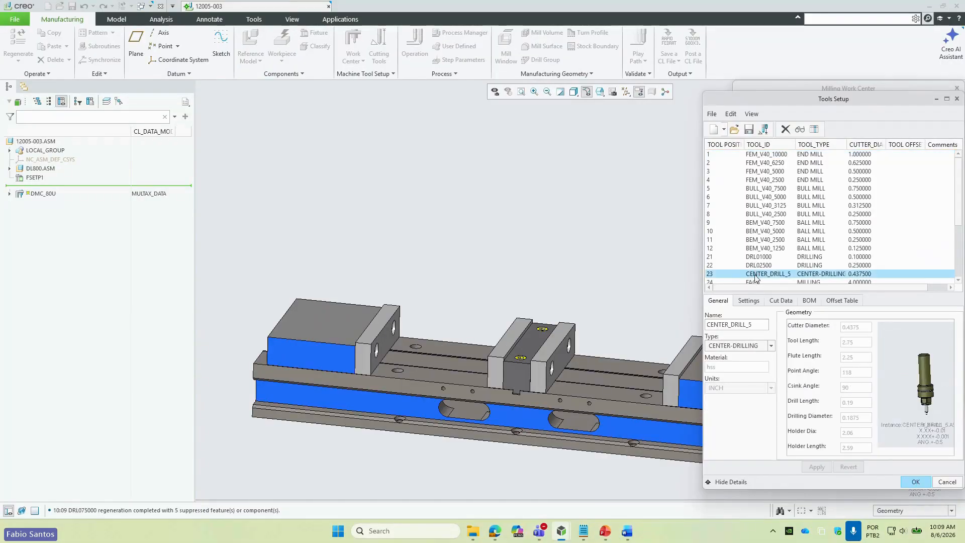
{"action": "left_click", "coordinate": [756, 281]}
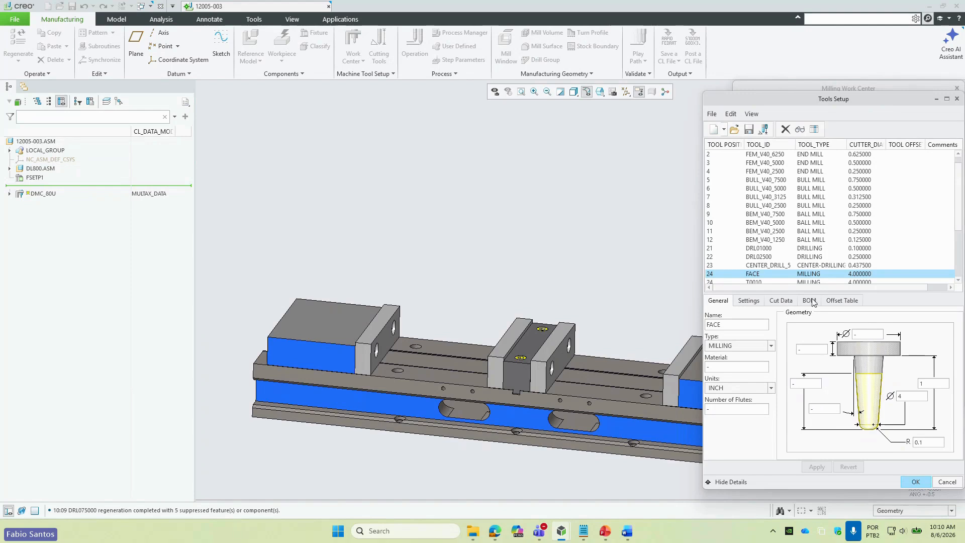
{"action": "scroll", "coordinate": [753, 280], "scroll_direction": "down", "scroll_amount": 2}
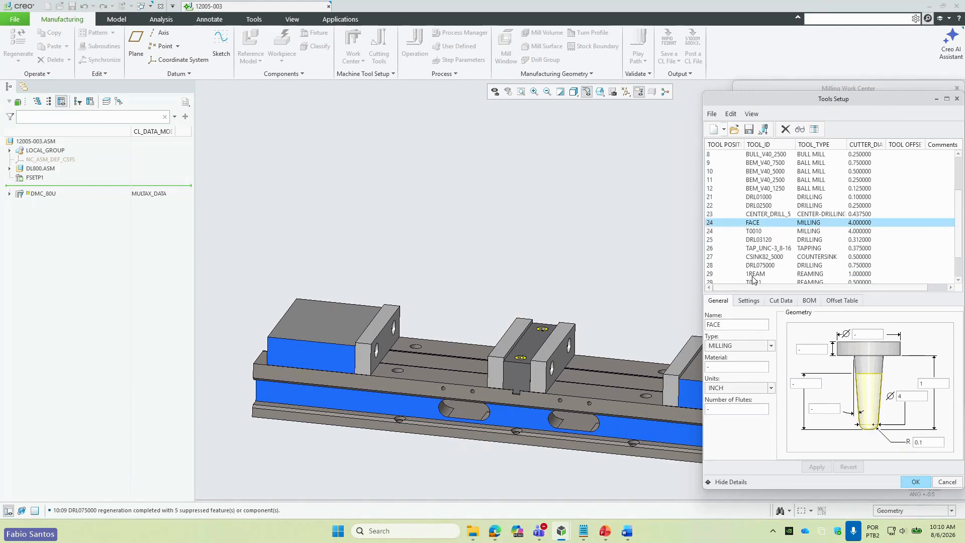
{"action": "left_click", "coordinate": [752, 231]}
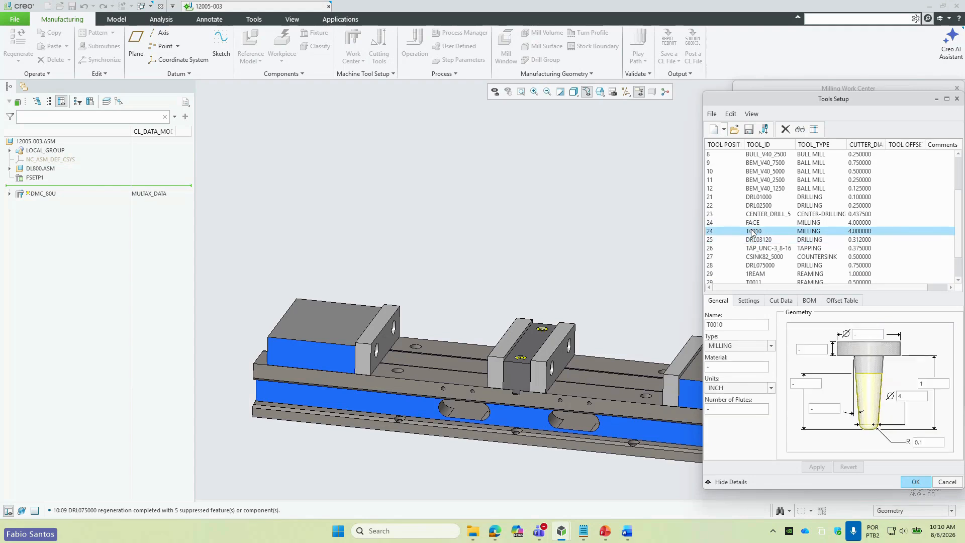
{"action": "left_click", "coordinate": [948, 482]}
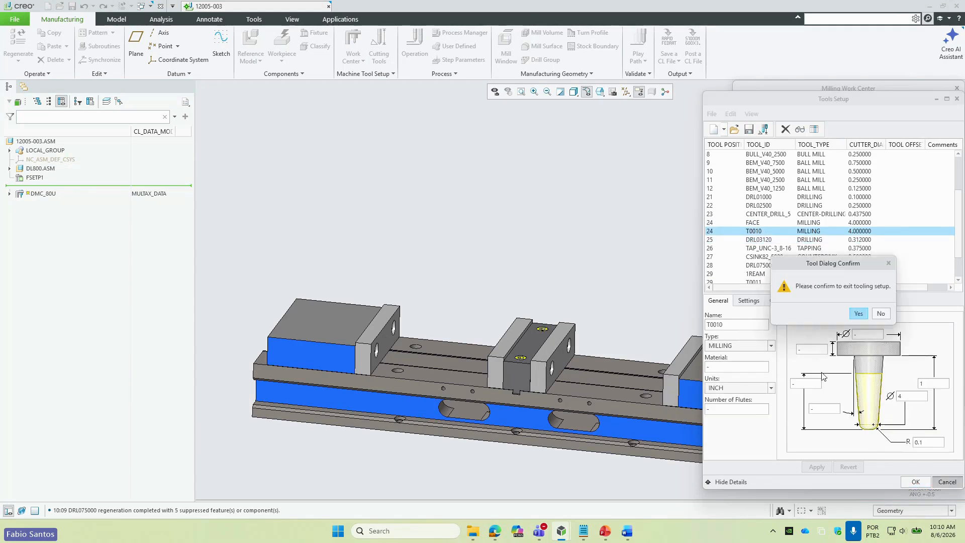
{"action": "left_click", "coordinate": [859, 315]}
{"action": "left_click", "coordinate": [908, 396]}
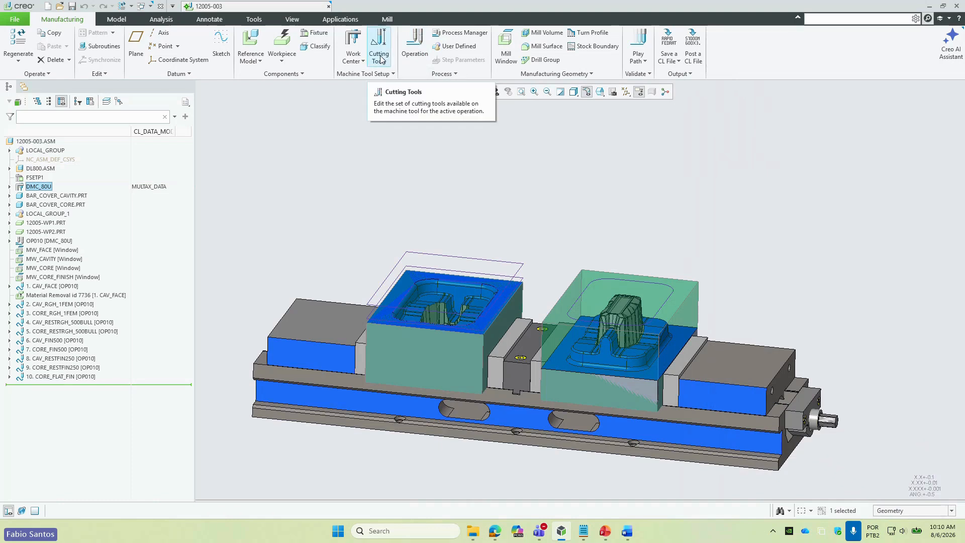
- Create a roughing step that uses the MW_CORE_FINISH mill window as its machining reference
{"action": "left_click", "coordinate": [387, 19]}
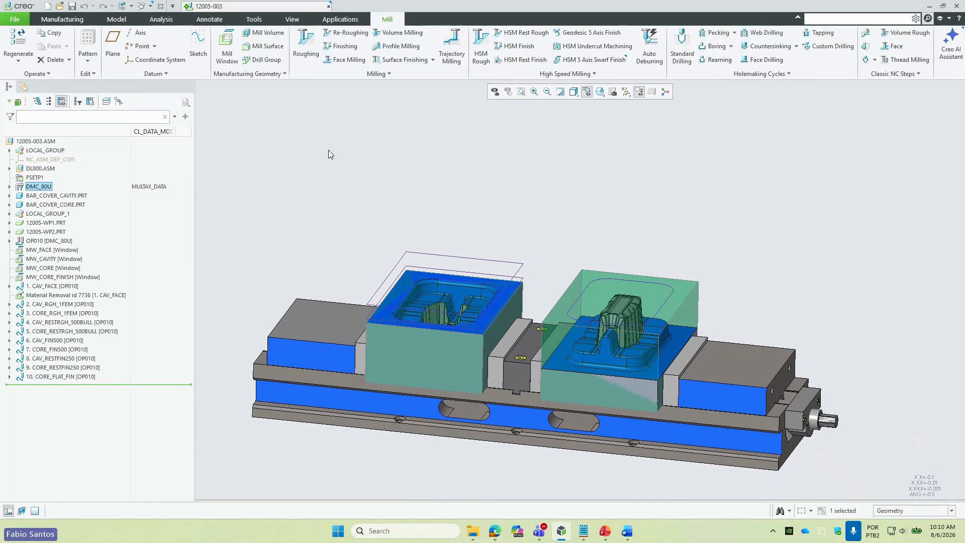
{"action": "left_click", "coordinate": [302, 51]}
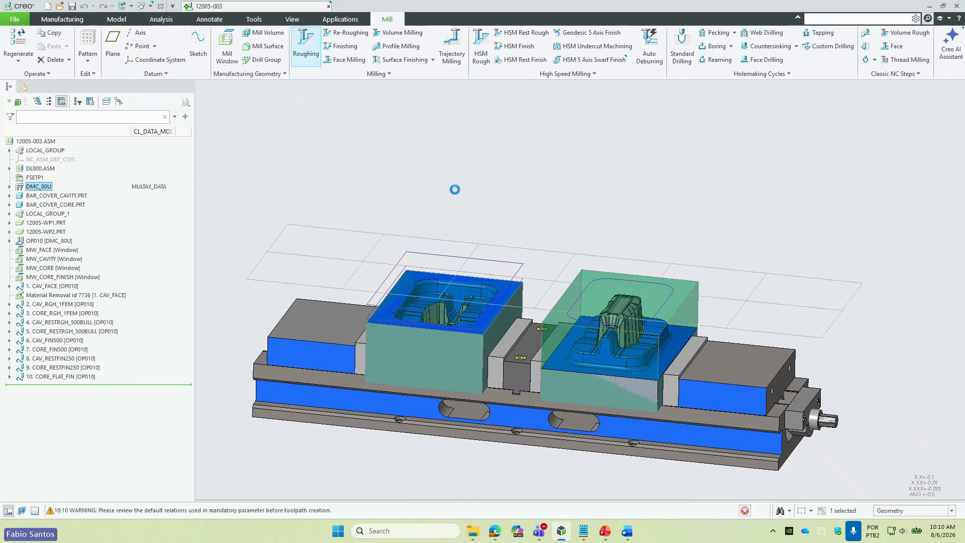
{"action": "left_click", "coordinate": [603, 274]}
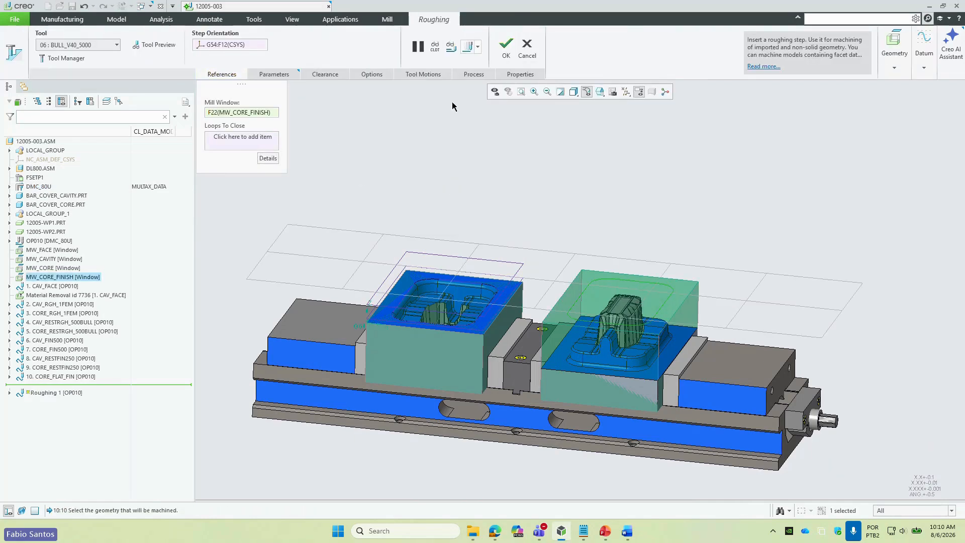
- Play the roughing toolpath on the core with its CL data expanded, at slow and at faster display speed
{"action": "left_click", "coordinate": [471, 47]}
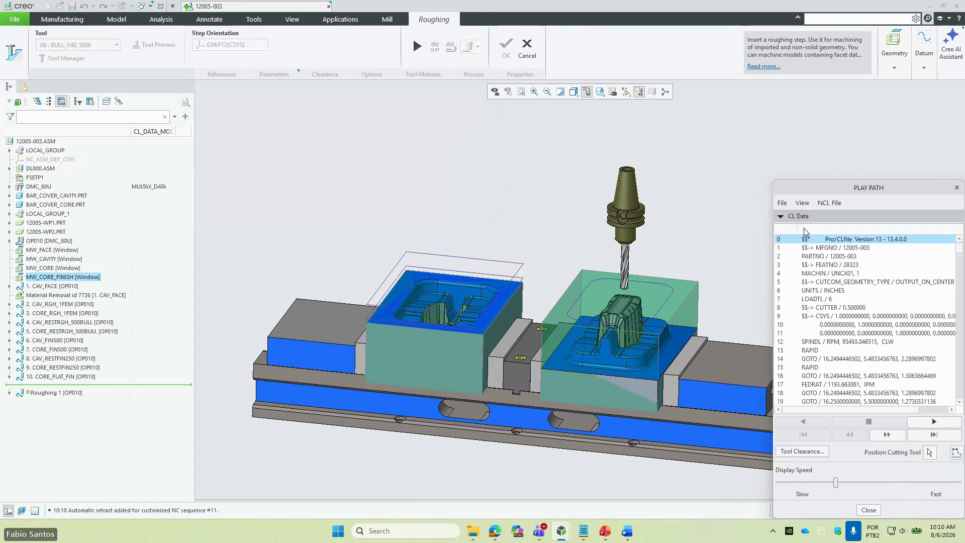
{"action": "left_click", "coordinate": [796, 219]}
{"action": "left_click", "coordinate": [794, 217]}
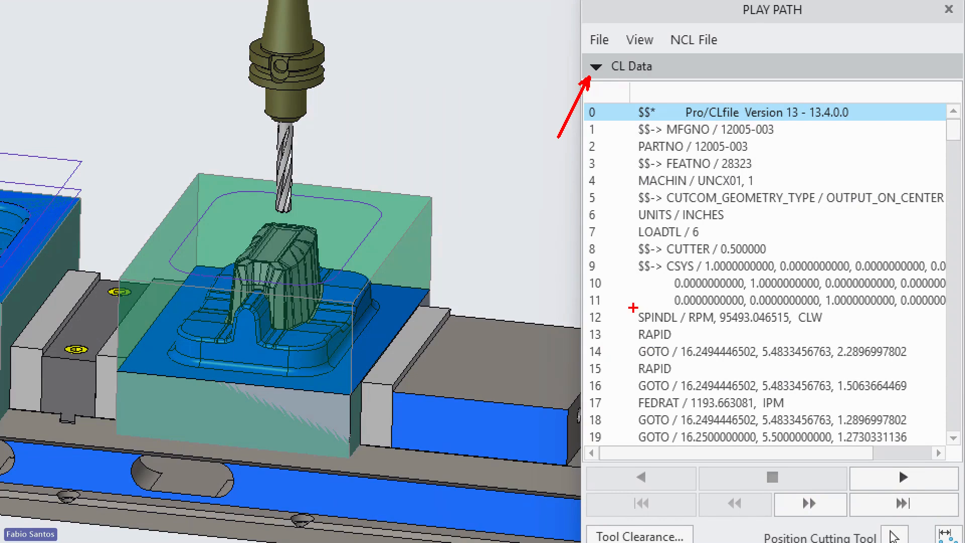
{"action": "mouse_move", "coordinate": [632, 307]}
{"action": "left_mouse_down"}
{"action": "mouse_move", "coordinate": [647, 325]}
{"action": "mouse_move", "coordinate": [829, 328]}
{"action": "left_mouse_up"}
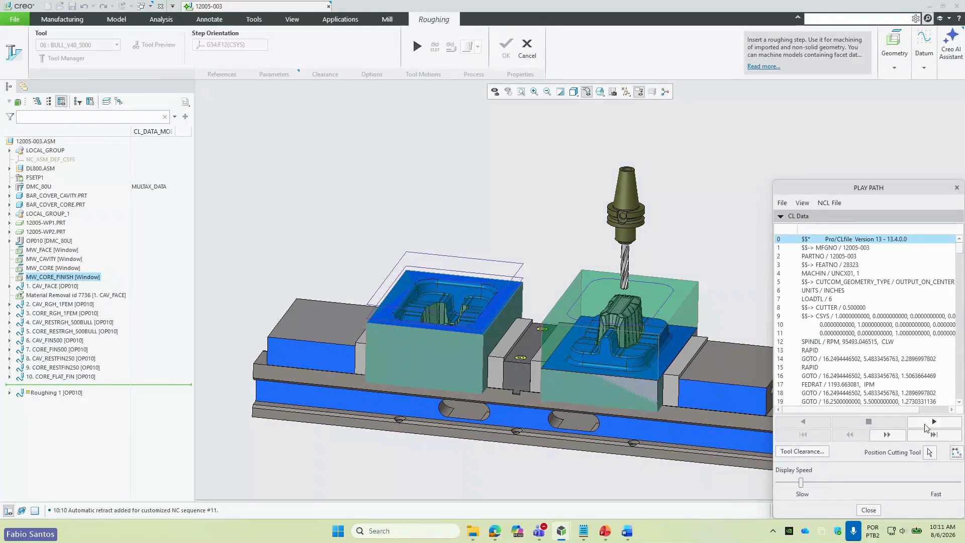
{"action": "left_click", "coordinate": [928, 423]}
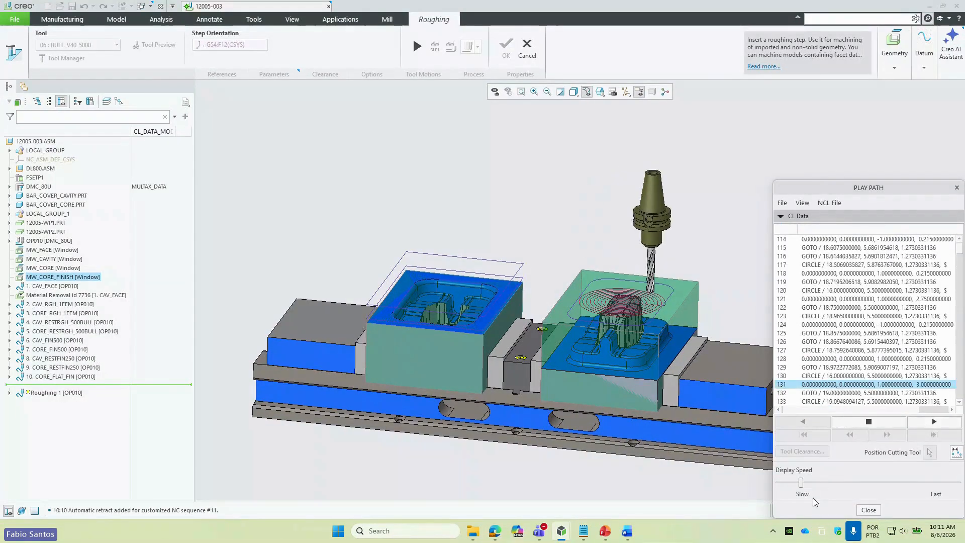
{"action": "mouse_move", "coordinate": [657, 420]}
{"action": "middle_mouse_down"}
{"action": "mouse_move", "coordinate": [661, 401]}
{"action": "mouse_move", "coordinate": [658, 423]}
{"action": "middle_mouse_up"}
{"action": "left_click_drag", "start_coordinate": [802, 482], "coordinate": [894, 481]}
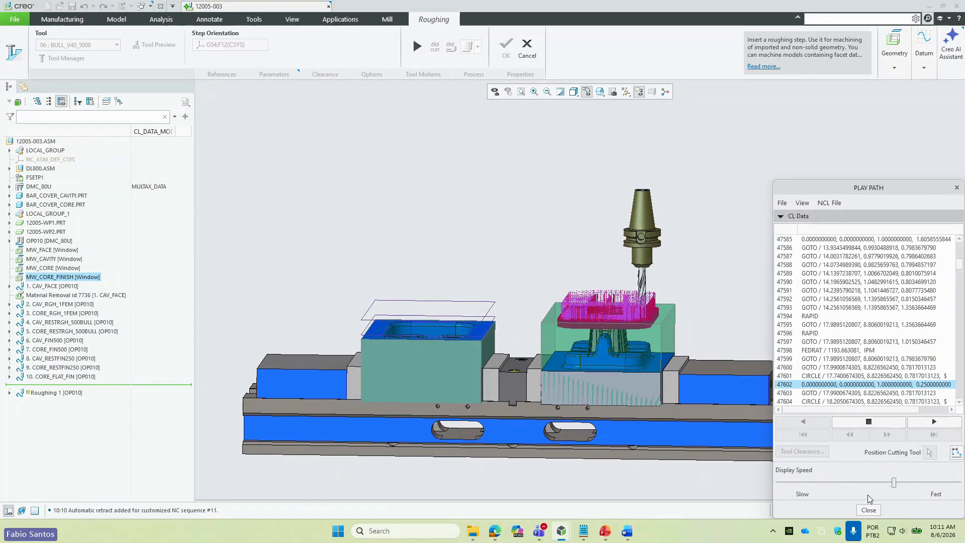
- Close the toolpath playback and discard the roughing step
{"action": "left_click", "coordinate": [866, 509]}
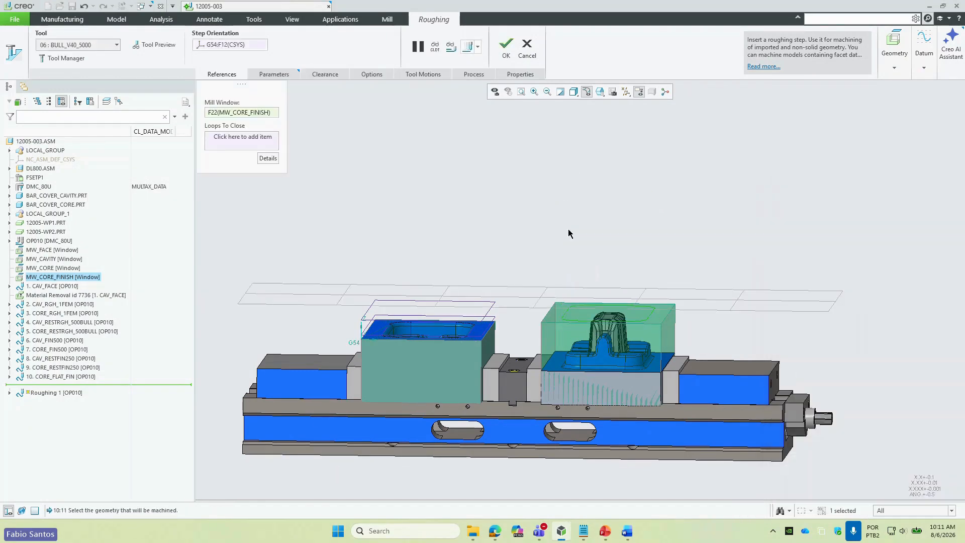
{"action": "left_click", "coordinate": [527, 48]}
{"action": "left_click", "coordinate": [520, 283]}
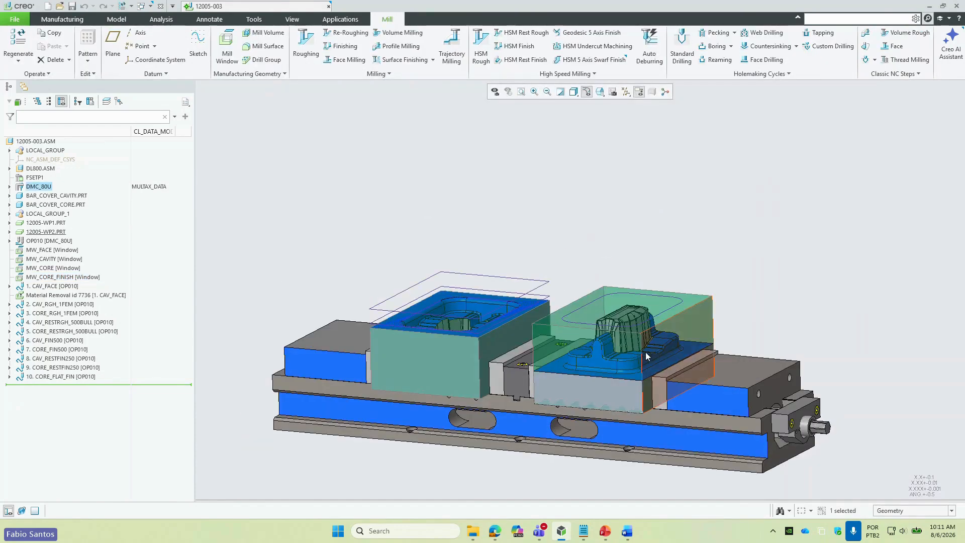
- Start an extruded mill volume and sketch its section by projecting the outline of the core workpiece's top face
{"action": "scroll", "coordinate": [650, 361], "scroll_direction": "down", "scroll_amount": 5}
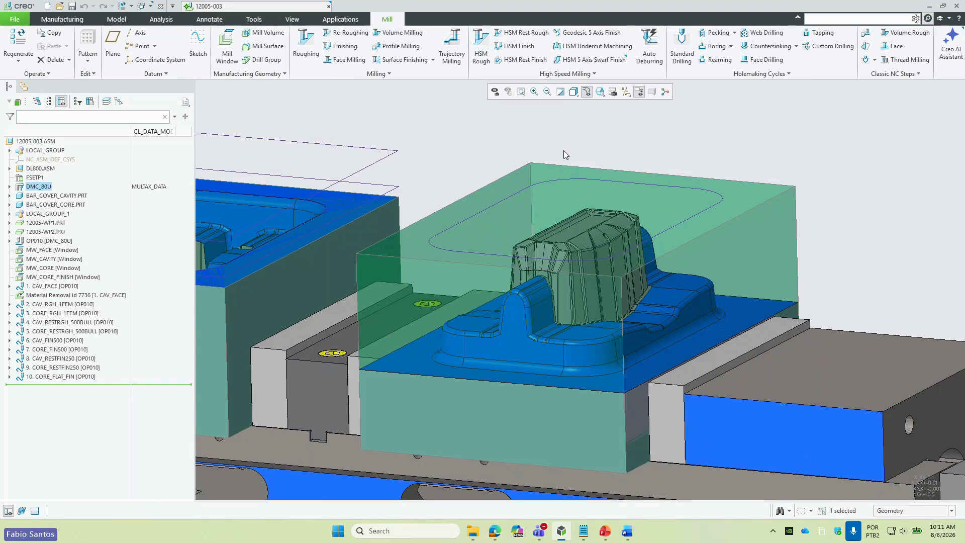
{"action": "left_click", "coordinate": [259, 33]}
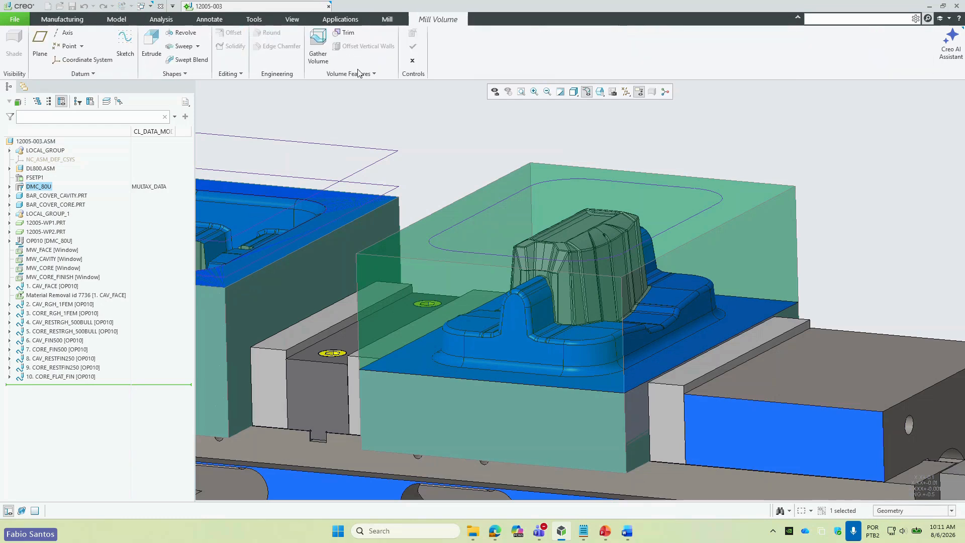
{"action": "left_click", "coordinate": [152, 39]}
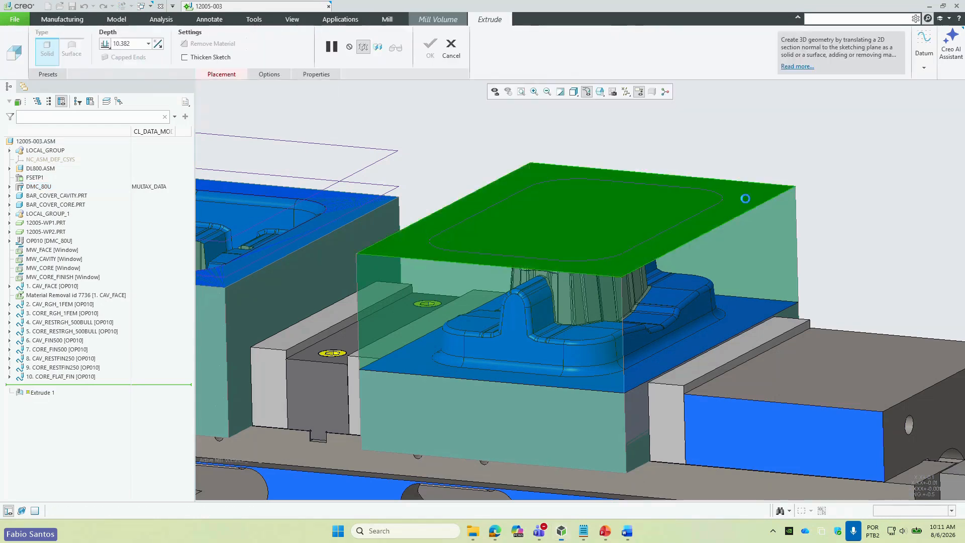
{"action": "left_click", "coordinate": [743, 199]}
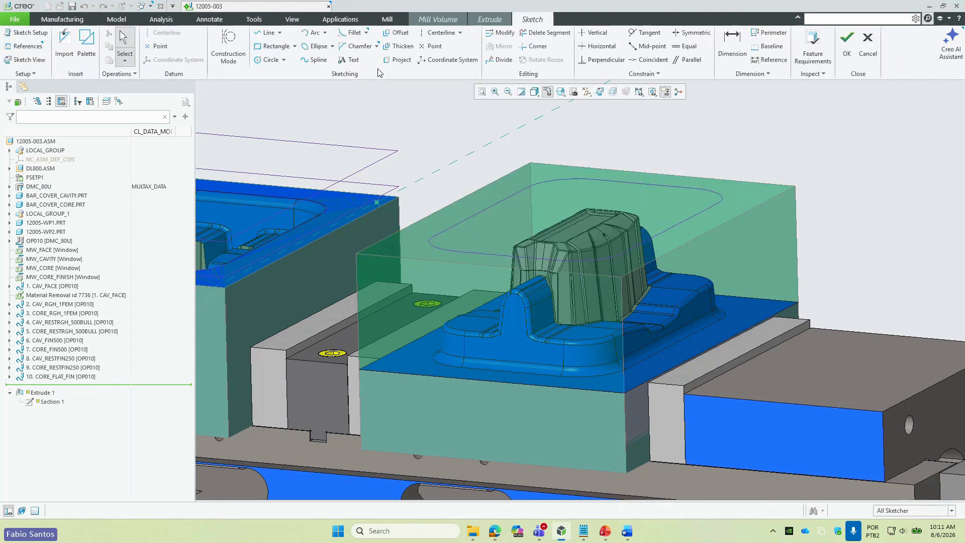
{"action": "left_click", "coordinate": [397, 59]}
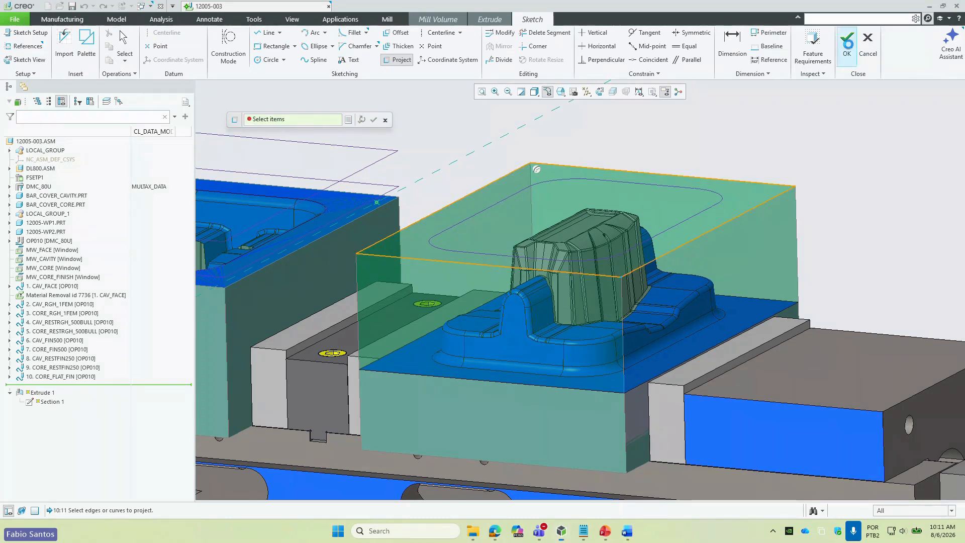
{"action": "left_click", "coordinate": [847, 42]}
{"action": "left_click", "coordinate": [573, 197]}
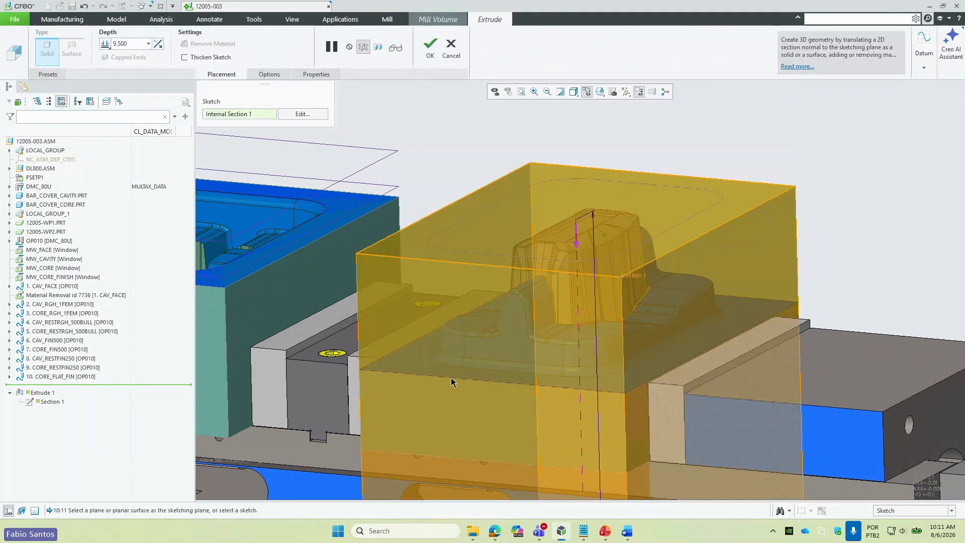
- Extrude the mill volume with a To Reference depth, down to the flat surface of the core part
{"action": "left_click", "coordinate": [105, 43]}
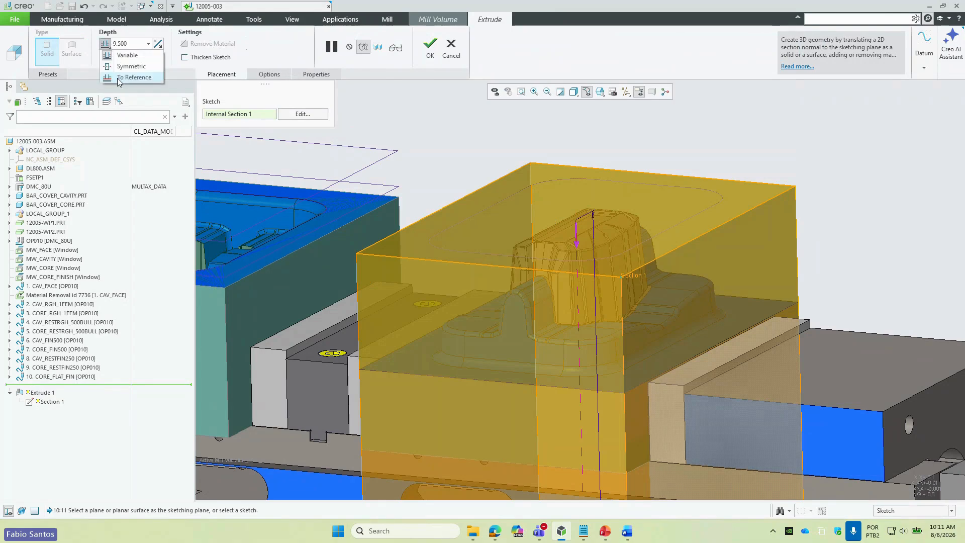
{"action": "left_click", "coordinate": [114, 79]}
{"action": "left_click", "coordinate": [407, 358]}
{"action": "middle_click", "coordinate": [432, 270]}
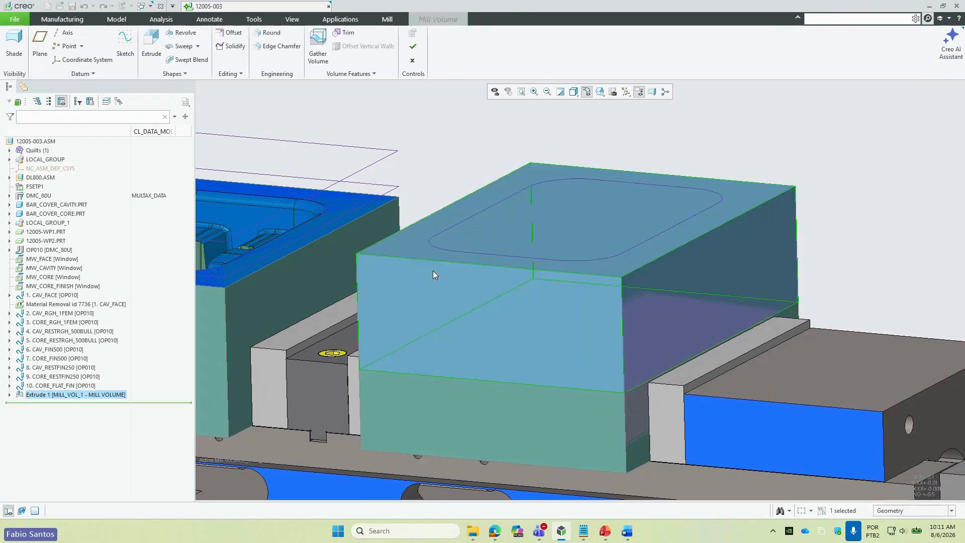
- Trim the mill volume with the BAR_COVER_CORE part and complete the mill volume
{"action": "left_click", "coordinate": [340, 32]}
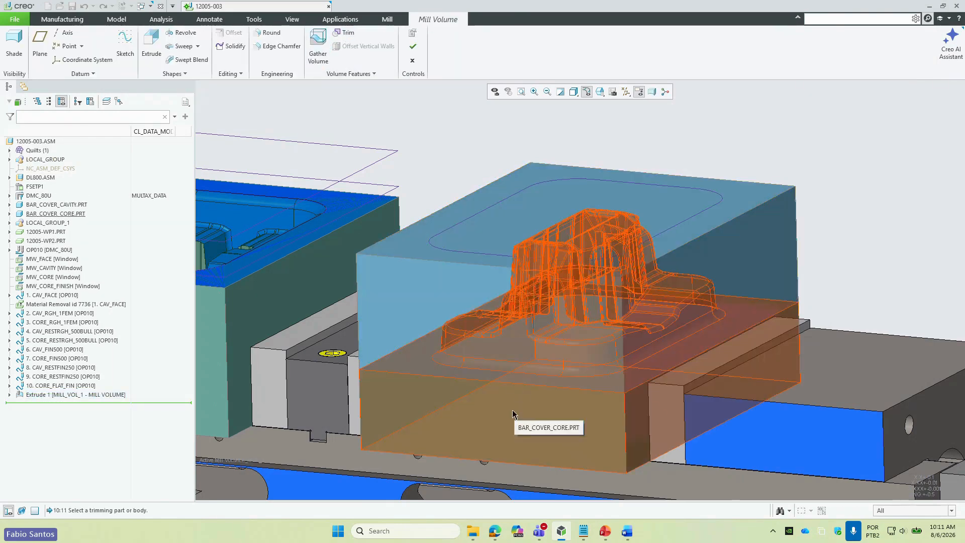
{"action": "left_click", "coordinate": [520, 392]}
{"action": "left_click", "coordinate": [412, 46]}
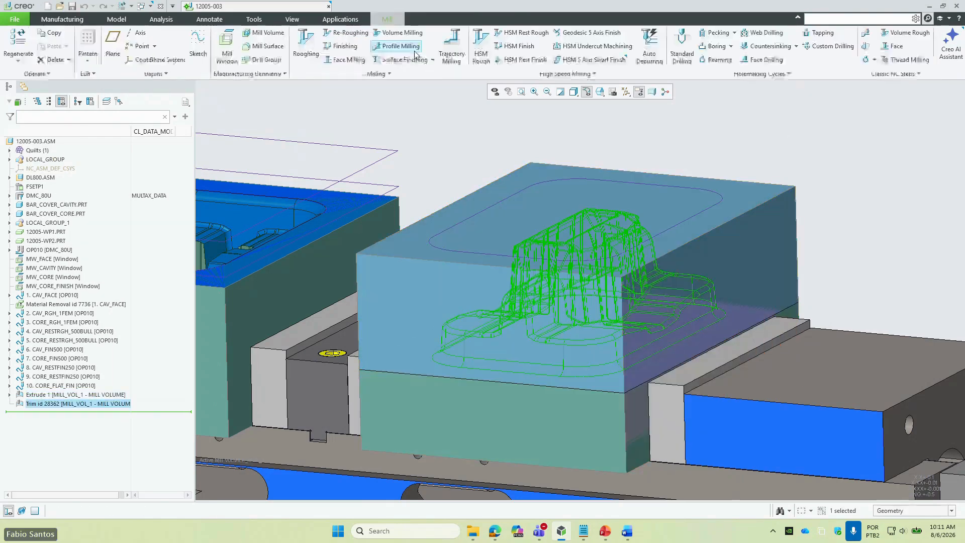
- Hide the core part and examine the trimmed pocket inside the mill volume from below
{"action": "left_click", "coordinate": [433, 412]}
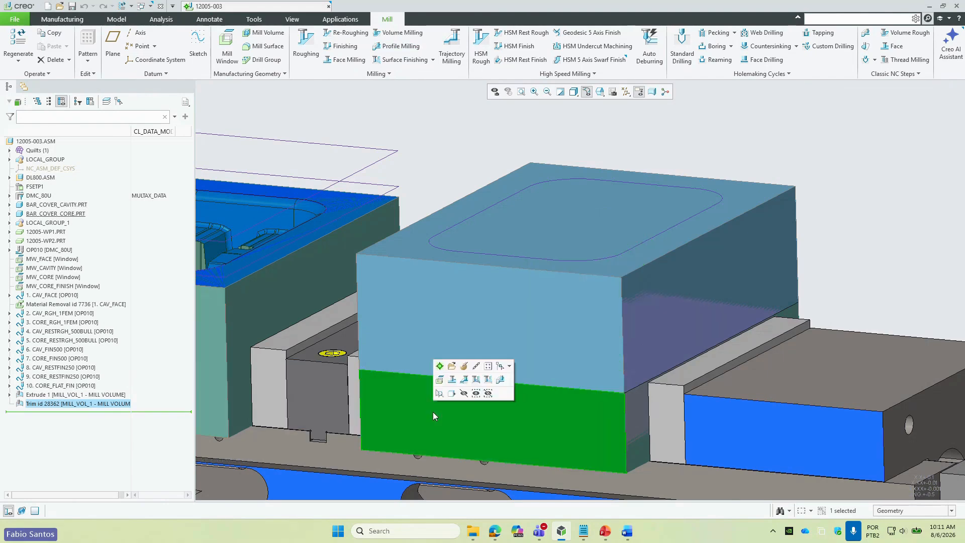
{"action": "left_click", "coordinate": [463, 393]}
{"action": "middle_click_drag", "start_coordinate": [545, 371], "coordinate": [568, 332]}
{"action": "key", "text": "ctrl+1"}
{"action": "left_click", "coordinate": [501, 437]}
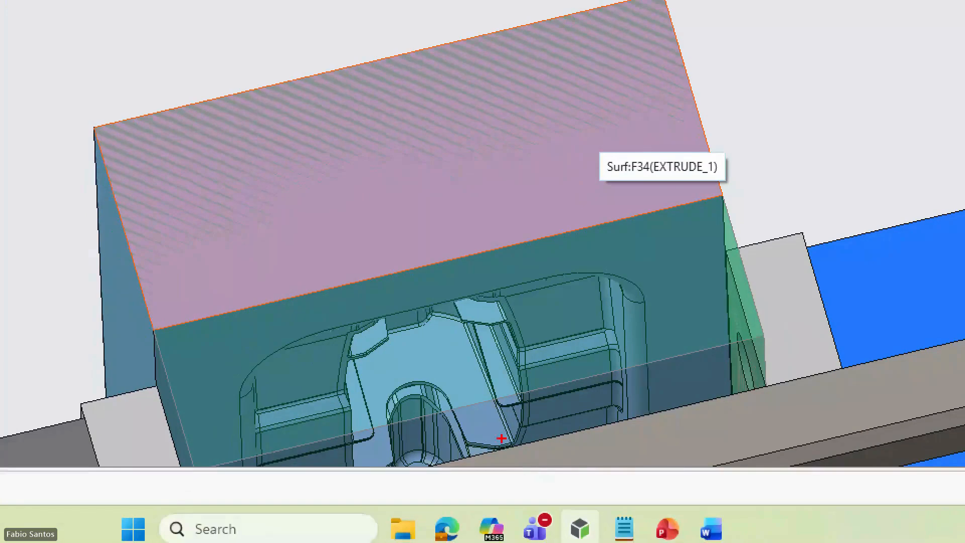
{"action": "left_click_drag", "start_coordinate": [443, 335], "coordinate": [516, 422], "text": "ctrl+shift"}
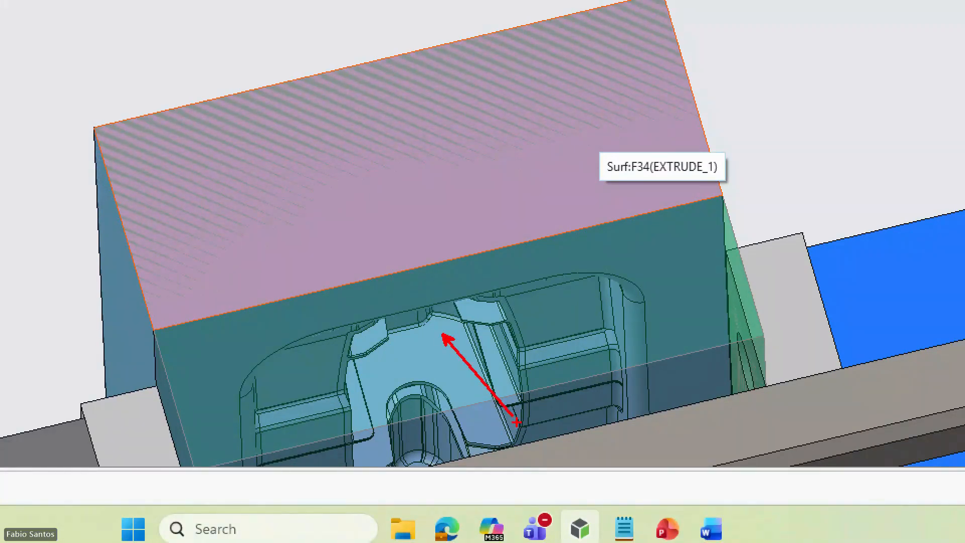
{"action": "key", "text": "Escape"}
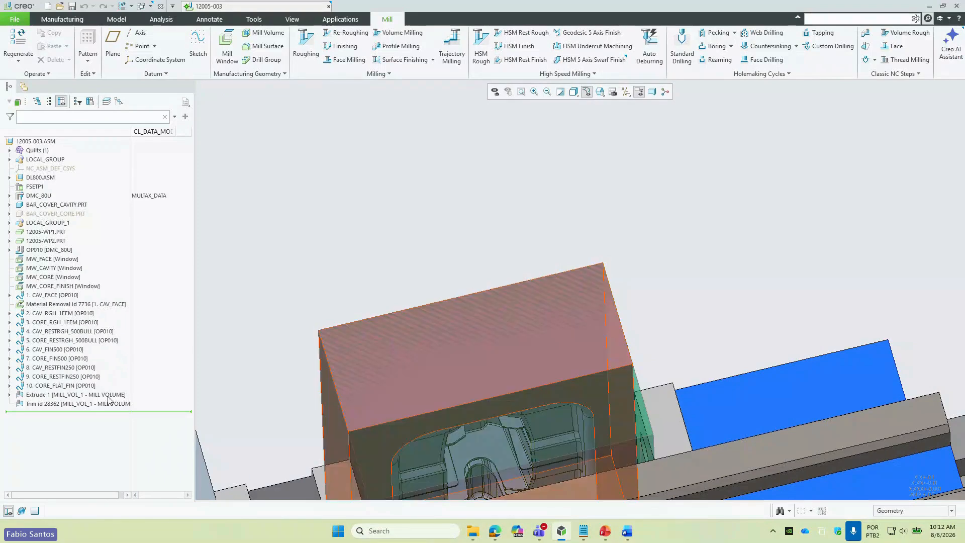
- Hide the extruded mill volume and show the BAR_COVER_CORE part again in the assembly
{"action": "left_click", "coordinate": [108, 396]}
{"action": "left_click", "coordinate": [130, 349]}
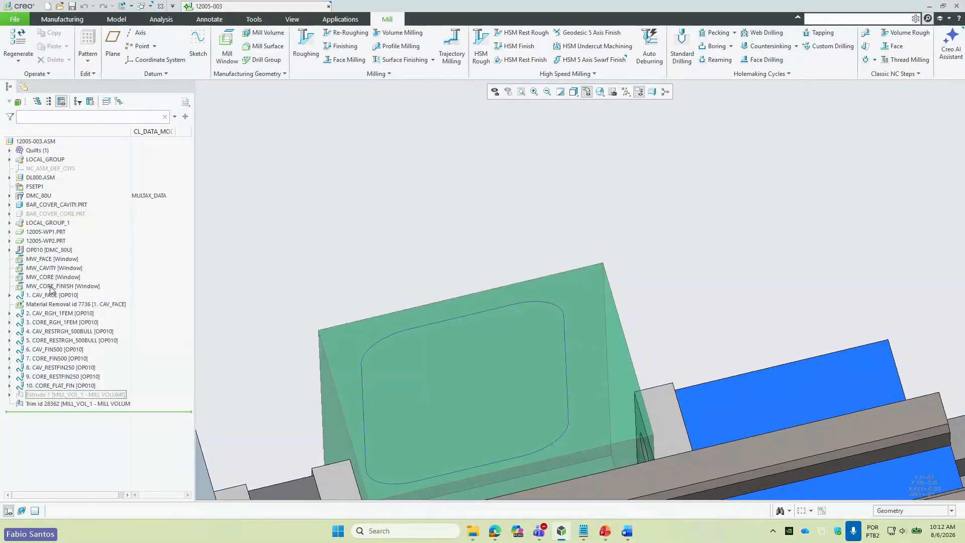
{"action": "left_click", "coordinate": [48, 215]}
{"action": "left_click", "coordinate": [64, 197]}
{"action": "left_click", "coordinate": [486, 193]}
{"action": "scroll", "coordinate": [587, 197], "scroll_direction": "up", "scroll_amount": 2}
{"action": "middle_click_drag", "start_coordinate": [588, 197], "coordinate": [554, 257]}
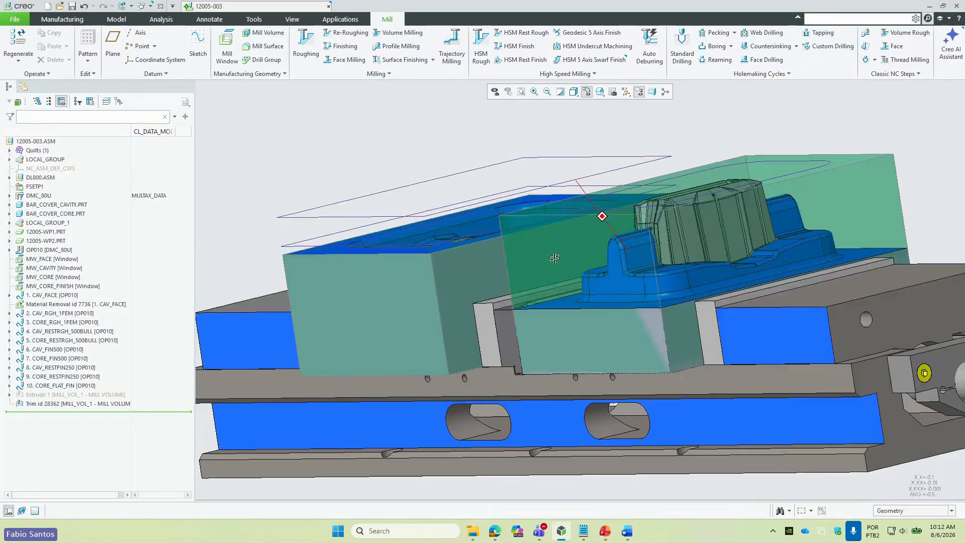
{"action": "key", "text": "ctrl+d"}
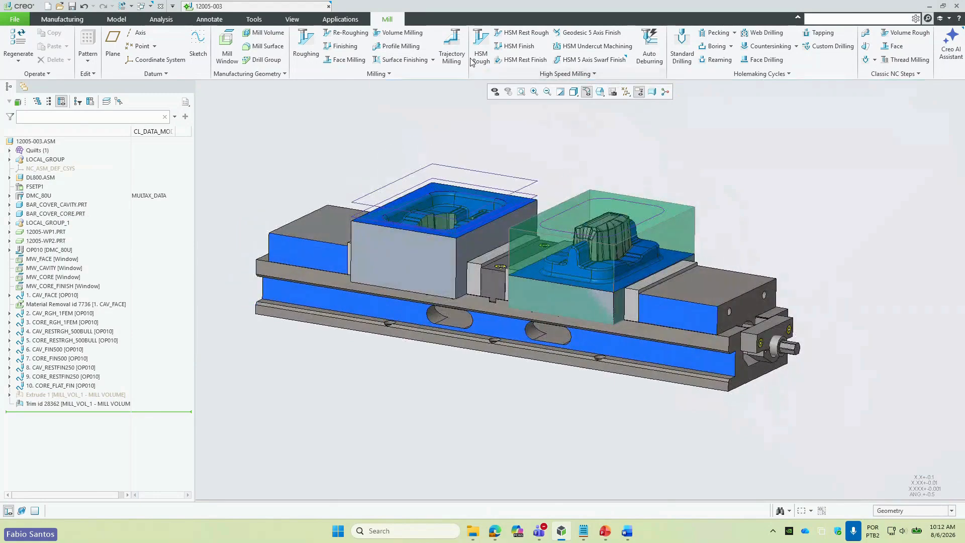
- Start an HSM Rough step and use the extruded mill volume MILL_VOL_1 as its machining reference
{"action": "left_click", "coordinate": [473, 61]}
{"action": "scroll", "coordinate": [639, 174], "scroll_direction": "down", "scroll_amount": 5}
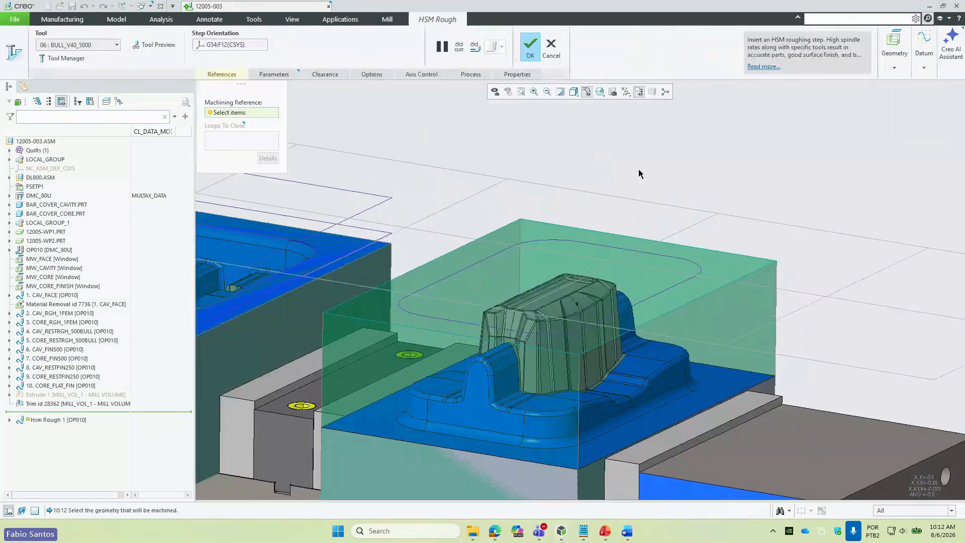
{"action": "scroll", "coordinate": [581, 209], "scroll_direction": "down", "scroll_amount": 2}
{"action": "scroll", "coordinate": [588, 218], "scroll_direction": "up", "scroll_amount": 4}
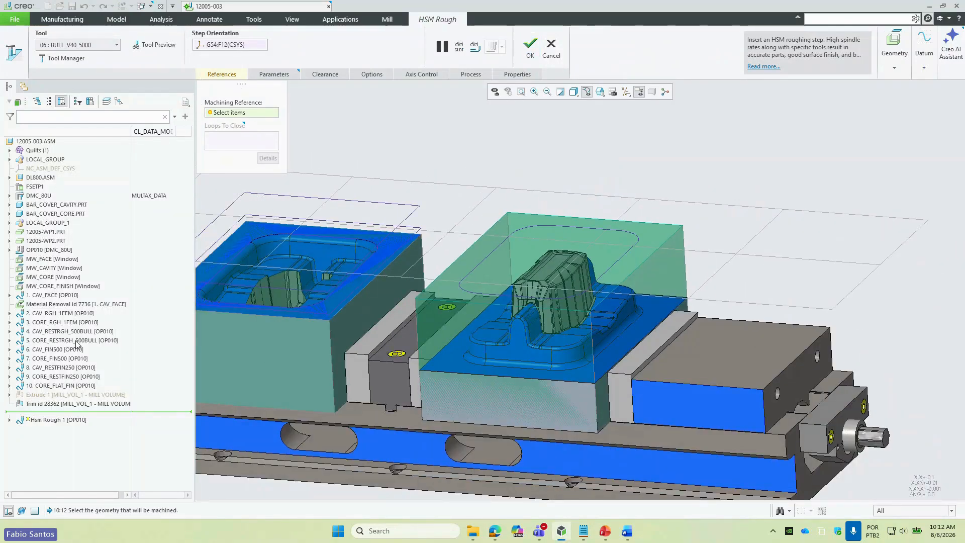
{"action": "left_click", "coordinate": [56, 395]}
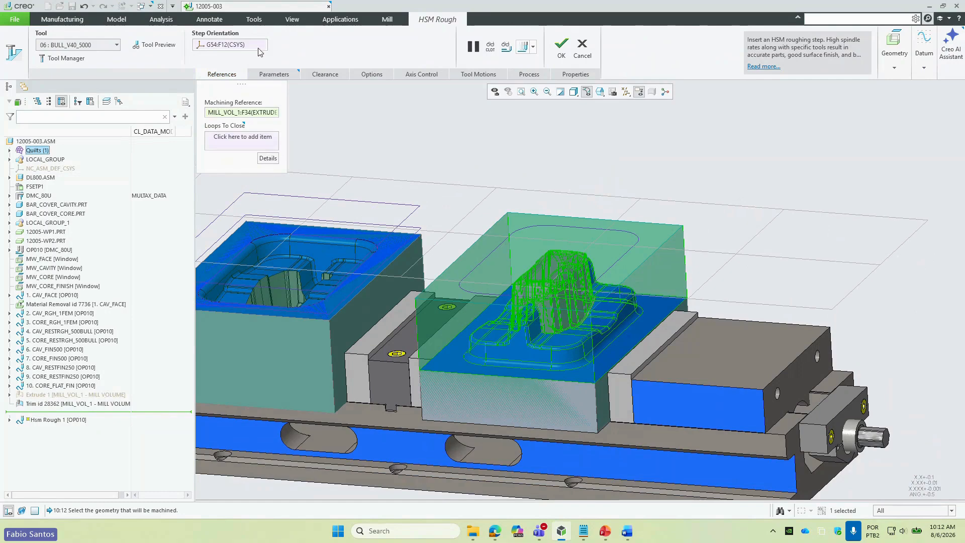
- Set the maximum step depth of the HSM roughing step to 1
{"action": "left_click", "coordinate": [278, 73]}
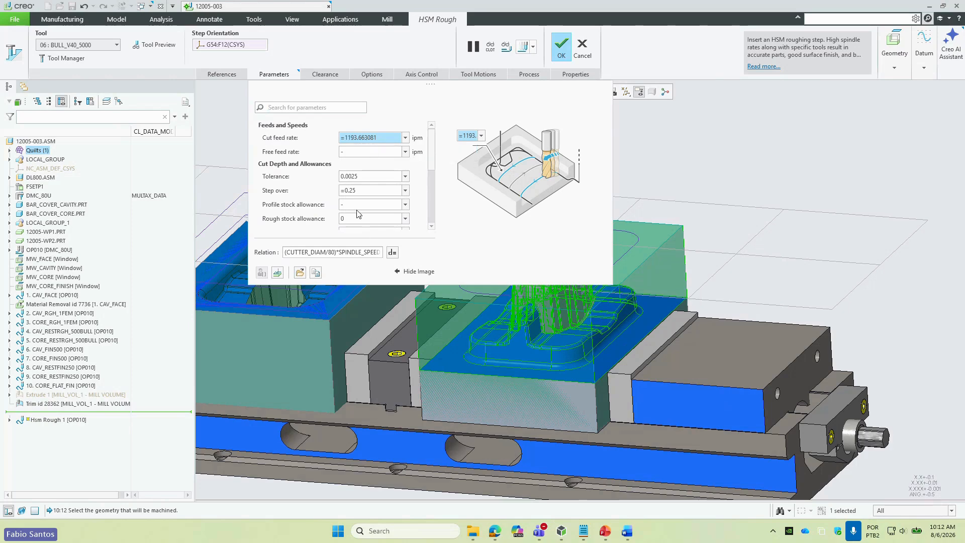
{"action": "scroll", "coordinate": [358, 213], "scroll_direction": "down", "scroll_amount": 3}
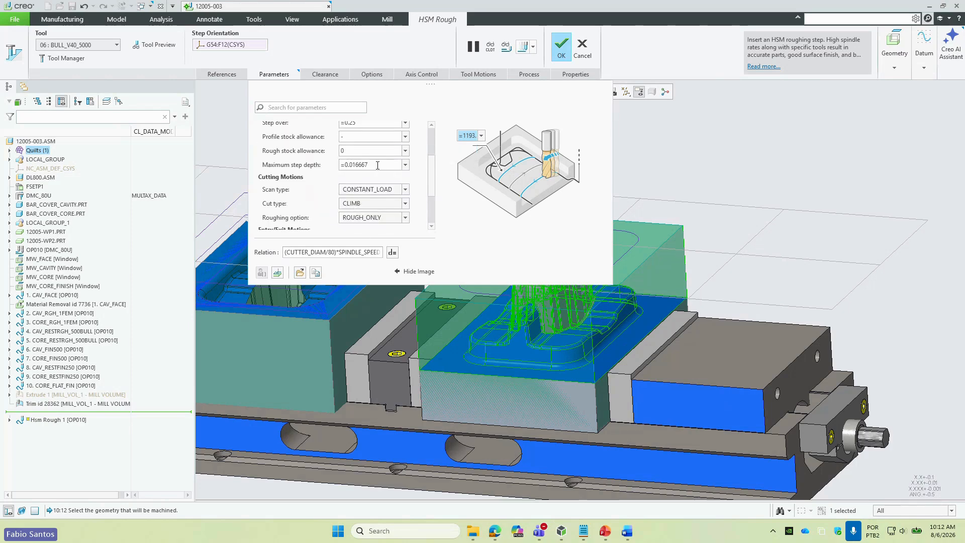
{"action": "left_click_drag", "start_coordinate": [377, 165], "coordinate": [332, 166]}
{"action": "type", "text": "1"}
{"action": "key", "text": "Return"}
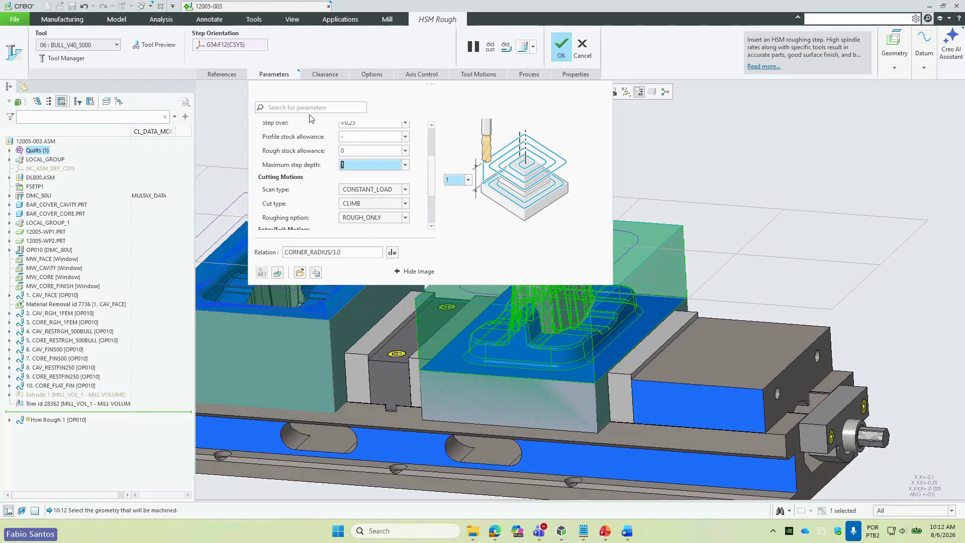
- Raise the retract plane of the HSM roughing step to 2.5 above the core workpiece's top face
{"action": "left_click", "coordinate": [325, 74]}
{"action": "scroll", "coordinate": [536, 240], "scroll_direction": "down", "scroll_amount": 3}
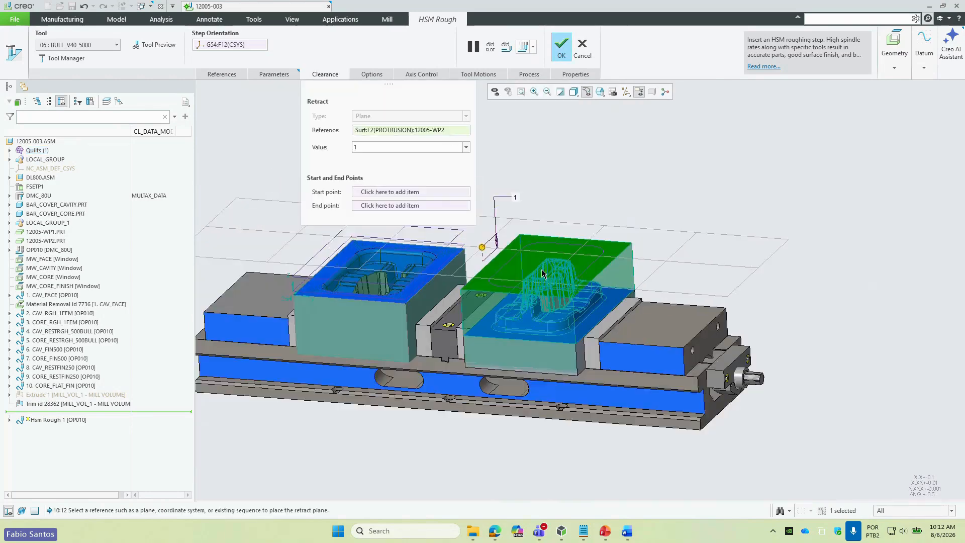
{"action": "mouse_move", "coordinate": [523, 236]}
{"action": "middle_mouse_down"}
{"action": "mouse_move", "coordinate": [536, 237]}
{"action": "mouse_move", "coordinate": [508, 243]}
{"action": "middle_mouse_up"}
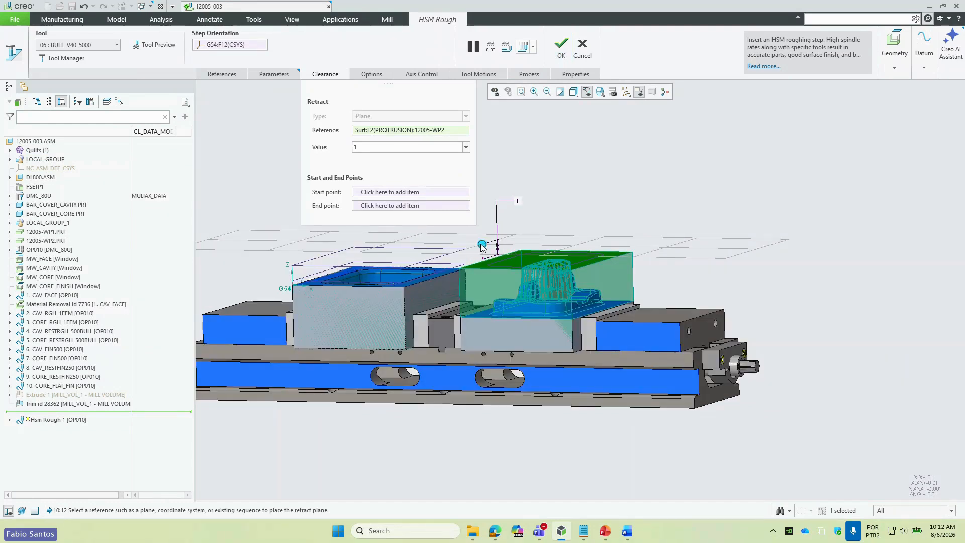
{"action": "left_click_drag", "start_coordinate": [482, 245], "coordinate": [486, 223]}
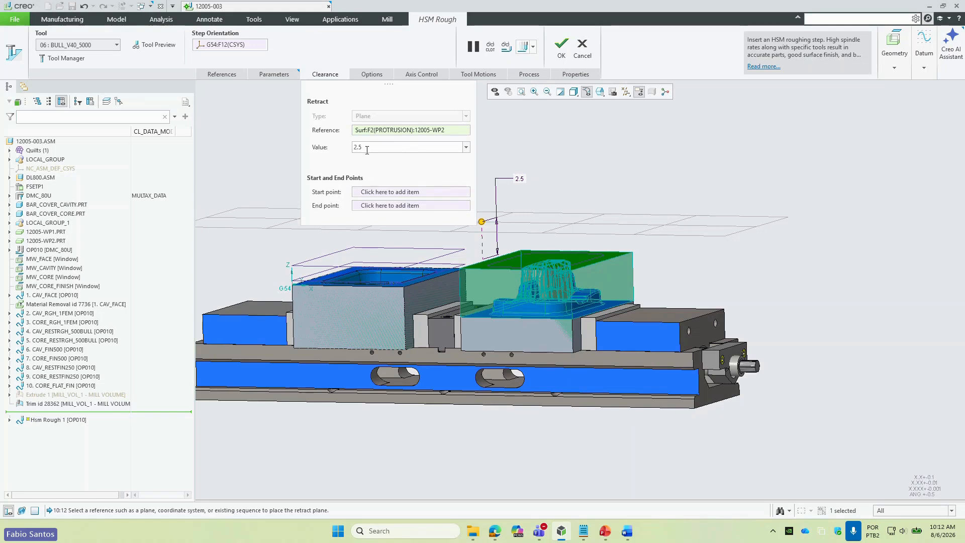
- Set the axis control type of the HSM roughing step to 3+2 Axis
{"action": "left_click", "coordinate": [418, 74]}
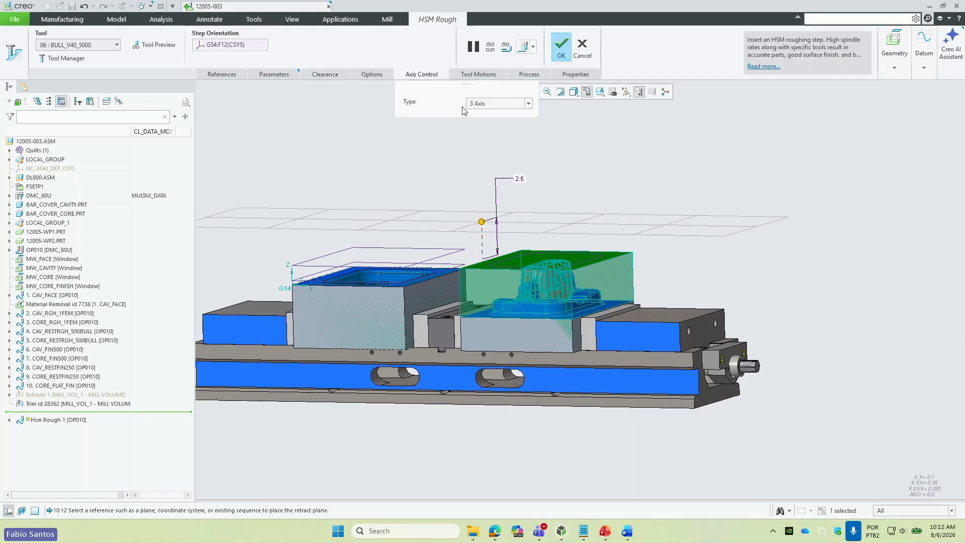
{"action": "left_click", "coordinate": [500, 104]}
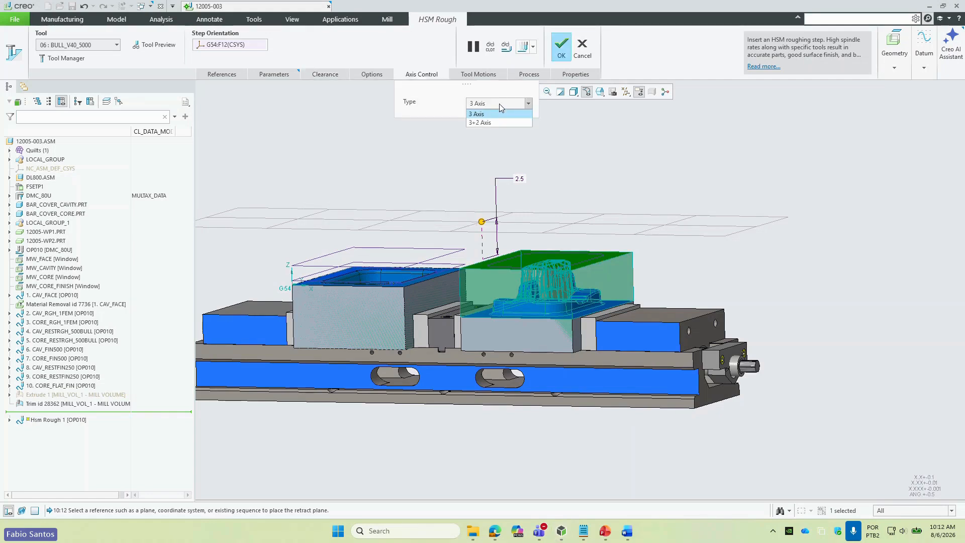
{"action": "left_click", "coordinate": [486, 124]}
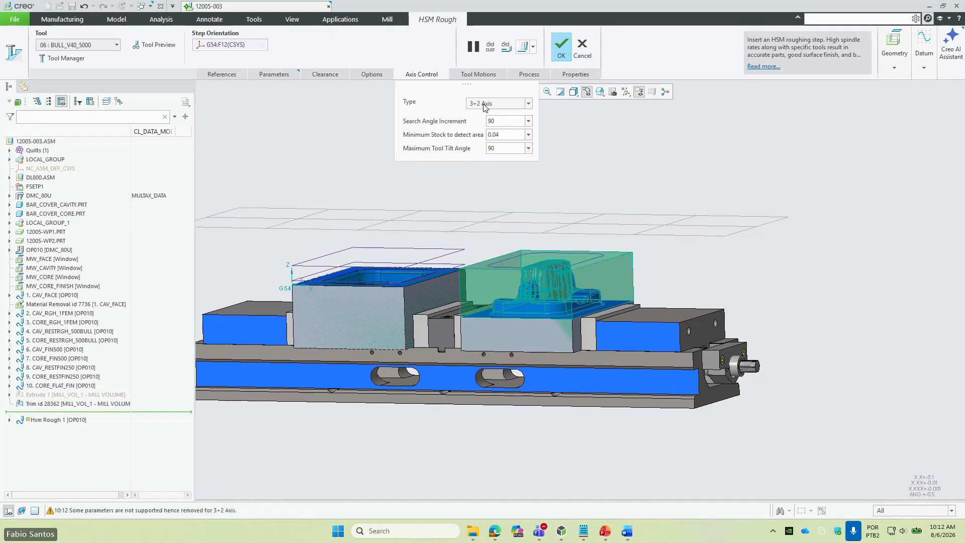
{"action": "left_click", "coordinate": [486, 104]}
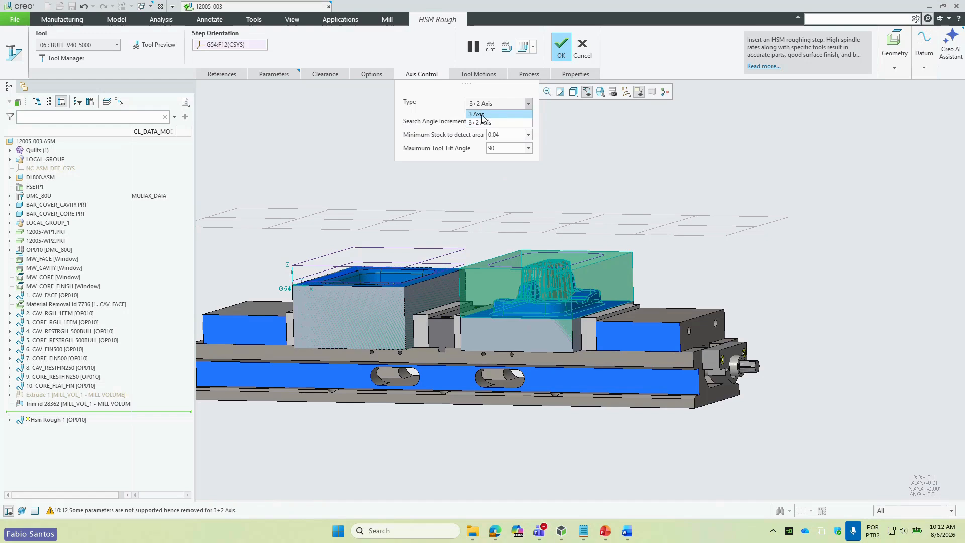
{"action": "left_click", "coordinate": [487, 114]}
{"action": "left_click", "coordinate": [483, 104]}
{"action": "left_click", "coordinate": [480, 123]}
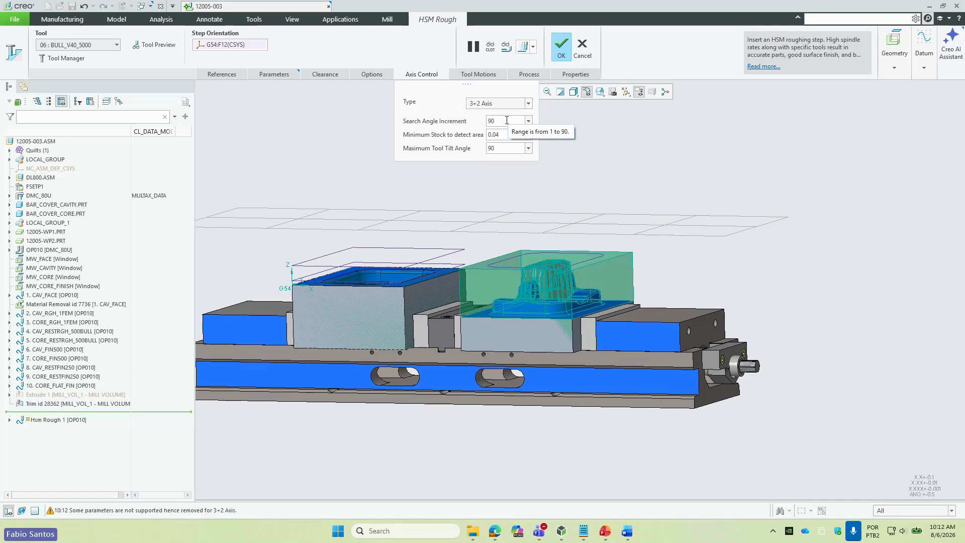
- Set HOLDER_CLEARANCE to 1 in the full parameter list of the HSM roughing step
{"action": "left_click", "coordinate": [221, 74]}
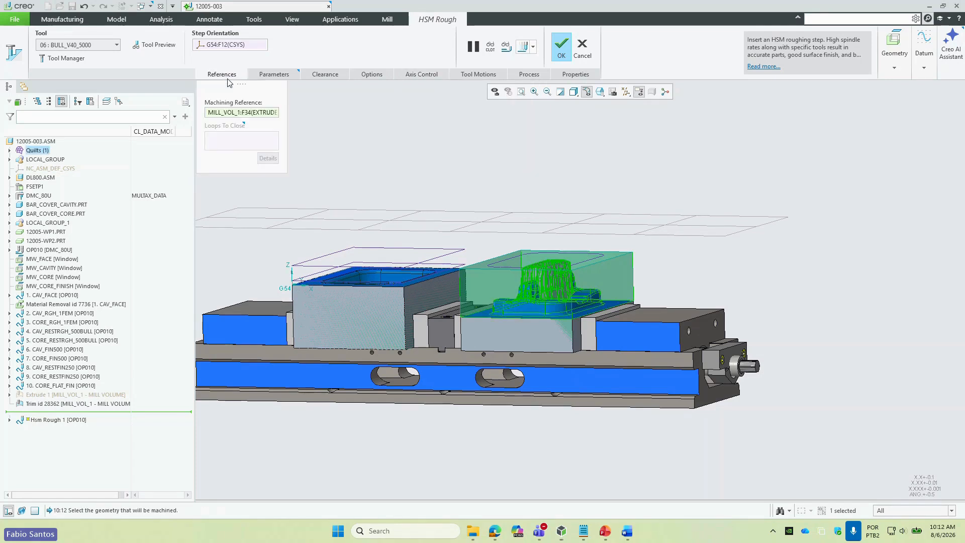
{"action": "left_click", "coordinate": [271, 75]}
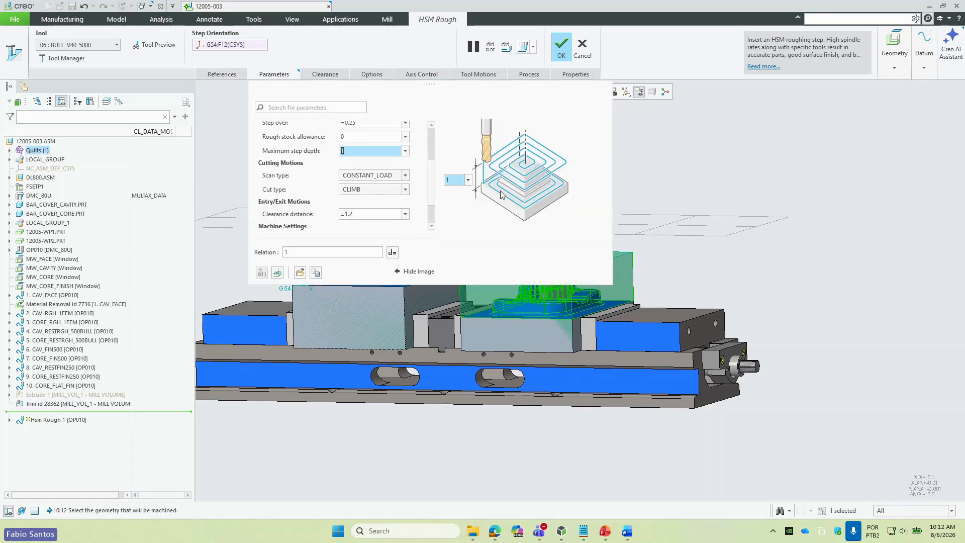
{"action": "left_click", "coordinate": [277, 272]}
{"action": "scroll", "coordinate": [808, 227], "scroll_direction": "down", "scroll_amount": 5}
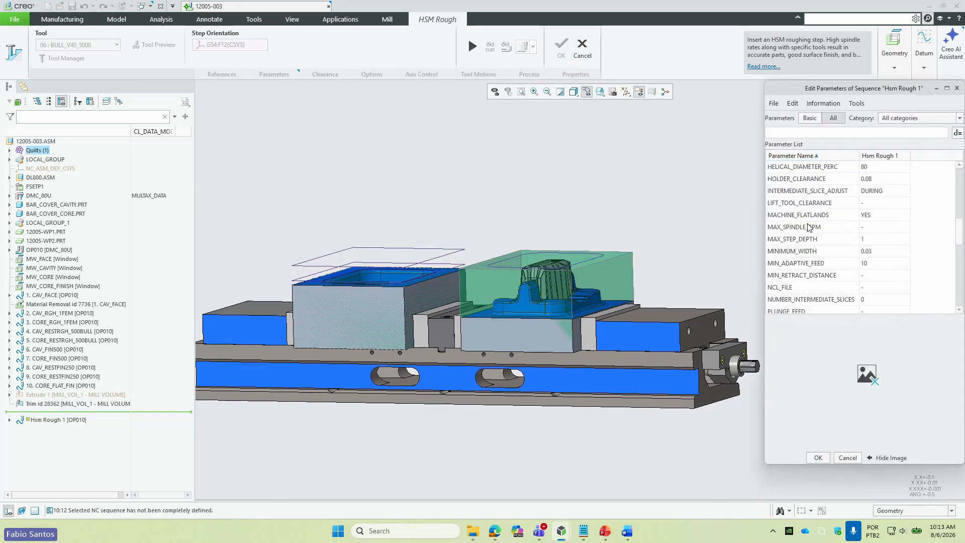
{"action": "left_click", "coordinate": [812, 181]}
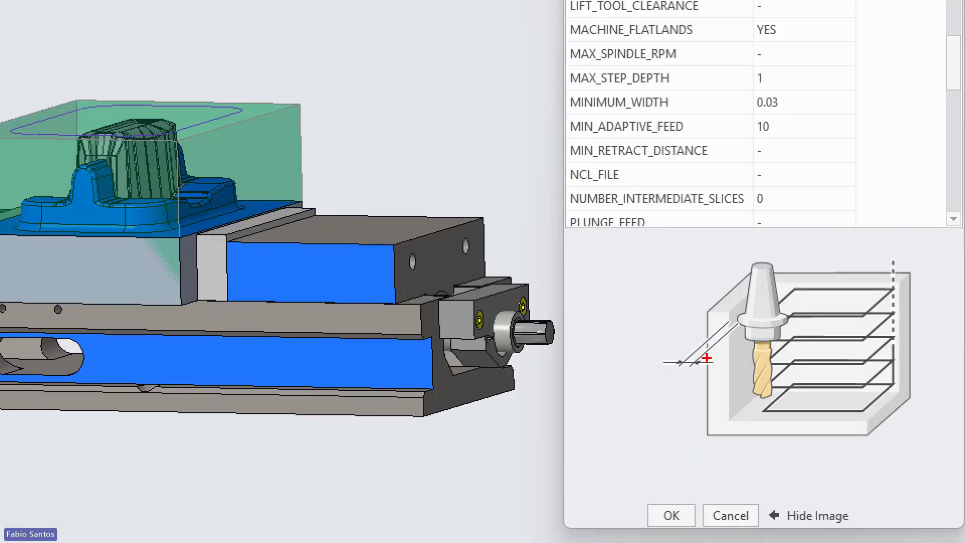
{"action": "left_click_drag", "start_coordinate": [728, 333], "coordinate": [728, 436]}
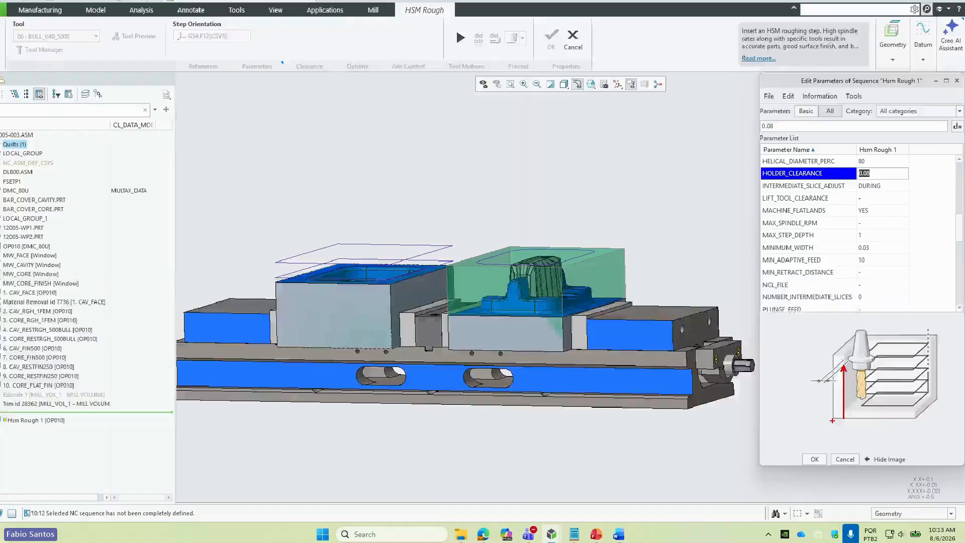
{"action": "key", "text": "Return"}
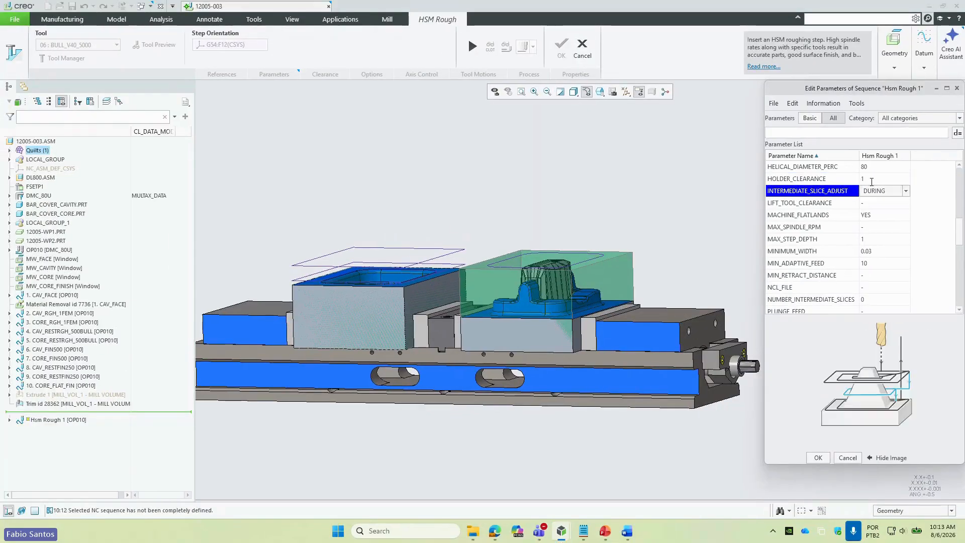
{"action": "left_click", "coordinate": [819, 457]}
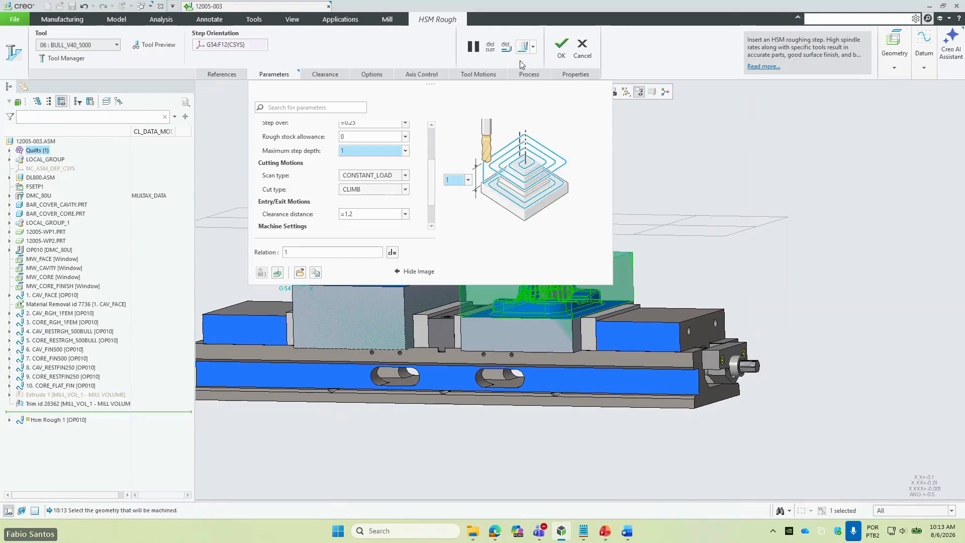
- Launch the material removal simulation for the HSM roughing step
{"action": "left_click", "coordinate": [533, 46]}
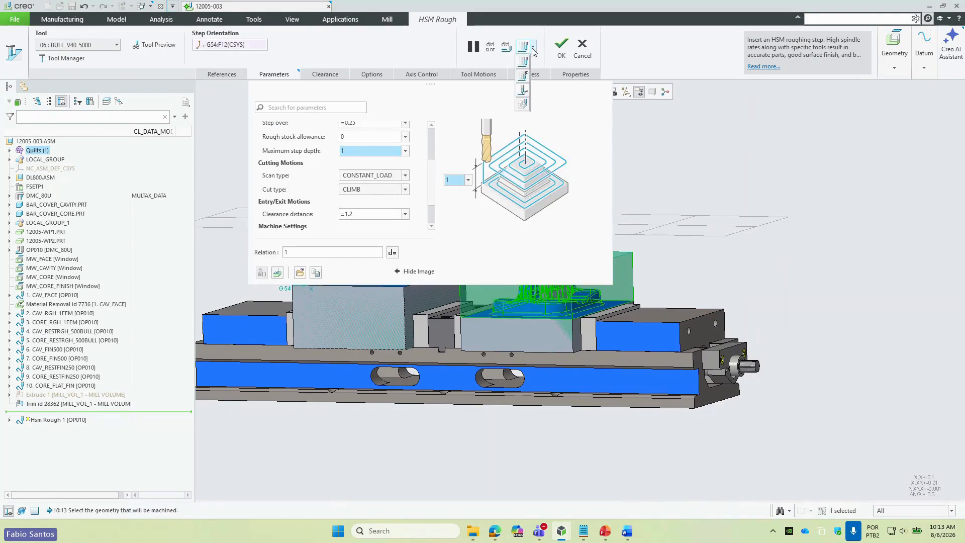
{"action": "left_click", "coordinate": [523, 105]}
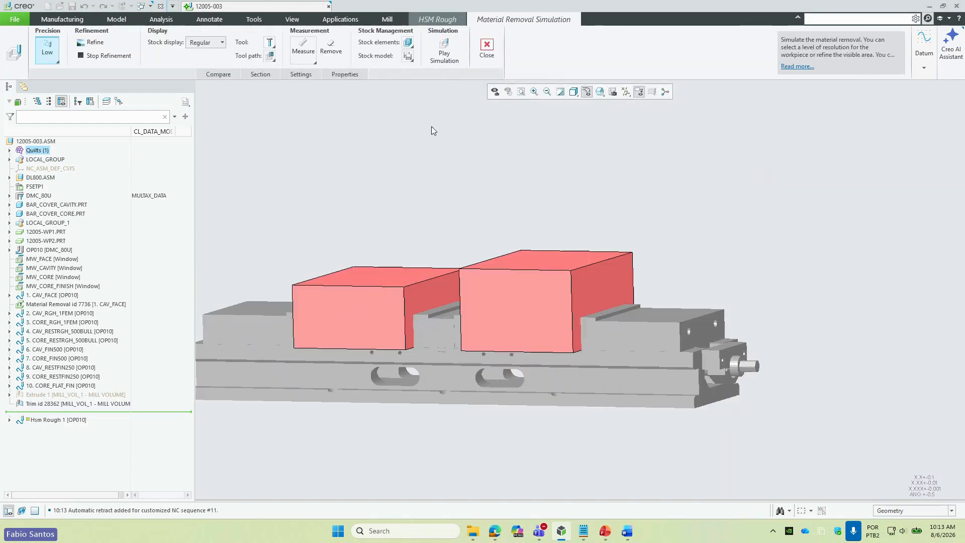
{"action": "left_click", "coordinate": [269, 59]}
{"action": "left_click", "coordinate": [284, 79]}
- Set the simulation's safety distance to 0 and its interpolation tolerance to 0.1
{"action": "left_click", "coordinate": [299, 76]}
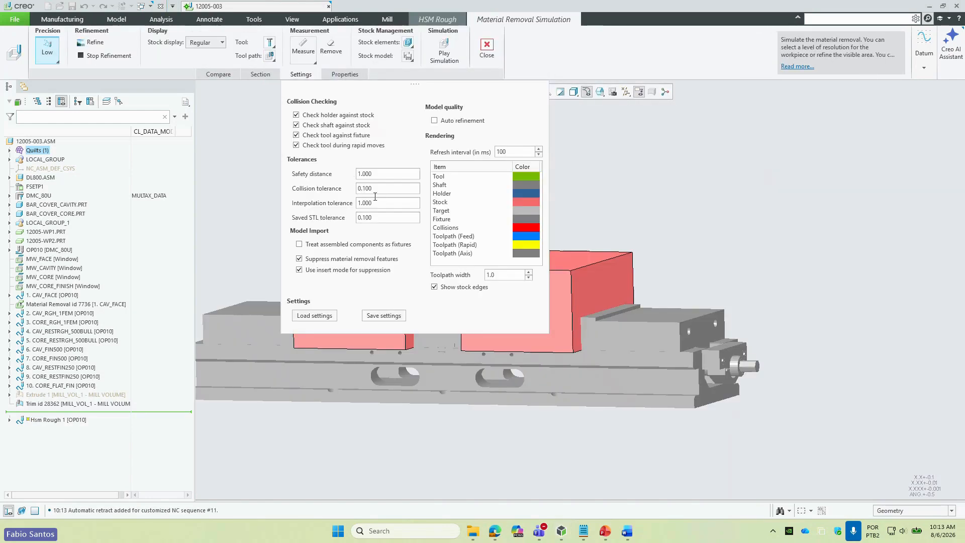
{"action": "double_click", "coordinate": [375, 173]}
{"action": "type", "text": "0"}
{"action": "double_click", "coordinate": [372, 202]}
{"action": "type", "text": "0.1"}
{"action": "left_click", "coordinate": [300, 74]}
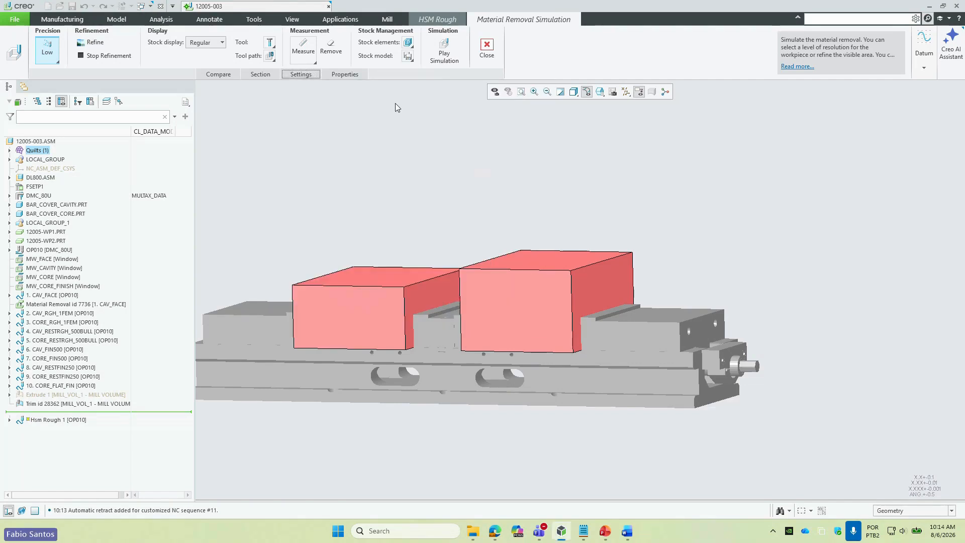
{"action": "left_click", "coordinate": [268, 57]}
{"action": "left_click", "coordinate": [268, 57]}
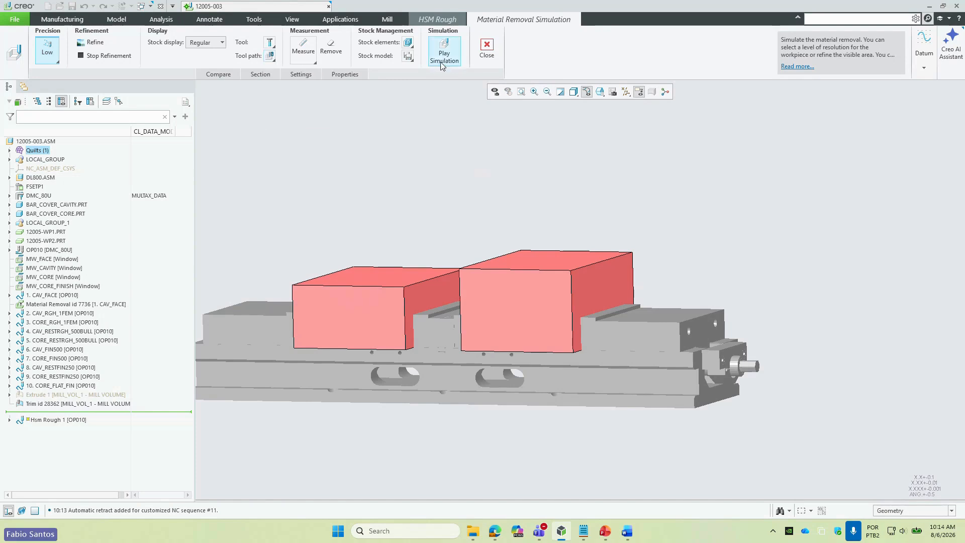
- Play the material removal simulation of the HSM roughing step on the core block at a faster display speed
{"action": "left_click", "coordinate": [443, 59]}
{"action": "left_click", "coordinate": [927, 256]}
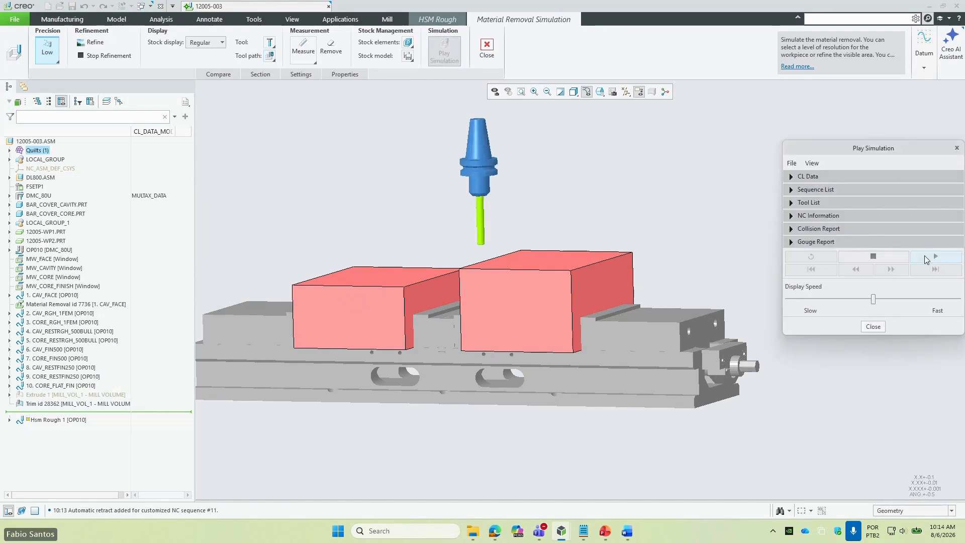
{"action": "middle_click_drag", "start_coordinate": [615, 273], "coordinate": [581, 267]}
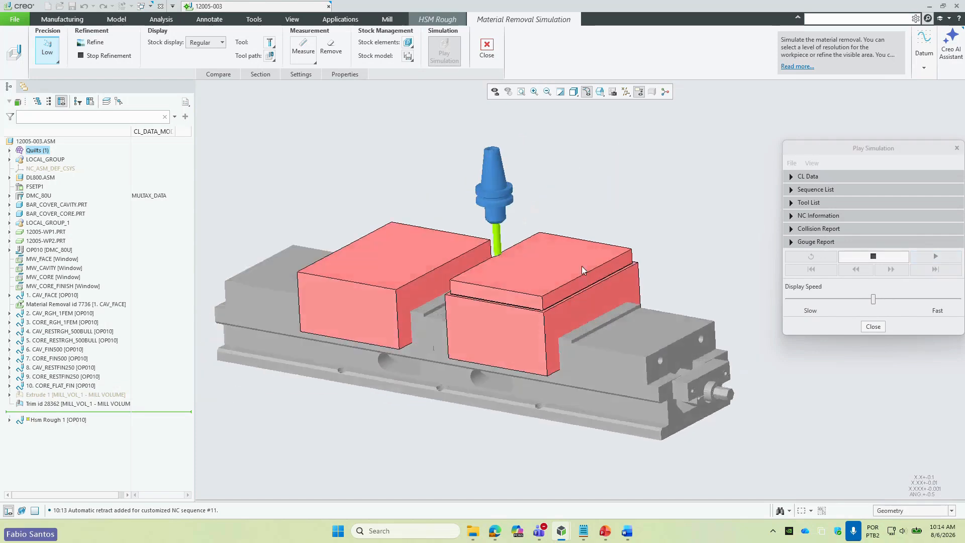
{"action": "left_click_drag", "start_coordinate": [873, 299], "coordinate": [929, 300]}
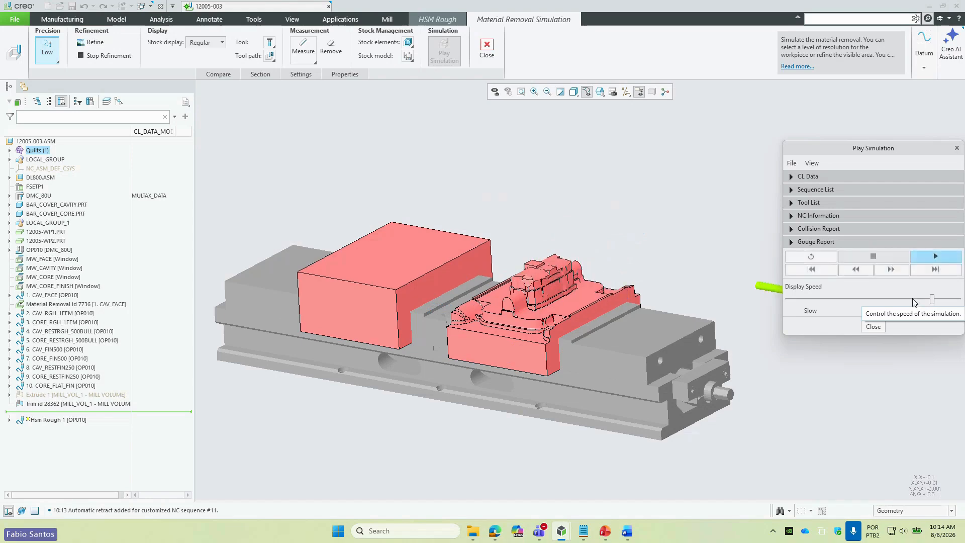
- Check the collision report and the gouge report of the played simulation and close the player
{"action": "left_click", "coordinate": [793, 228]}
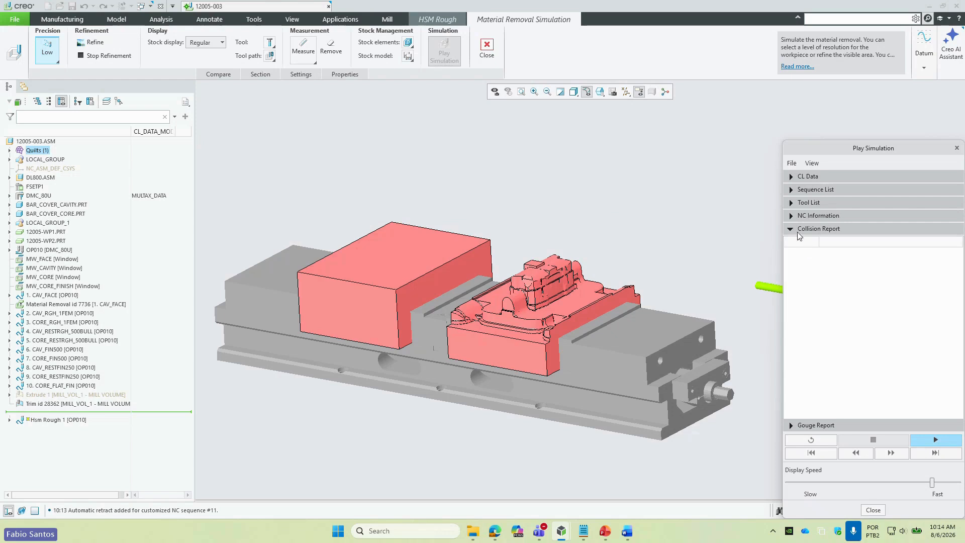
{"action": "left_click", "coordinate": [792, 229]}
{"action": "left_click", "coordinate": [791, 243]}
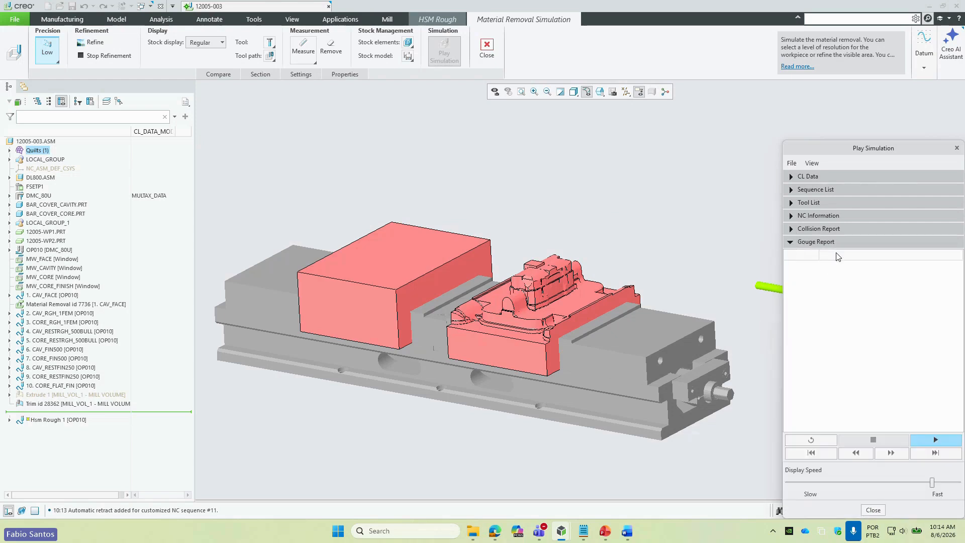
{"action": "left_click", "coordinate": [791, 243]}
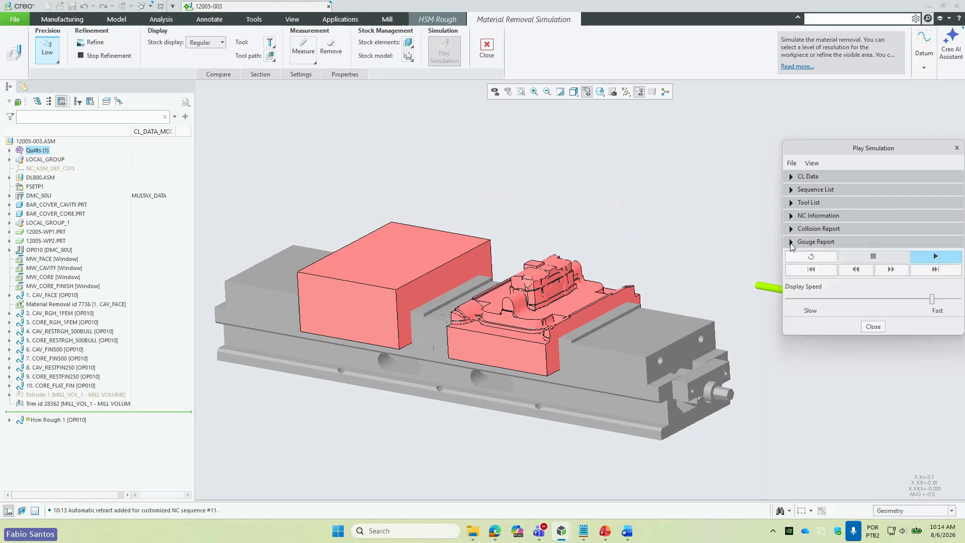
{"action": "left_click", "coordinate": [865, 330]}
- Compare the machined stock with the target part at an offset of 0 and inspect the colour-coded core
{"action": "left_click", "coordinate": [218, 74]}
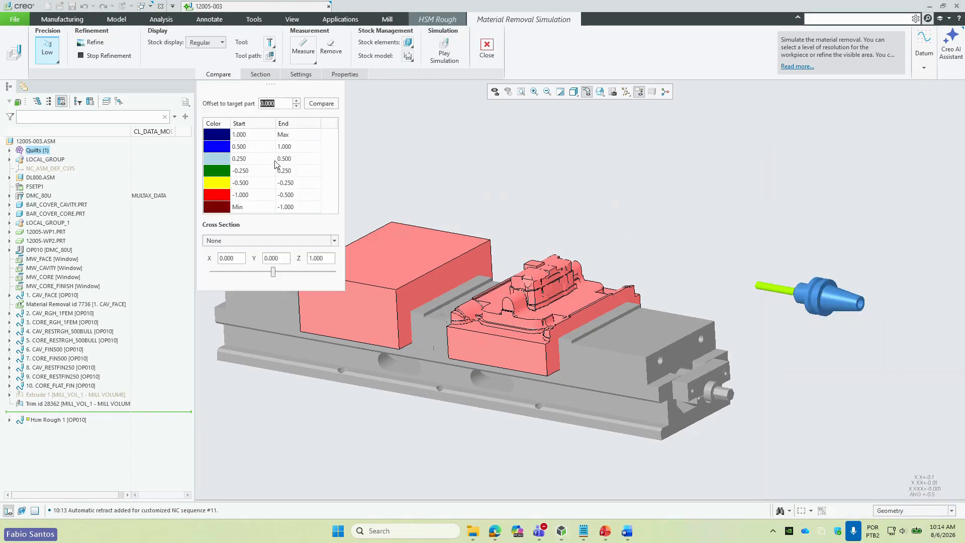
{"action": "left_click", "coordinate": [321, 103]}
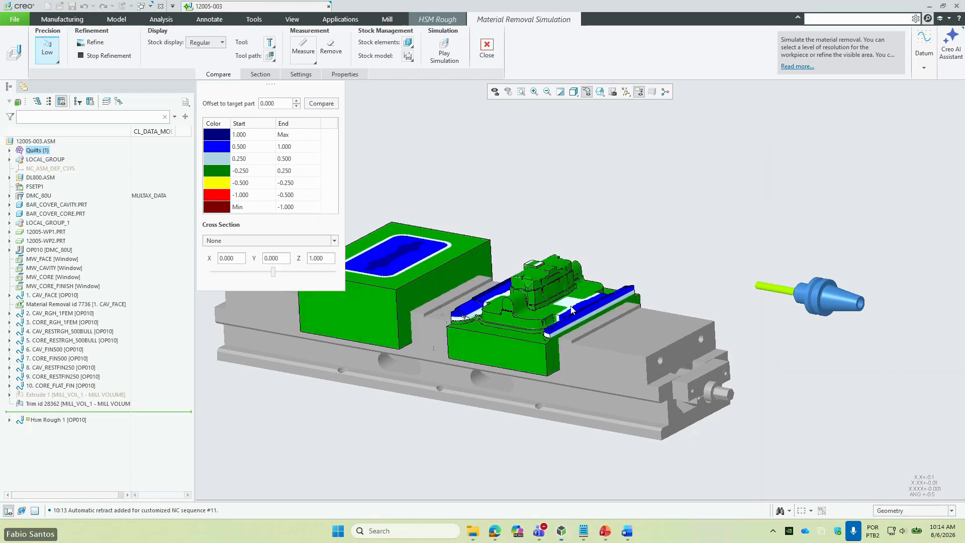
{"action": "middle_click_drag", "start_coordinate": [573, 310], "coordinate": [608, 311]}
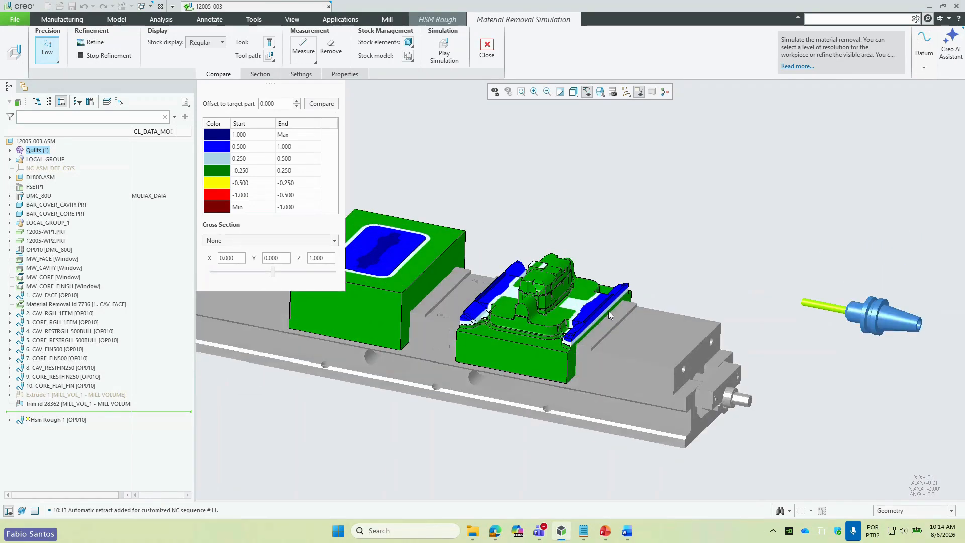
{"action": "scroll", "coordinate": [607, 309], "scroll_direction": "down", "scroll_amount": 4}
{"action": "scroll", "coordinate": [587, 315], "scroll_direction": "up", "scroll_amount": 4}
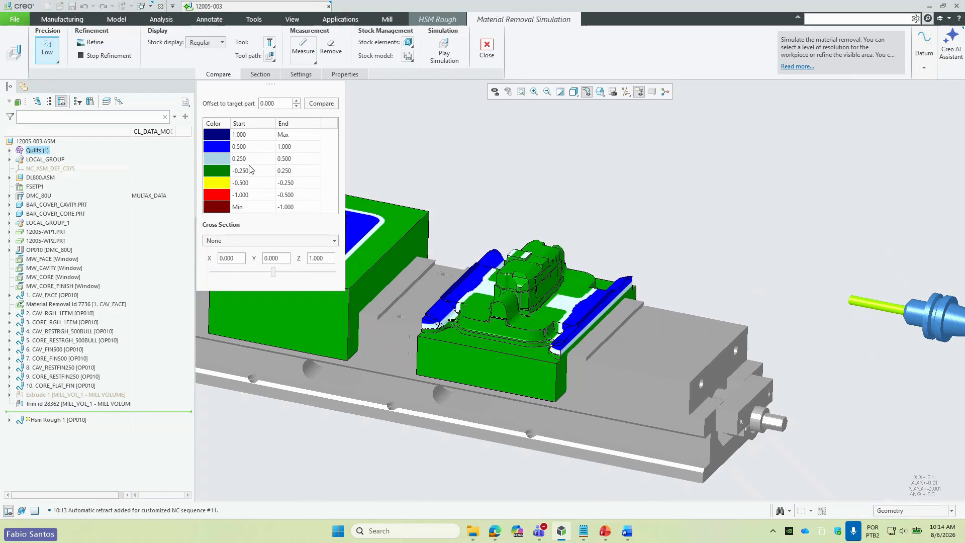
{"action": "middle_click_drag", "start_coordinate": [522, 301], "coordinate": [530, 272]}
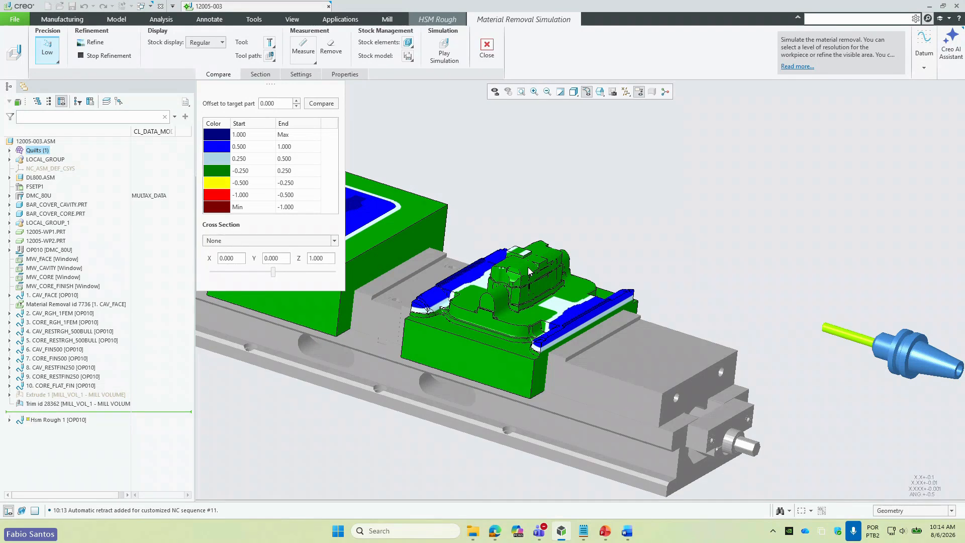
- Close the material removal simulation and discard the HSM roughing step
{"action": "left_click", "coordinate": [486, 48]}
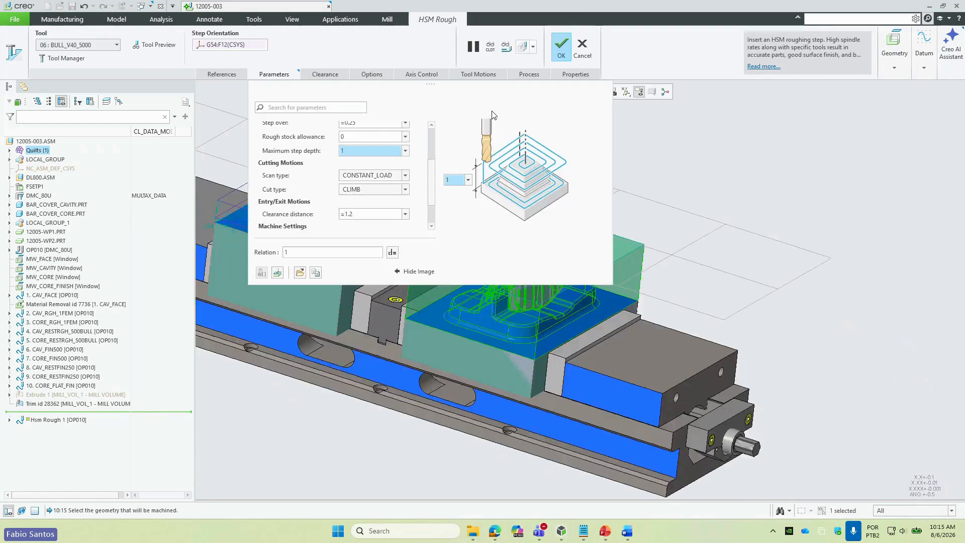
{"action": "left_click", "coordinate": [582, 47]}
{"action": "left_click", "coordinate": [527, 285]}
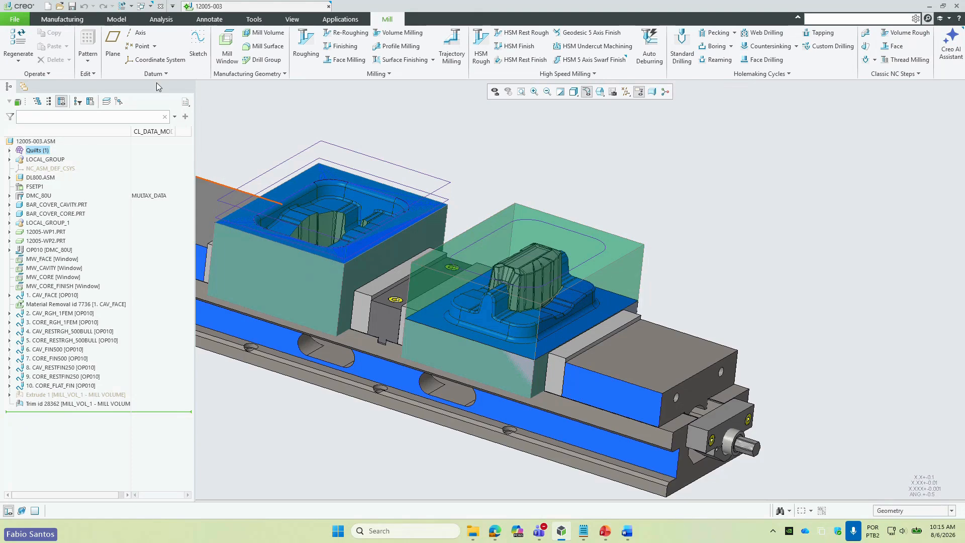
- Close the 12005-003 assembly and erase all objects not displayed from the session
{"action": "left_click", "coordinate": [160, 6]}
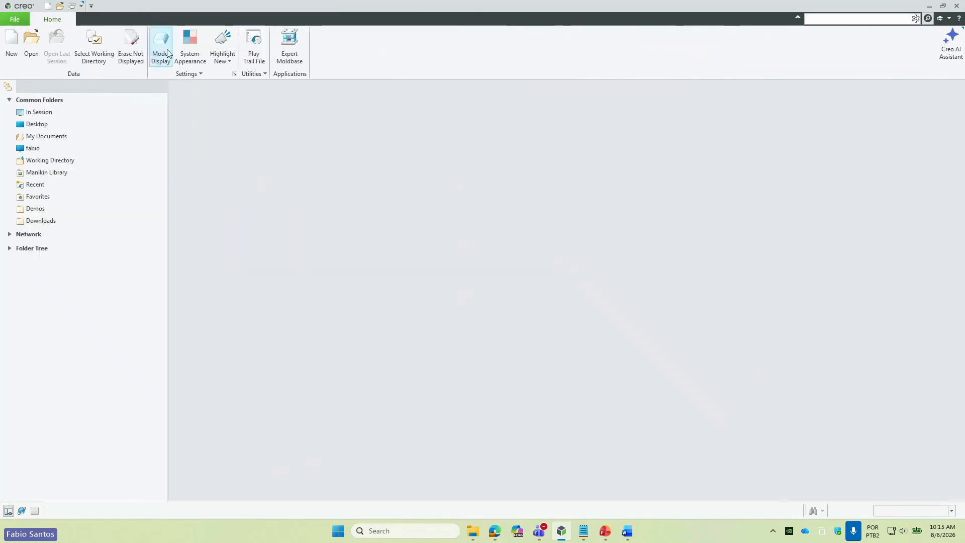
{"action": "left_click", "coordinate": [132, 61]}
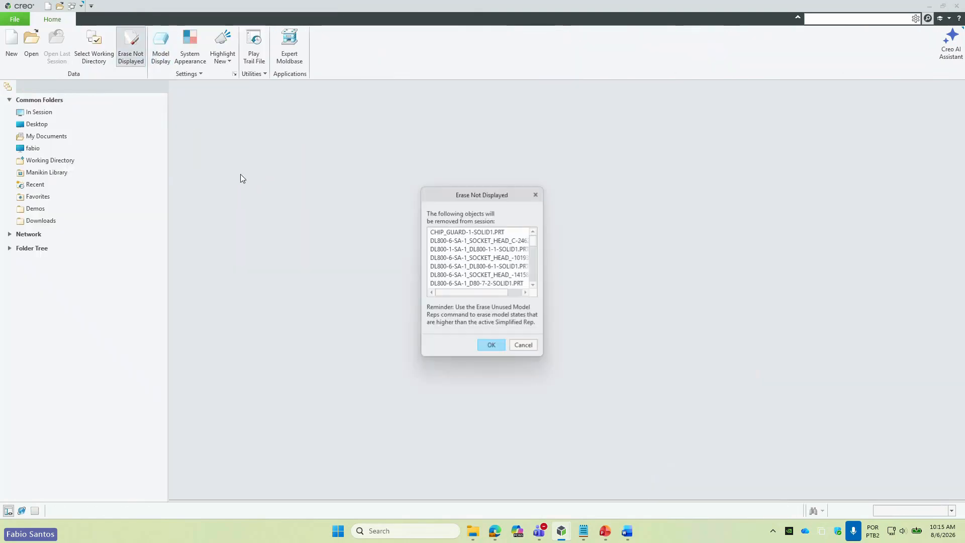
{"action": "key", "text": "Return"}
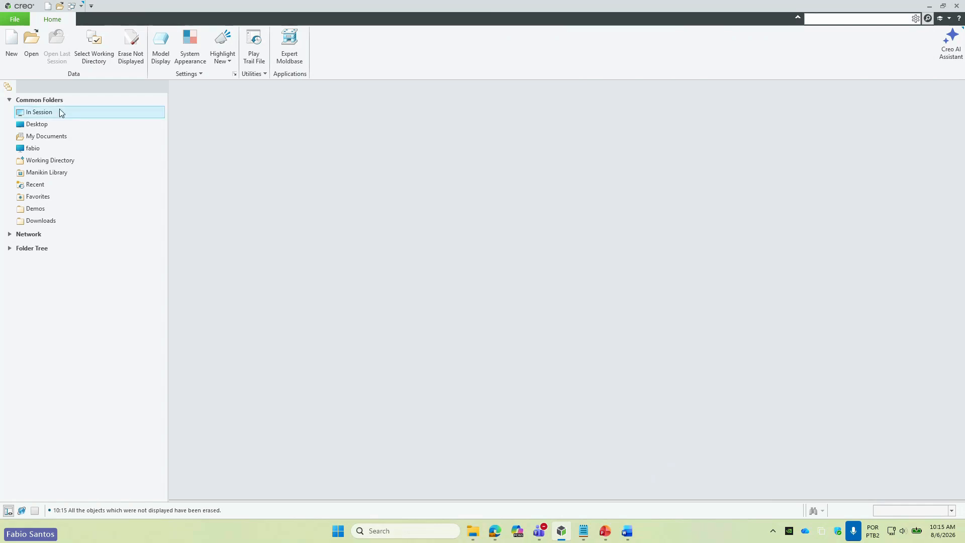
- Browse for a file to open in Demos, Front_Demos, CAM, Creo3 Mfg and set its inner Creo3 Mfg folder as the working directory
{"action": "left_click", "coordinate": [31, 45]}
{"action": "left_click", "coordinate": [338, 316]}
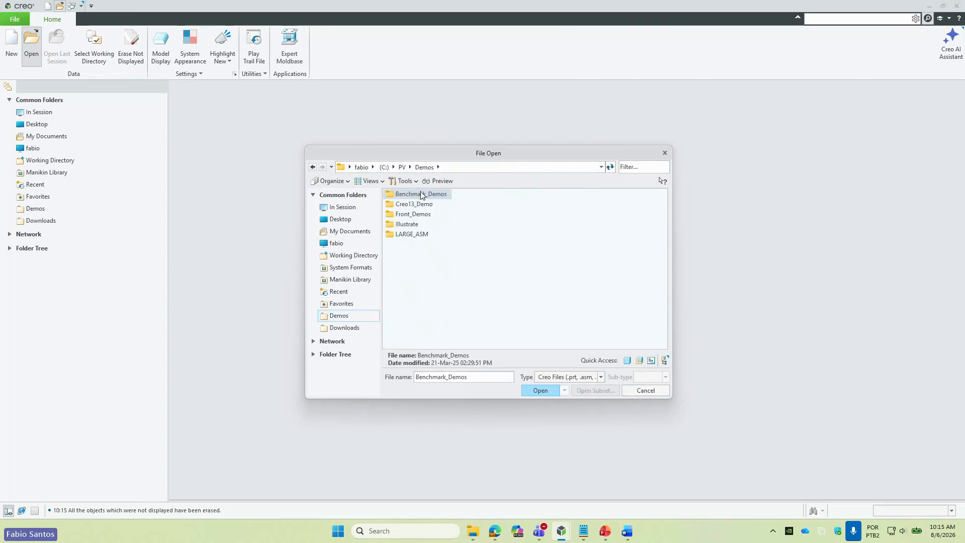
{"action": "double_click", "coordinate": [414, 214]}
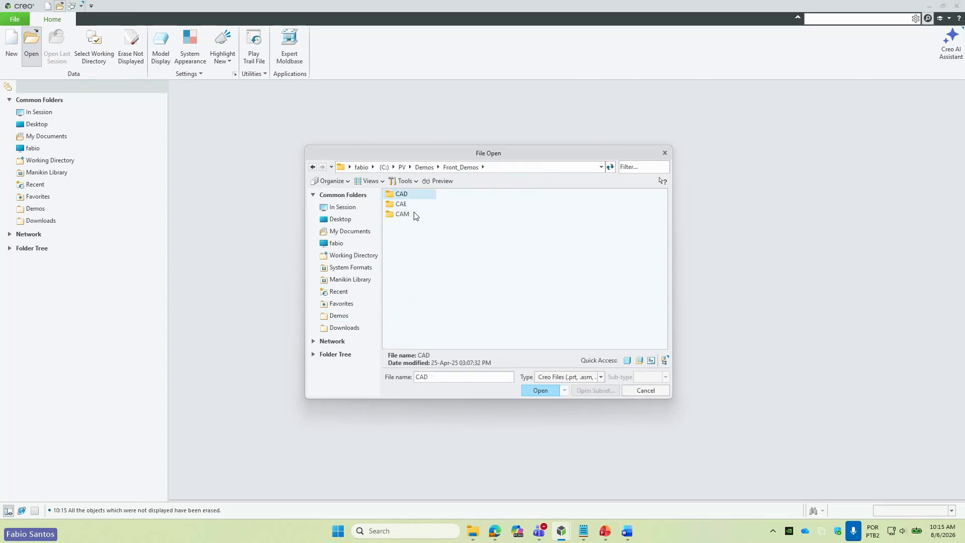
{"action": "double_click", "coordinate": [415, 215]}
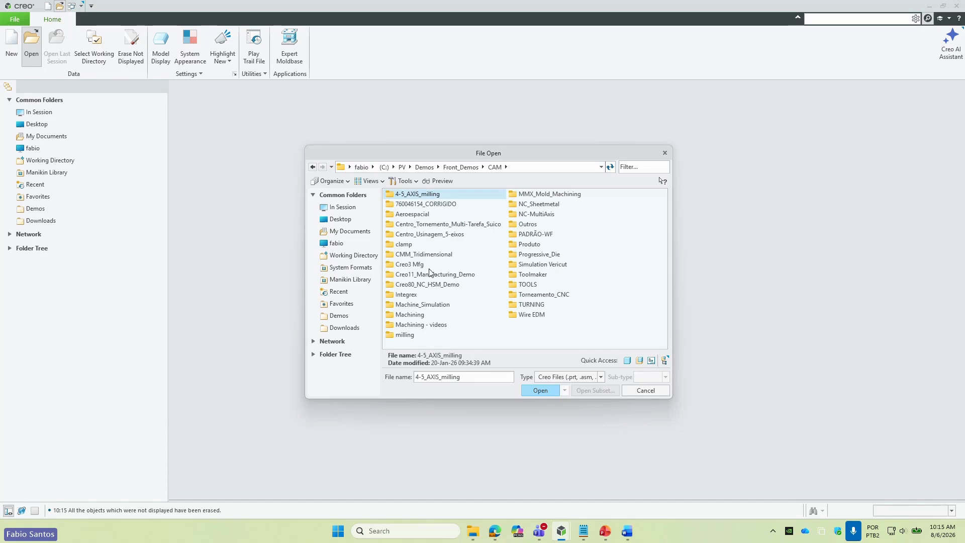
{"action": "double_click", "coordinate": [421, 264]}
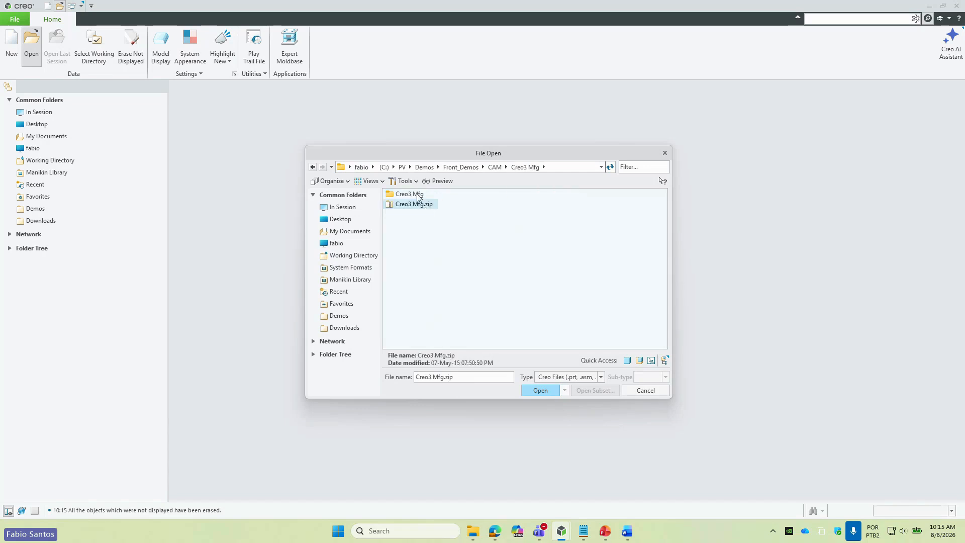
{"action": "right_click", "coordinate": [417, 195]}
{"action": "left_click", "coordinate": [458, 338]}
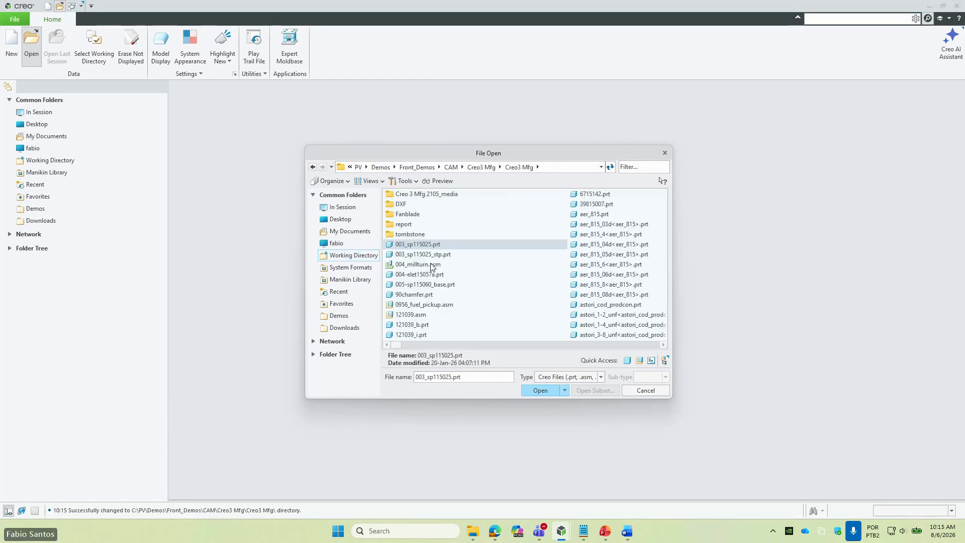
- Filter the files to manufacturing models and open makino_a88_5mill.asm, keeping the existing custom parameter definitions
{"action": "left_click", "coordinate": [600, 378]}
{"action": "left_click", "coordinate": [580, 179]}
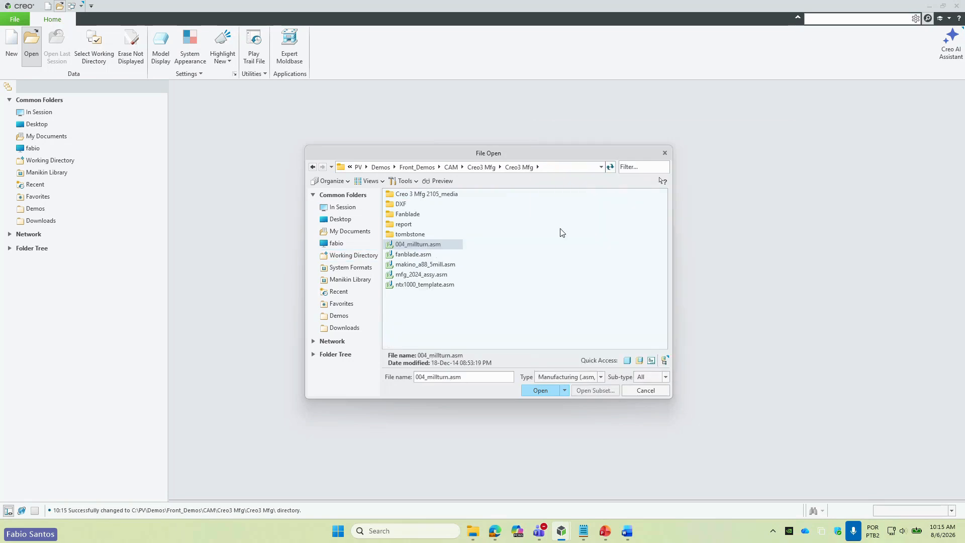
{"action": "double_click", "coordinate": [418, 266]}
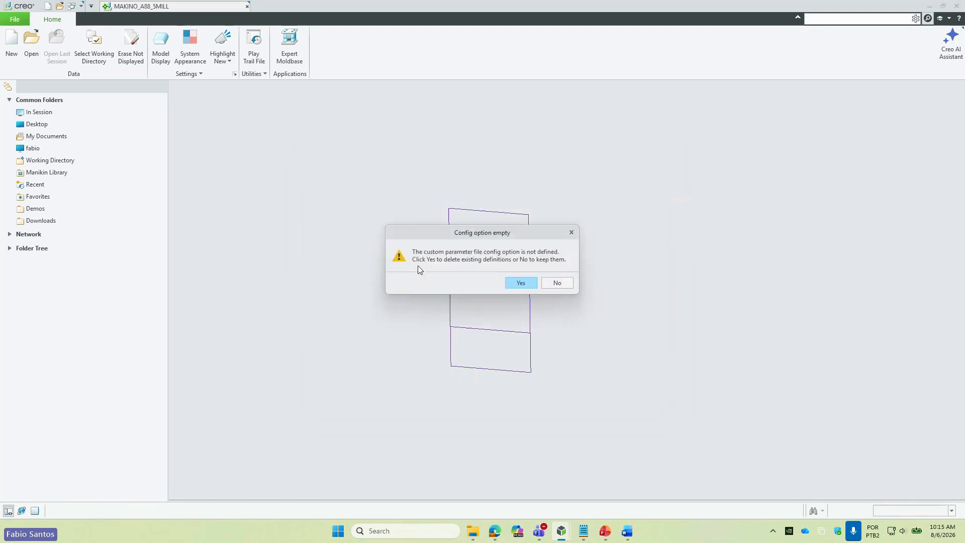
{"action": "left_click", "coordinate": [555, 282]}
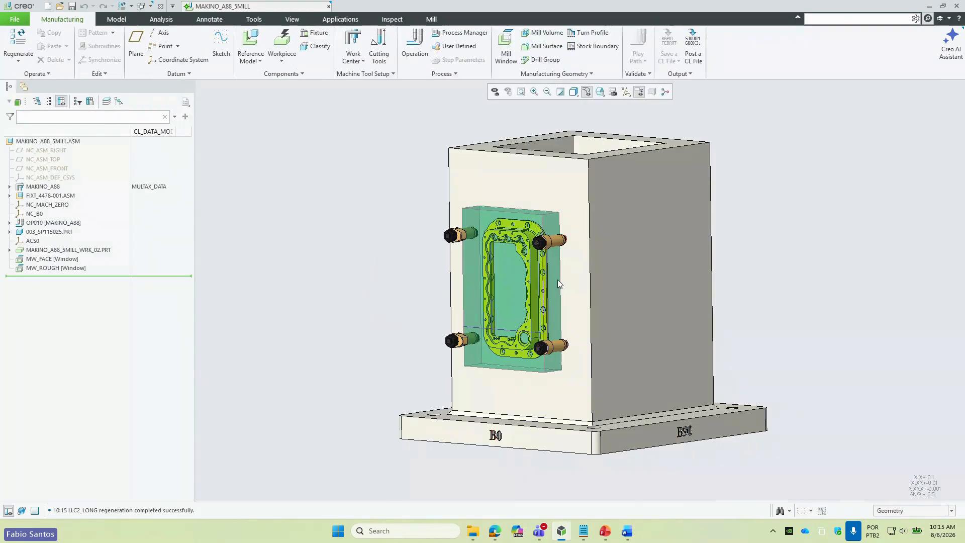
- Examine the clamped part and workpiece on the fixture and the outlines of the MW_FACE and MW_ROUGH mill windows
{"action": "mouse_move", "coordinate": [500, 285]}
{"action": "middle_mouse_down"}
{"action": "mouse_move", "coordinate": [529, 244]}
{"action": "mouse_move", "coordinate": [511, 280]}
{"action": "middle_mouse_up"}
{"action": "scroll", "coordinate": [507, 230], "scroll_direction": "down", "scroll_amount": 3}
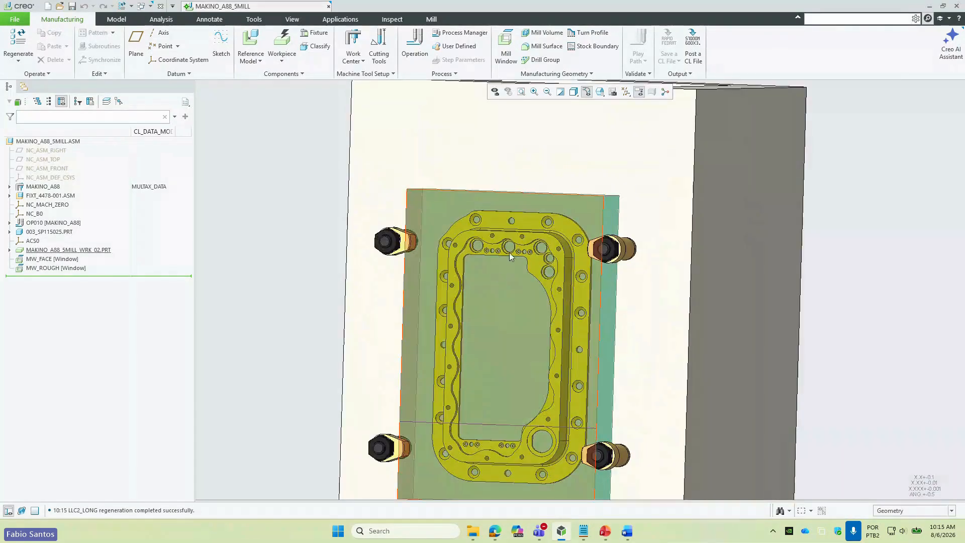
{"action": "middle_click_drag", "start_coordinate": [507, 234], "coordinate": [481, 240]}
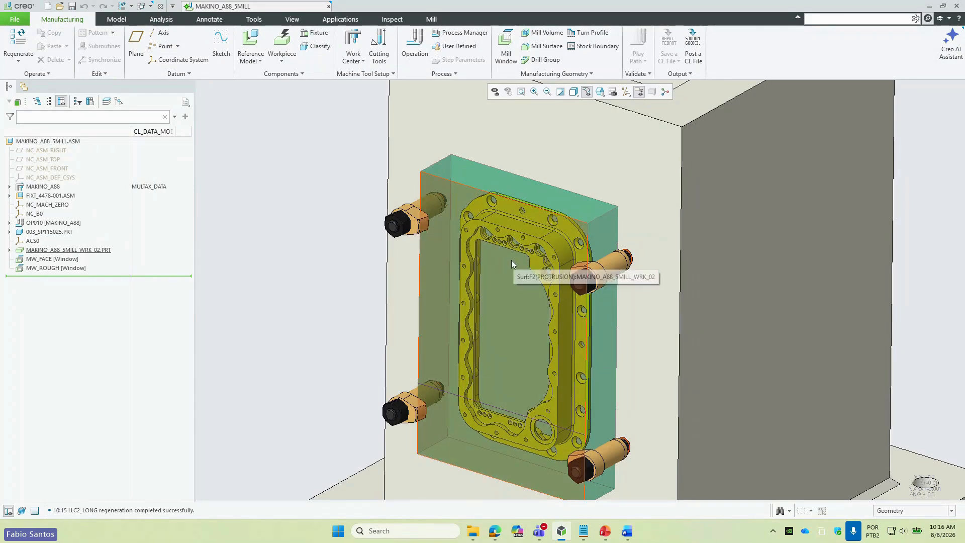
{"action": "left_click", "coordinate": [45, 264]}
{"action": "left_click", "coordinate": [250, 294]}
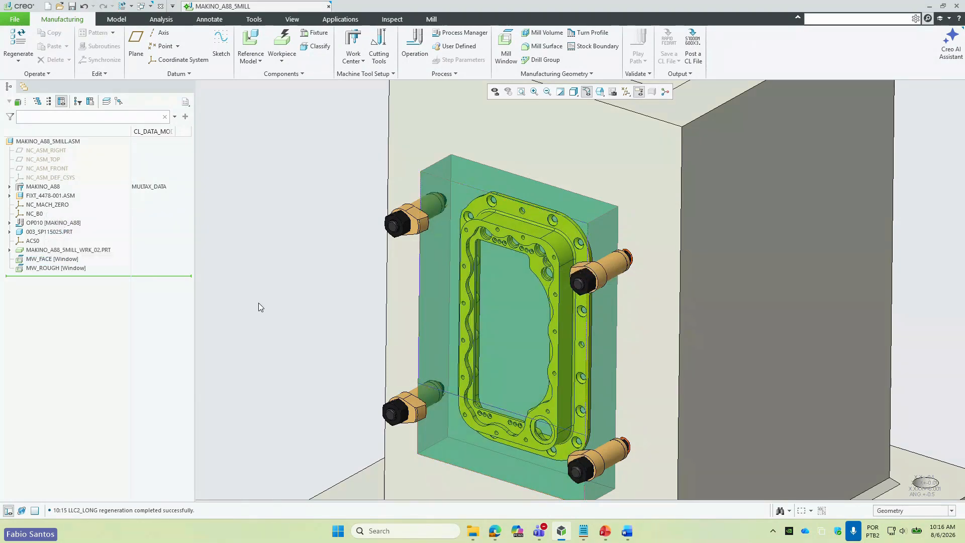
{"action": "mouse_move", "coordinate": [258, 307]}
{"action": "middle_mouse_down"}
{"action": "mouse_move", "coordinate": [285, 286]}
{"action": "mouse_move", "coordinate": [263, 297]}
{"action": "middle_mouse_up"}
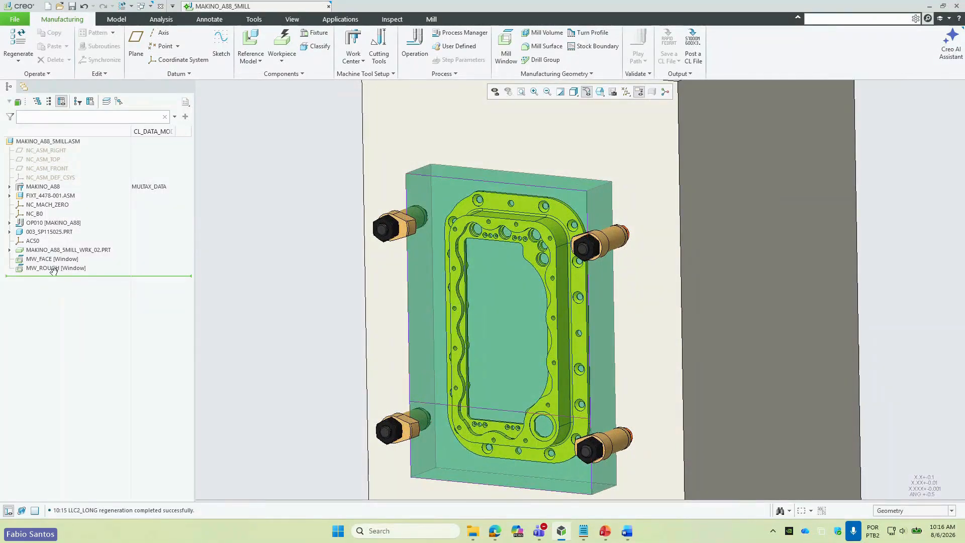
{"action": "left_click", "coordinate": [71, 259]}
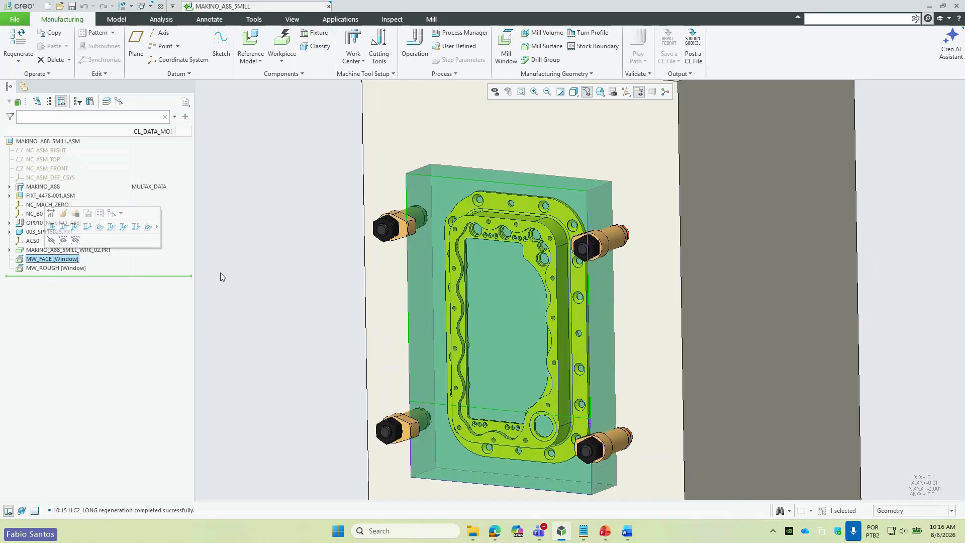
{"action": "left_click", "coordinate": [355, 205]}
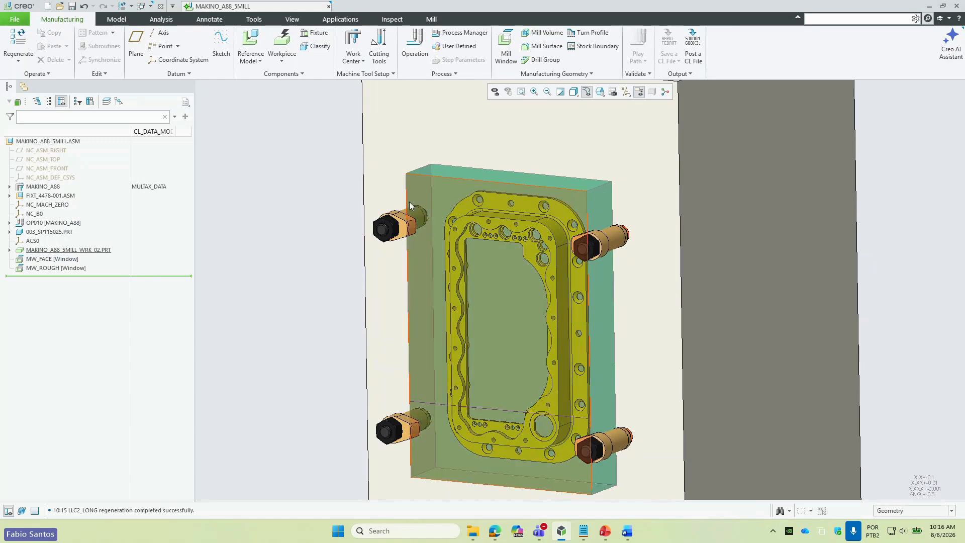
{"action": "left_click", "coordinate": [65, 272]}
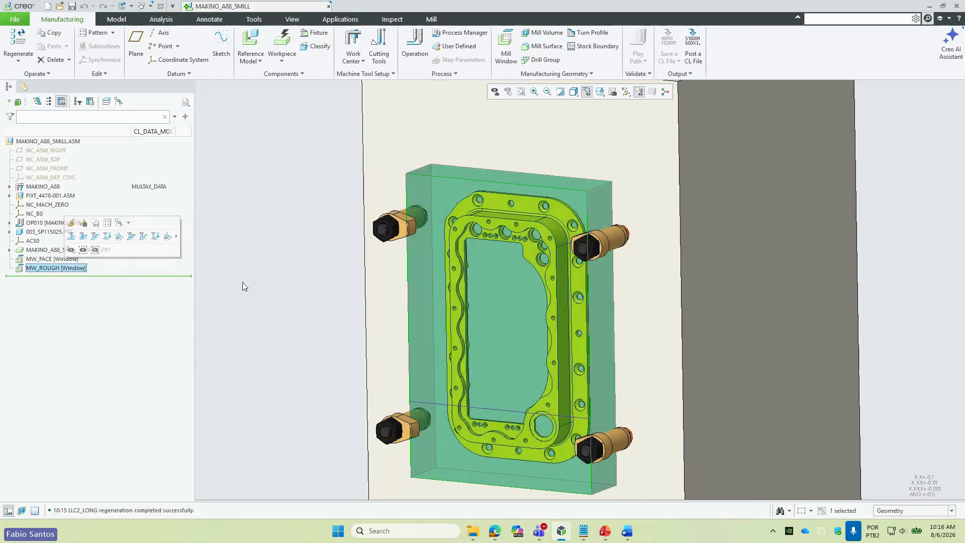
{"action": "left_click", "coordinate": [243, 281]}
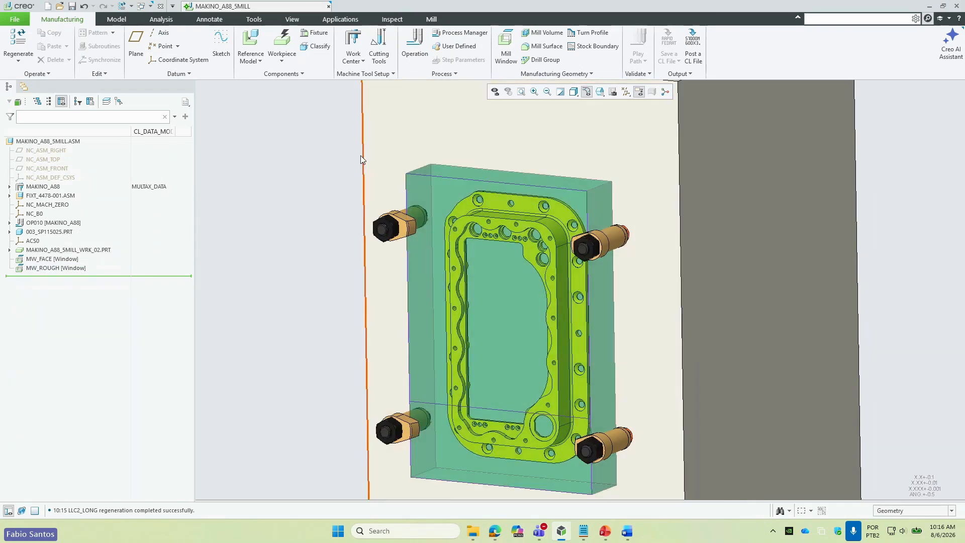
- Import the predefined machining steps from template_peca.xml into the MAKINO_A88_5MILL process
{"action": "scroll", "coordinate": [376, 280], "scroll_direction": "down", "scroll_amount": 5}
{"action": "middle_click_drag", "start_coordinate": [376, 279], "coordinate": [427, 237]}
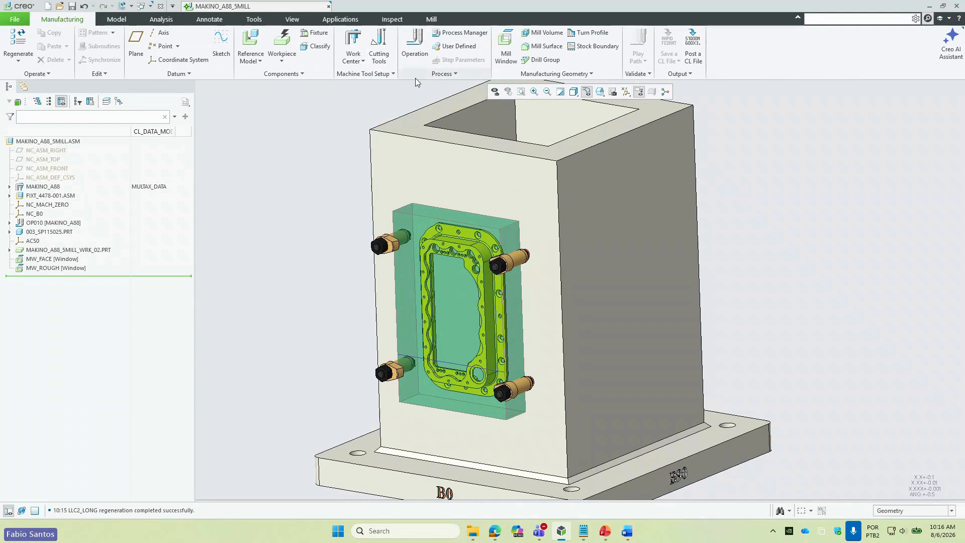
{"action": "left_click", "coordinate": [444, 74]}
{"action": "left_click", "coordinate": [432, 85]}
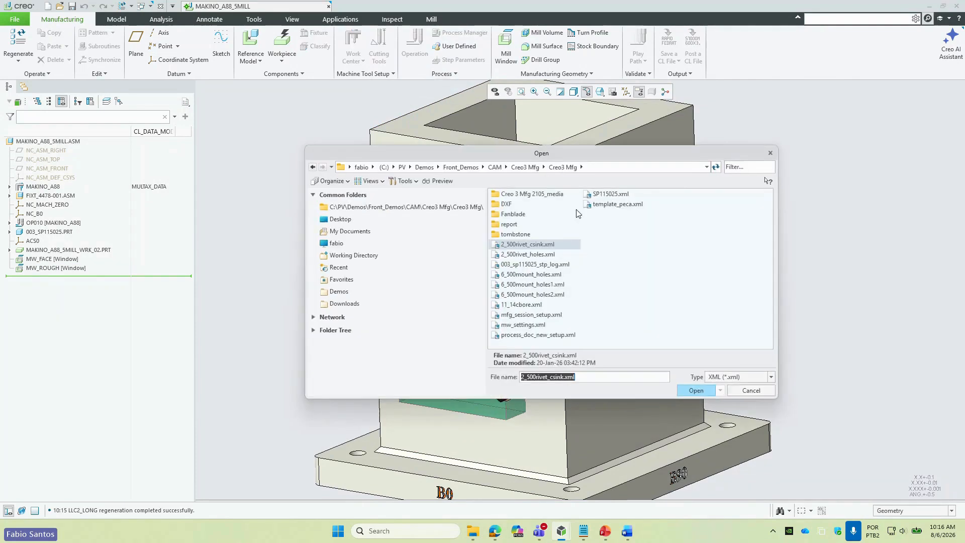
{"action": "double_click", "coordinate": [606, 204]}
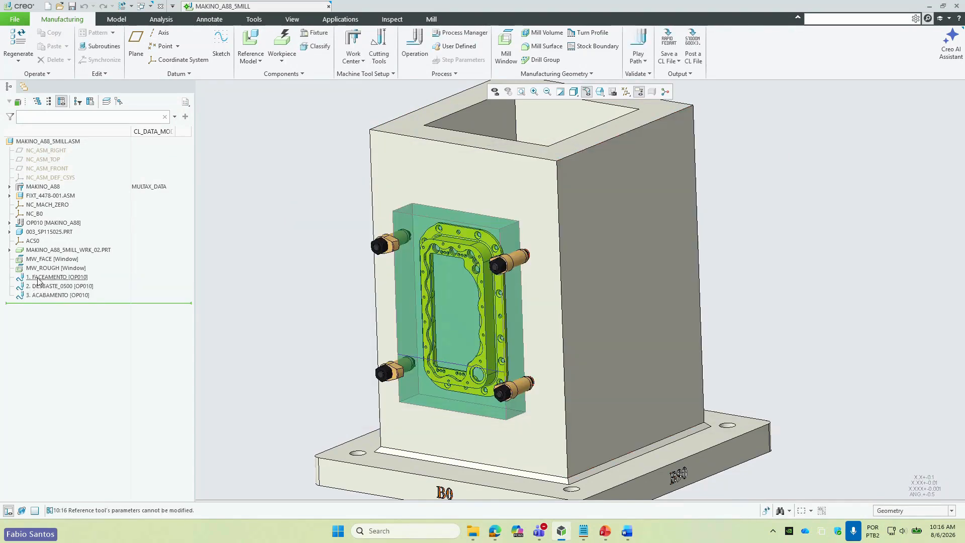
- Start a material removal simulation of the FACEAMENTO, DESBASTE_0500 and ACABAMENTO steps and edit its interpolation tolerance
{"action": "left_click", "coordinate": [38, 278]}
{"action": "left_click", "coordinate": [56, 294], "text": "shift"}
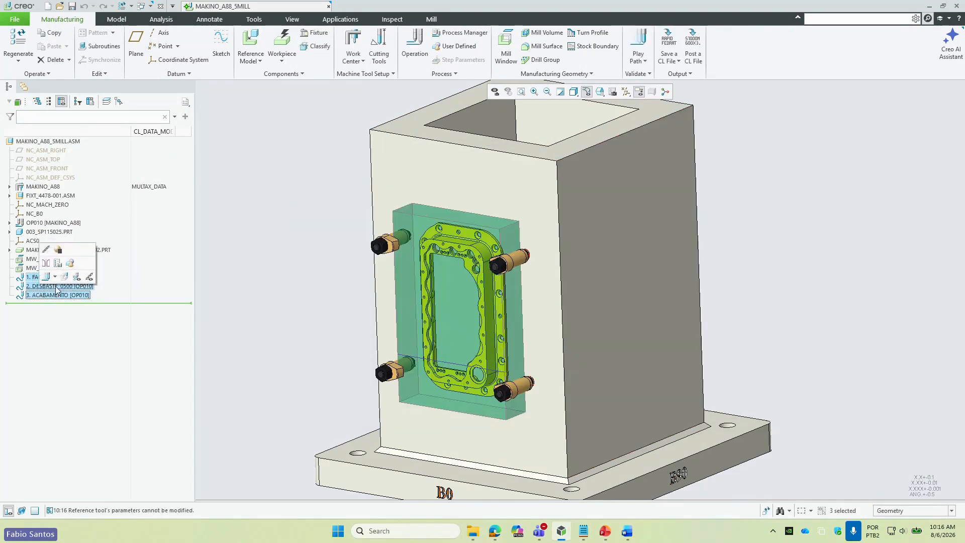
{"action": "left_click", "coordinate": [62, 277]}
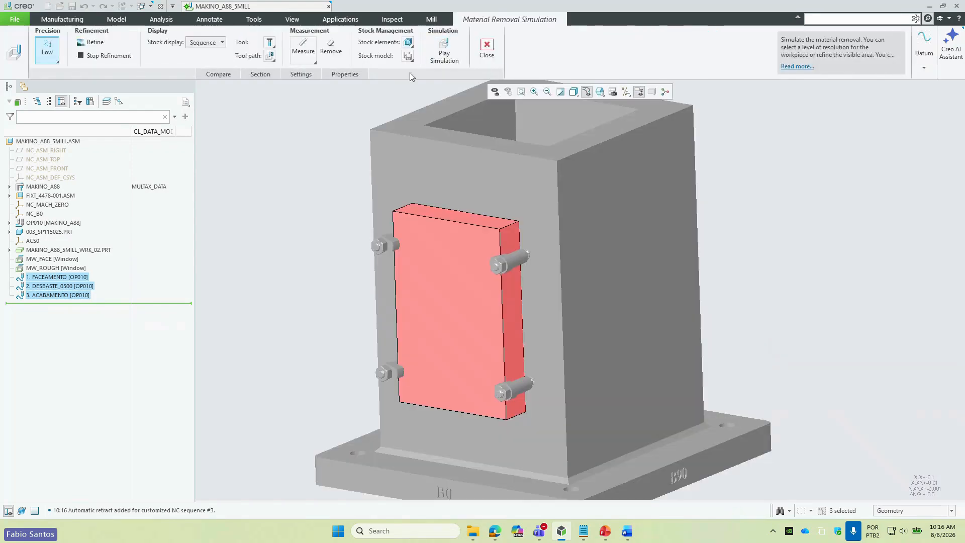
{"action": "left_click", "coordinate": [276, 58]}
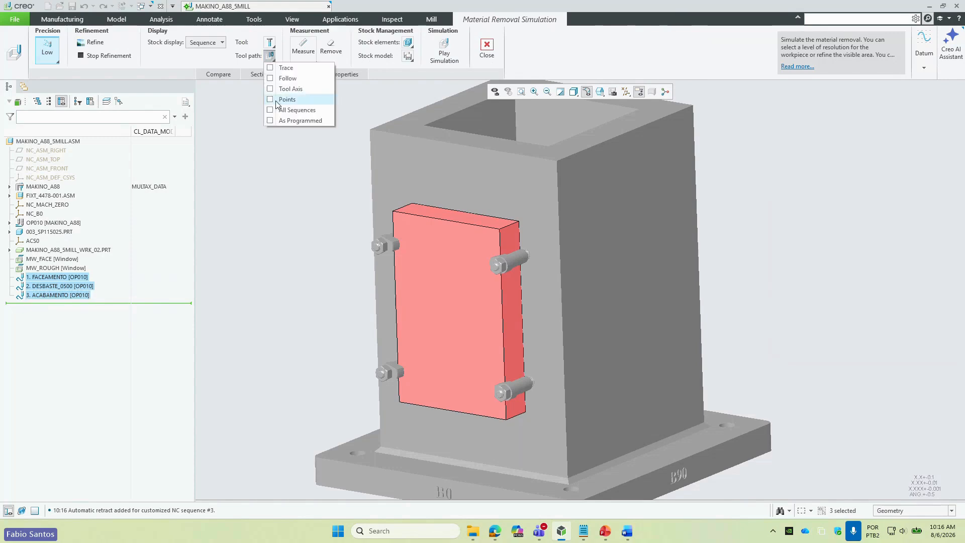
{"action": "left_click", "coordinate": [300, 74]}
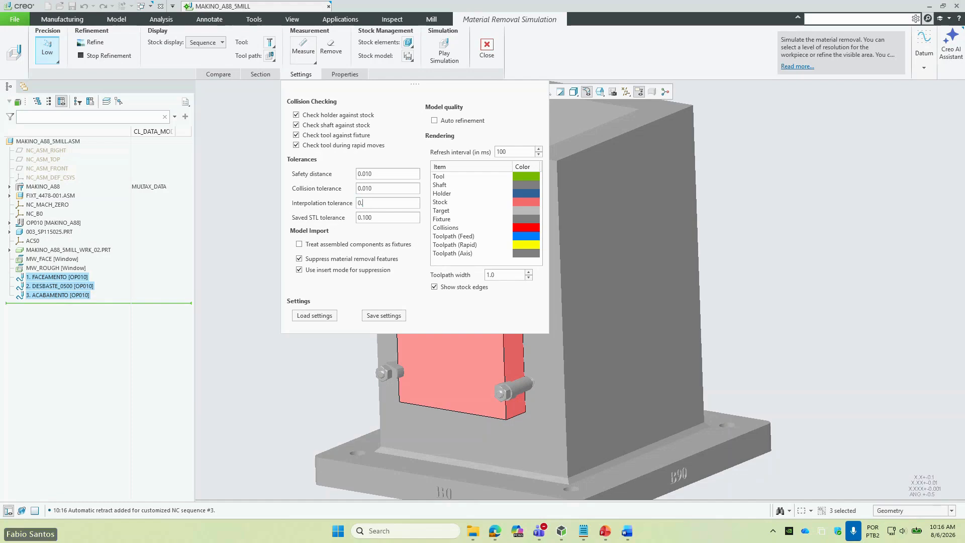
{"action": "left_click", "coordinate": [302, 75]}
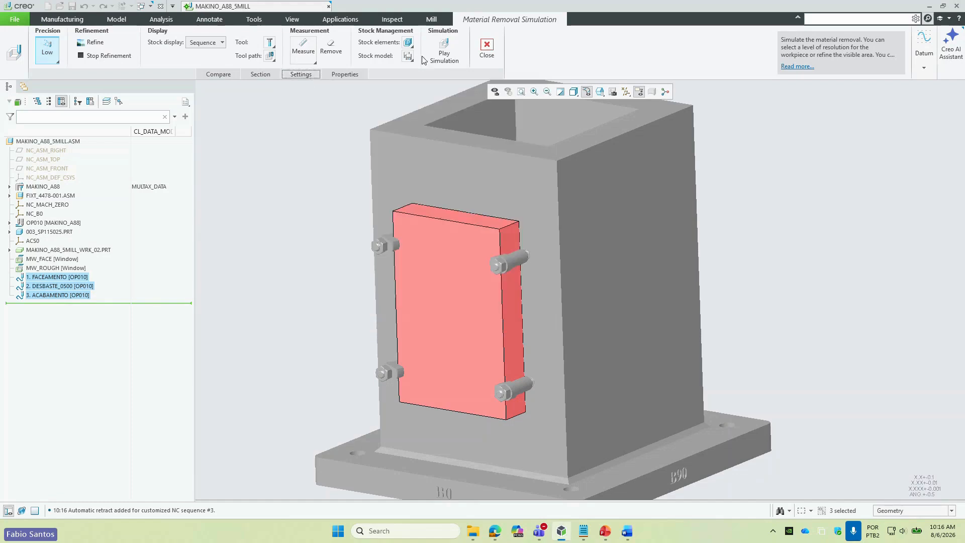
- Play the material removal simulation of the three steps, raising the display speed to the fastest setting, and close the simulation
{"action": "left_click", "coordinate": [444, 50]}
{"action": "left_click", "coordinate": [918, 255]}
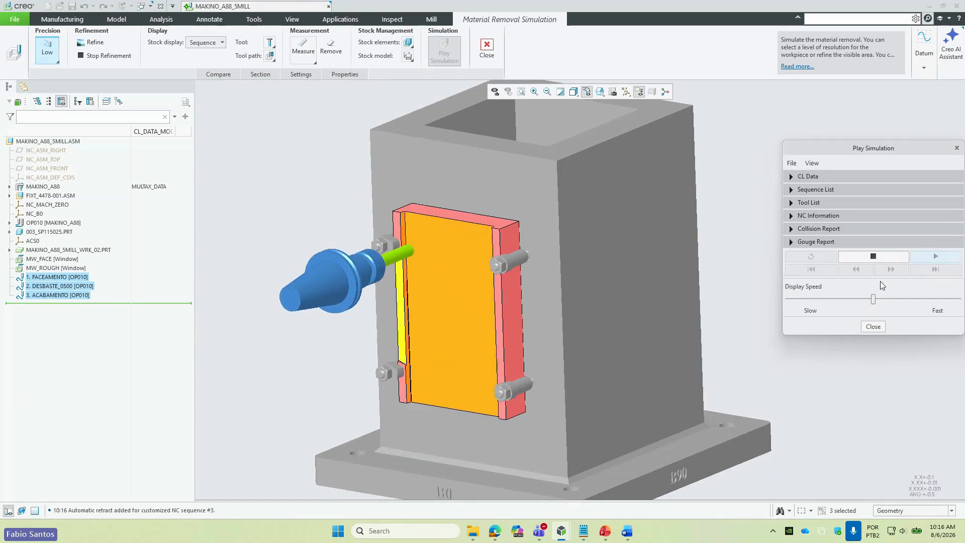
{"action": "left_click_drag", "start_coordinate": [873, 299], "coordinate": [953, 298]}
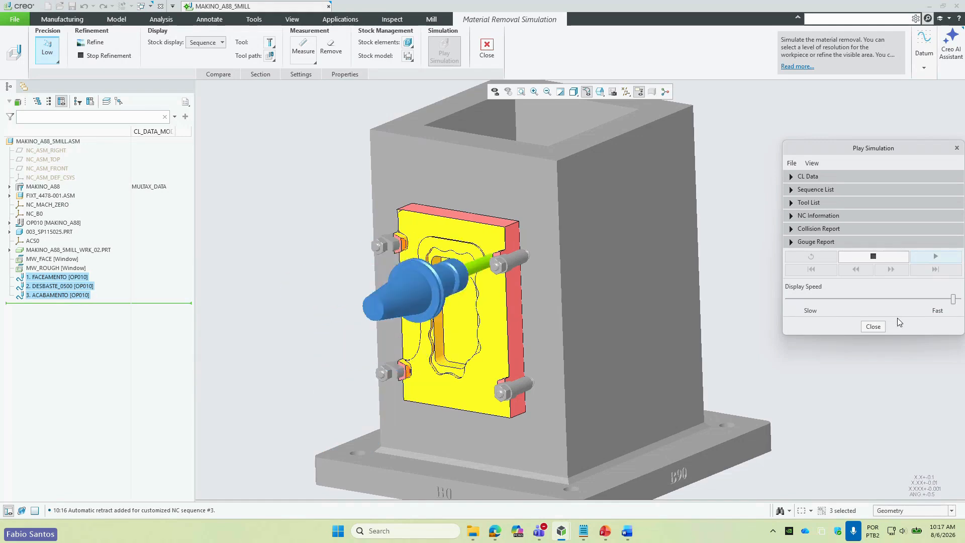
{"action": "left_click_drag", "start_coordinate": [953, 298], "coordinate": [959, 298]}
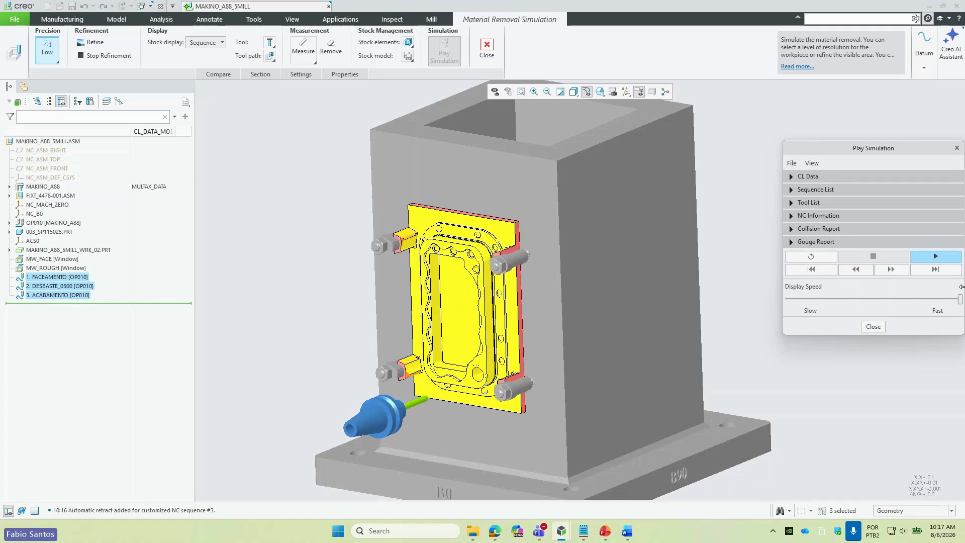
{"action": "left_click", "coordinate": [873, 327]}
{"action": "left_click", "coordinate": [486, 48]}
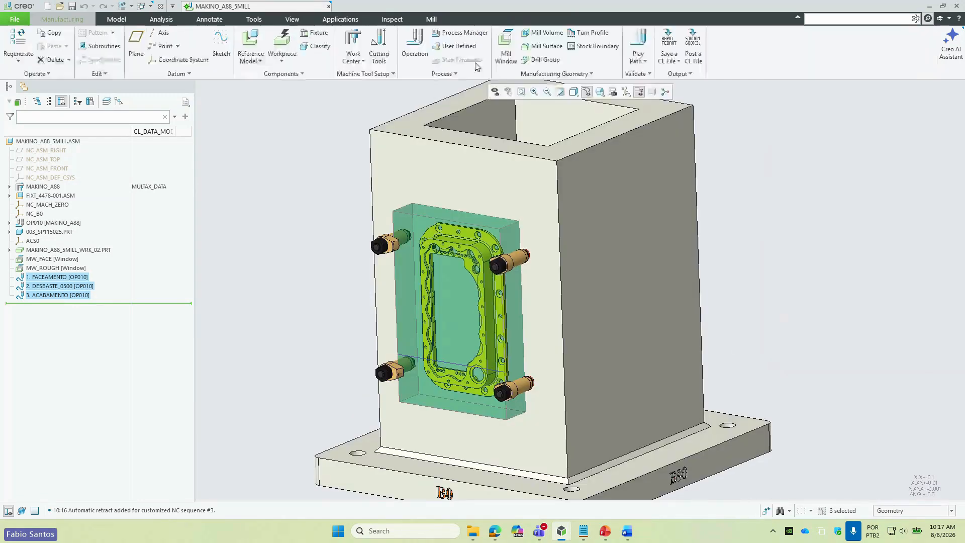
- Open the reference part 003_SP115025.PRT from the manufacturing assembly in its own window
{"action": "left_click", "coordinate": [241, 279]}
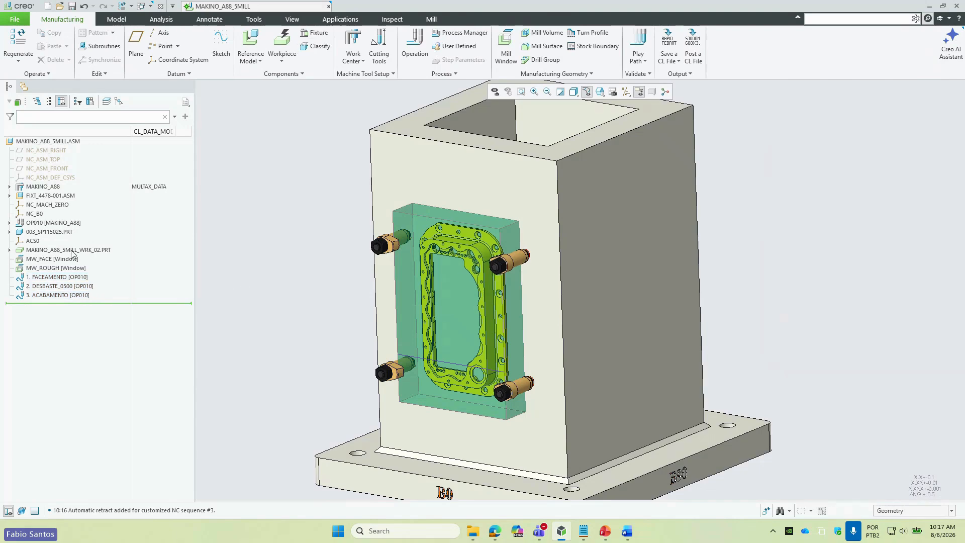
{"action": "left_click", "coordinate": [45, 232]}
{"action": "left_click", "coordinate": [61, 200]}
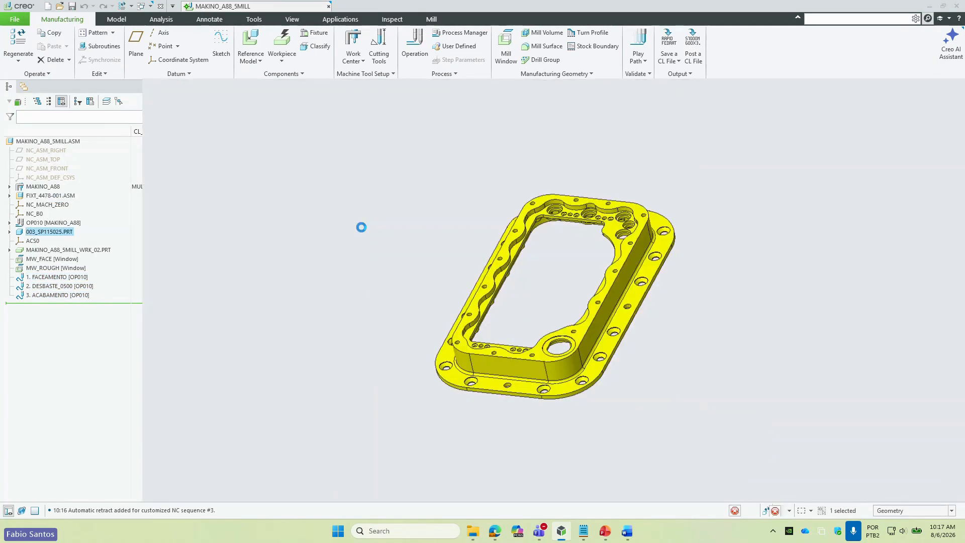
{"action": "scroll", "coordinate": [577, 231], "scroll_direction": "down", "scroll_amount": 3}
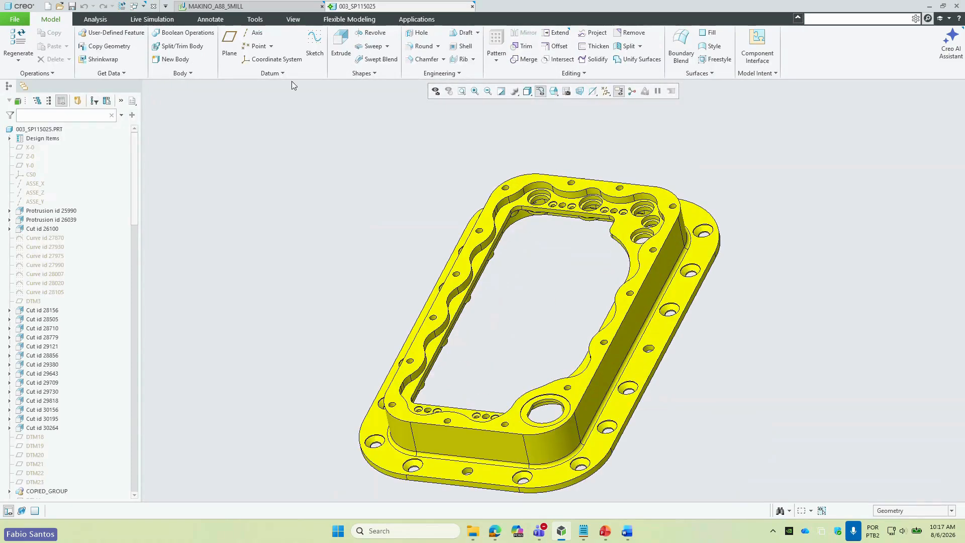
- Move the short end wall of the part's central opening inward with Flexible Modeling to shorten the opening
{"action": "left_click", "coordinate": [349, 20]}
{"action": "scroll", "coordinate": [573, 224], "scroll_direction": "down", "scroll_amount": 3}
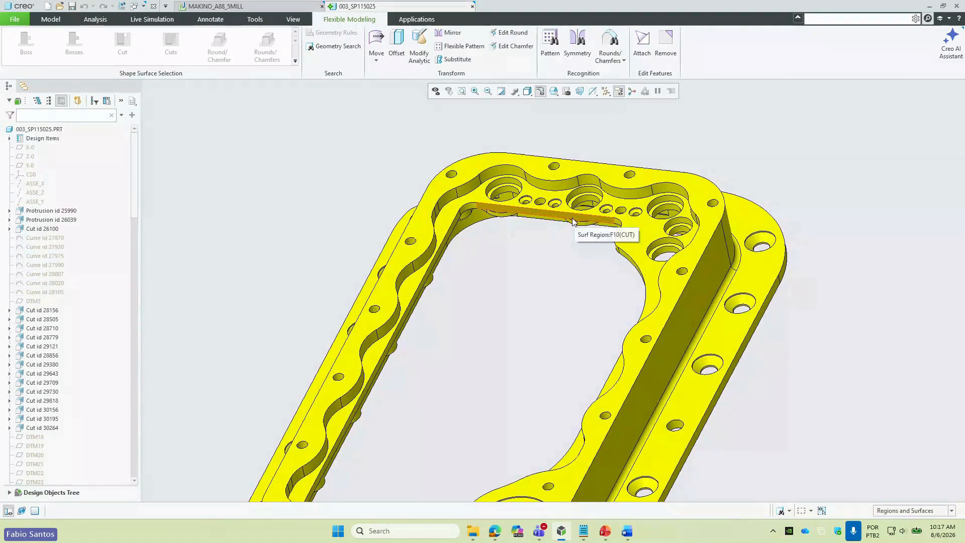
{"action": "left_click", "coordinate": [572, 218]}
{"action": "left_click", "coordinate": [578, 185]}
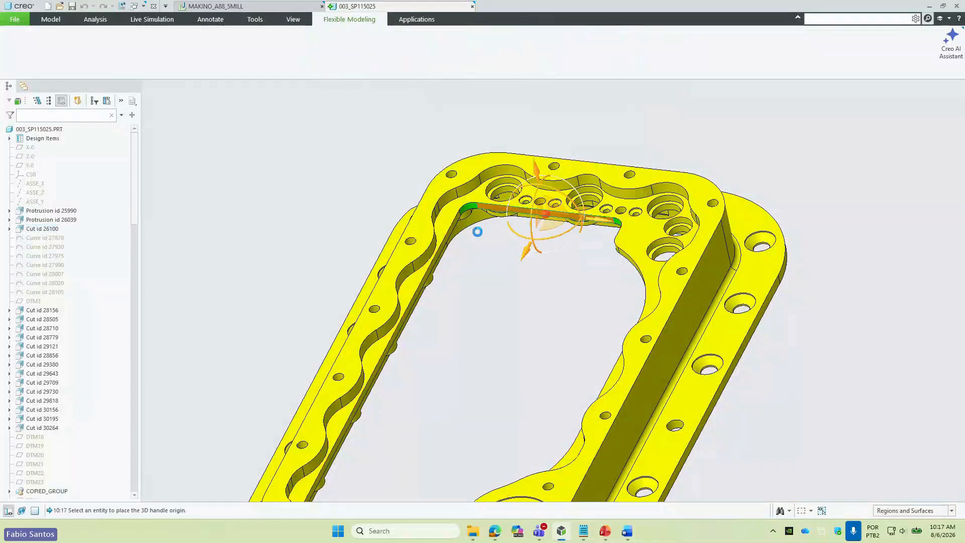
{"action": "scroll", "coordinate": [478, 231], "scroll_direction": "up", "scroll_amount": 3}
{"action": "left_click_drag", "start_coordinate": [483, 310], "coordinate": [477, 305]}
{"action": "middle_click", "coordinate": [623, 127]}
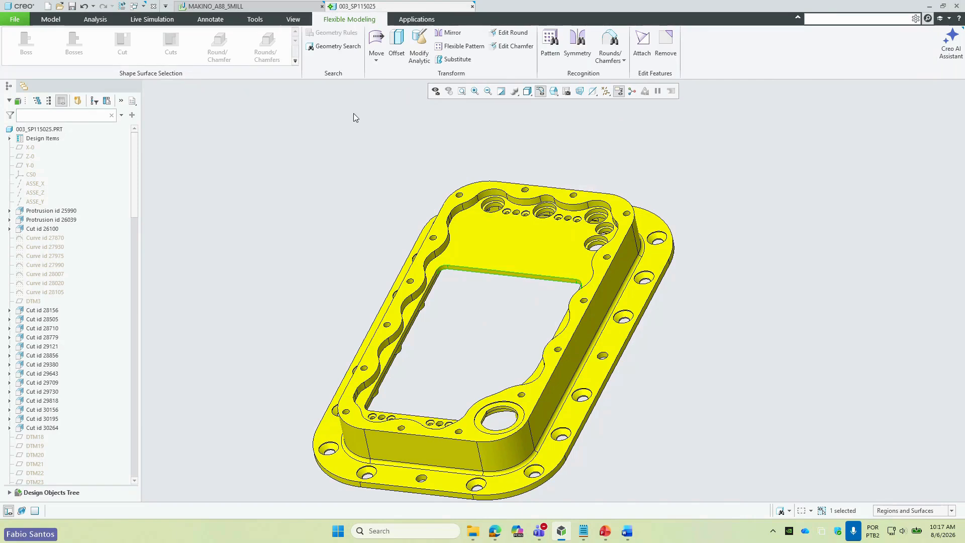
- Return to the MAKINO_A88_5MILL assembly and regenerate it with the Normal regeneration type
{"action": "left_click", "coordinate": [257, 7]}
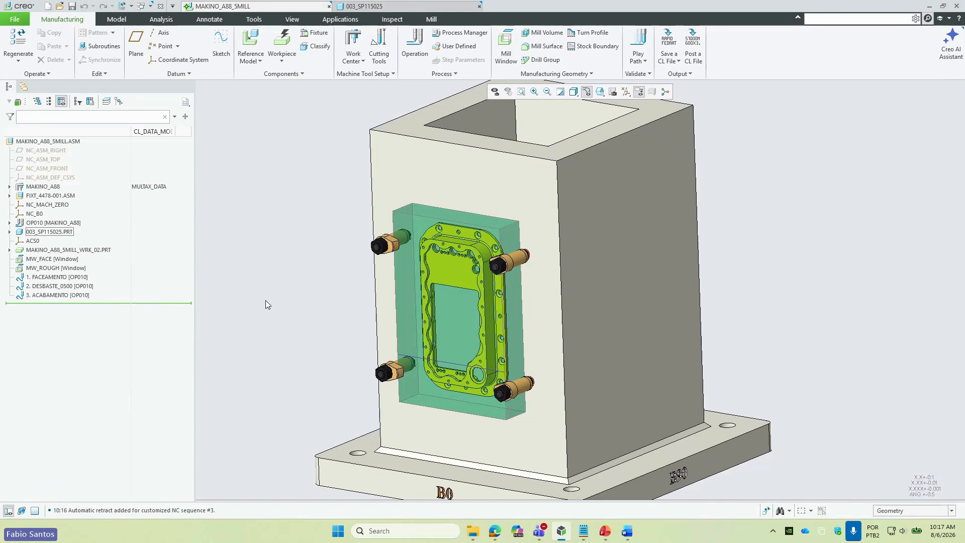
{"action": "key", "text": "ctrl+g"}
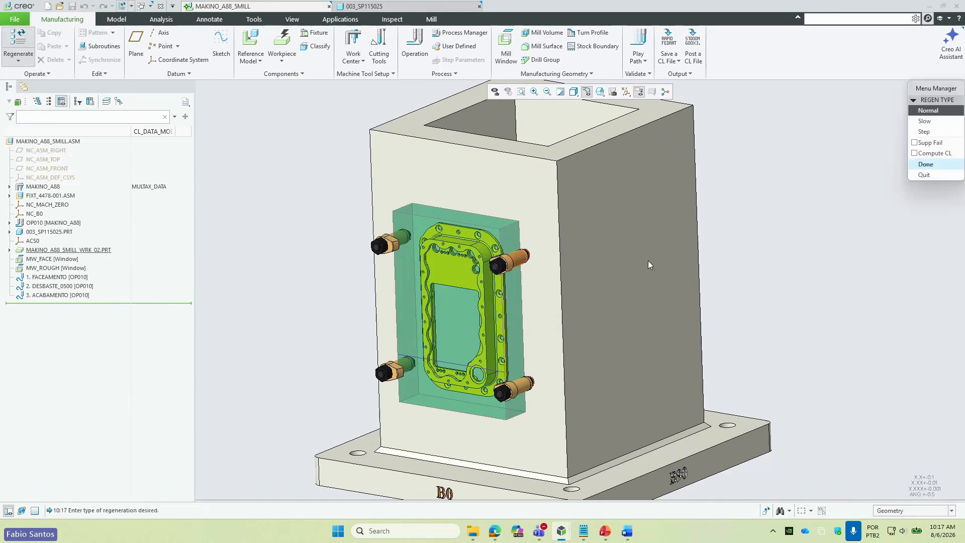
{"action": "left_click", "coordinate": [925, 163]}
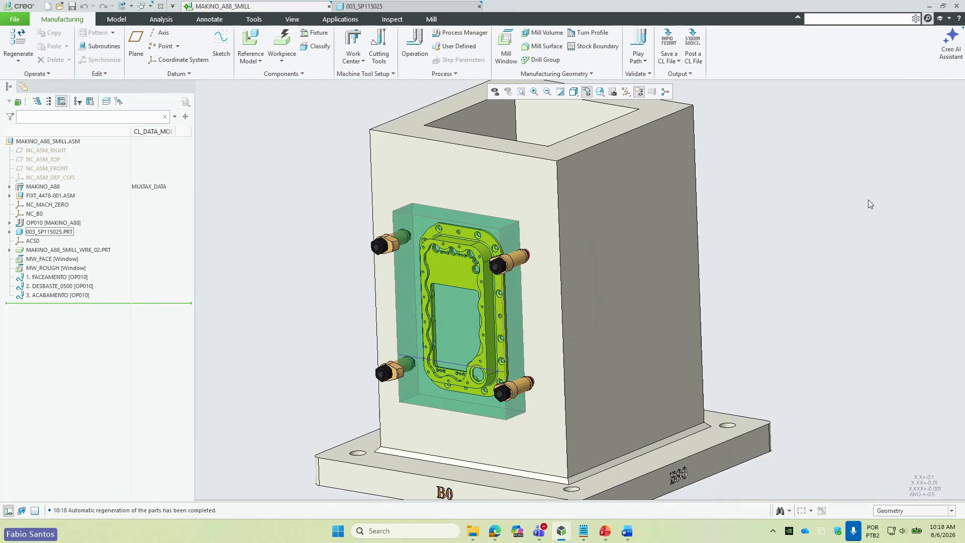
- Simulate material removal for all three milling steps on the modified part at the fastest display speed, and close the simulation
{"action": "left_click", "coordinate": [49, 277]}
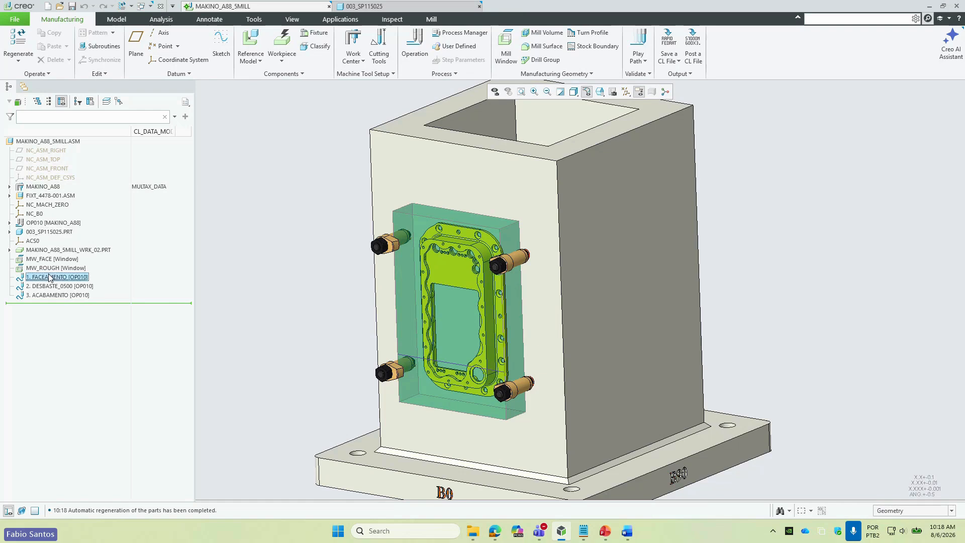
{"action": "left_click", "coordinate": [64, 295], "text": "shift"}
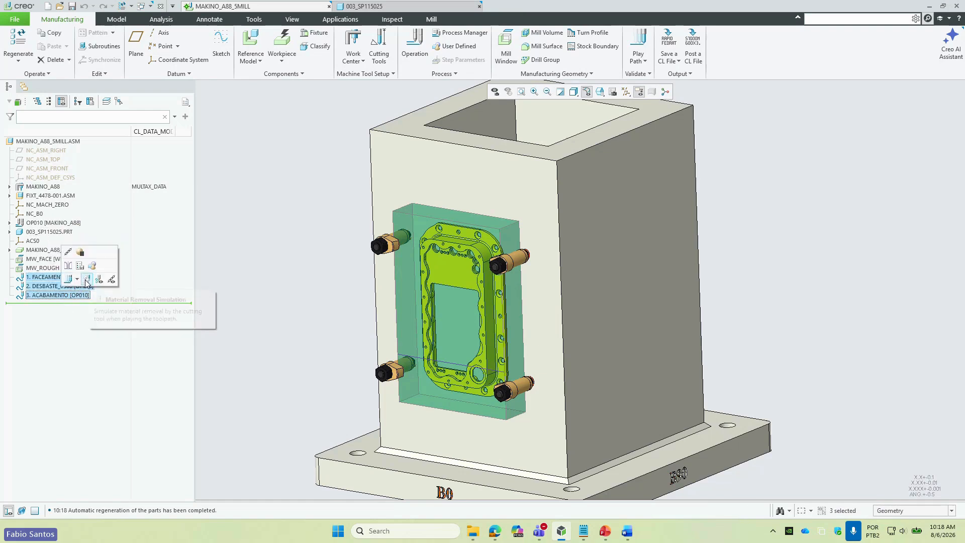
{"action": "left_click", "coordinate": [78, 281]}
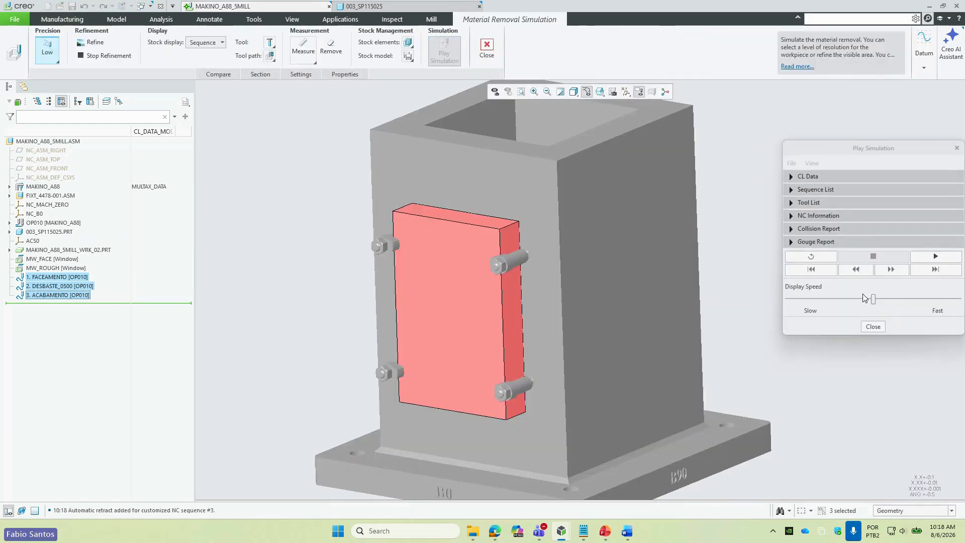
{"action": "left_click", "coordinate": [926, 258]}
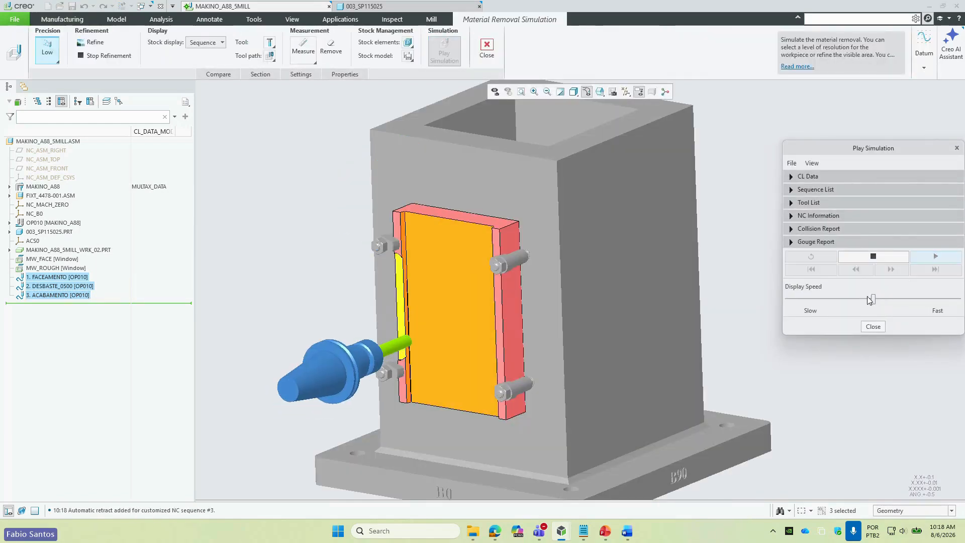
{"action": "left_click_drag", "start_coordinate": [870, 300], "coordinate": [962, 305]}
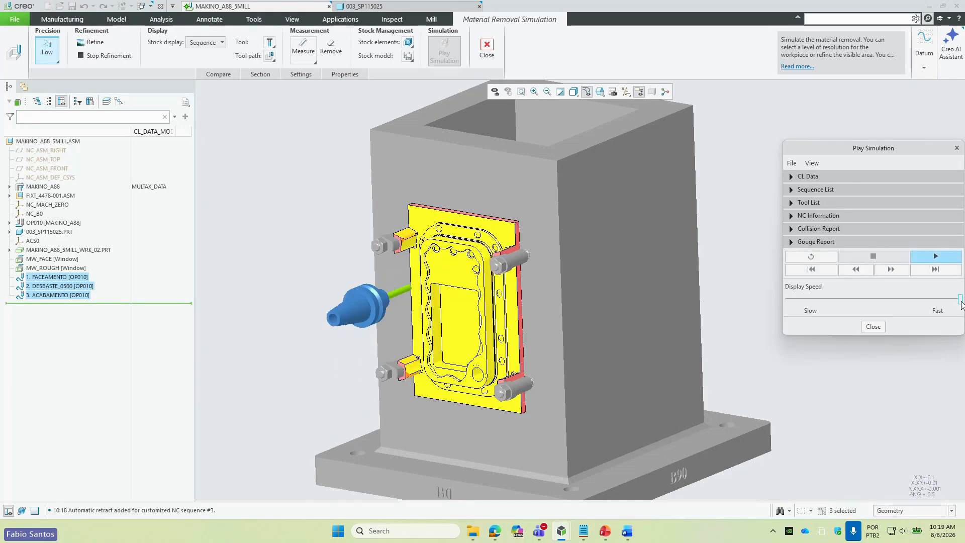
{"action": "left_click", "coordinate": [873, 327]}
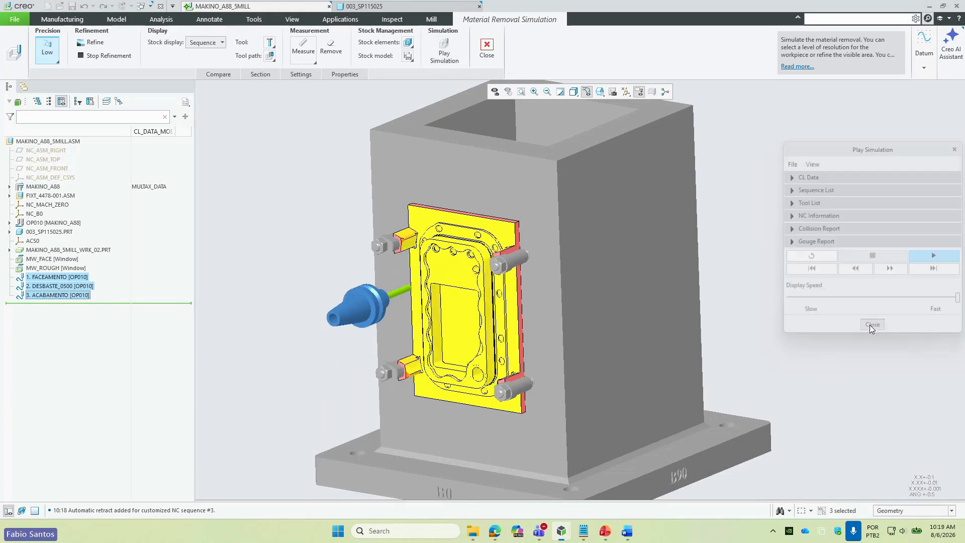
{"action": "left_click", "coordinate": [487, 48]}
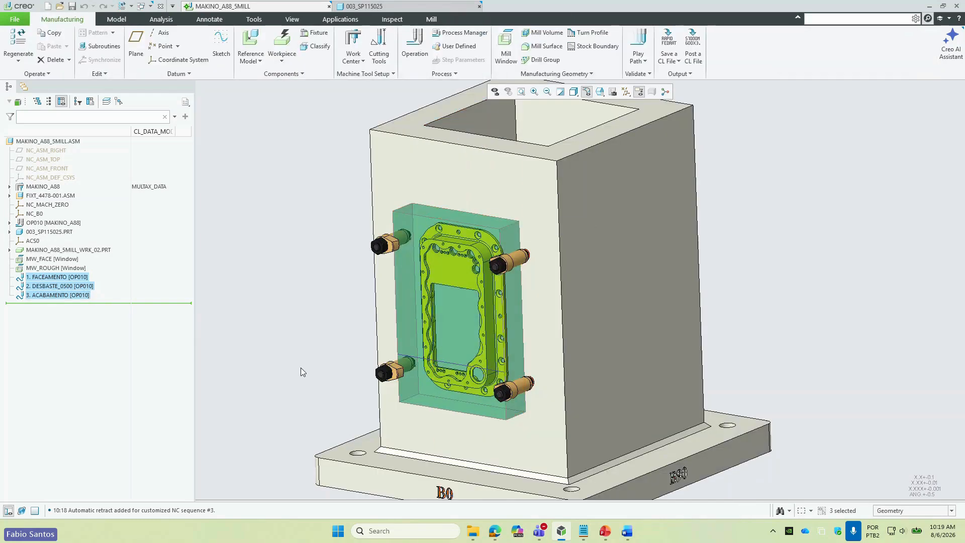
- Switch from the manufacturing assembly back to the modified part 003_SP115025.PRT
{"action": "left_click", "coordinate": [313, 267]}
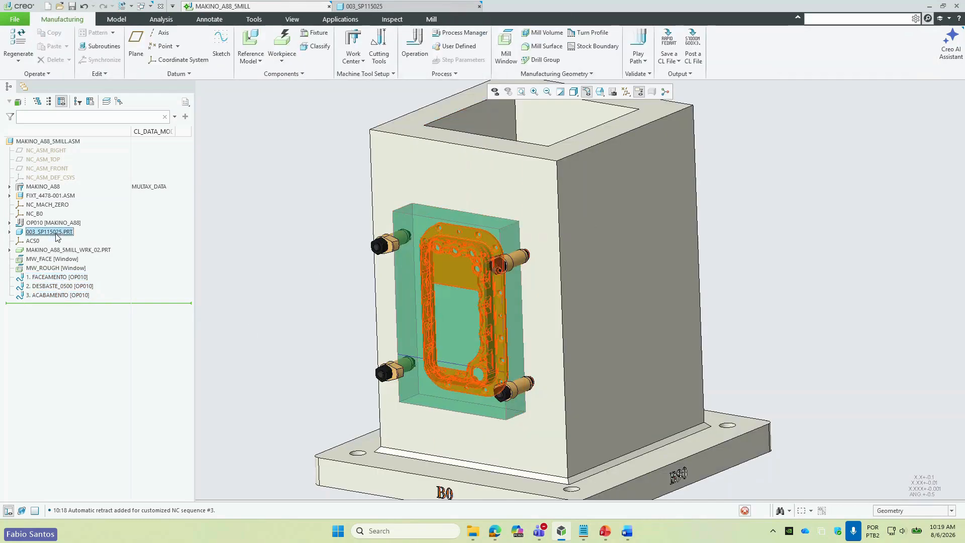
{"action": "left_click", "coordinate": [49, 232]}
{"action": "left_click", "coordinate": [71, 199]}
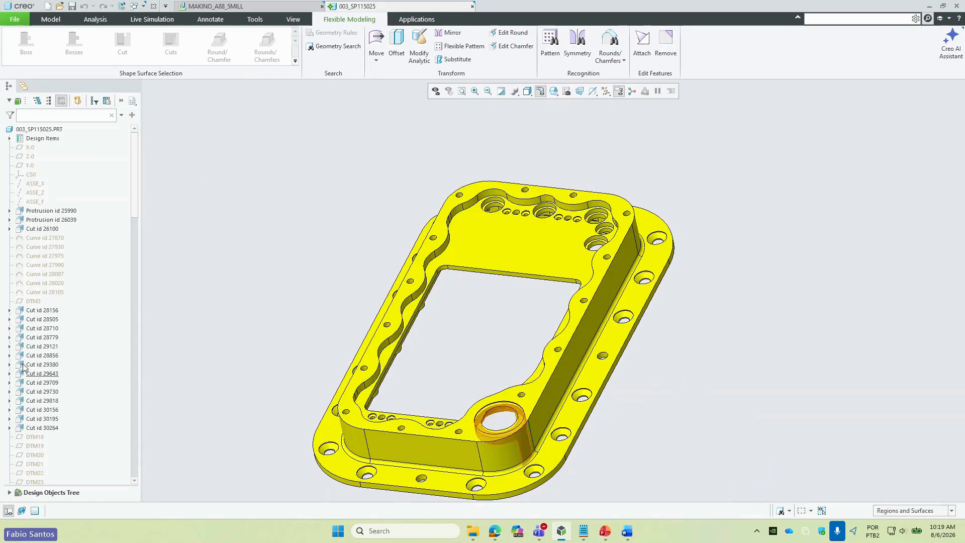
- Examine the manufacturing template option of a new annotation feature on the part, and discard the new feature
{"action": "scroll", "coordinate": [20, 371], "scroll_direction": "down", "scroll_amount": 8}
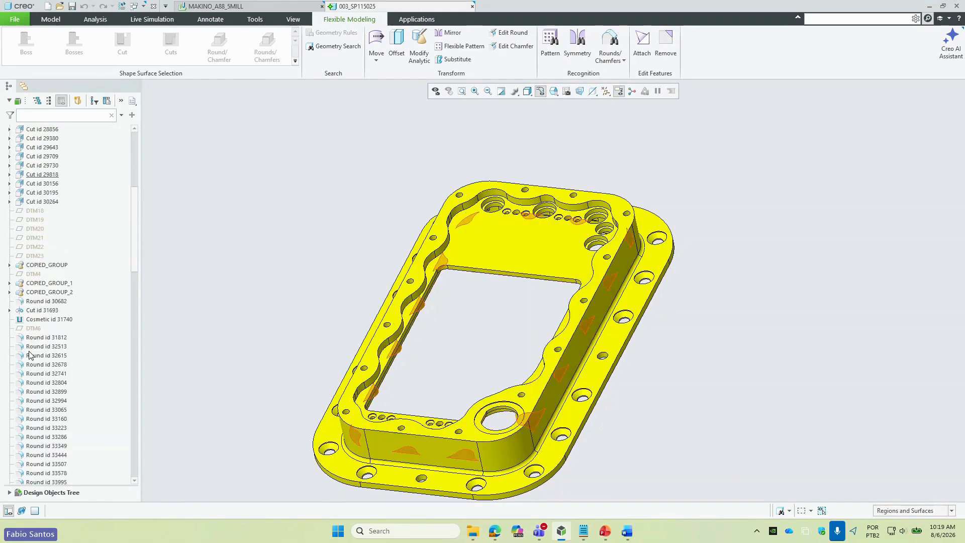
{"action": "left_click", "coordinate": [210, 20]}
{"action": "mouse_move", "coordinate": [468, 292]}
{"action": "middle_mouse_down"}
{"action": "mouse_move", "coordinate": [500, 306]}
{"action": "mouse_move", "coordinate": [477, 297]}
{"action": "middle_mouse_up"}
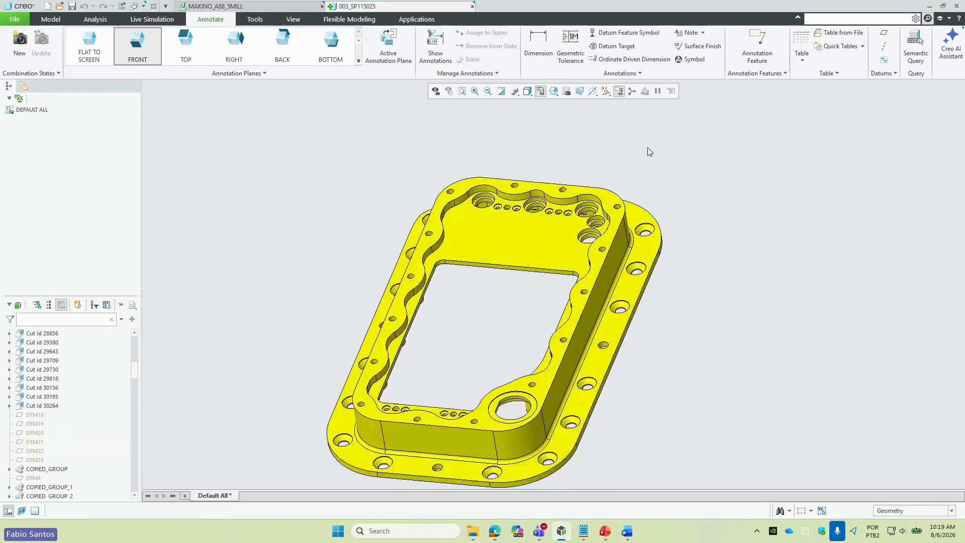
{"action": "left_click", "coordinate": [756, 47]}
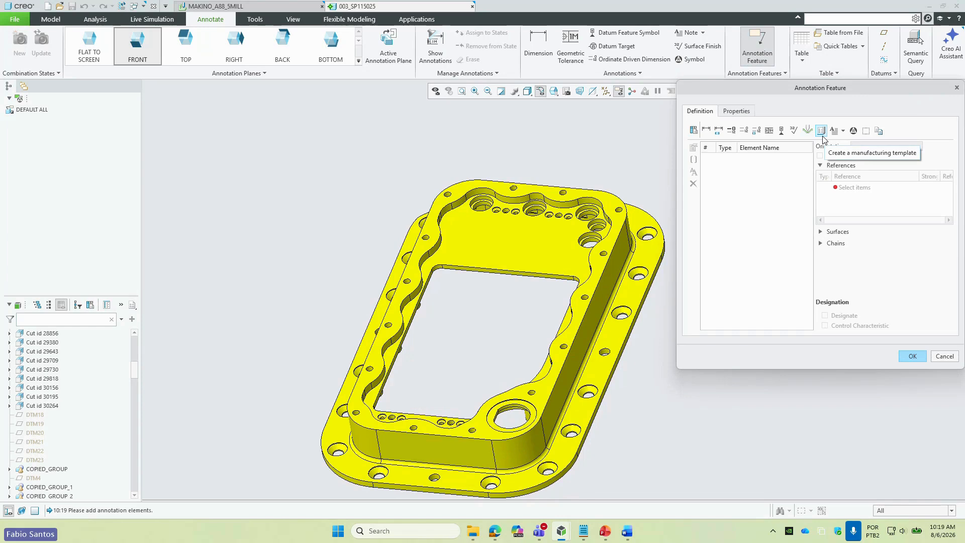
{"action": "left_click", "coordinate": [944, 356]}
- Open the definition of Annotation 12 in the part 003_SP115025.PRT
{"action": "scroll", "coordinate": [52, 455], "scroll_direction": "down", "scroll_amount": 10}
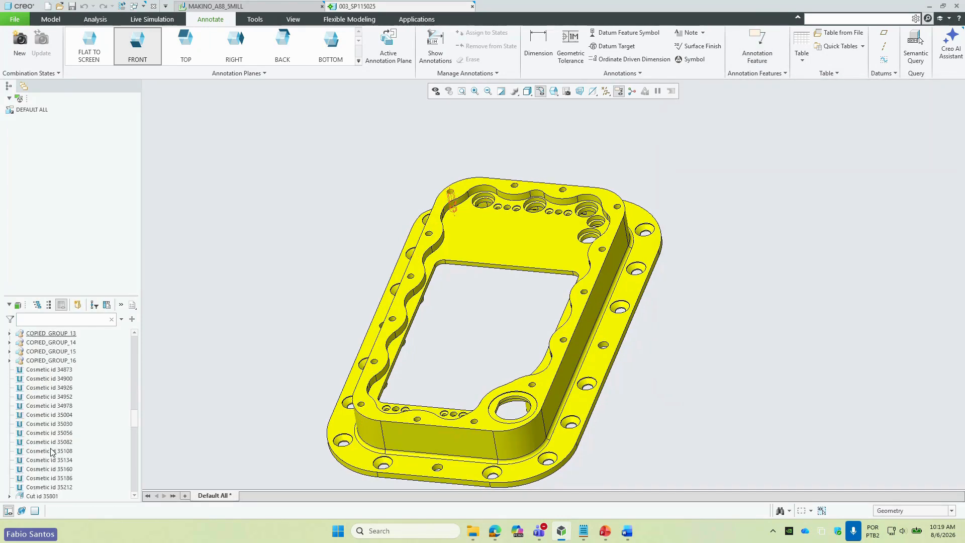
{"action": "left_click", "coordinate": [45, 432]}
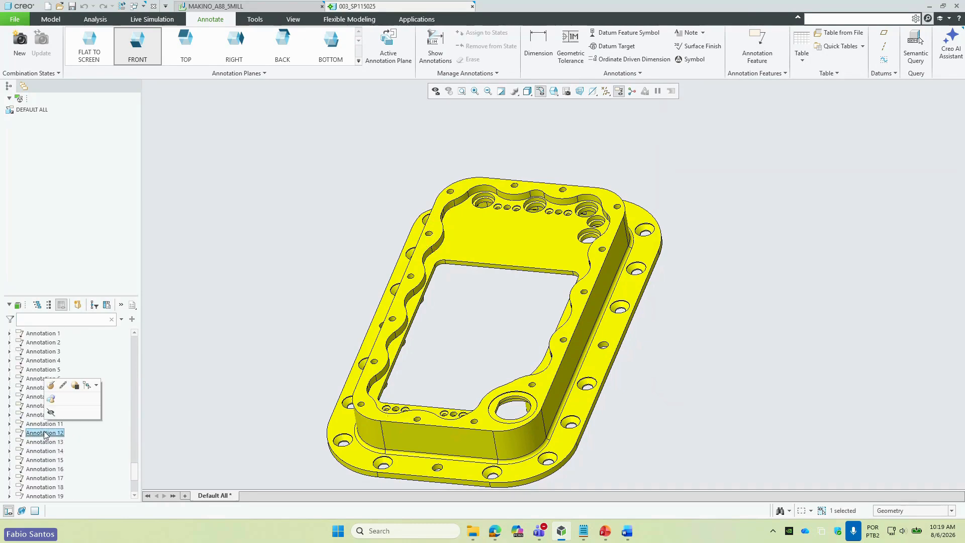
{"action": "left_click", "coordinate": [53, 383]}
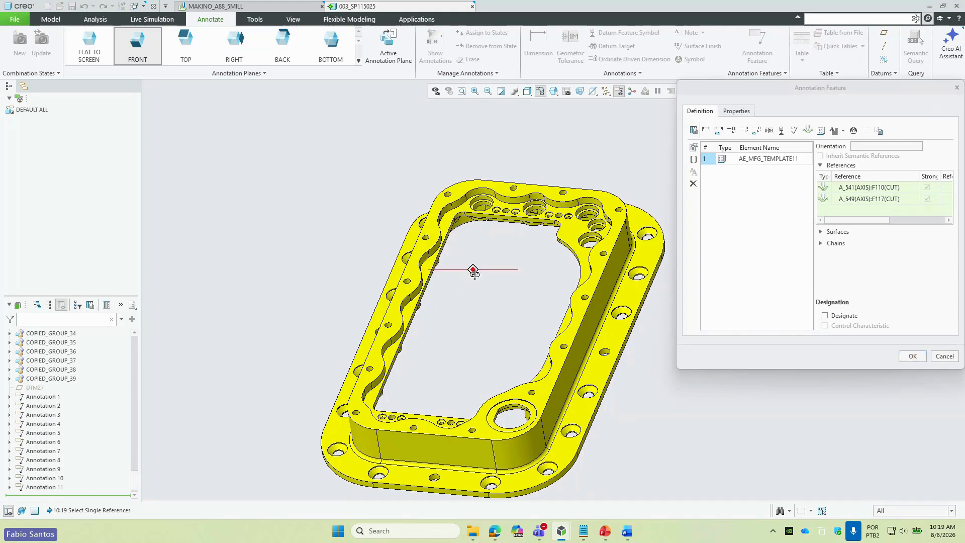
- Examine the two axis references of the manufacturing template AE_MFG_TEMPLATE11 on the model, and accept the annotation feature
{"action": "middle_click_drag", "start_coordinate": [498, 282], "coordinate": [619, 298]}
{"action": "middle_click_drag", "start_coordinate": [485, 175], "coordinate": [472, 226]}
{"action": "scroll", "coordinate": [472, 234], "scroll_direction": "up", "scroll_amount": 5}
{"action": "scroll", "coordinate": [471, 234], "scroll_direction": "down", "scroll_amount": 5}
{"action": "scroll", "coordinate": [446, 294], "scroll_direction": "up", "scroll_amount": 3}
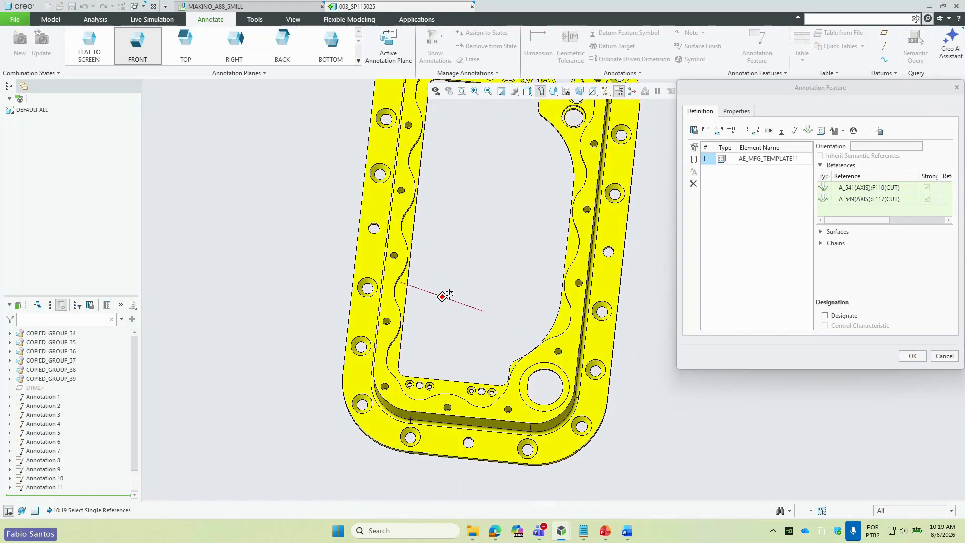
{"action": "scroll", "coordinate": [503, 246], "scroll_direction": "down", "scroll_amount": 4}
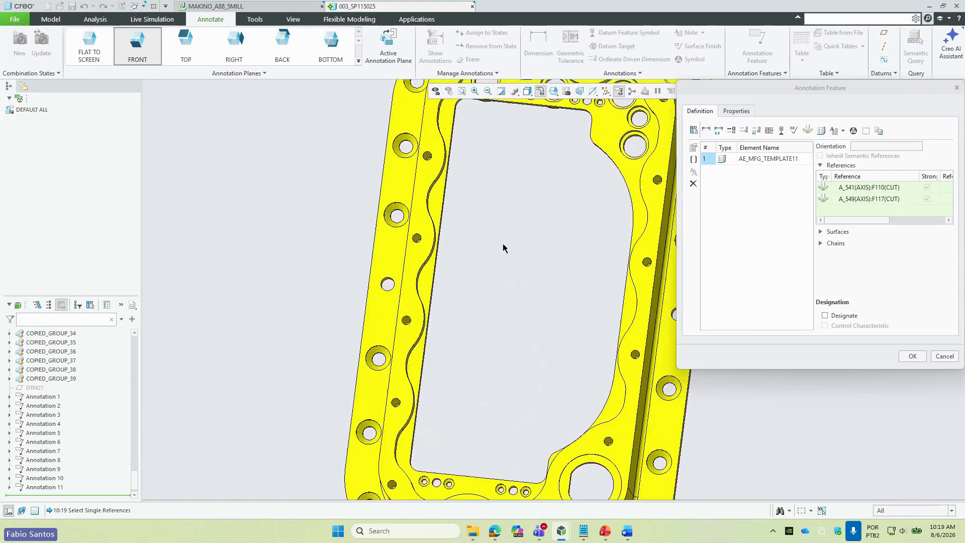
{"action": "mouse_move", "coordinate": [502, 247]}
{"action": "middle_mouse_down"}
{"action": "mouse_move", "coordinate": [492, 218]}
{"action": "mouse_move", "coordinate": [663, 216]}
{"action": "middle_mouse_up"}
{"action": "left_click", "coordinate": [854, 187]}
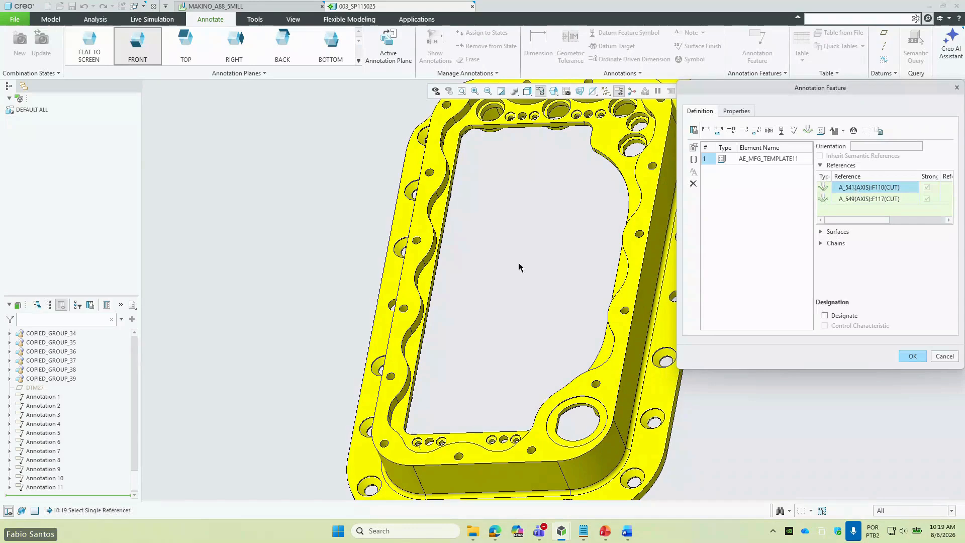
{"action": "scroll", "coordinate": [517, 264], "scroll_direction": "up", "scroll_amount": 3}
{"action": "middle_click_drag", "start_coordinate": [512, 200], "coordinate": [511, 241]}
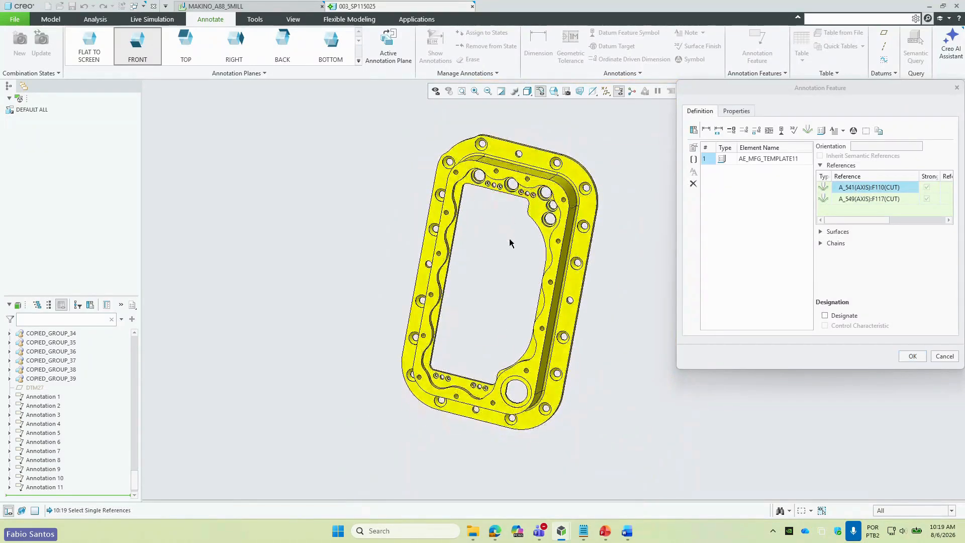
{"action": "left_click", "coordinate": [849, 199]}
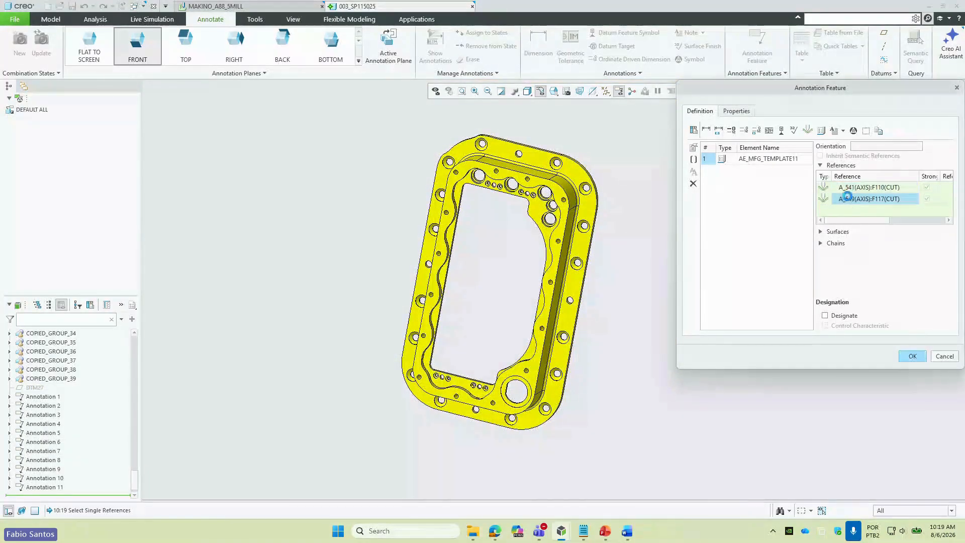
{"action": "left_click", "coordinate": [854, 187]}
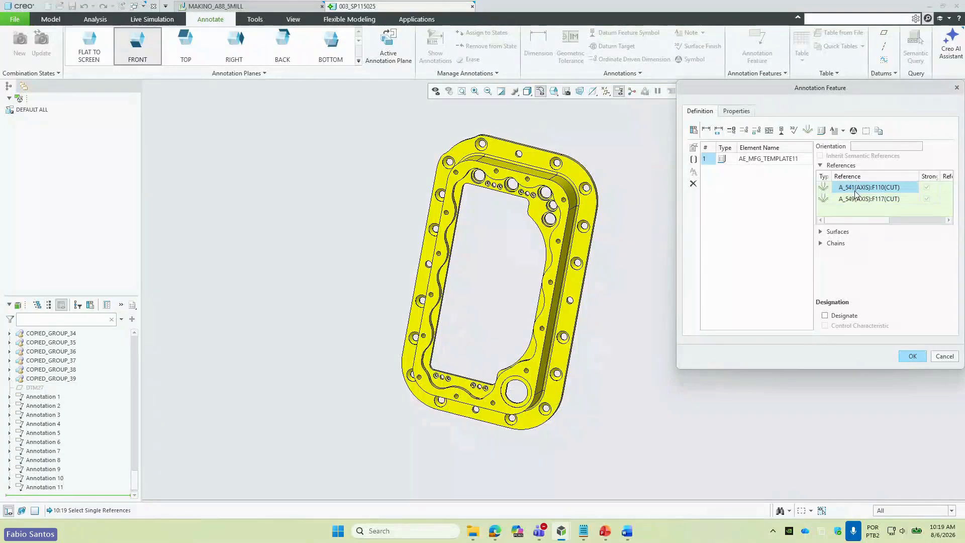
{"action": "left_click", "coordinate": [849, 200]}
{"action": "left_click", "coordinate": [912, 356]}
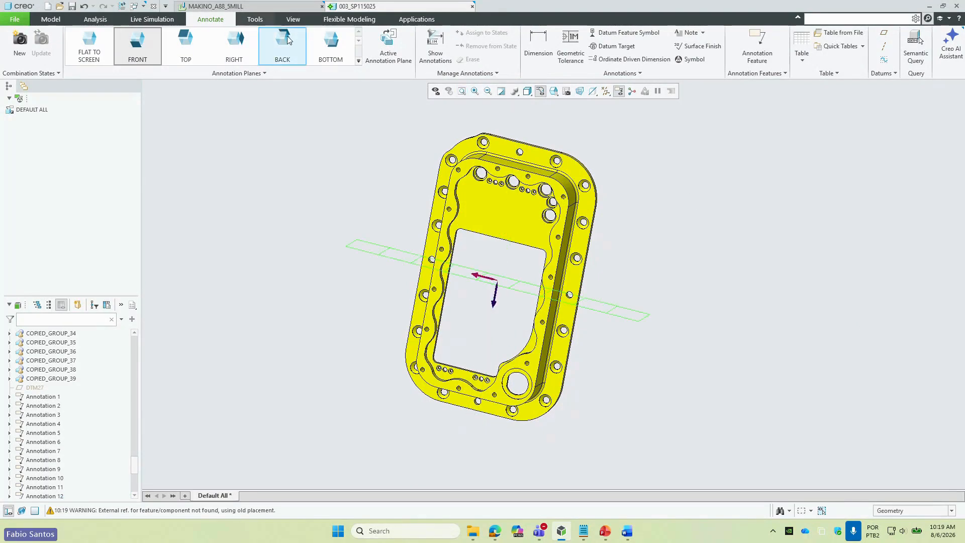
- Switch back to the MAKINO_A88_5MILL assembly and preview the manufacturing template annotations available for extraction into the process table
{"action": "left_click", "coordinate": [268, 8]}
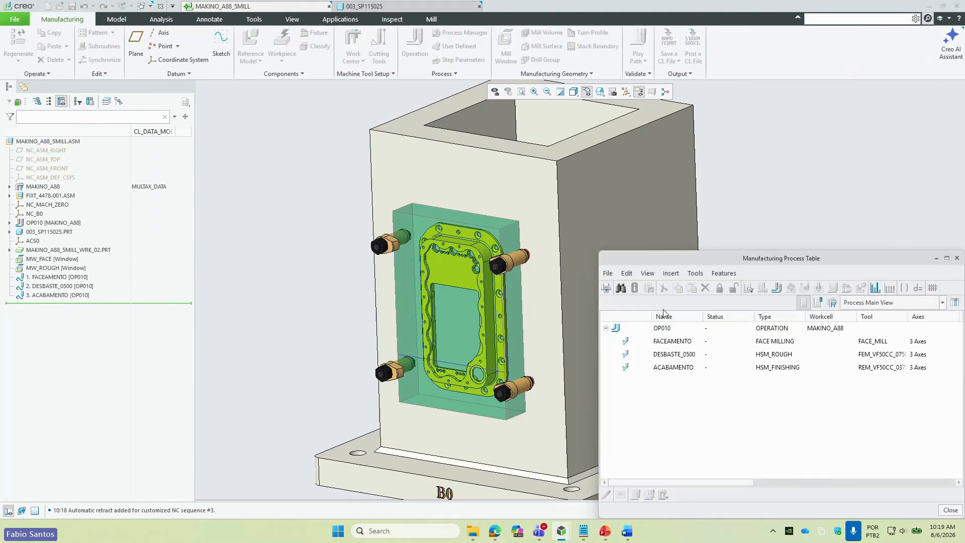
{"action": "left_click", "coordinate": [748, 288]}
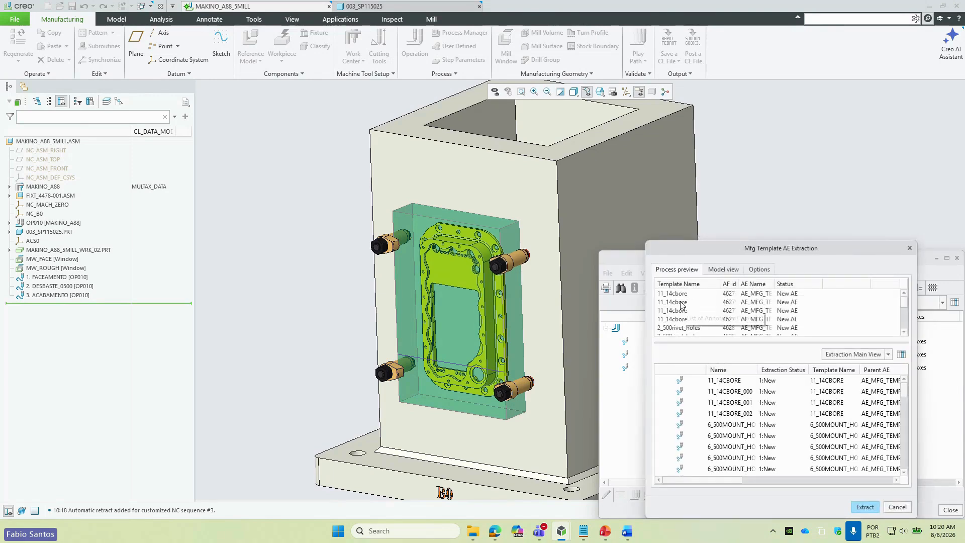
{"action": "scroll", "coordinate": [678, 323], "scroll_direction": "down", "scroll_amount": 3}
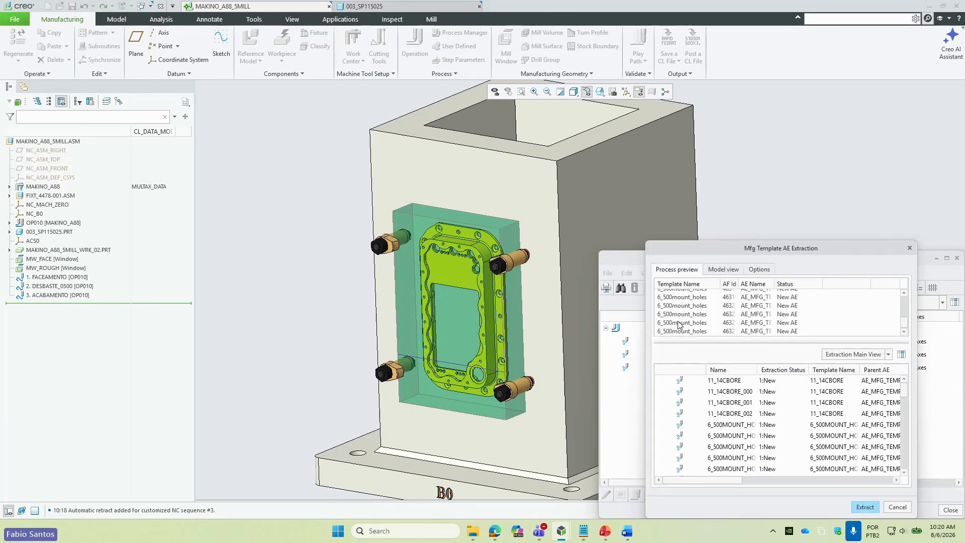
{"action": "scroll", "coordinate": [678, 323], "scroll_direction": "up", "scroll_amount": 3}
{"action": "scroll", "coordinate": [678, 324], "scroll_direction": "up", "scroll_amount": 2}
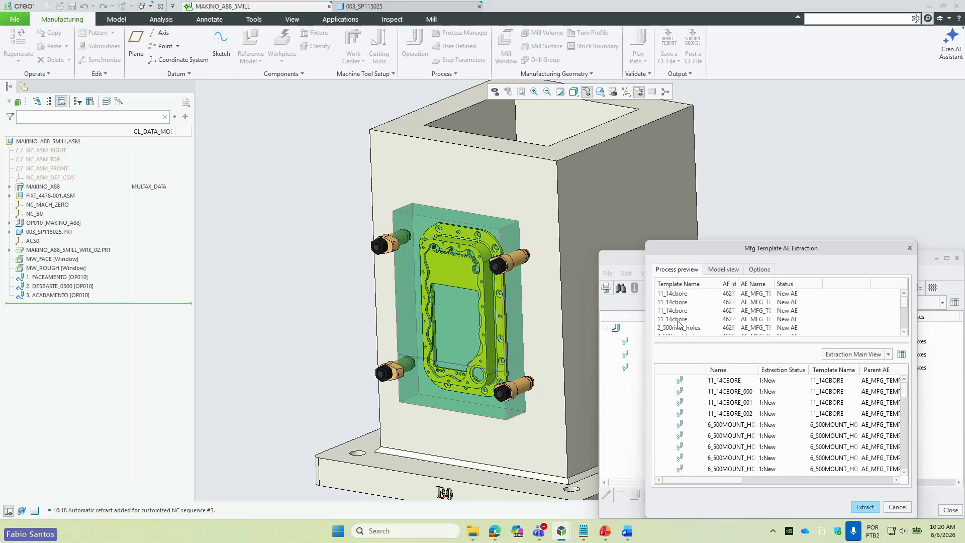
- Review the extraction options, extract the annotated manufacturing templates as new steps of OP010, and close the process table
{"action": "left_click", "coordinate": [723, 270]}
{"action": "left_click", "coordinate": [755, 270]}
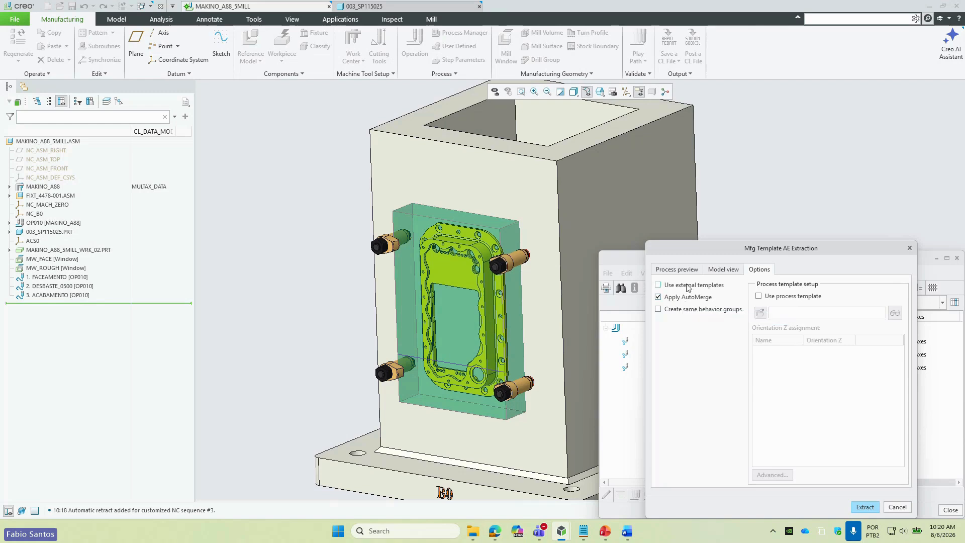
{"action": "left_click", "coordinate": [670, 270]}
{"action": "left_click", "coordinate": [865, 508]}
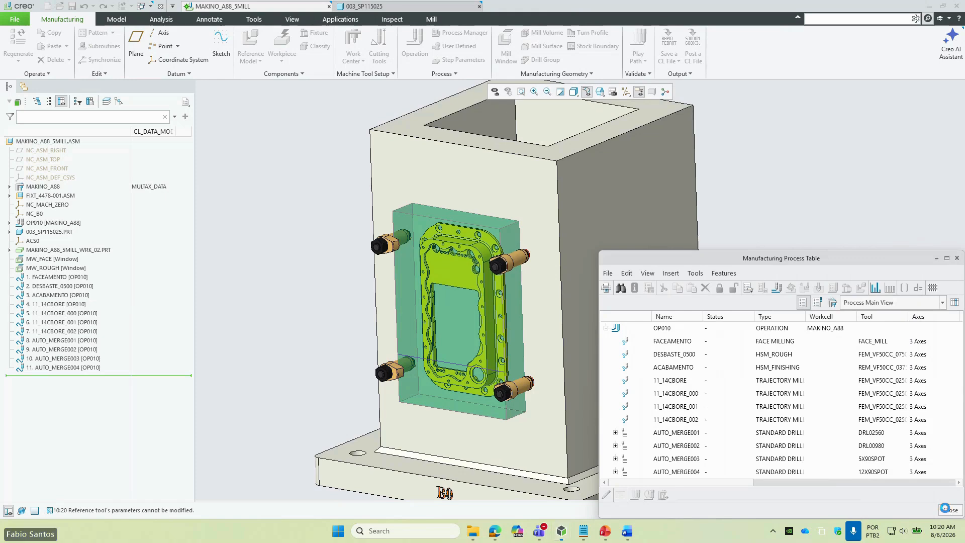
{"action": "left_click", "coordinate": [950, 510]}
- Play the tool paths of steps 4 to 11, from 11_14CBORE through AUTO_MERGE004, at a slower display speed, and close the playback
{"action": "left_click", "coordinate": [55, 304]}
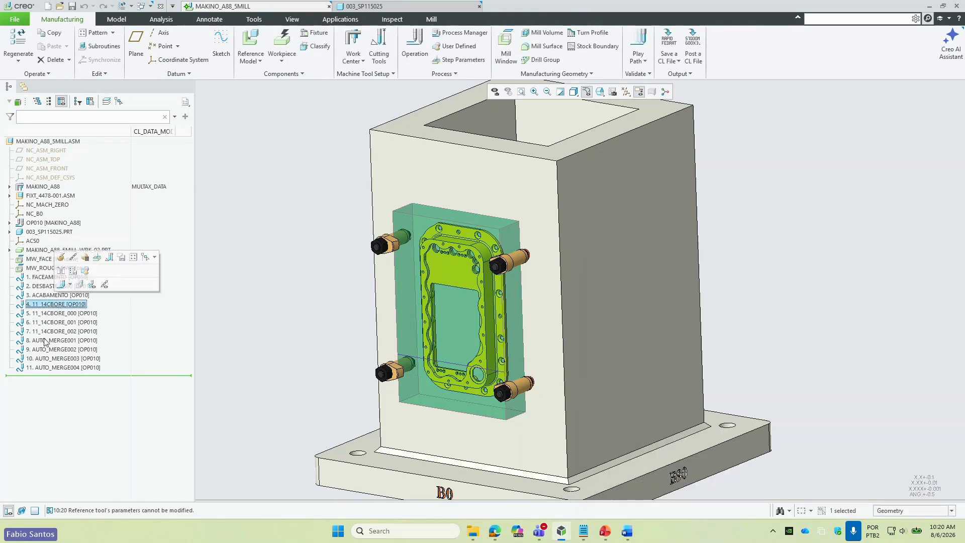
{"action": "key", "text": "Caps_Lock"}
{"action": "left_click", "coordinate": [48, 369]}
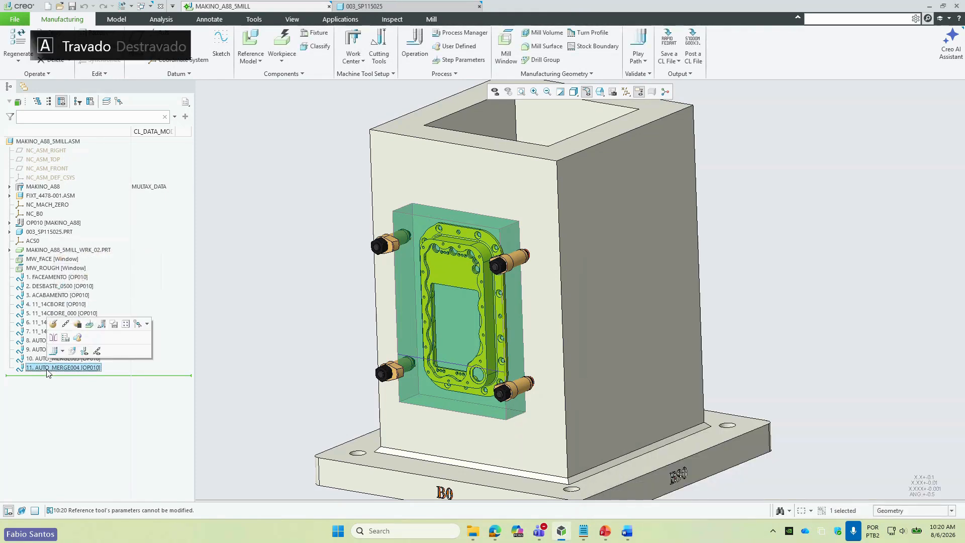
{"action": "left_click", "coordinate": [55, 304], "text": "shift"}
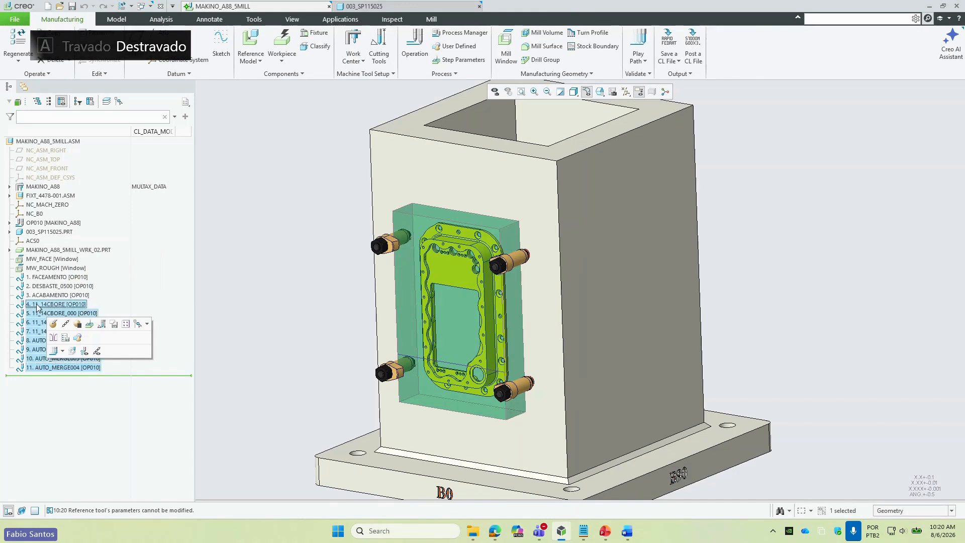
{"action": "left_click", "coordinate": [63, 286]}
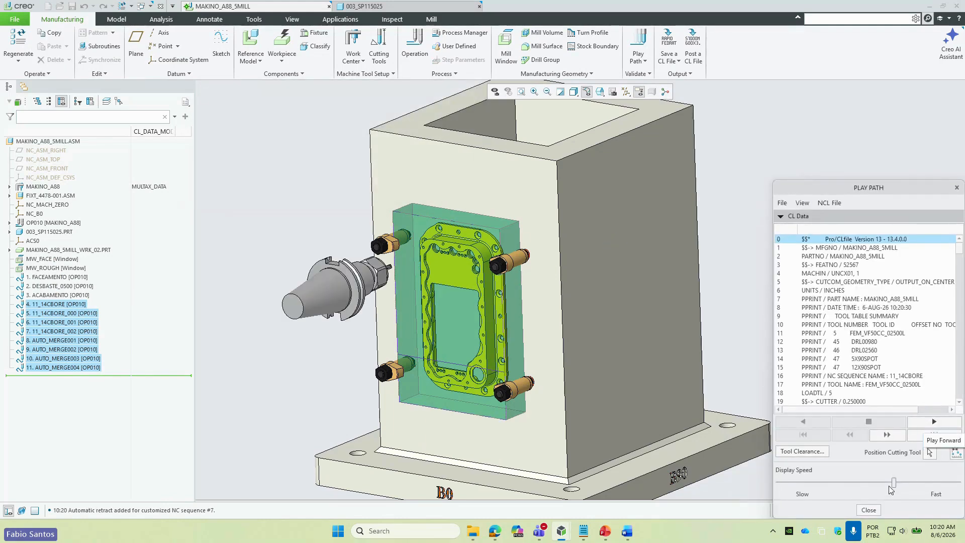
{"action": "left_click_drag", "start_coordinate": [893, 483], "coordinate": [816, 481]}
{"action": "left_click", "coordinate": [934, 423]}
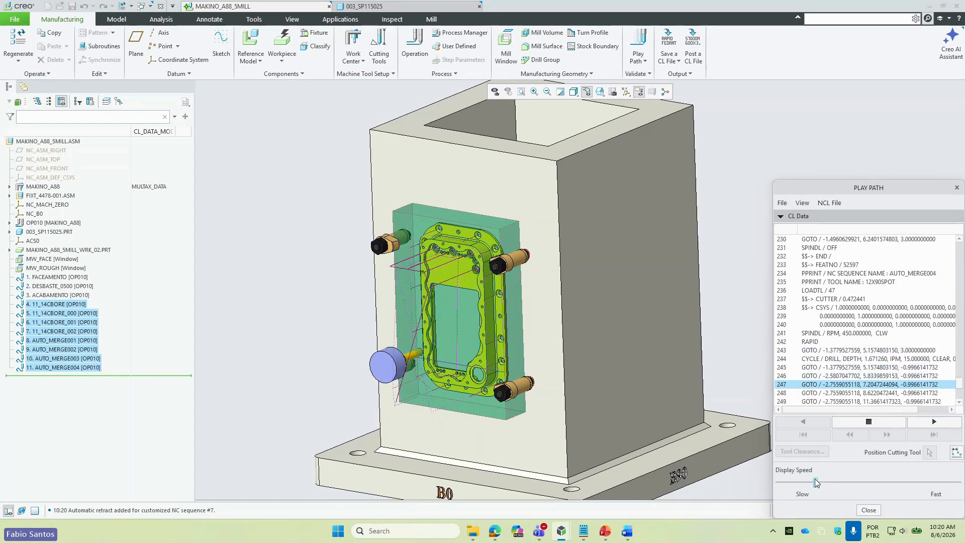
{"action": "left_click", "coordinate": [868, 510]}
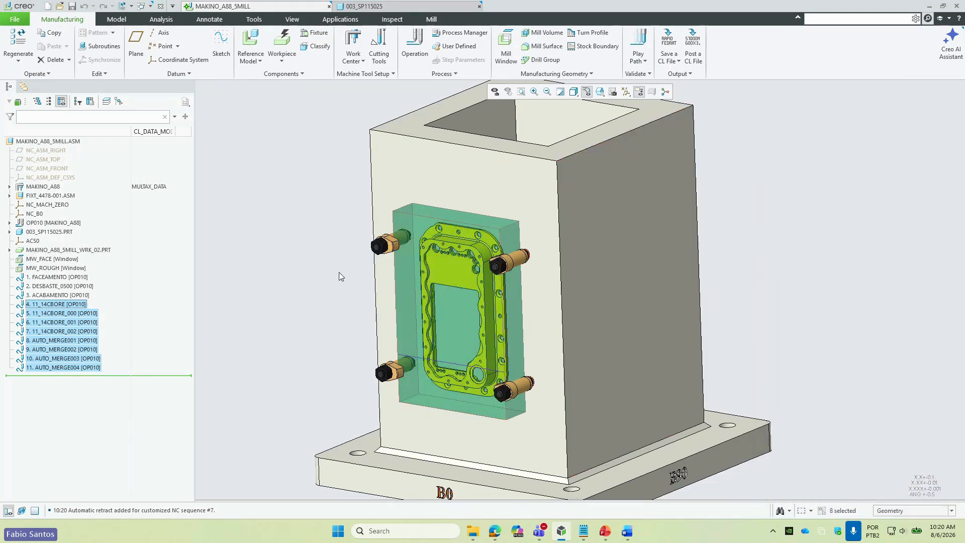
{"action": "left_click", "coordinate": [338, 272]}
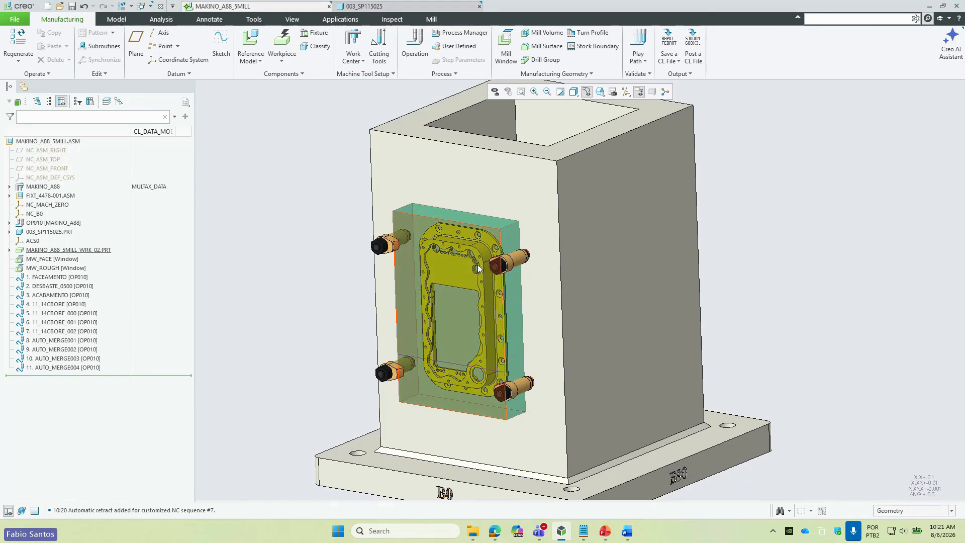
- Examine the file options in the parameter editor of the FACEAMENTO step, and cancel the parameter edit
{"action": "mouse_move", "coordinate": [460, 285]}
{"action": "middle_mouse_down"}
{"action": "mouse_move", "coordinate": [462, 252]}
{"action": "mouse_move", "coordinate": [453, 301]}
{"action": "middle_mouse_up"}
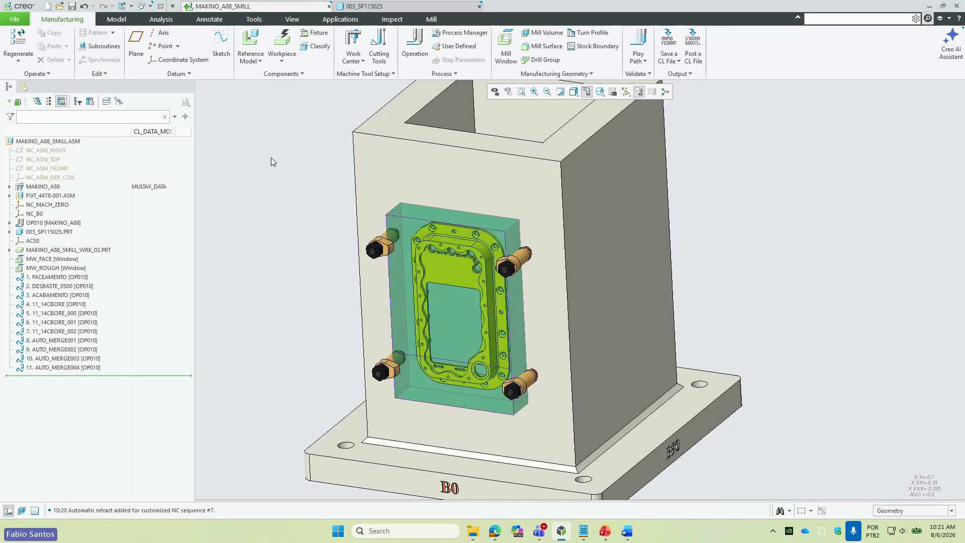
{"action": "left_click", "coordinate": [79, 278]}
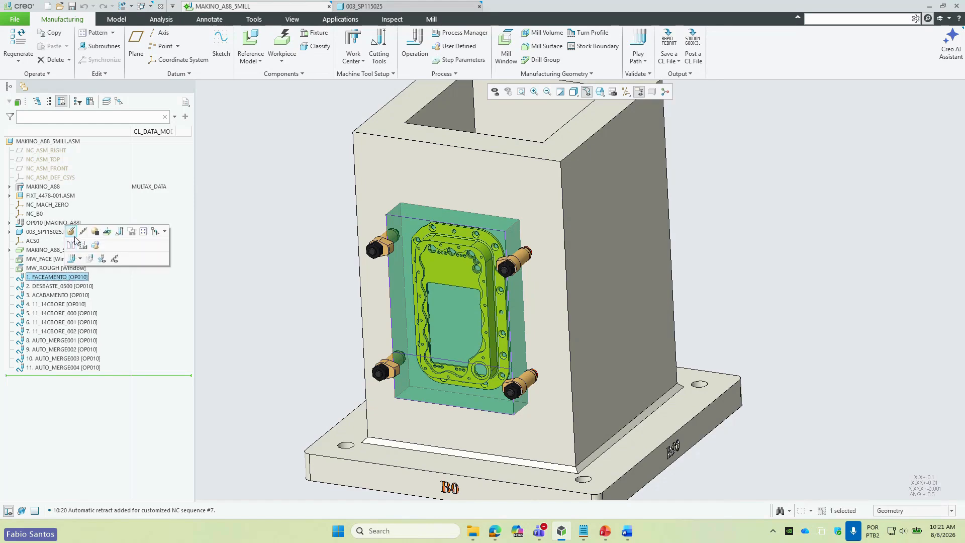
{"action": "left_click", "coordinate": [107, 232]}
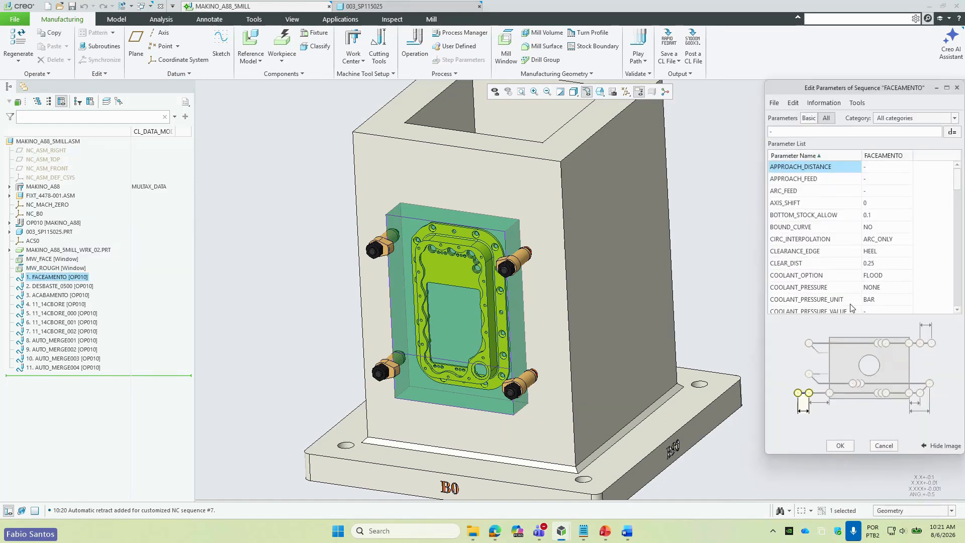
{"action": "left_click", "coordinate": [774, 104]}
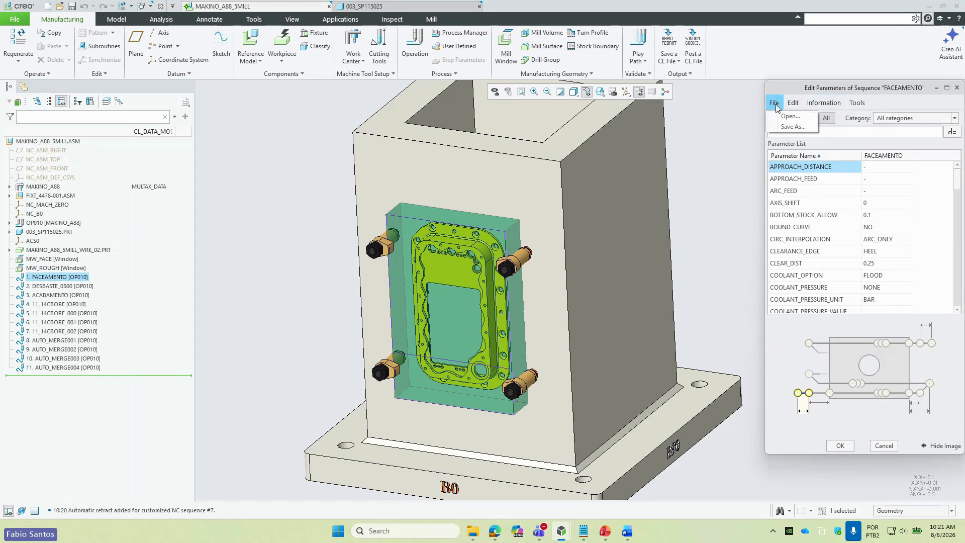
{"action": "mouse_move", "coordinate": [811, 109]}
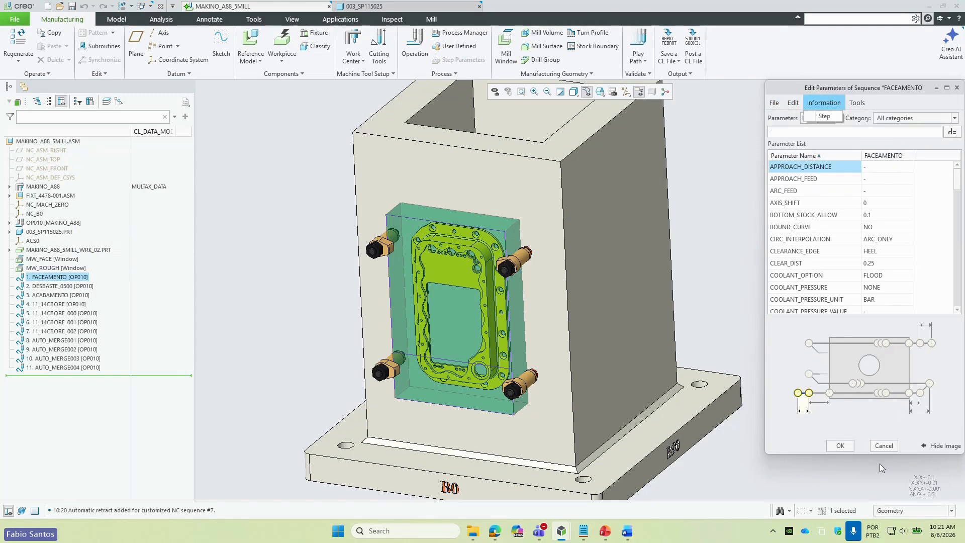
{"action": "left_click", "coordinate": [882, 446]}
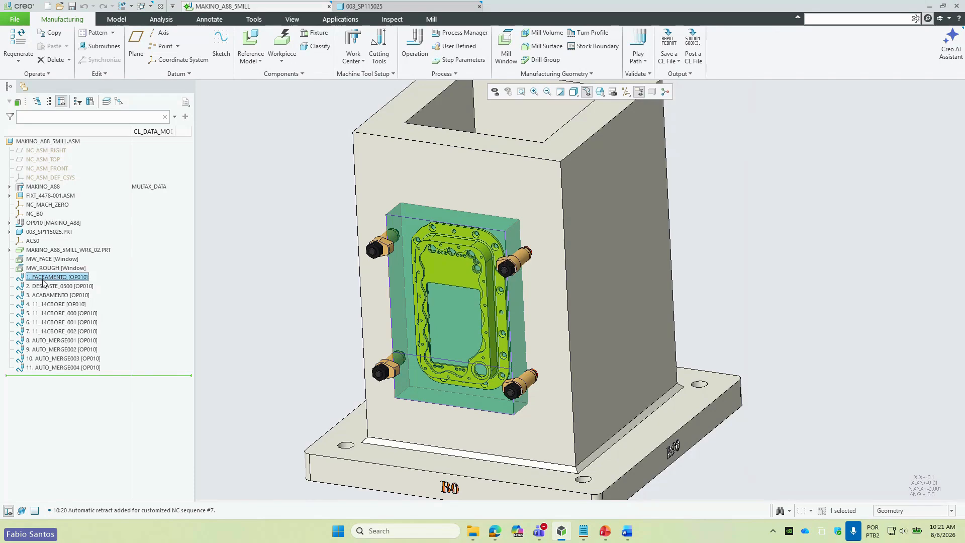
- Examine how a saved .mil parameter file can be loaded into the FACEAMENTO step's definition, and leave without loading one
{"action": "right_click", "coordinate": [43, 280]}
{"action": "left_click", "coordinate": [51, 233]}
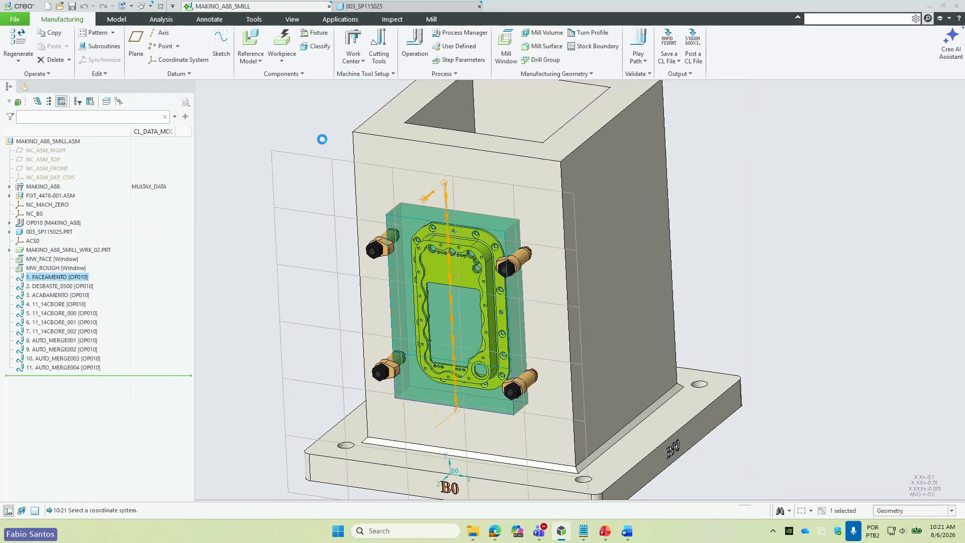
{"action": "left_click", "coordinate": [271, 75]}
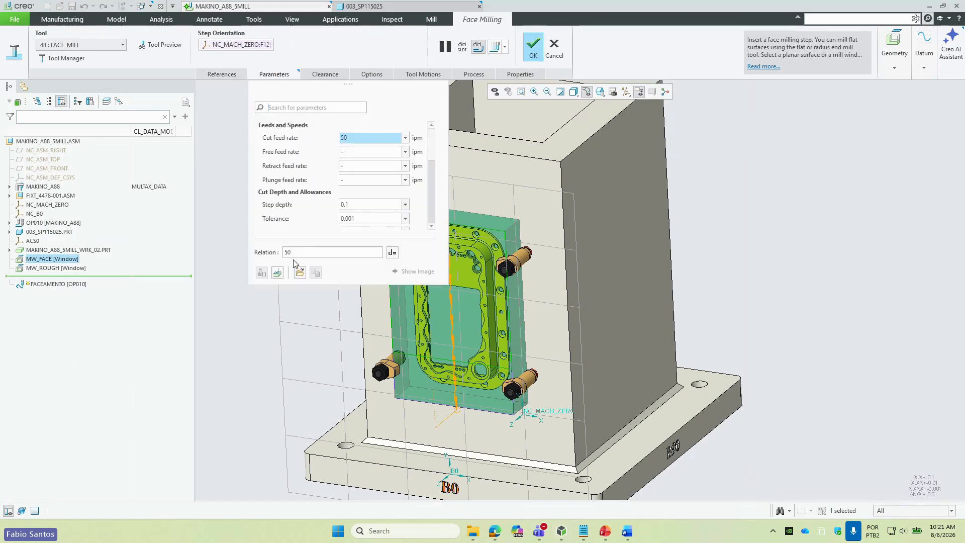
{"action": "left_click", "coordinate": [300, 272]}
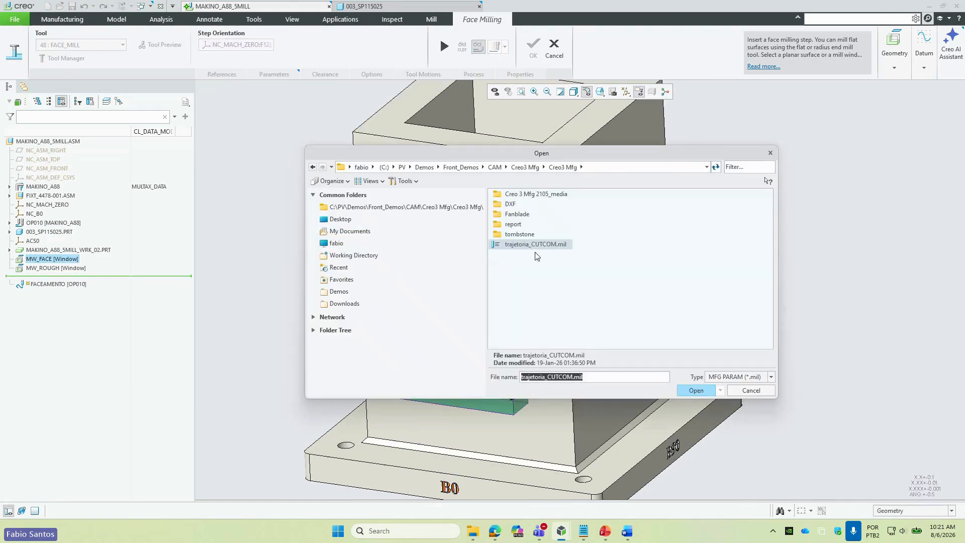
{"action": "left_click", "coordinate": [750, 391]}
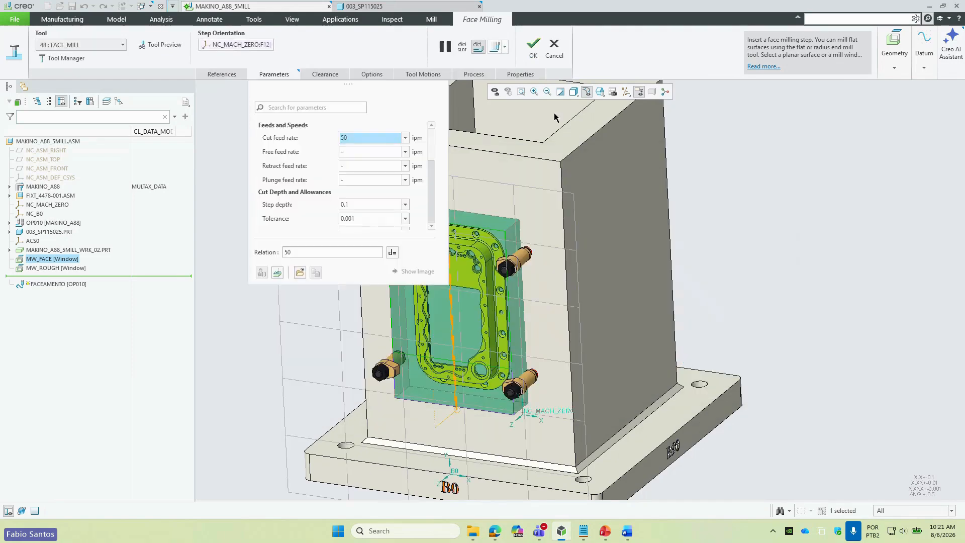
{"action": "left_click", "coordinate": [554, 47]}
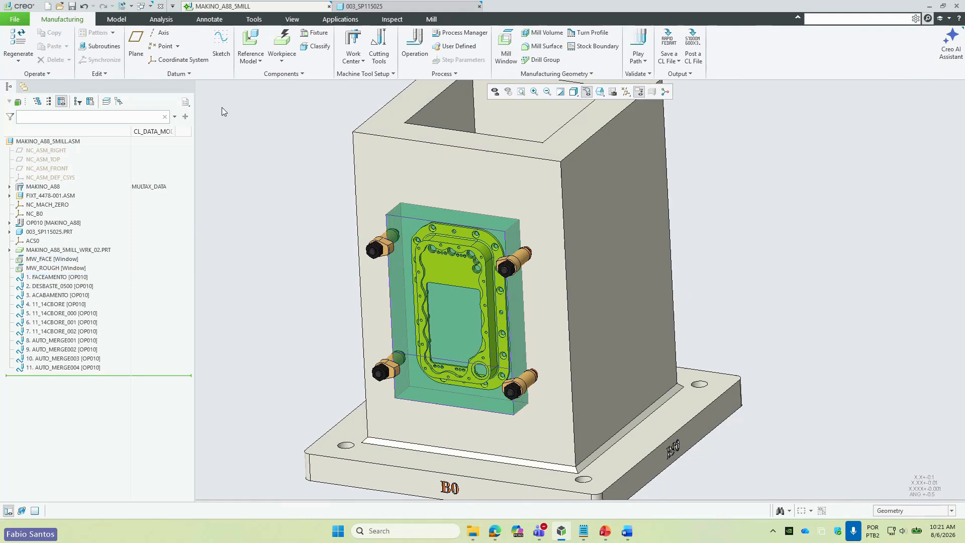
- Close the window of the MAKINO_A88_5MILL manufacturing assembly
{"action": "left_click", "coordinate": [162, 8]}
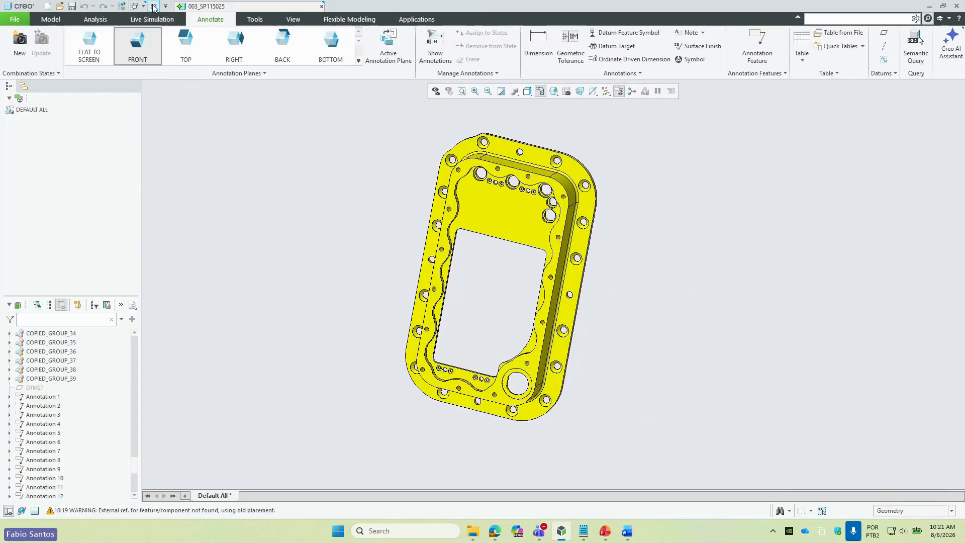
- Close the window of the 003_SP115025 part and erase all objects that are not displayed from the session
{"action": "left_click", "coordinate": [154, 5]}
{"action": "left_click", "coordinate": [126, 57]}
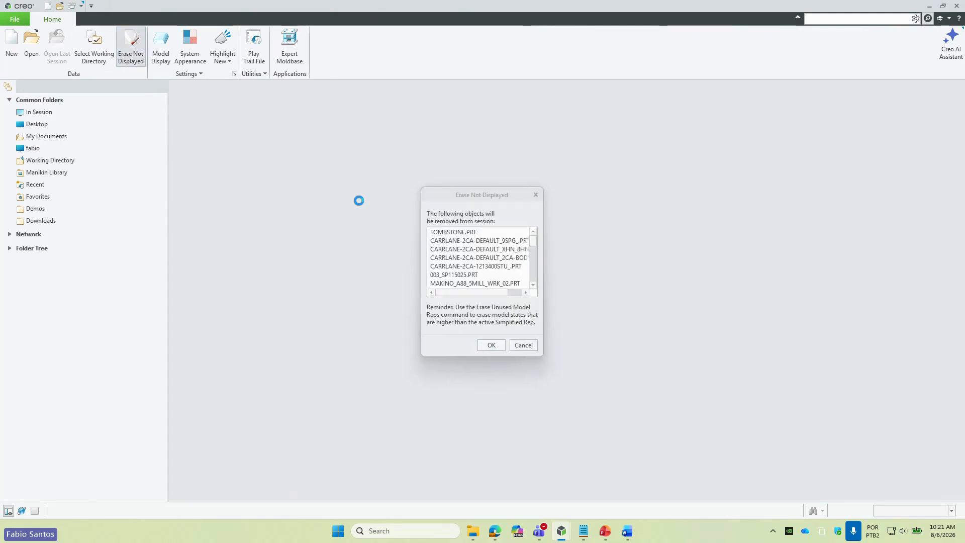
{"action": "key", "text": "Return"}
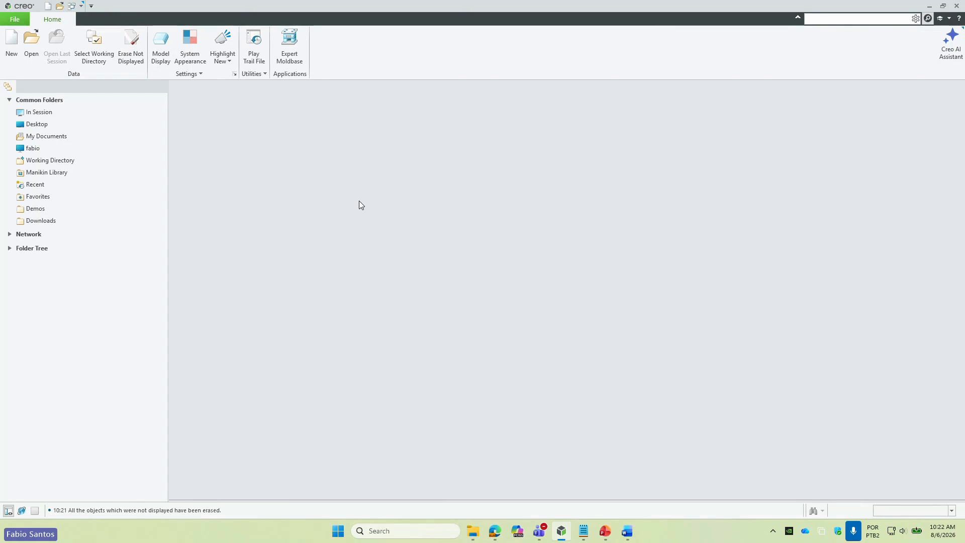
- Set the CAM folder Torneamento_CNC as the working directory and open usin_torno.mfg from it
{"action": "left_click", "coordinate": [29, 42]}
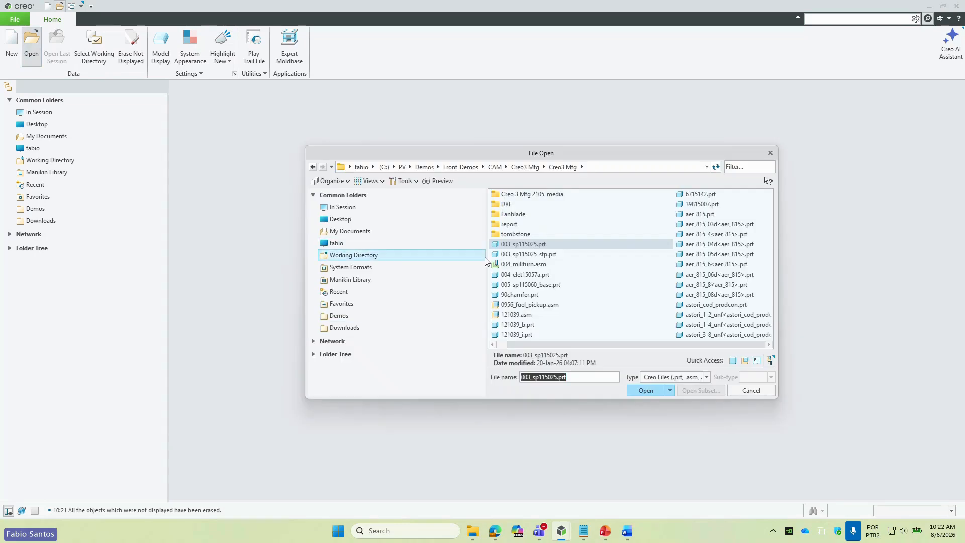
{"action": "left_click", "coordinate": [496, 169]}
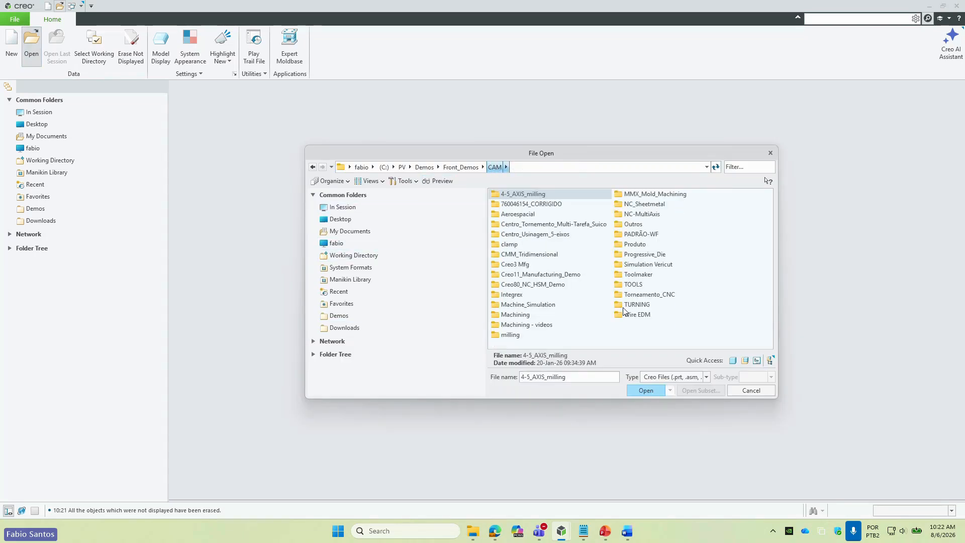
{"action": "double_click", "coordinate": [632, 297]}
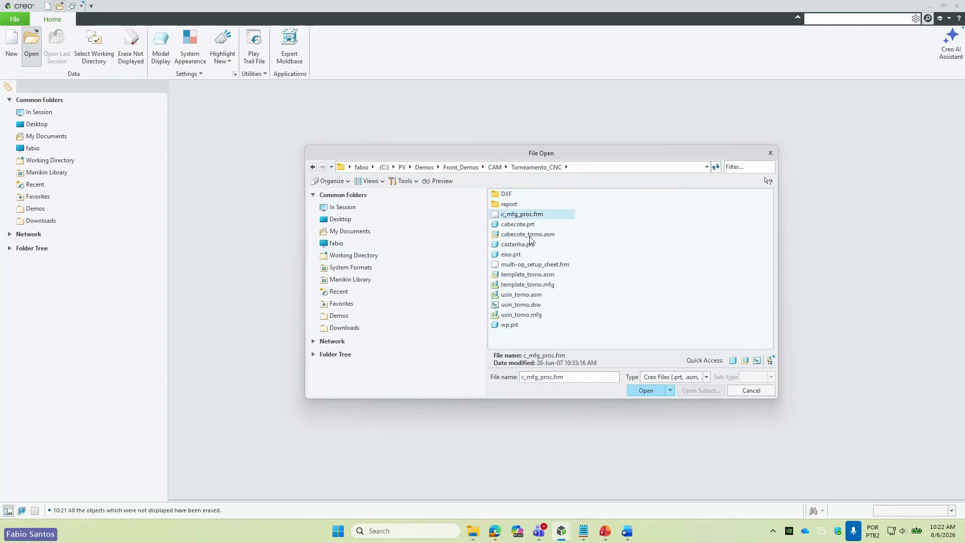
{"action": "left_click", "coordinate": [312, 167]}
{"action": "right_click", "coordinate": [656, 295]}
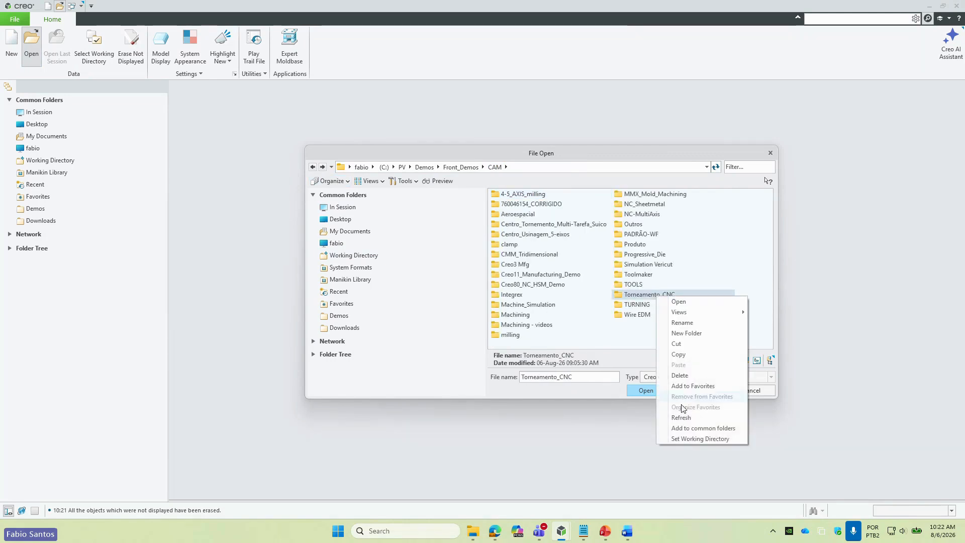
{"action": "left_click", "coordinate": [676, 441]}
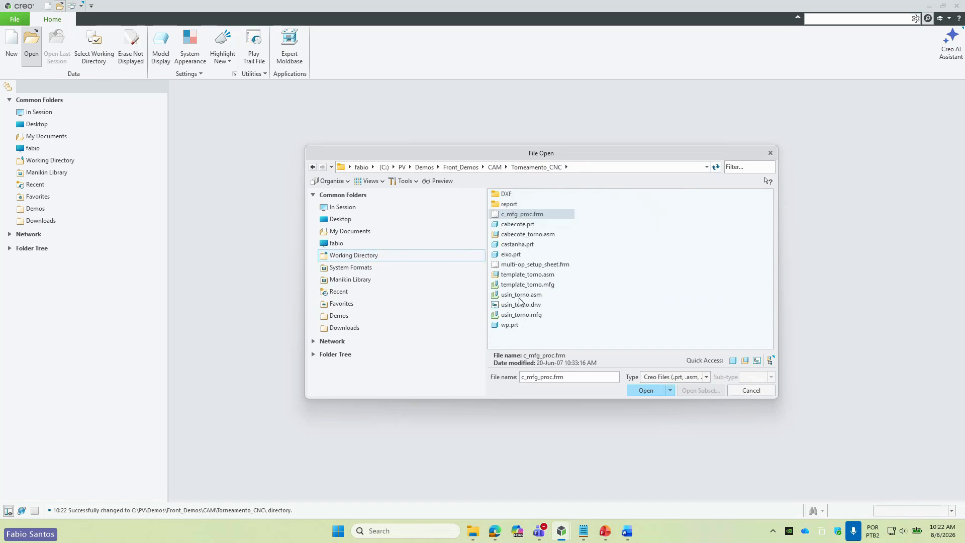
{"action": "double_click", "coordinate": [514, 317]}
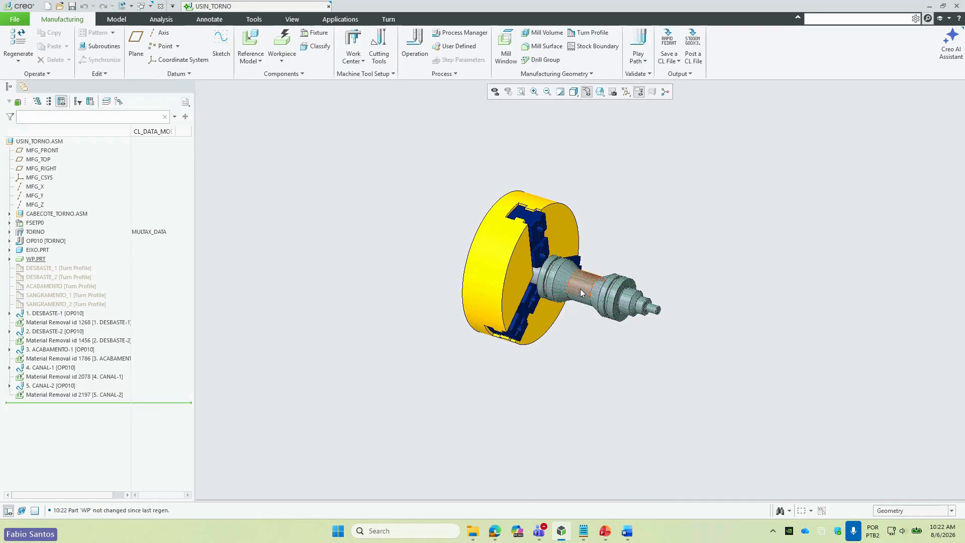
- List the features of EIXO.PRT, show the coordinate systems, and examine the shaft held in the lathe chuck
{"action": "scroll", "coordinate": [578, 283], "scroll_direction": "down", "scroll_amount": 5}
{"action": "mouse_move", "coordinate": [539, 286]}
{"action": "middle_mouse_down"}
{"action": "mouse_move", "coordinate": [566, 250]}
{"action": "mouse_move", "coordinate": [531, 251]}
{"action": "middle_mouse_up"}
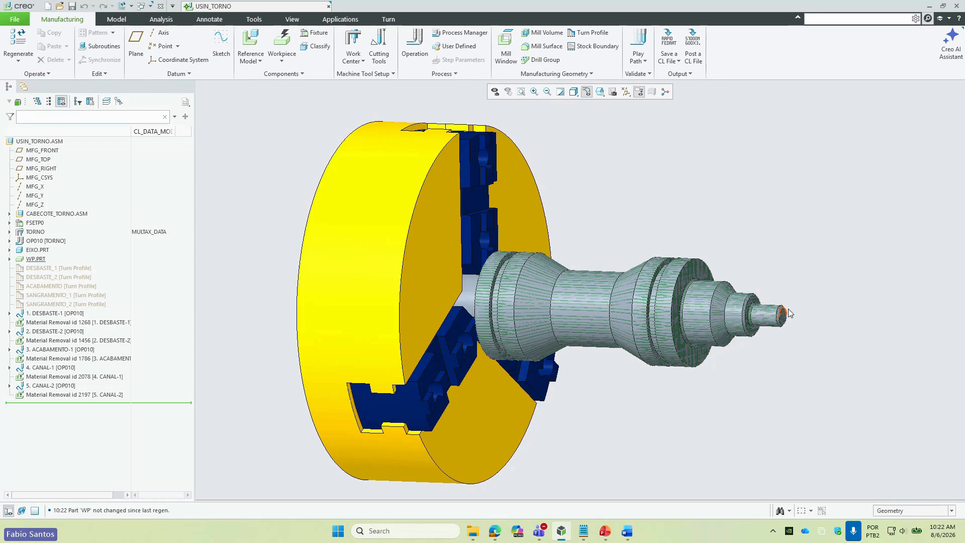
{"action": "left_click", "coordinate": [9, 250]}
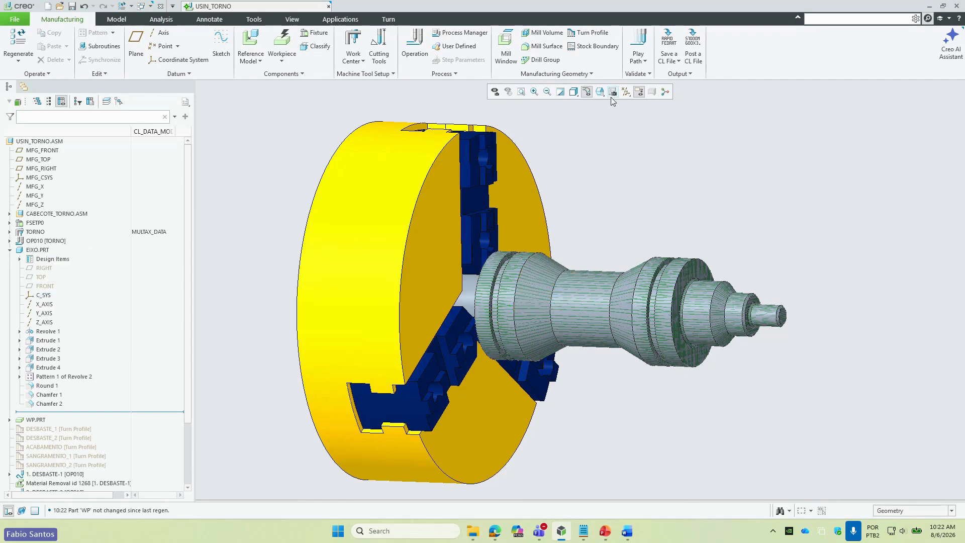
{"action": "left_click", "coordinate": [625, 91]}
{"action": "left_click", "coordinate": [655, 137]}
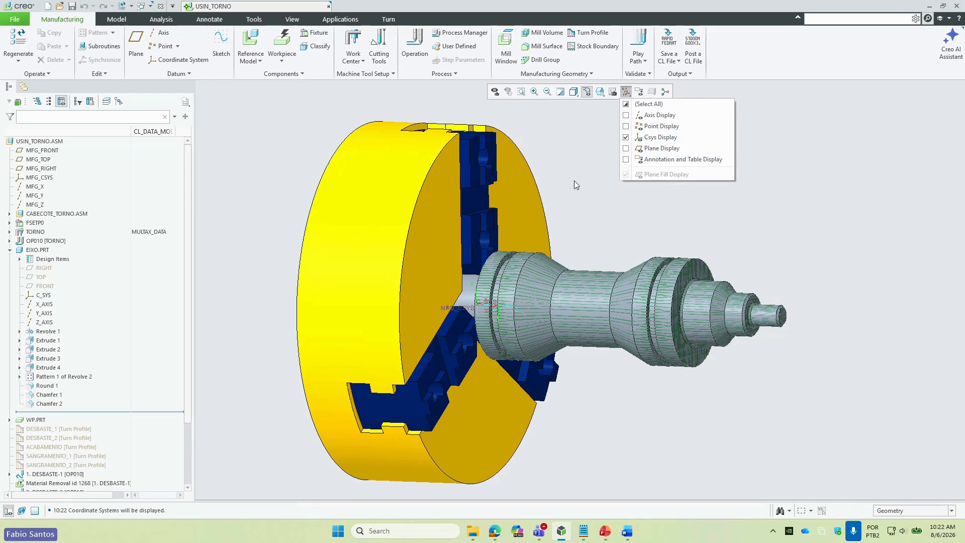
{"action": "left_click", "coordinate": [574, 181]}
{"action": "scroll", "coordinate": [515, 310], "scroll_direction": "down", "scroll_amount": 2}
{"action": "middle_click_drag", "start_coordinate": [515, 310], "coordinate": [486, 300]}
{"action": "middle_click_drag", "start_coordinate": [492, 311], "coordinate": [446, 383]}
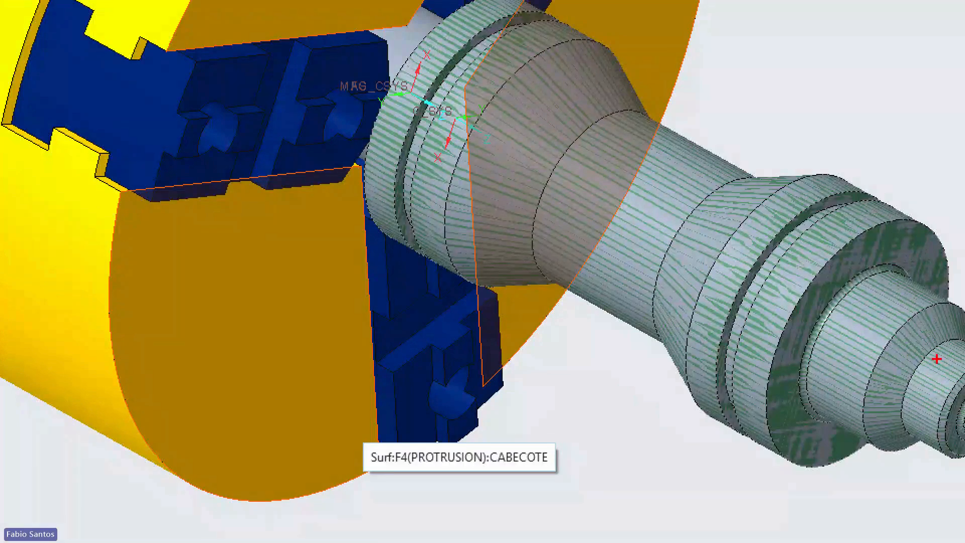
{"action": "mouse_move", "coordinate": [939, 385]}
{"action": "left_mouse_down", "text": "ctrl+shift"}
{"action": "mouse_move", "coordinate": [781, 279]}
{"action": "mouse_move", "coordinate": [534, 146]}
{"action": "left_mouse_up", "text": "ctrl+shift"}
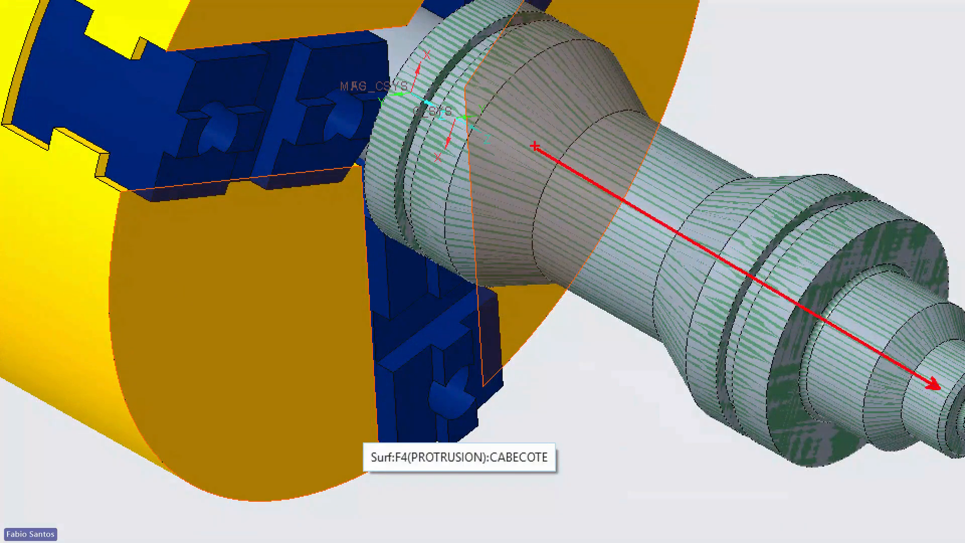
{"action": "left_click_drag", "start_coordinate": [628, 109], "coordinate": [683, 6], "text": "ctrl+shift"}
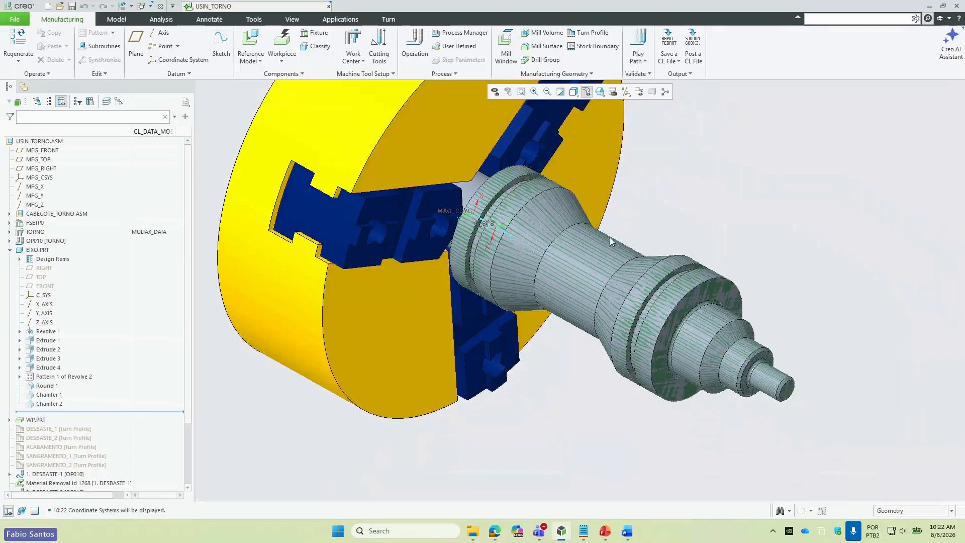
{"action": "mouse_move", "coordinate": [522, 231]}
{"action": "middle_mouse_down"}
{"action": "mouse_move", "coordinate": [508, 191]}
{"action": "mouse_move", "coordinate": [550, 106]}
{"action": "middle_mouse_up"}
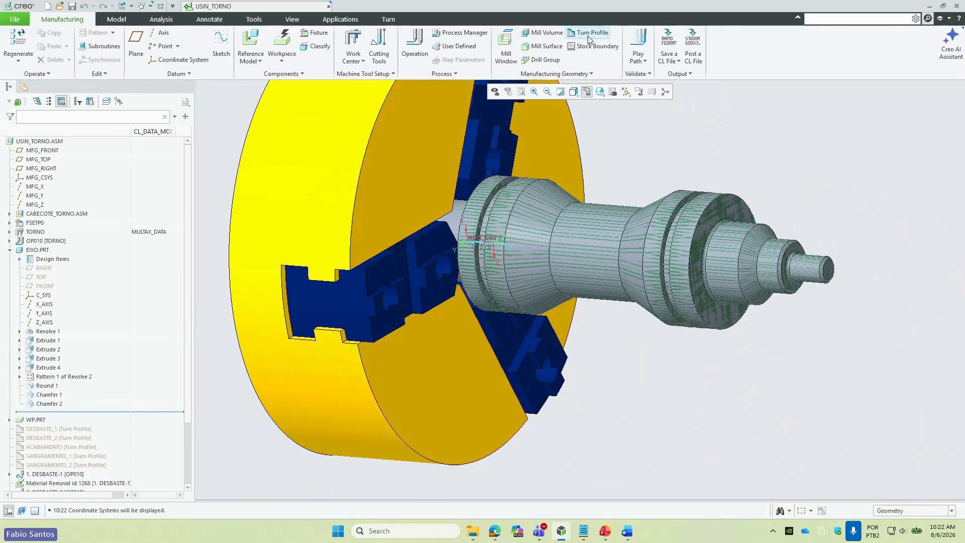
- Start a Turn Profile with the Make Envelope method on EIXO.PRT, placed on the MFG_CSYS coordinate system
{"action": "left_click", "coordinate": [587, 33]}
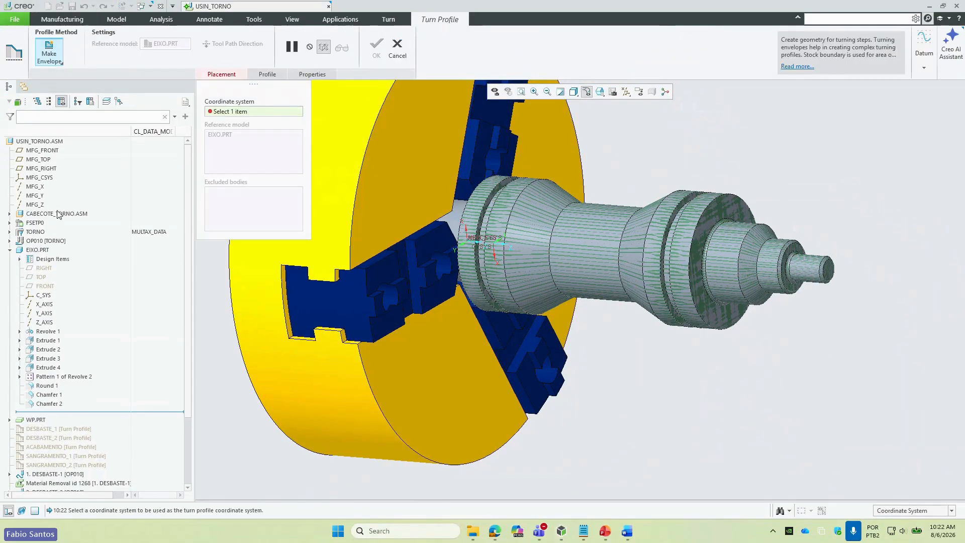
{"action": "left_click", "coordinate": [476, 243]}
{"action": "middle_click_drag", "start_coordinate": [549, 265], "coordinate": [553, 248]}
{"action": "scroll", "coordinate": [554, 248], "scroll_direction": "up", "scroll_amount": 2}
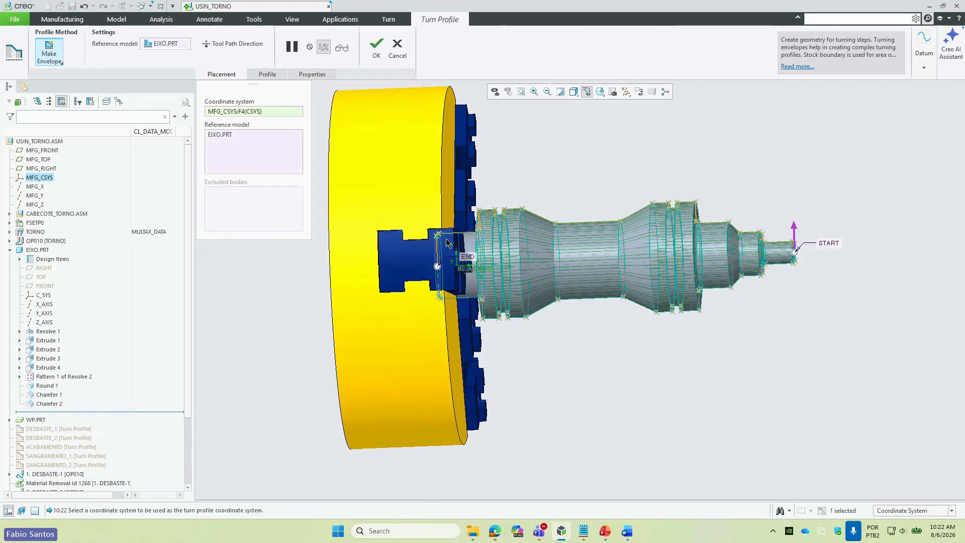
- Place the profile's end point on the outer edge of the chuck-side collar and its start point on the outer edge of the far collar
{"action": "left_click_drag", "start_coordinate": [438, 265], "coordinate": [478, 209]}
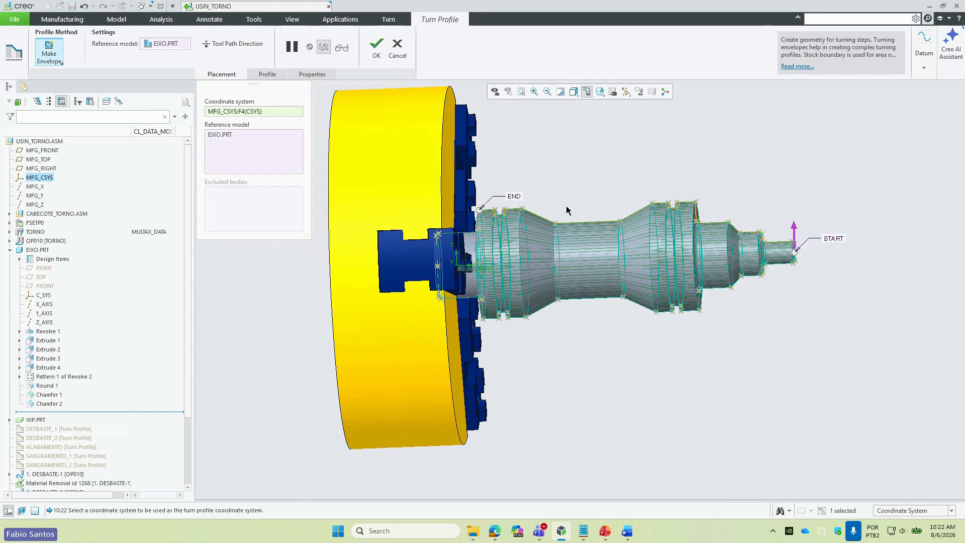
{"action": "scroll", "coordinate": [432, 270], "scroll_direction": "down", "scroll_amount": 3}
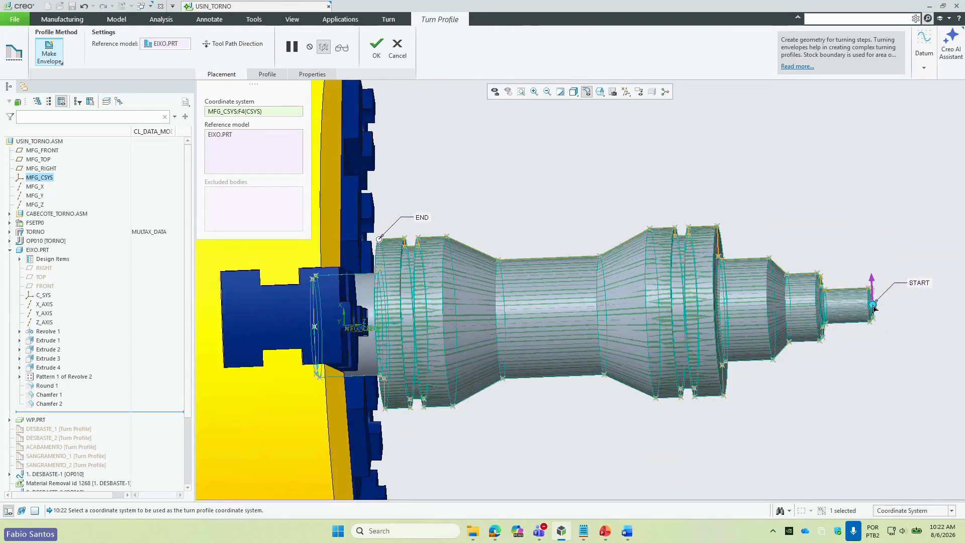
{"action": "left_click_drag", "start_coordinate": [871, 304], "coordinate": [713, 233]}
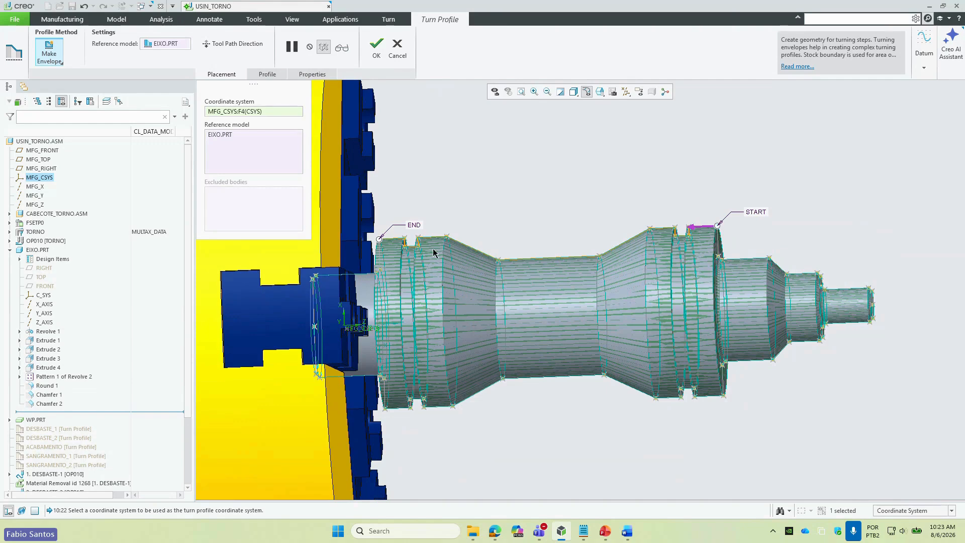
{"action": "scroll", "coordinate": [397, 249], "scroll_direction": "down", "scroll_amount": 1}
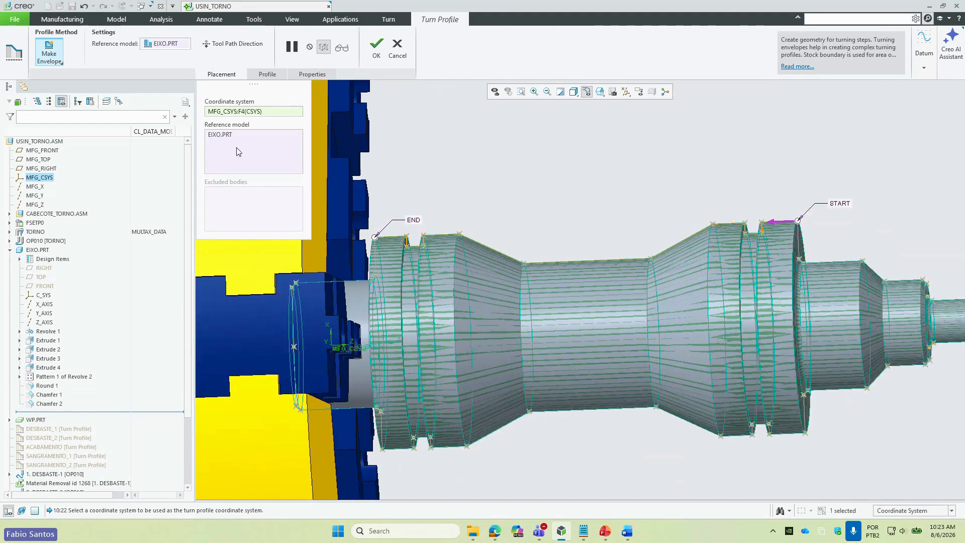
- Try a Line Connect adjustment that bridges the profile between the grooves of the two collars, and cancel the turn profile
{"action": "left_click", "coordinate": [267, 74]}
{"action": "left_click", "coordinate": [262, 142]}
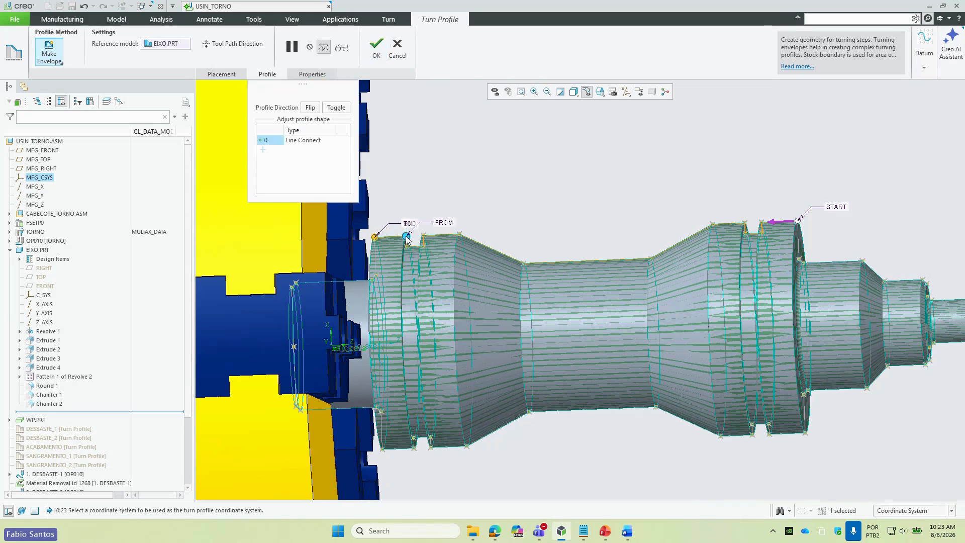
{"action": "left_click_drag", "start_coordinate": [407, 239], "coordinate": [760, 223]}
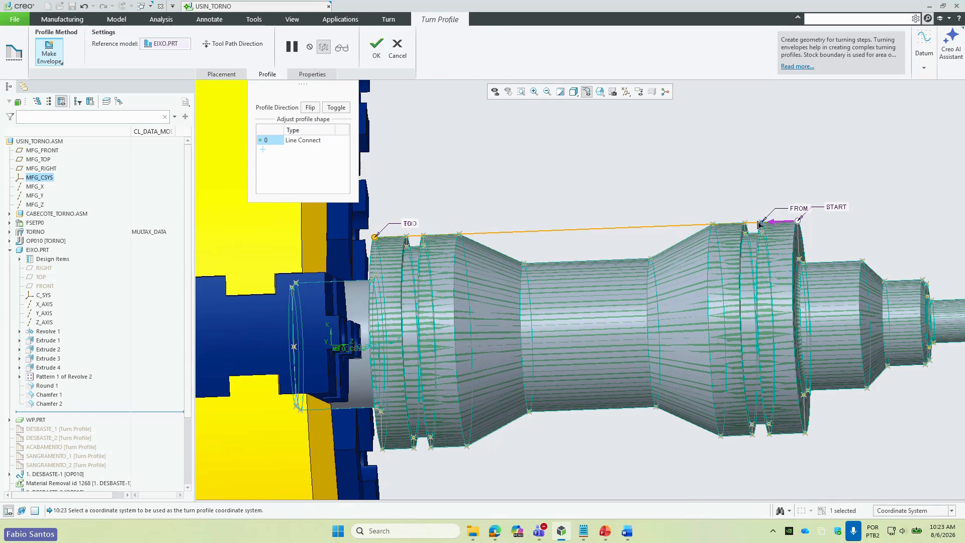
{"action": "left_click_drag", "start_coordinate": [374, 238], "coordinate": [406, 236]}
{"action": "scroll", "coordinate": [777, 231], "scroll_direction": "down", "scroll_amount": 2}
{"action": "scroll", "coordinate": [757, 230], "scroll_direction": "up", "scroll_amount": 3}
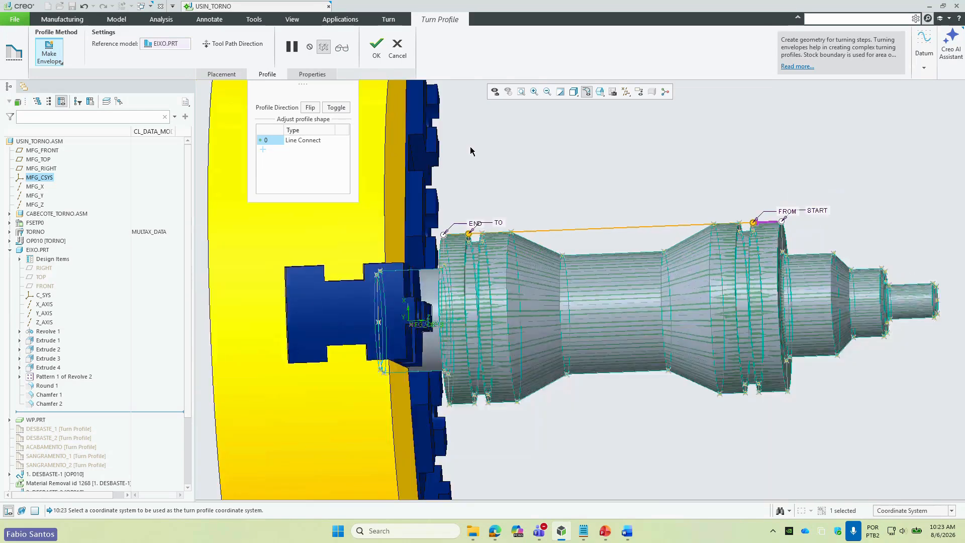
{"action": "scroll", "coordinate": [749, 263], "scroll_direction": "down", "scroll_amount": 2}
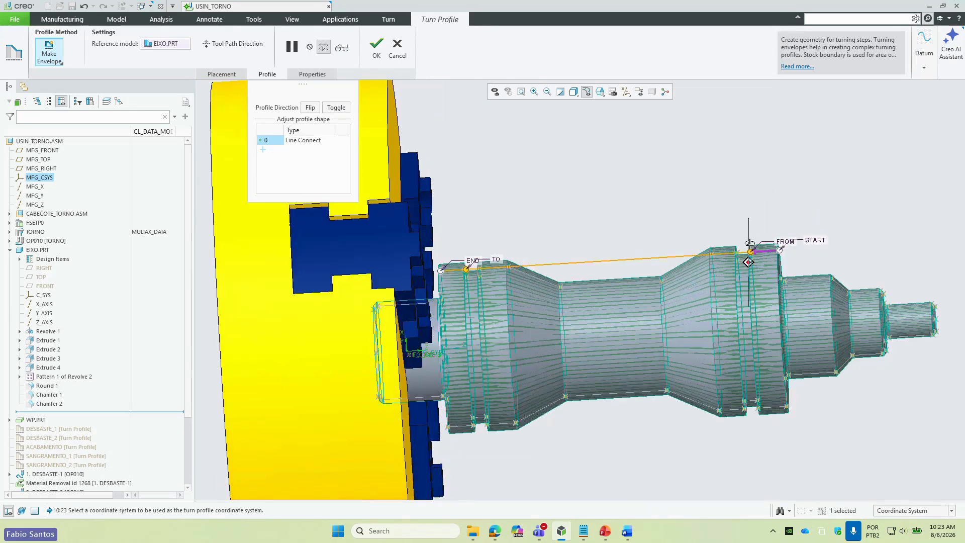
{"action": "scroll", "coordinate": [749, 264], "scroll_direction": "down", "scroll_amount": 2}
{"action": "mouse_move", "coordinate": [651, 232]}
{"action": "middle_mouse_down"}
{"action": "mouse_move", "coordinate": [649, 265]}
{"action": "mouse_move", "coordinate": [629, 273]}
{"action": "mouse_move", "coordinate": [595, 254]}
{"action": "middle_mouse_up"}
{"action": "scroll", "coordinate": [595, 253], "scroll_direction": "up", "scroll_amount": 3}
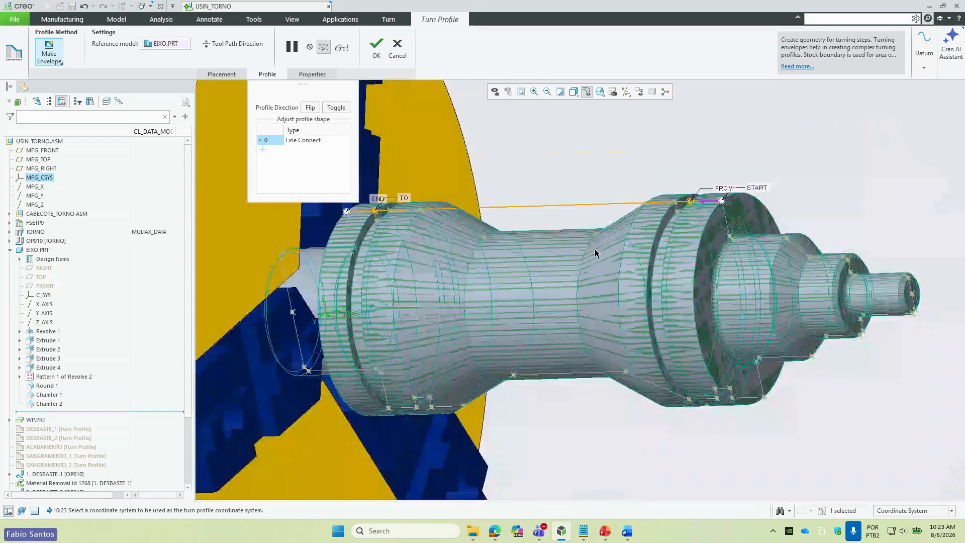
{"action": "left_click", "coordinate": [403, 54]}
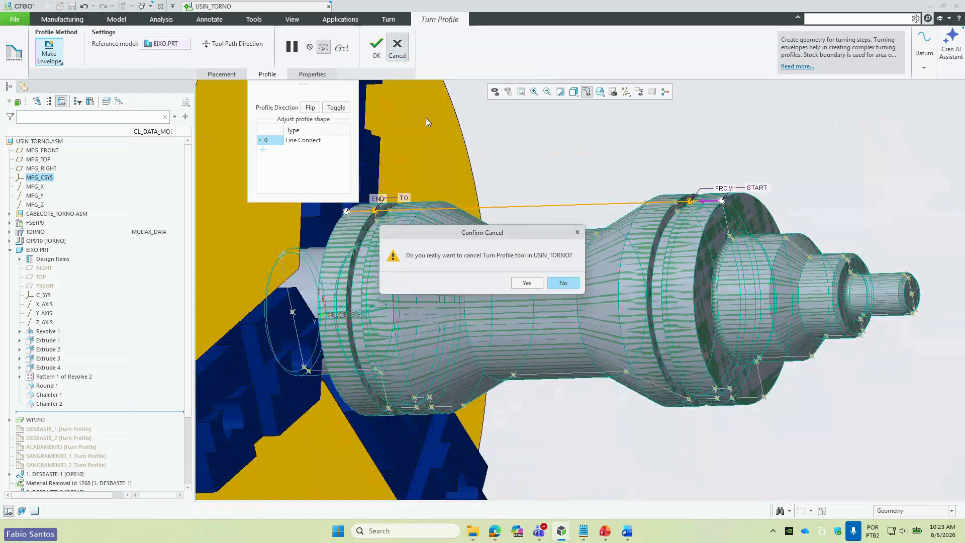
{"action": "left_click", "coordinate": [524, 284]}
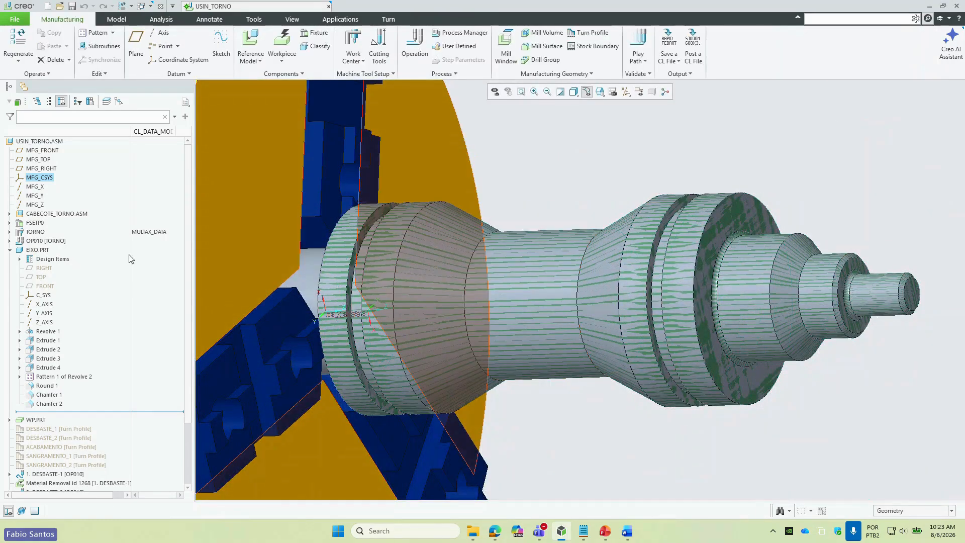
- Start a Material Removal Simulation of operation OP010, toggle the tool path's Follow option, and bring up the simulation player
{"action": "left_click", "coordinate": [9, 249]}
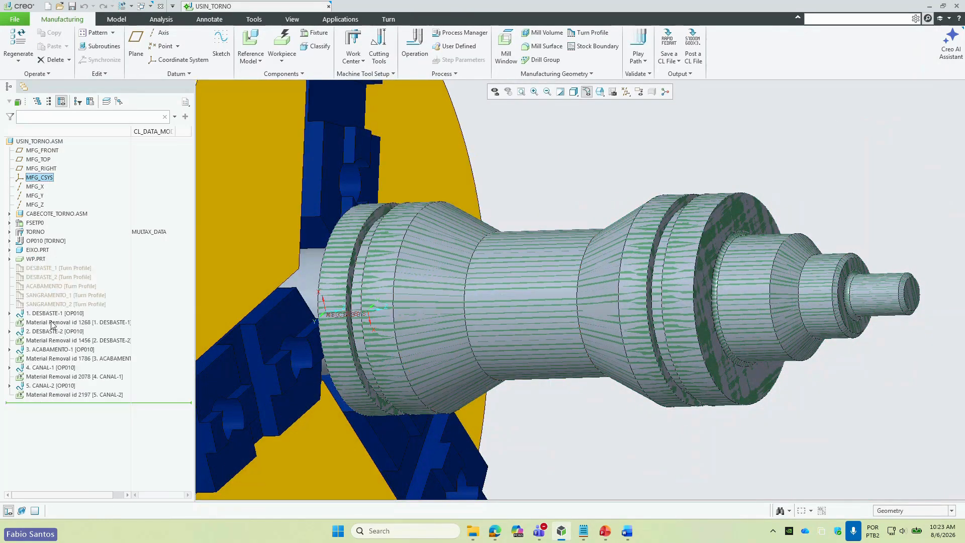
{"action": "left_click", "coordinate": [45, 241]}
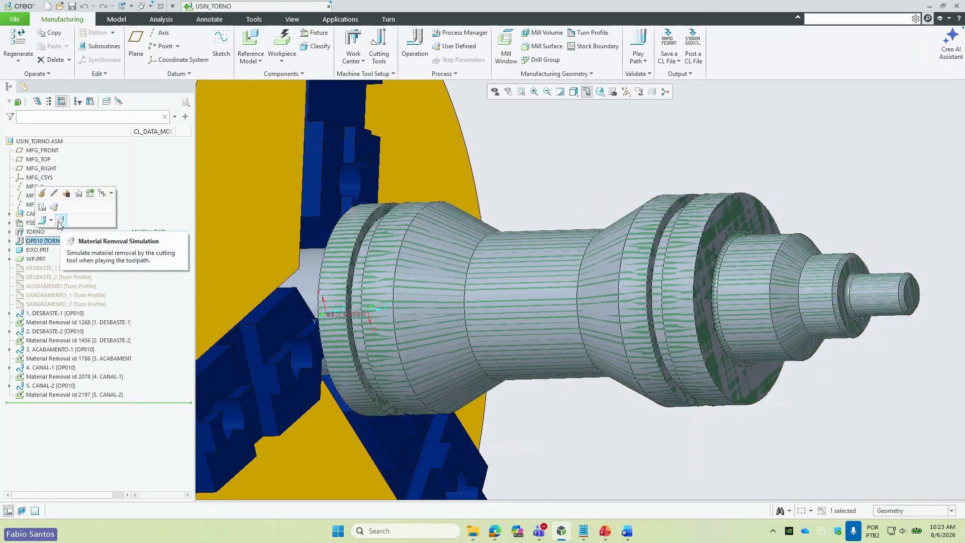
{"action": "left_click", "coordinate": [60, 220]}
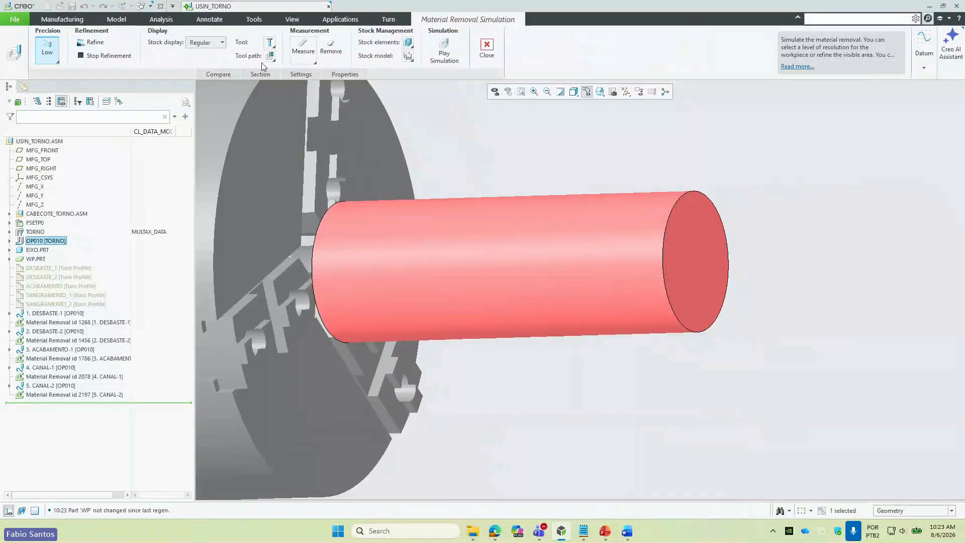
{"action": "left_click", "coordinate": [270, 55]}
{"action": "left_click", "coordinate": [294, 81]}
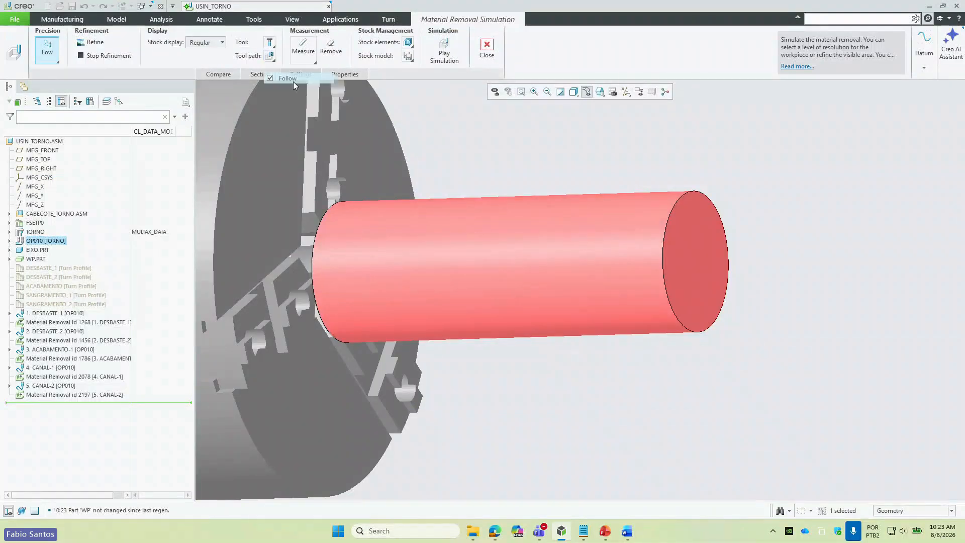
{"action": "left_click", "coordinate": [444, 55]}
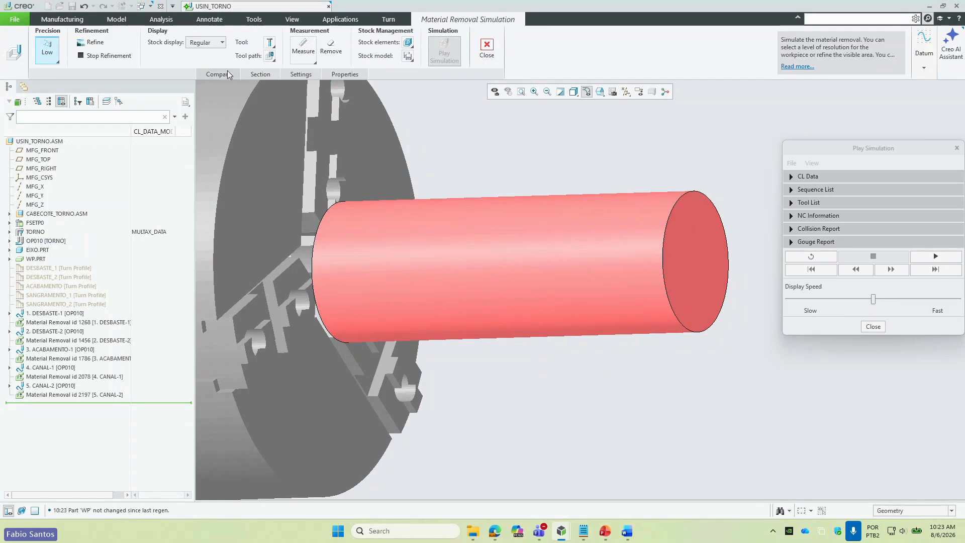
- Set the stock display to Sequence and play the material removal simulation, reducing the display speed
{"action": "left_click", "coordinate": [206, 43]}
{"action": "left_click", "coordinate": [209, 58]}
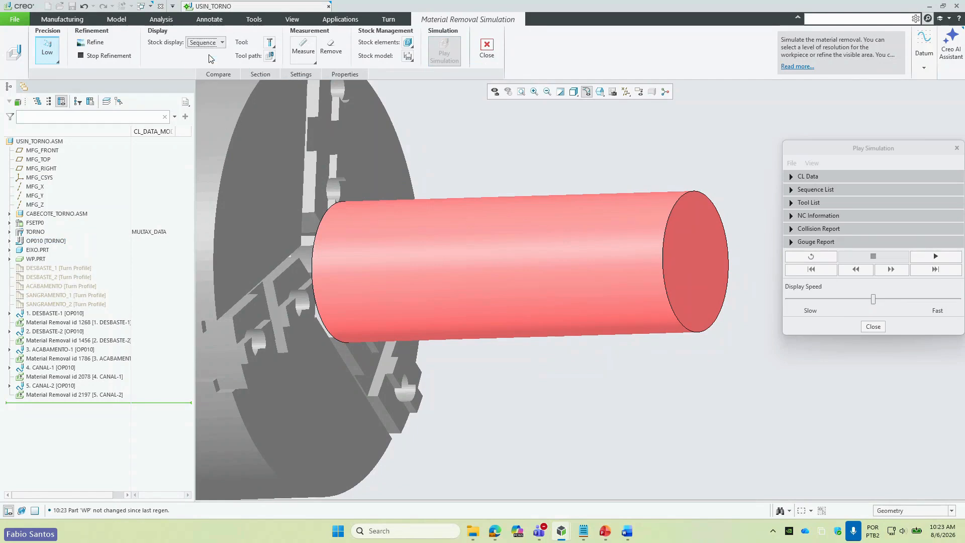
{"action": "left_click", "coordinate": [926, 259]}
{"action": "left_click_drag", "start_coordinate": [875, 300], "coordinate": [821, 300]}
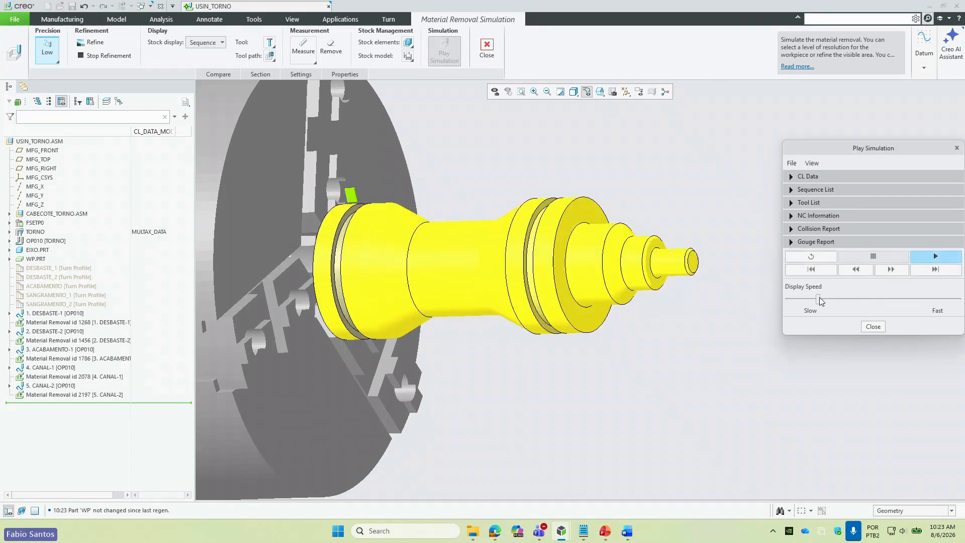
- Replay the material removal simulation at a slower display speed and close the simulation player
{"action": "left_click", "coordinate": [818, 261]}
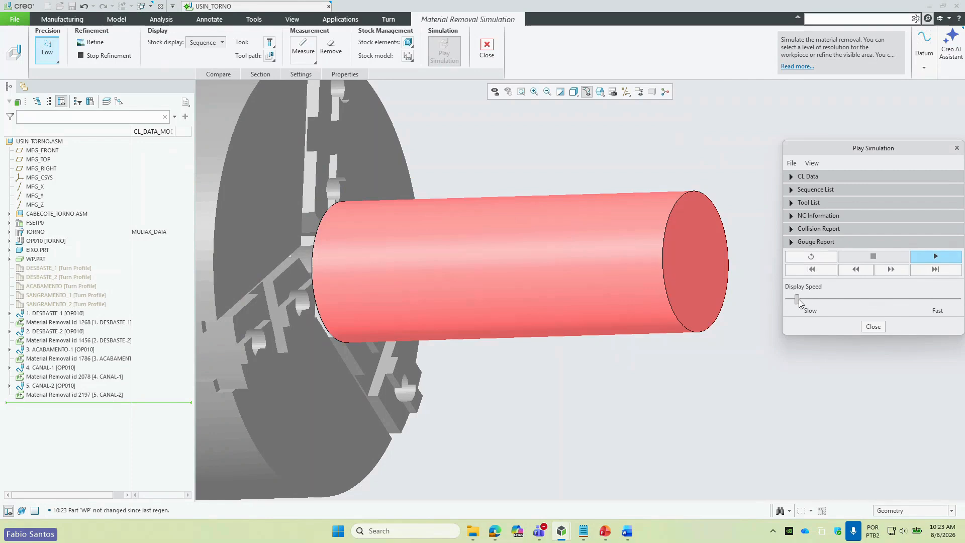
{"action": "left_click", "coordinate": [927, 258]}
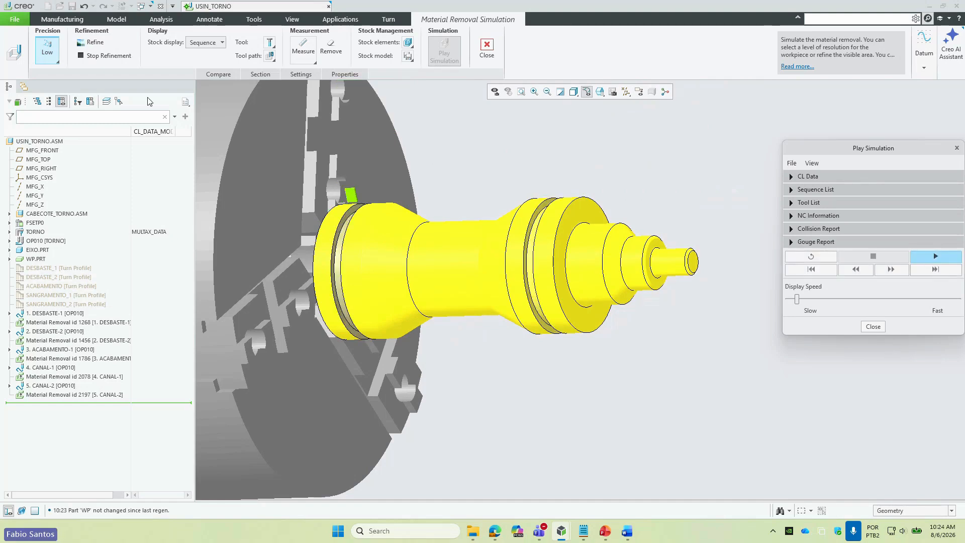
{"action": "left_click", "coordinate": [873, 326]}
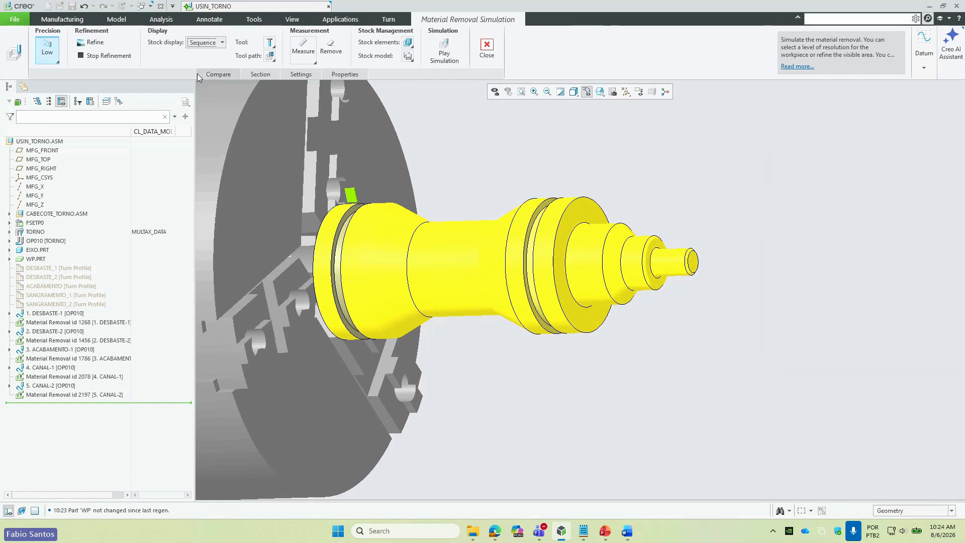
- Compare the machined stock with the target part at zero offset, inspect the shaft, and close the Material Removal Simulation
{"action": "left_click", "coordinate": [218, 74]}
{"action": "left_click", "coordinate": [322, 103]}
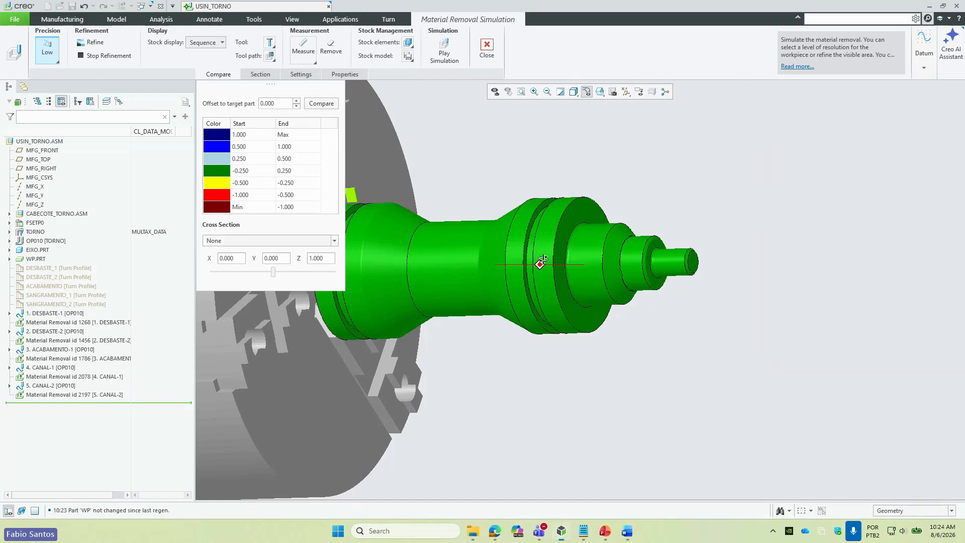
{"action": "middle_click_drag", "start_coordinate": [540, 261], "coordinate": [516, 265]}
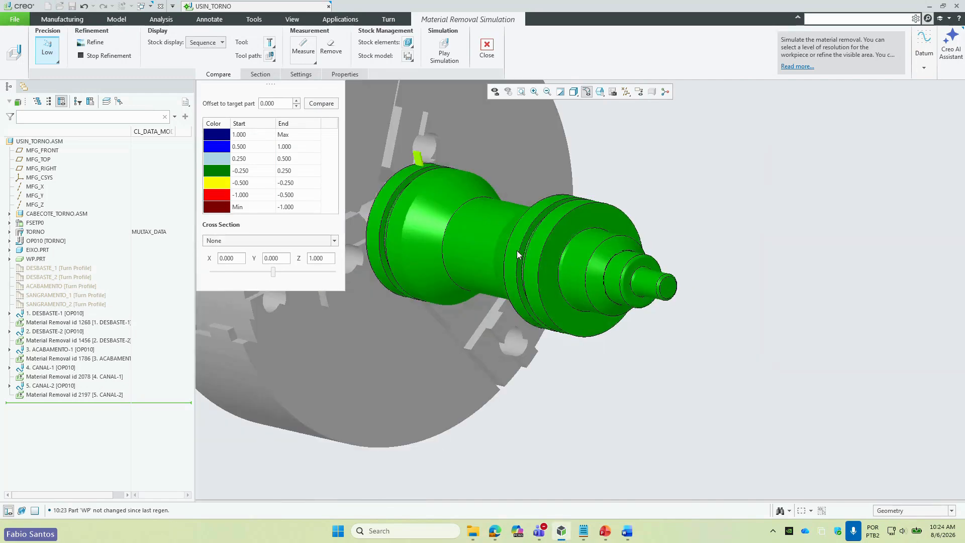
{"action": "left_click", "coordinate": [486, 50]}
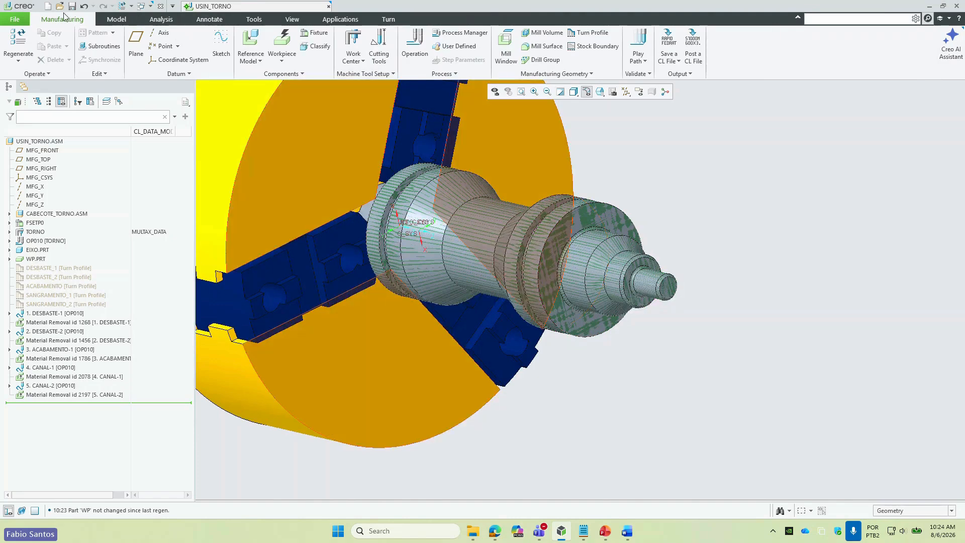
- Open the drawing usin_torno.drw and hide the coordinate systems on its DESBASTE_1 sheet
{"action": "left_click", "coordinate": [56, 7]}
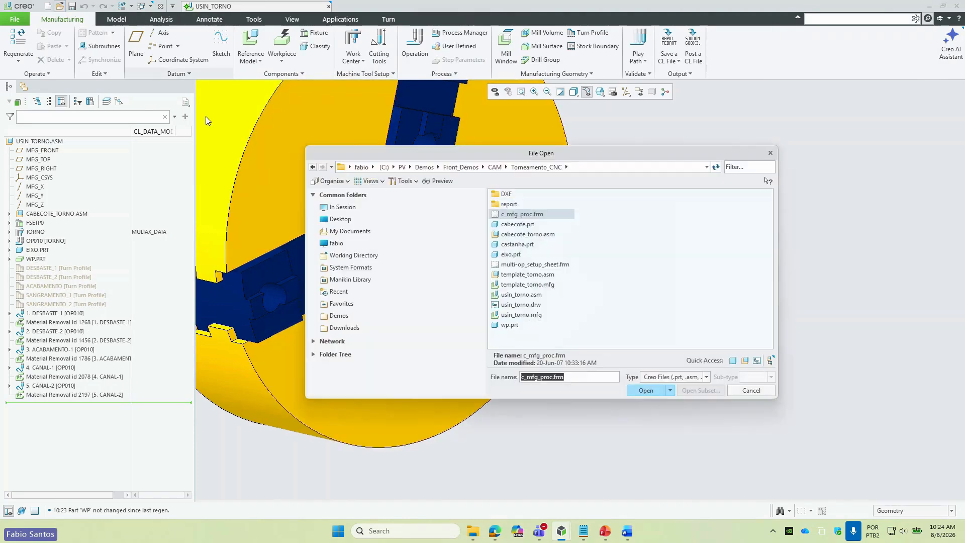
{"action": "double_click", "coordinate": [520, 307]}
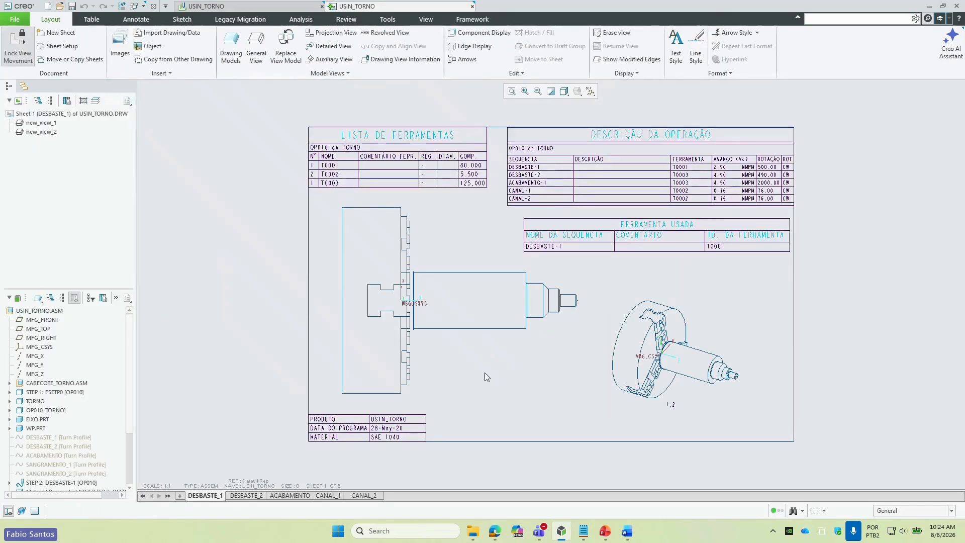
{"action": "left_click", "coordinate": [241, 496]}
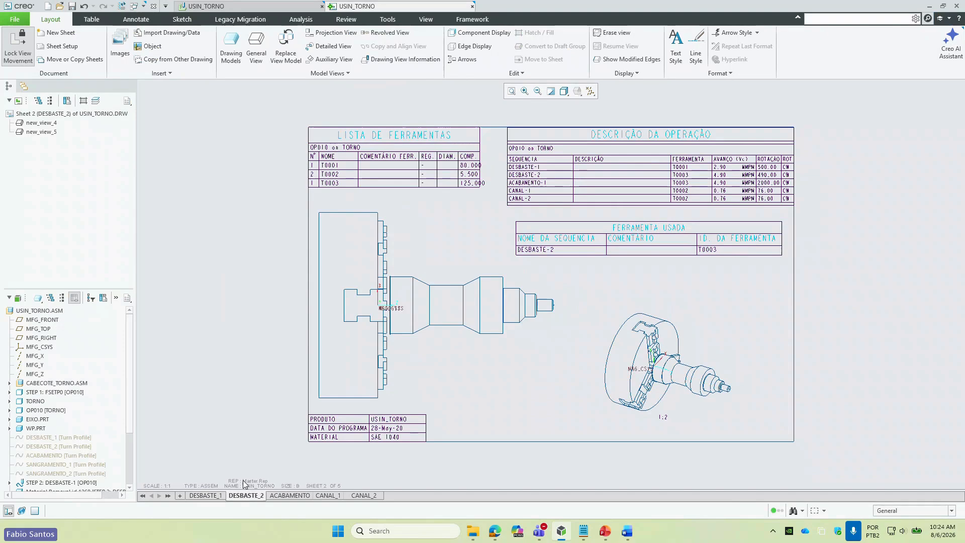
{"action": "left_click", "coordinate": [210, 496]}
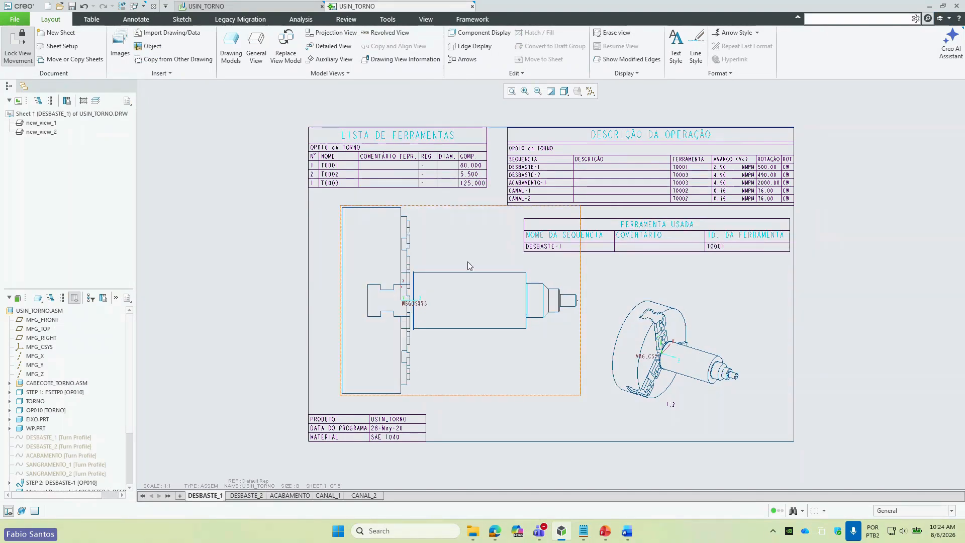
{"action": "left_click", "coordinate": [591, 92]}
{"action": "left_click", "coordinate": [601, 136]}
- Switch the drawing tables to their report symbols to examine the linked parameters, and switch back to values
{"action": "scroll", "coordinate": [420, 185], "scroll_direction": "up", "scroll_amount": 2}
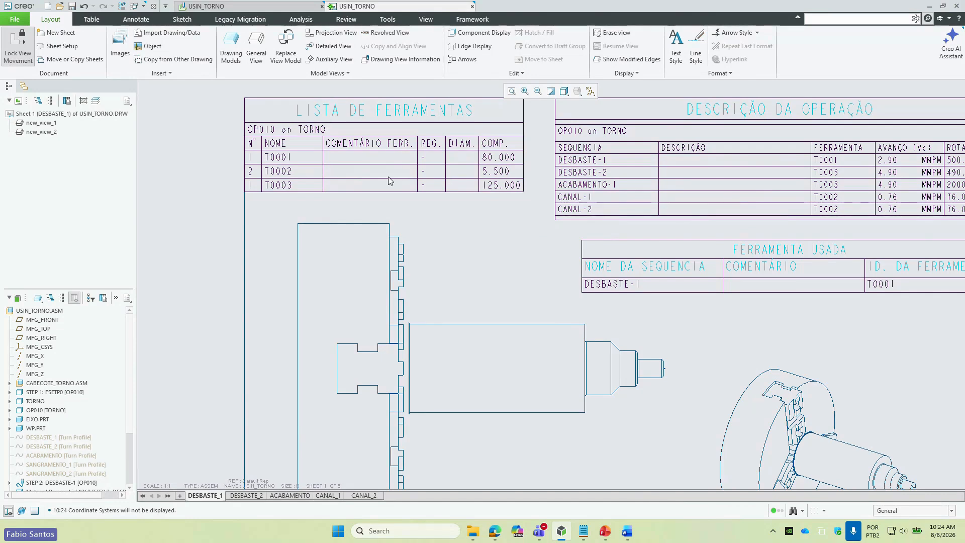
{"action": "left_click", "coordinate": [92, 19]}
{"action": "left_click", "coordinate": [290, 62]}
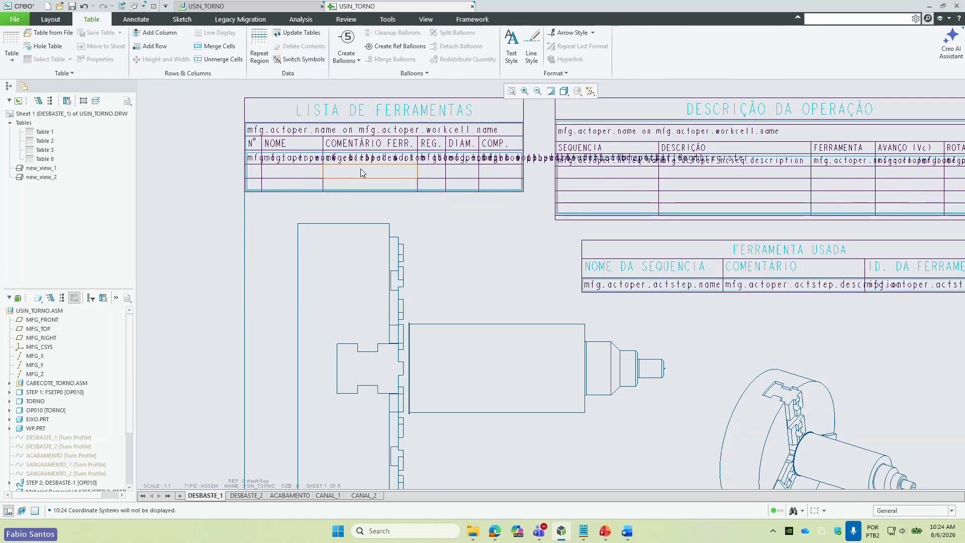
{"action": "left_click", "coordinate": [296, 60]}
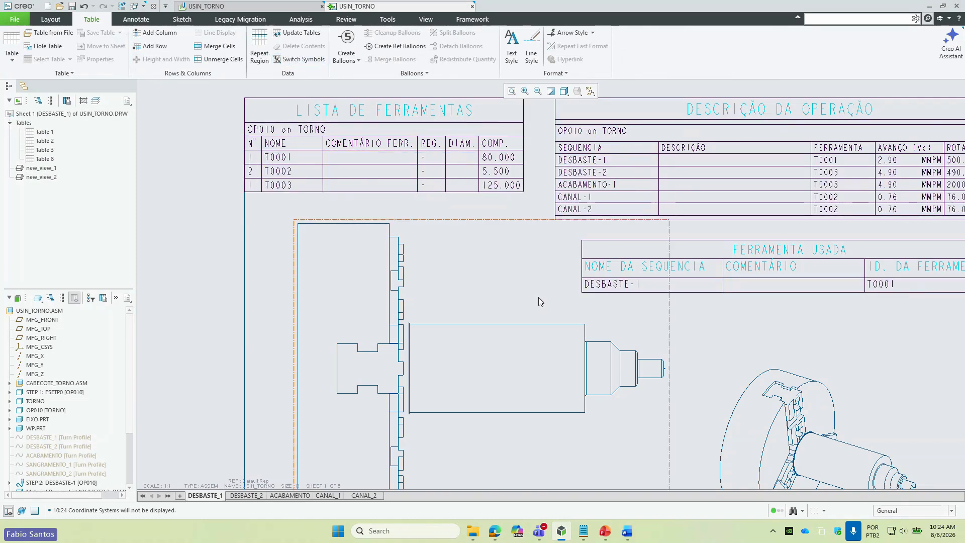
- Examine the operation description table on DESBASTE_1 and review the DESBASTE_2, ACABAMENTO, CANAL_1 and CANAL_2 sheets
{"action": "scroll", "coordinate": [538, 296], "scroll_direction": "up", "scroll_amount": 3}
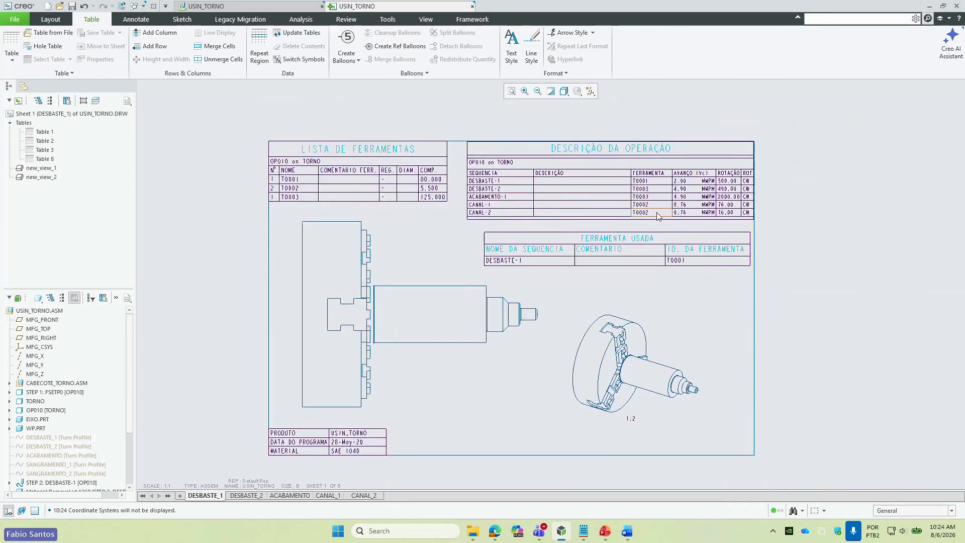
{"action": "scroll", "coordinate": [660, 189], "scroll_direction": "down", "scroll_amount": 2}
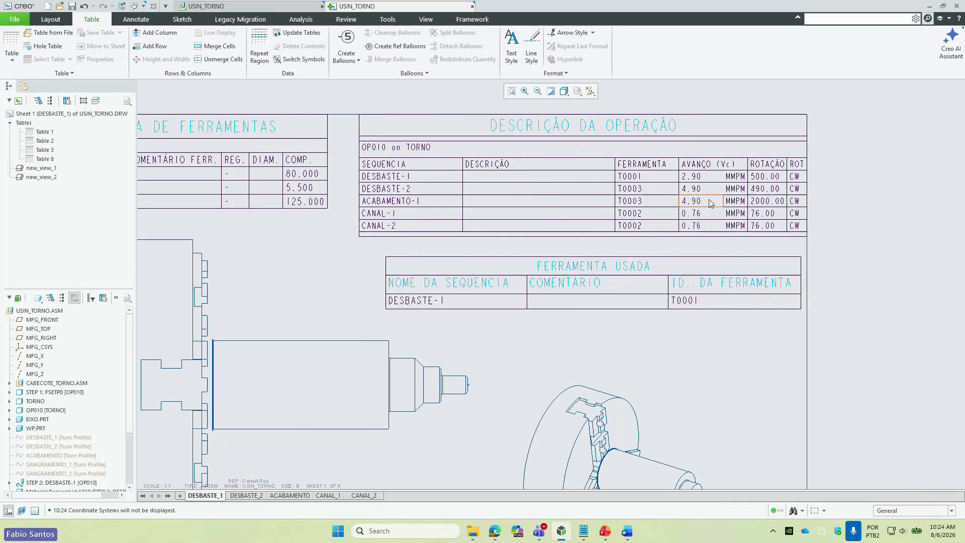
{"action": "scroll", "coordinate": [655, 205], "scroll_direction": "up", "scroll_amount": 2}
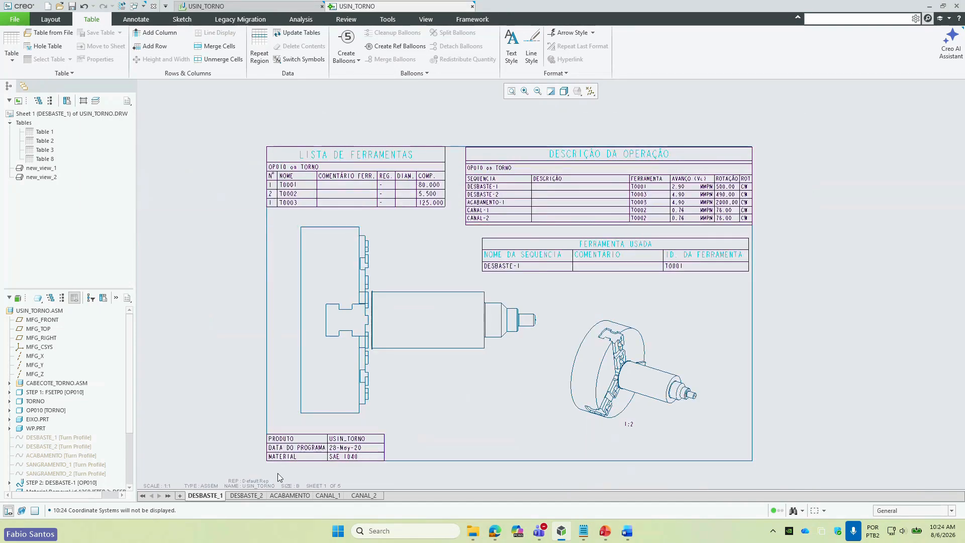
{"action": "scroll", "coordinate": [532, 338], "scroll_direction": "down", "scroll_amount": 2}
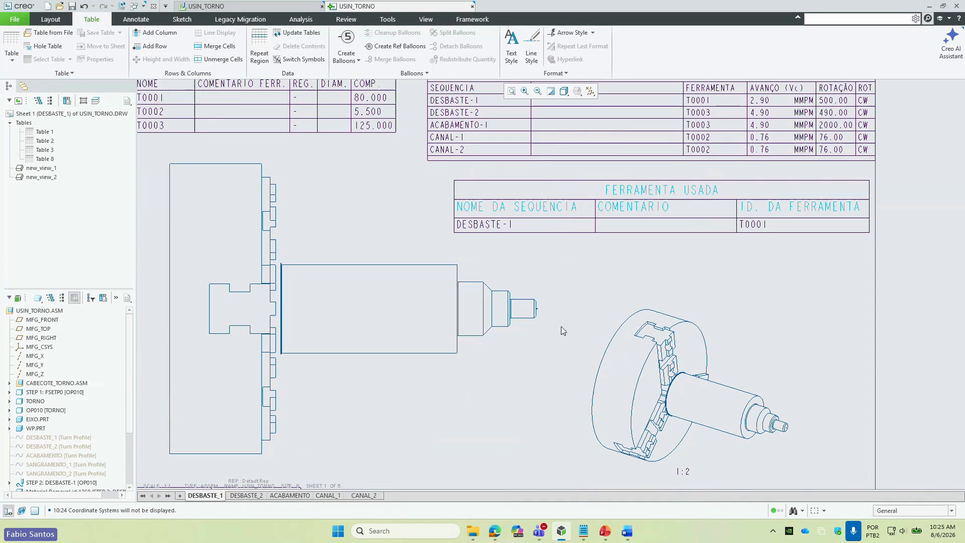
{"action": "left_click", "coordinate": [246, 495]}
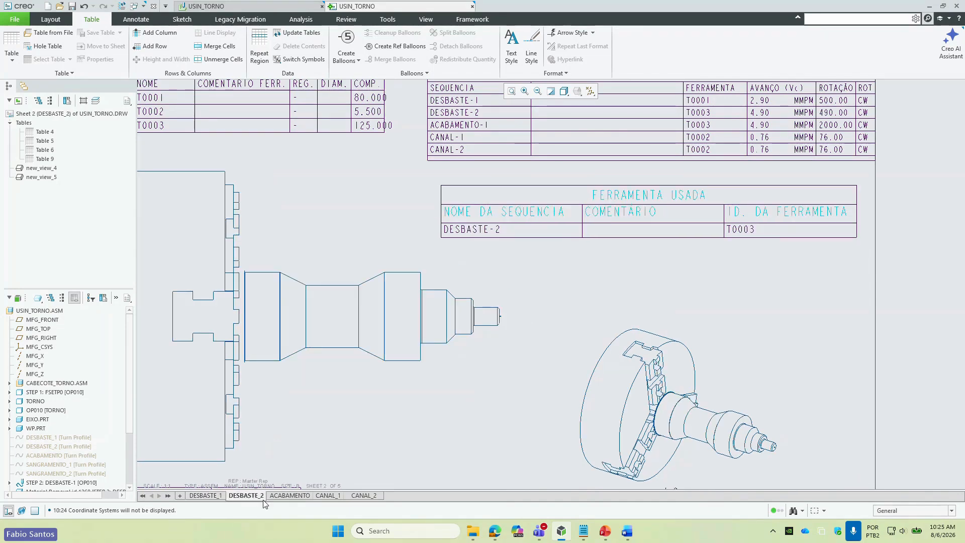
{"action": "left_click", "coordinate": [295, 496]}
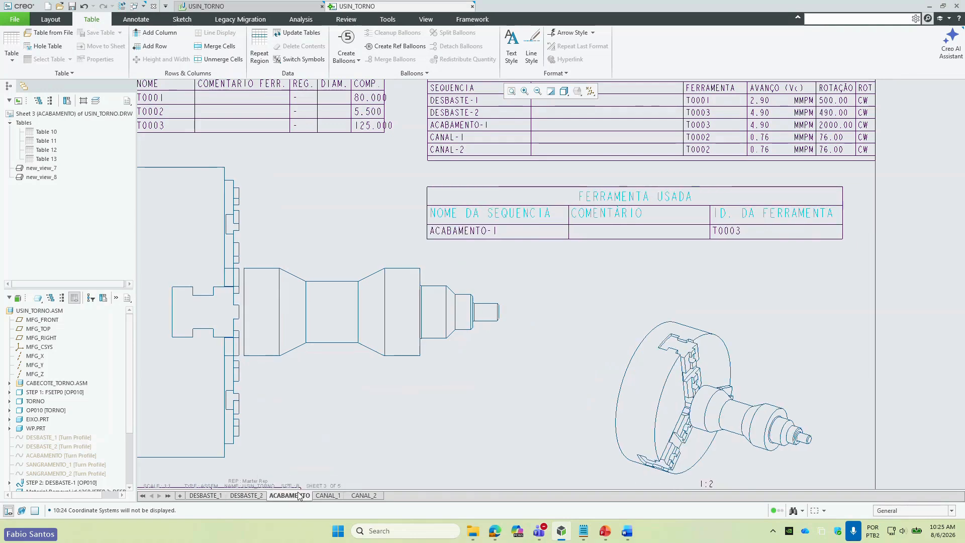
{"action": "left_click", "coordinate": [325, 496]}
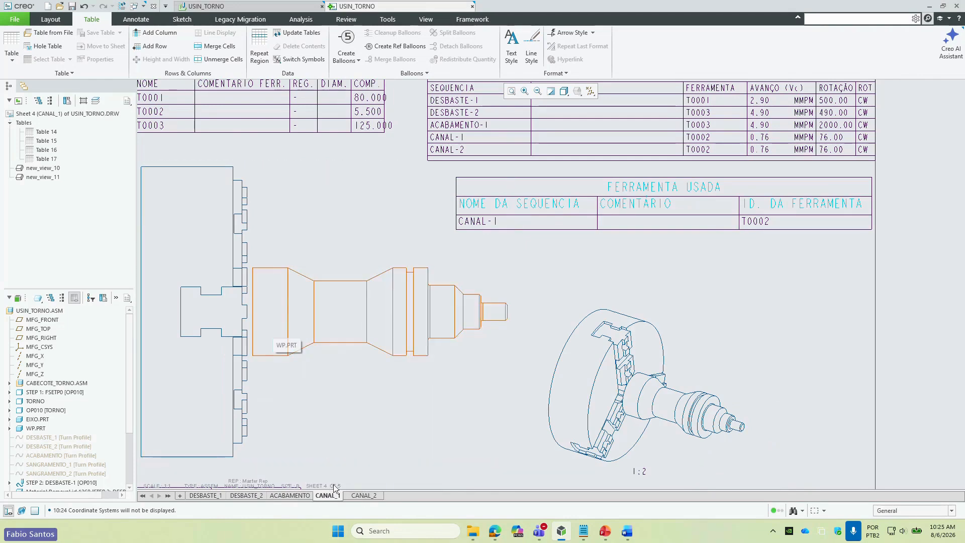
{"action": "left_click", "coordinate": [360, 496]}
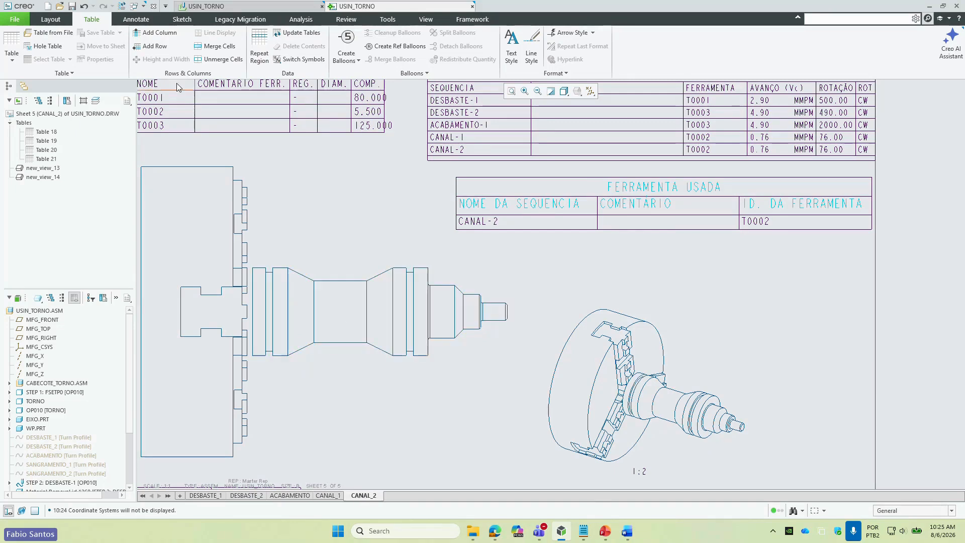
- Dimension the central neck's diameter in the CANAL_2 front view, placing the dimension beyond the shaft's free end
{"action": "left_click", "coordinate": [135, 19]}
{"action": "left_click", "coordinate": [223, 56]}
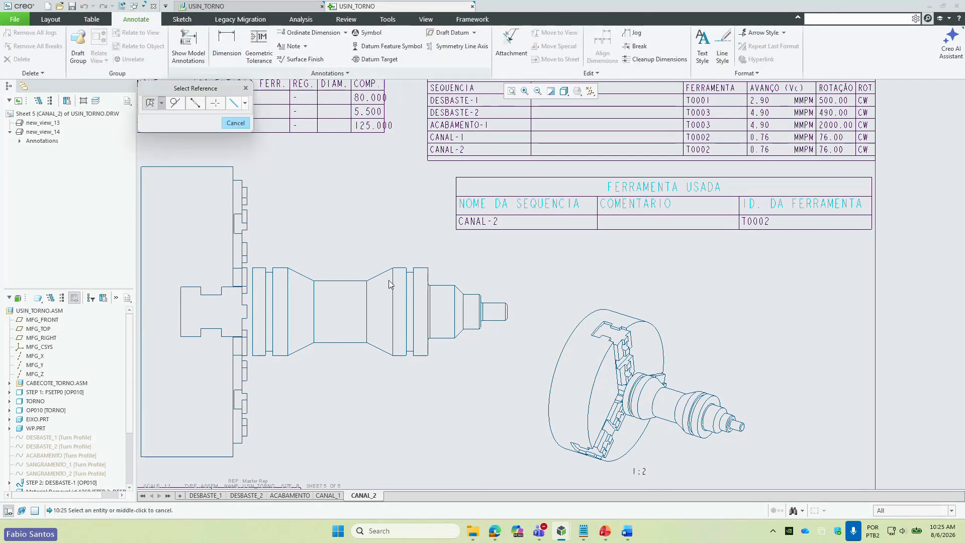
{"action": "left_click", "coordinate": [342, 280]}
{"action": "left_click", "coordinate": [337, 343], "text": "ctrl"}
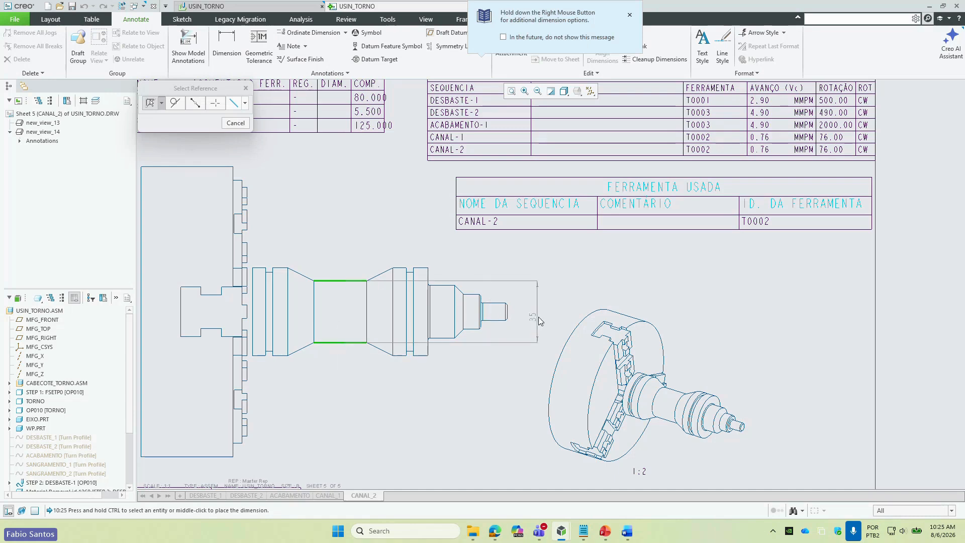
{"action": "middle_click", "coordinate": [539, 313]}
{"action": "middle_click", "coordinate": [616, 282]}
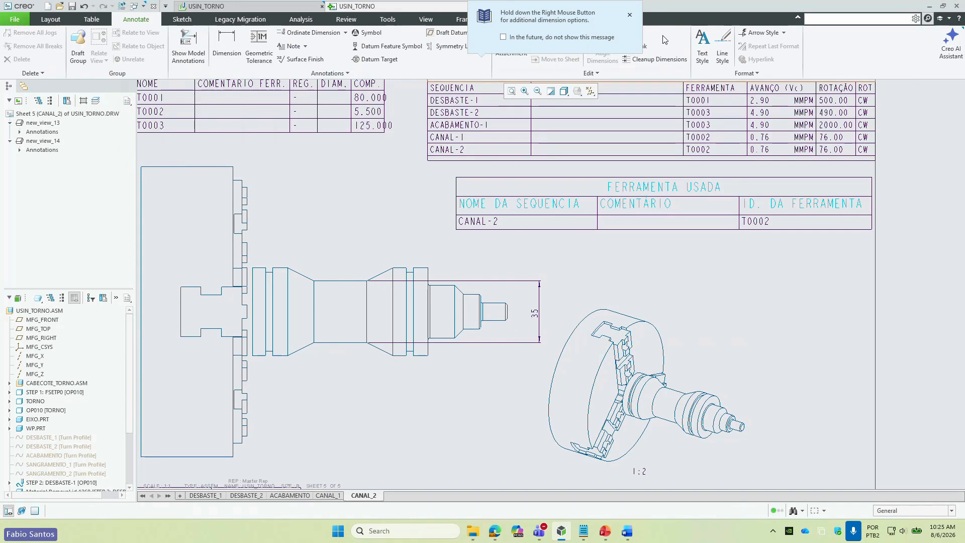
{"action": "left_click", "coordinate": [629, 15]}
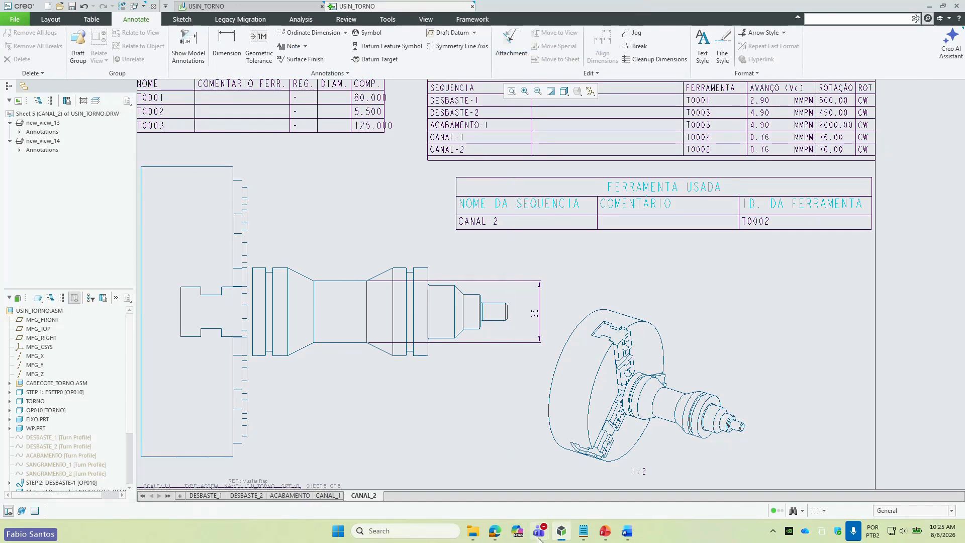
- Open the USIN_TORNO assembly from the drawing and set the central neck diameter in Revolve 1 of EIXO.PRT to 40
{"action": "right_click", "coordinate": [43, 311]}
{"action": "left_click", "coordinate": [57, 315]}
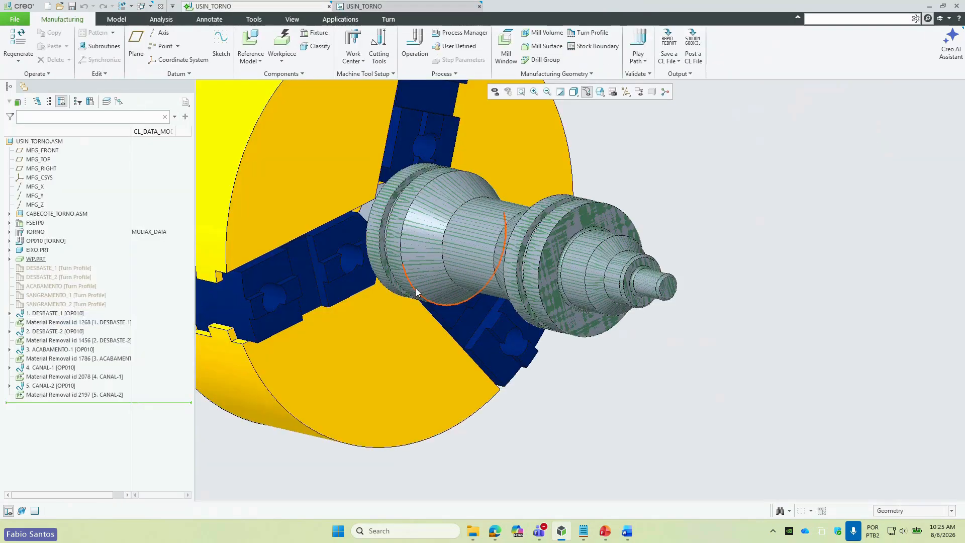
{"action": "left_click", "coordinate": [10, 249]}
{"action": "left_click", "coordinate": [47, 331]}
{"action": "left_click", "coordinate": [51, 302]}
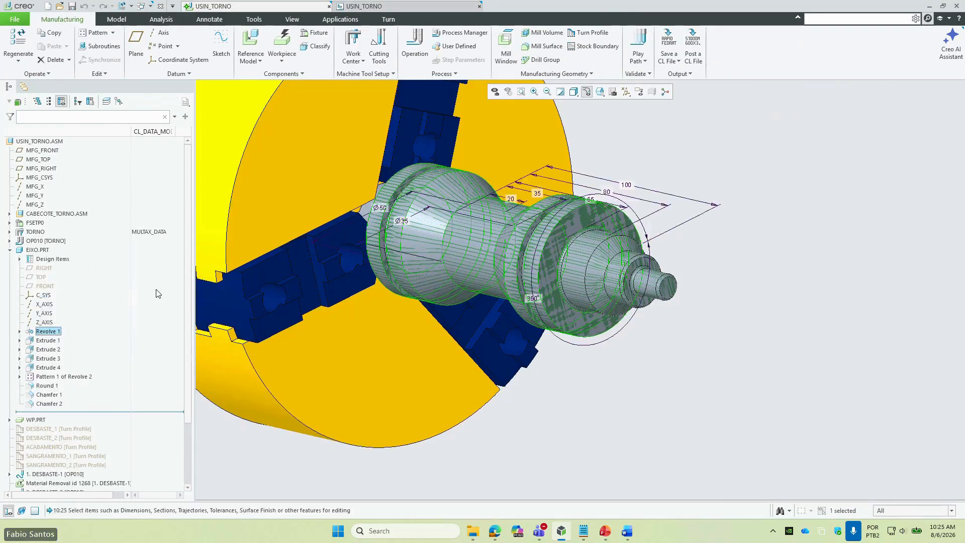
{"action": "double_click", "coordinate": [404, 221]}
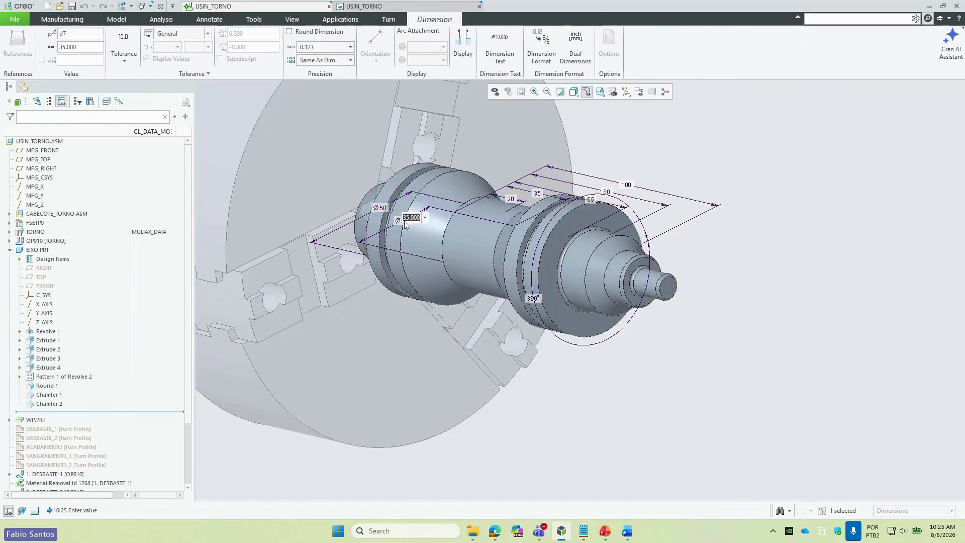
{"action": "type", "text": "40"}
{"action": "key", "text": "Return"}
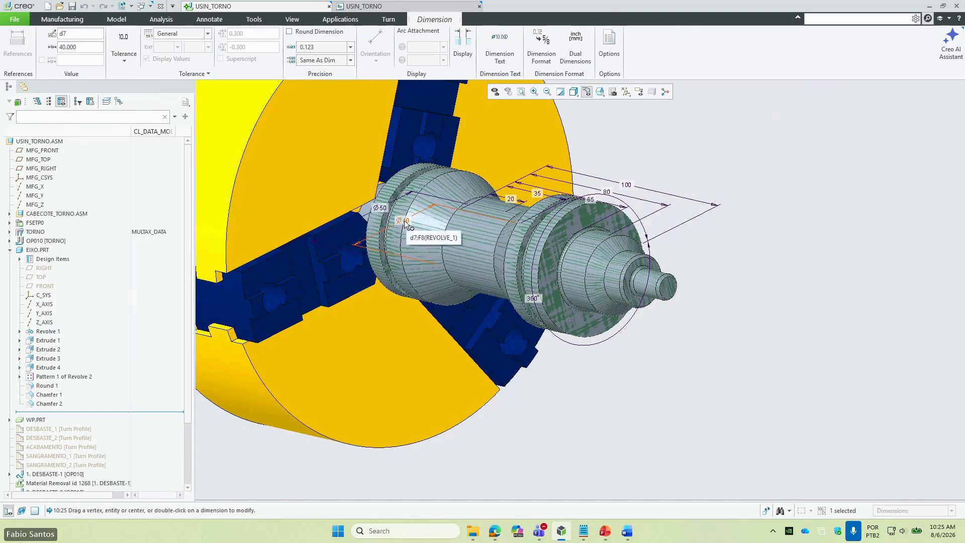
- Regenerate the assembly with Compute CL enabled and return to the drawing to check the neck diameter dimension
{"action": "key", "text": "ctrl+g"}
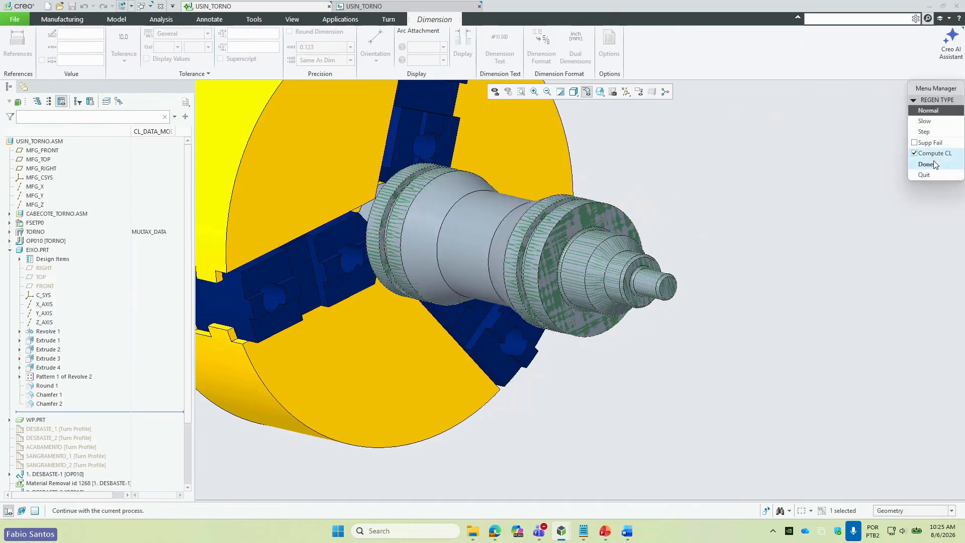
{"action": "left_click", "coordinate": [928, 164]}
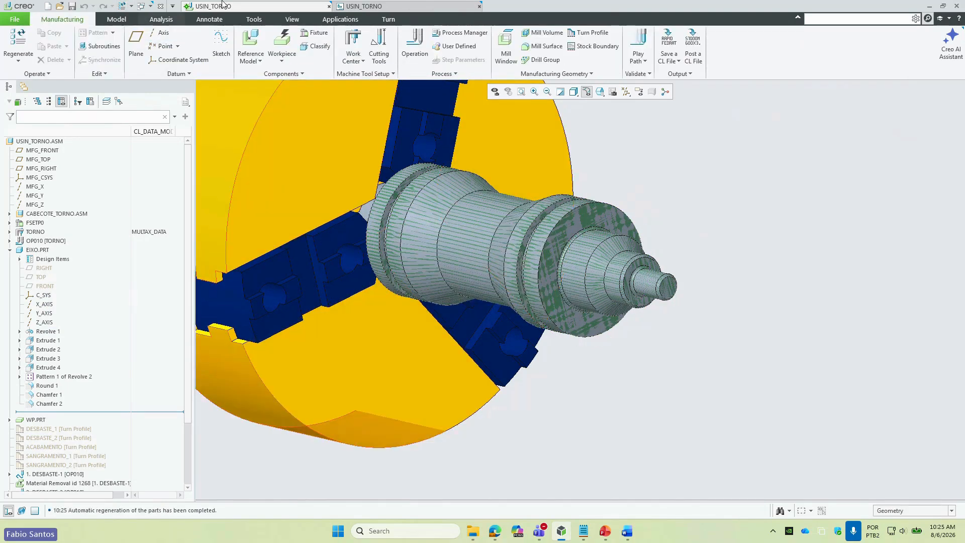
{"action": "left_click", "coordinate": [353, 7]}
{"action": "scroll", "coordinate": [596, 265], "scroll_direction": "up", "scroll_amount": 4}
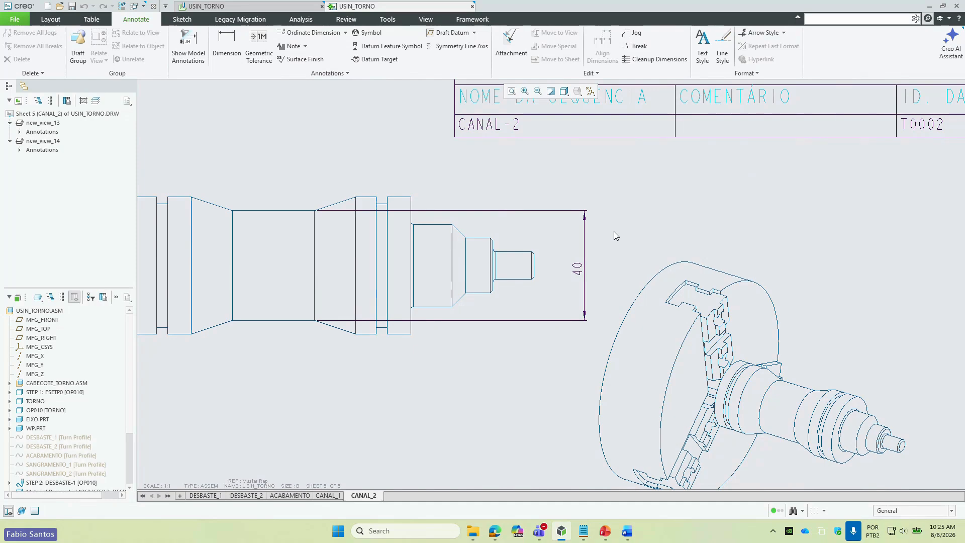
- Move the neck diameter dimension onto the central neck in the CANAL_2 front view
{"action": "scroll", "coordinate": [457, 251], "scroll_direction": "down", "scroll_amount": 4}
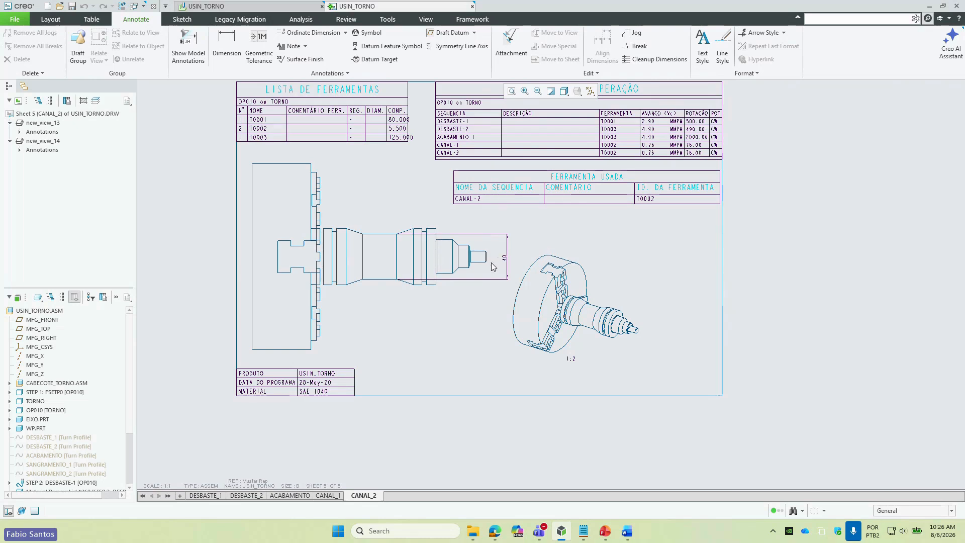
{"action": "left_click", "coordinate": [504, 258]}
{"action": "left_click_drag", "start_coordinate": [504, 257], "coordinate": [378, 255]}
{"action": "left_click", "coordinate": [662, 251]}
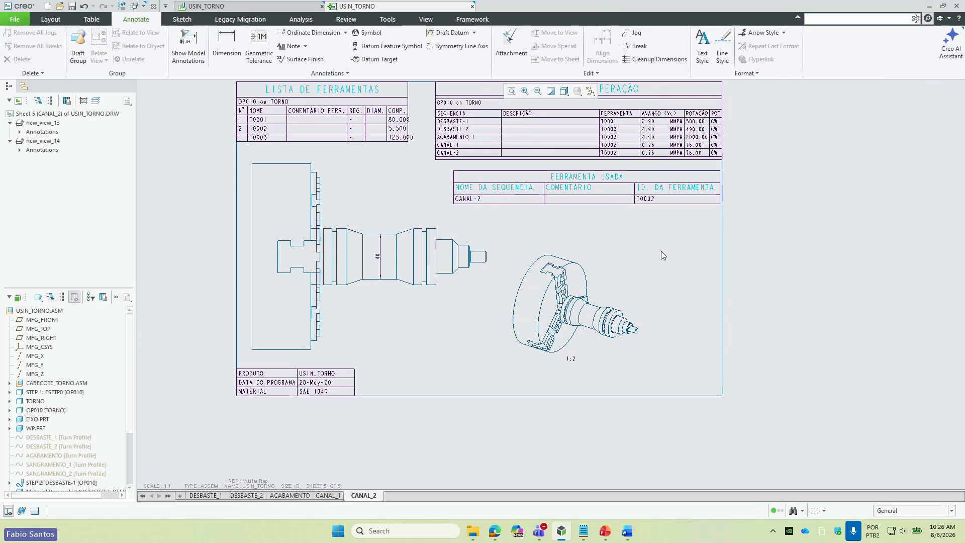
{"action": "middle_click_drag", "start_coordinate": [372, 172], "coordinate": [396, 231]}
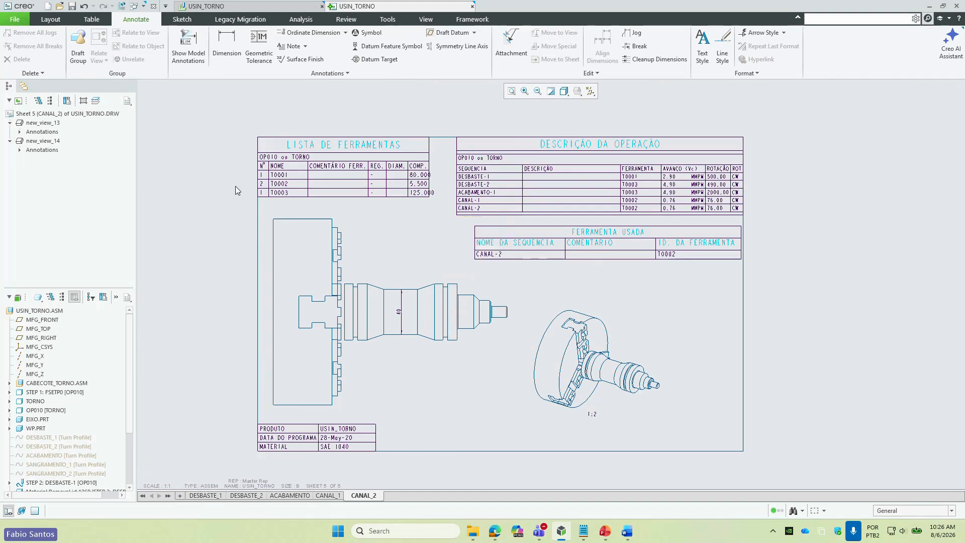
- Close the USIN_TORNO drawing and manufacturing assembly, and erase all objects that are not displayed from the session
{"action": "left_click", "coordinate": [153, 7]}
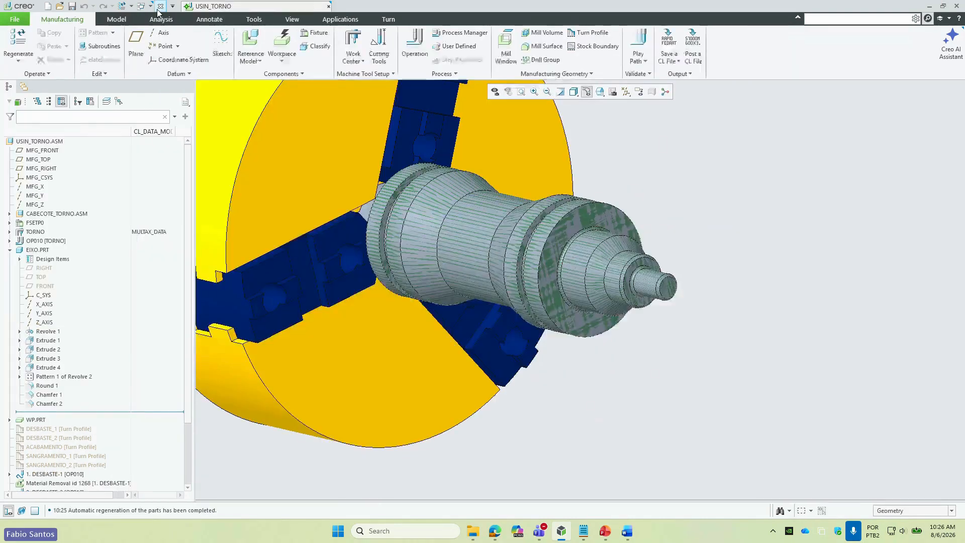
{"action": "left_click", "coordinate": [160, 7]}
{"action": "left_click", "coordinate": [131, 45]}
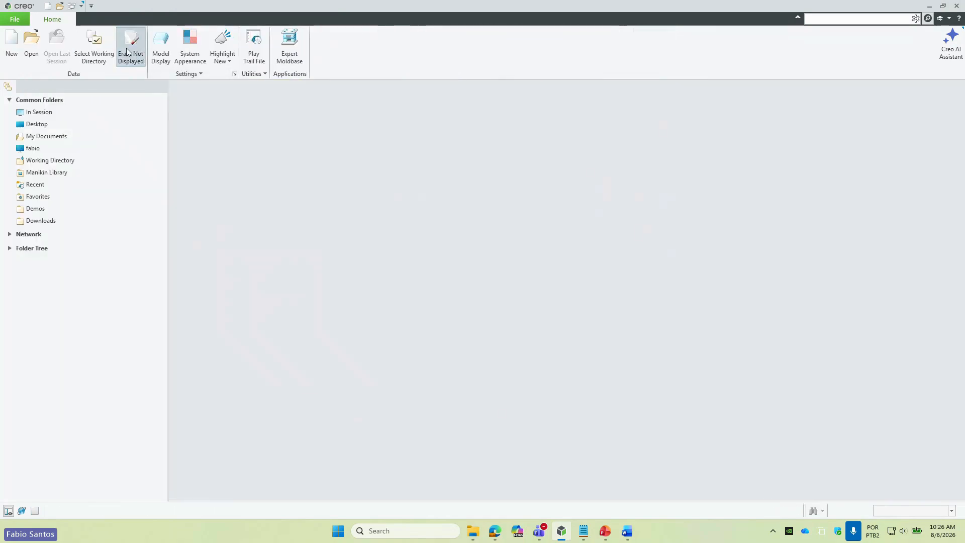
{"action": "key", "text": "Return"}
- Create a new NC assembly manufacturing model named mfg0001 with the default template
{"action": "left_click", "coordinate": [10, 48]}
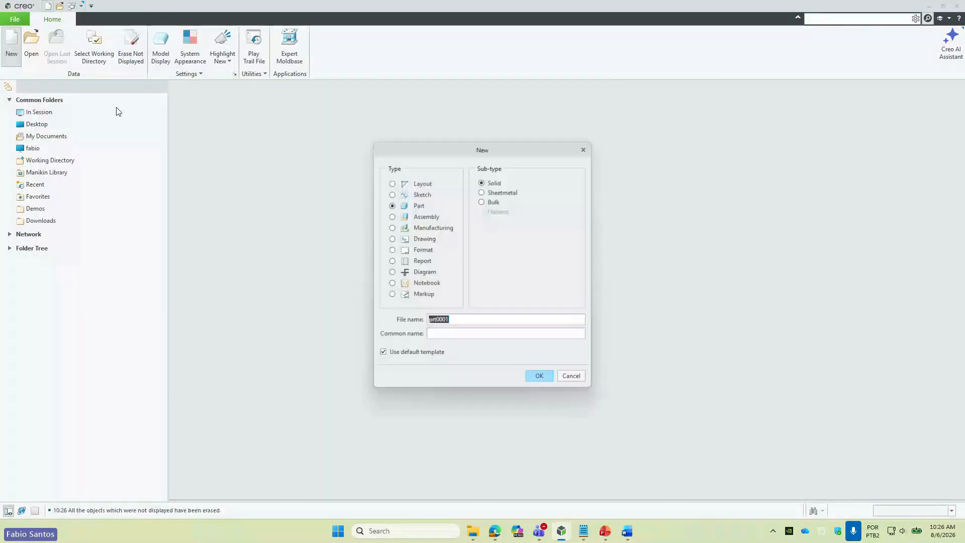
{"action": "left_click", "coordinate": [392, 228]}
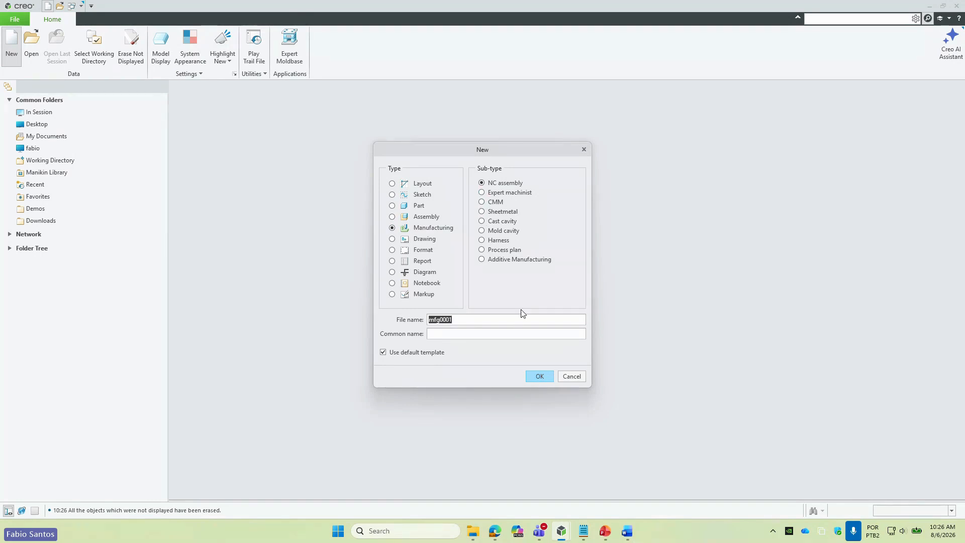
{"action": "left_click", "coordinate": [537, 376]}
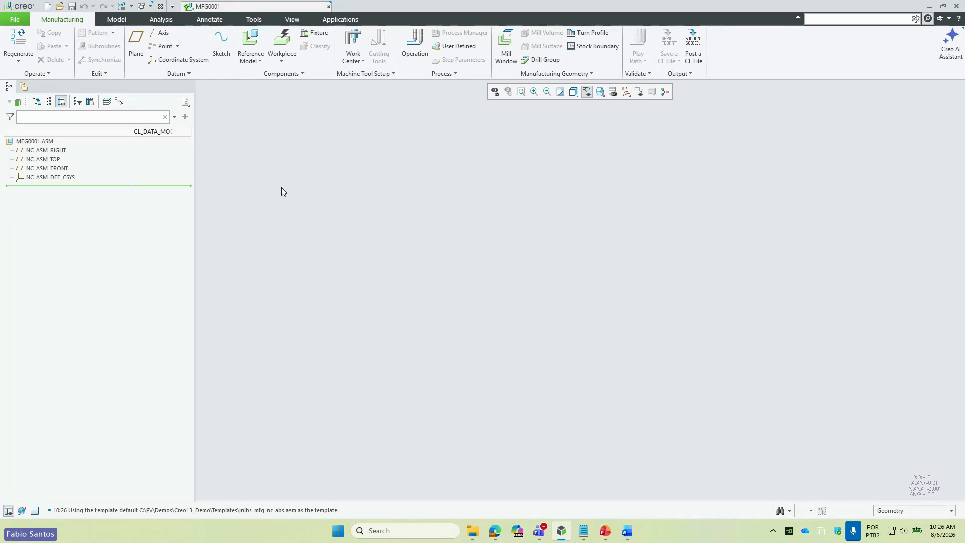
- Browse to the DXF folder inside CAM > Creo3 Mfg > Creo3 Mfg and set it as the working directory
{"action": "left_click", "coordinate": [59, 6]}
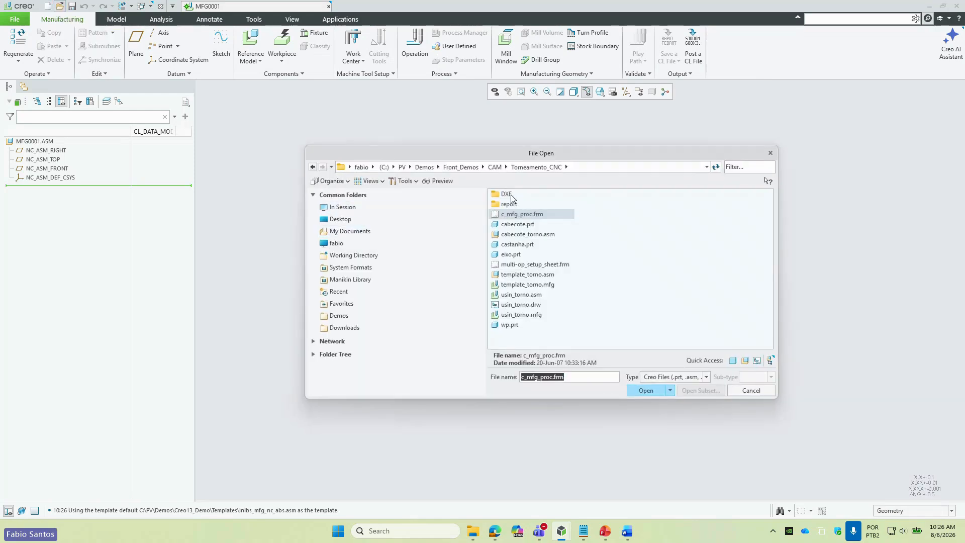
{"action": "left_click", "coordinate": [492, 168]}
{"action": "right_click", "coordinate": [517, 268]}
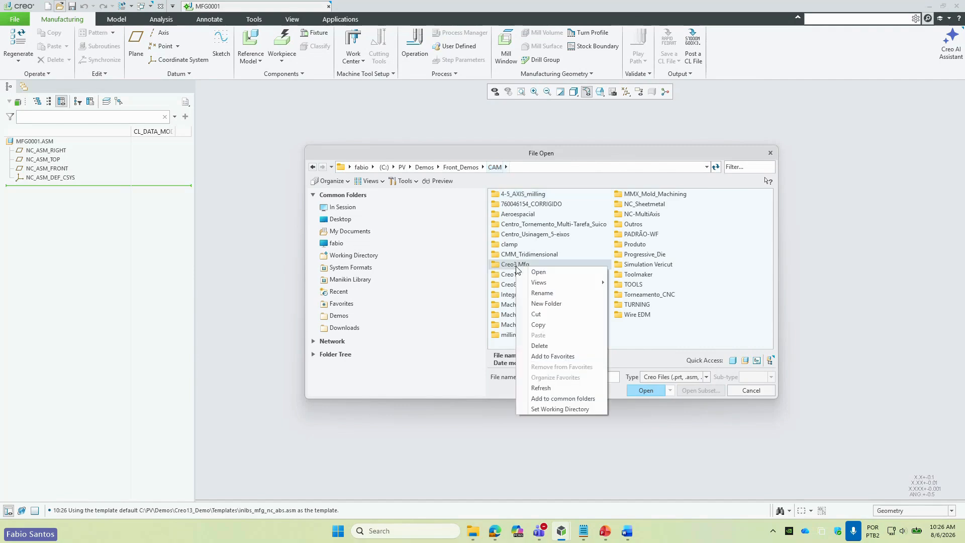
{"action": "left_click", "coordinate": [507, 265]}
{"action": "double_click", "coordinate": [507, 265]}
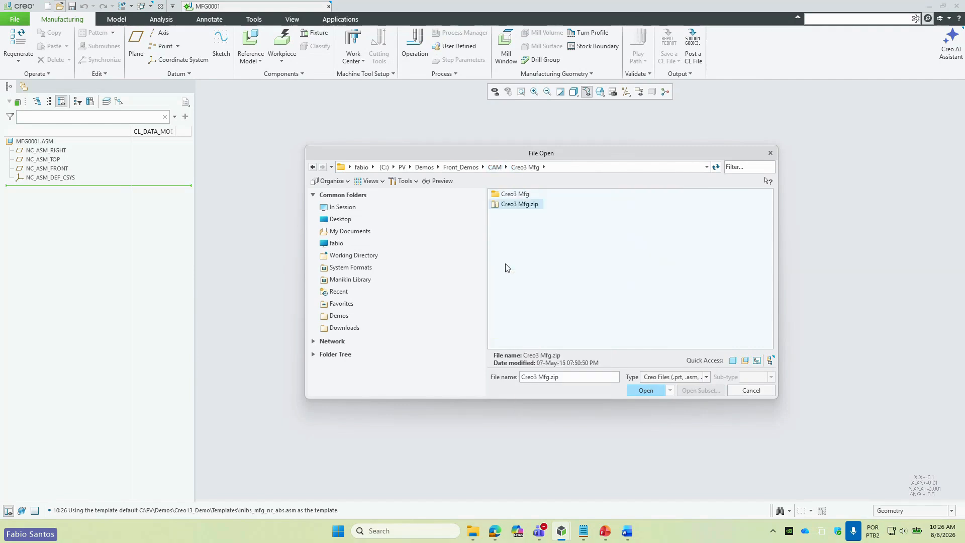
{"action": "left_click", "coordinate": [510, 194]}
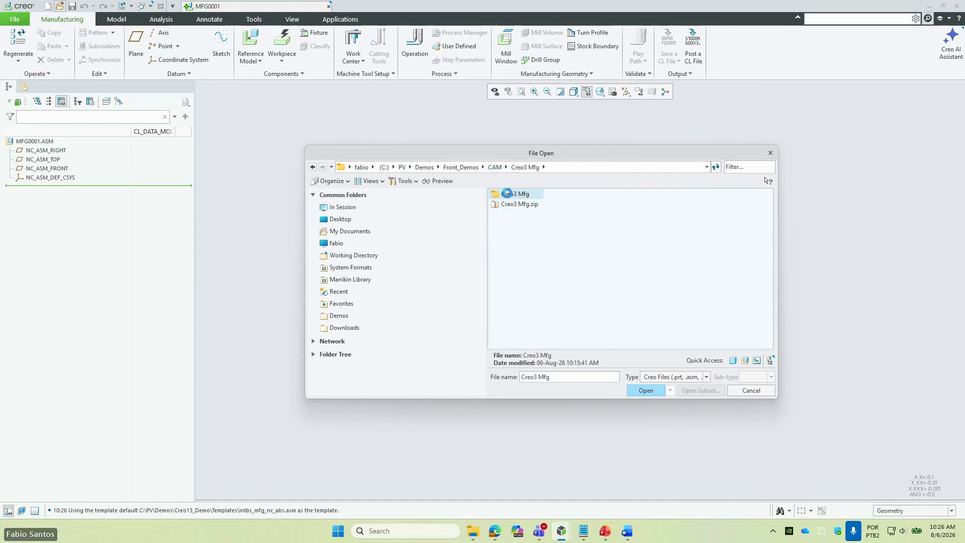
{"action": "double_click", "coordinate": [507, 193]}
{"action": "right_click", "coordinate": [506, 203]}
{"action": "left_click", "coordinate": [542, 347]}
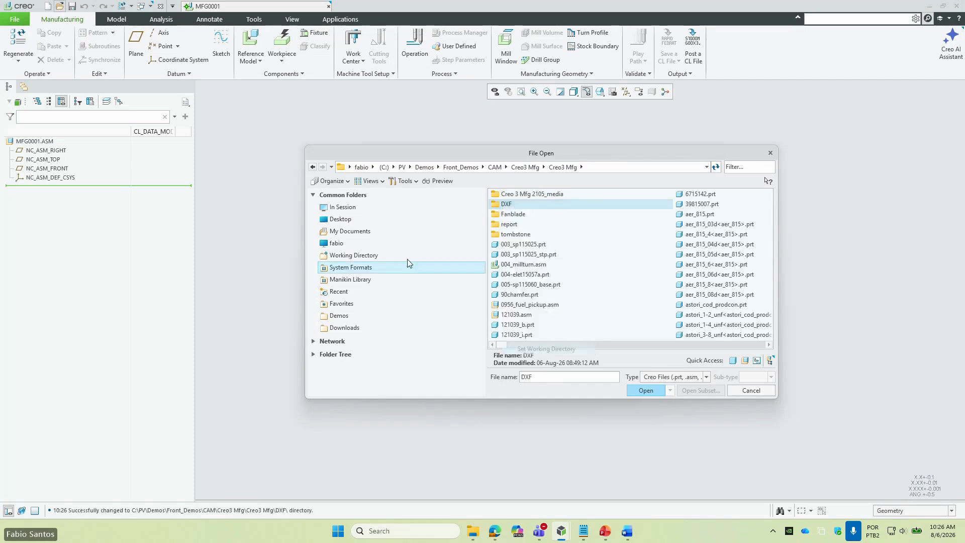
{"action": "left_click", "coordinate": [411, 257]}
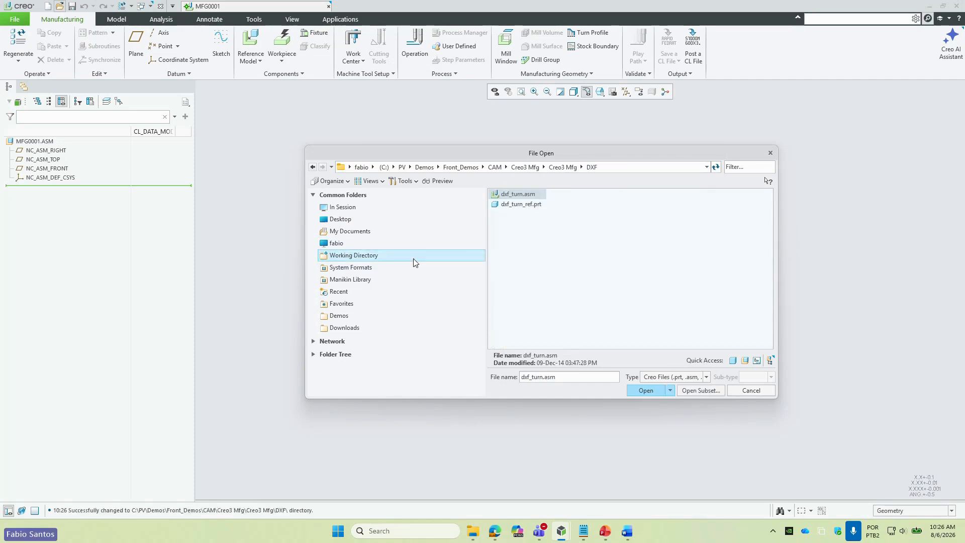
- List all file types in the DXF folder and import 72105.dxf as a part with the Automatic import type
{"action": "left_click", "coordinate": [678, 377]}
{"action": "left_click", "coordinate": [646, 137]}
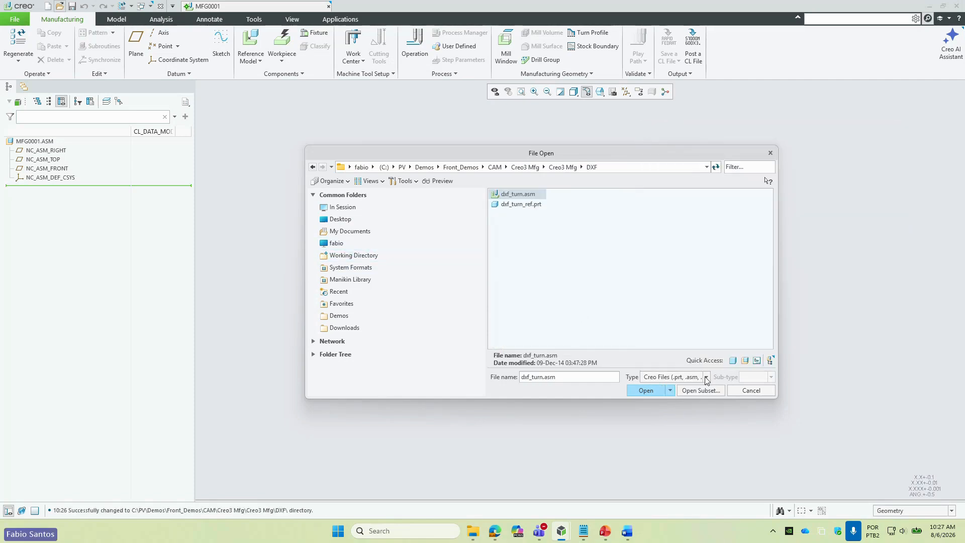
{"action": "left_click", "coordinate": [706, 378]}
{"action": "left_click", "coordinate": [657, 127]}
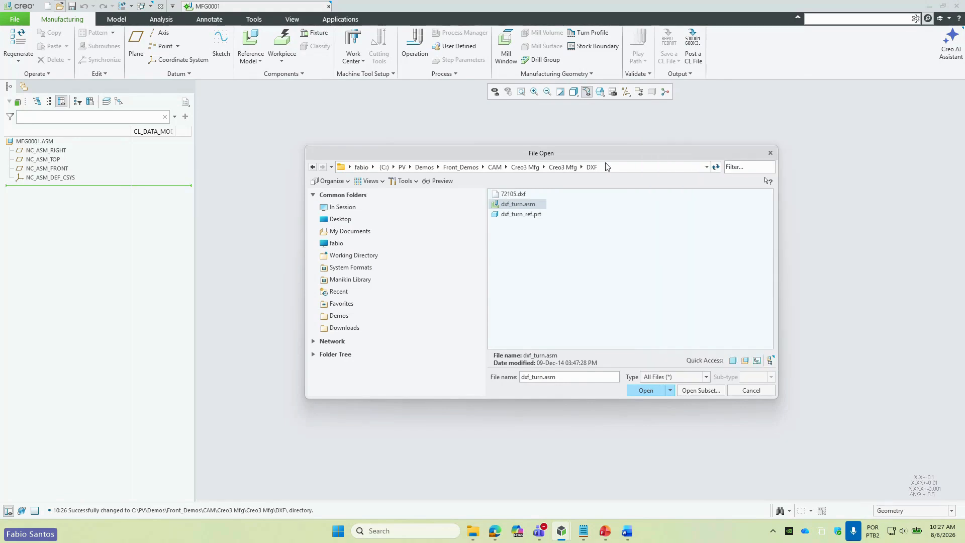
{"action": "double_click", "coordinate": [514, 195]}
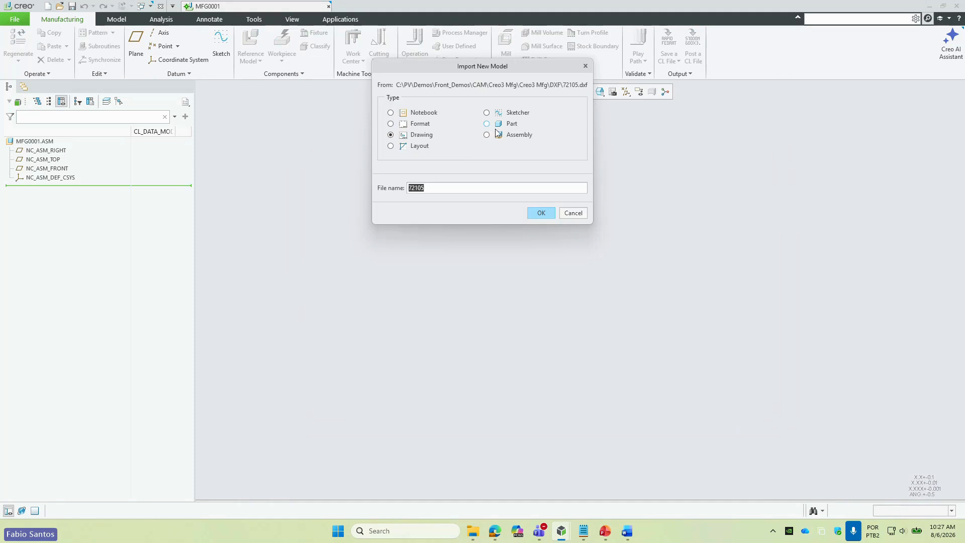
{"action": "left_click", "coordinate": [495, 126]}
{"action": "left_click", "coordinate": [539, 348]}
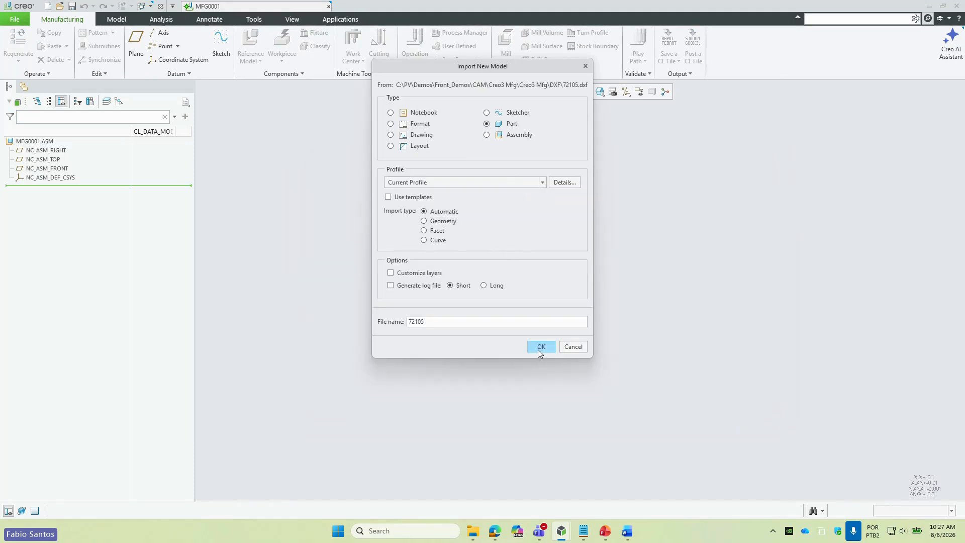
- Change the line colour of the upper section view's curves in the imported part to the dark blue Geometry system colour
{"action": "middle_click_drag", "start_coordinate": [554, 300], "coordinate": [603, 254]}
{"action": "scroll", "coordinate": [524, 285], "scroll_direction": "down", "scroll_amount": 3}
{"action": "scroll", "coordinate": [444, 305], "scroll_direction": "up", "scroll_amount": 3}
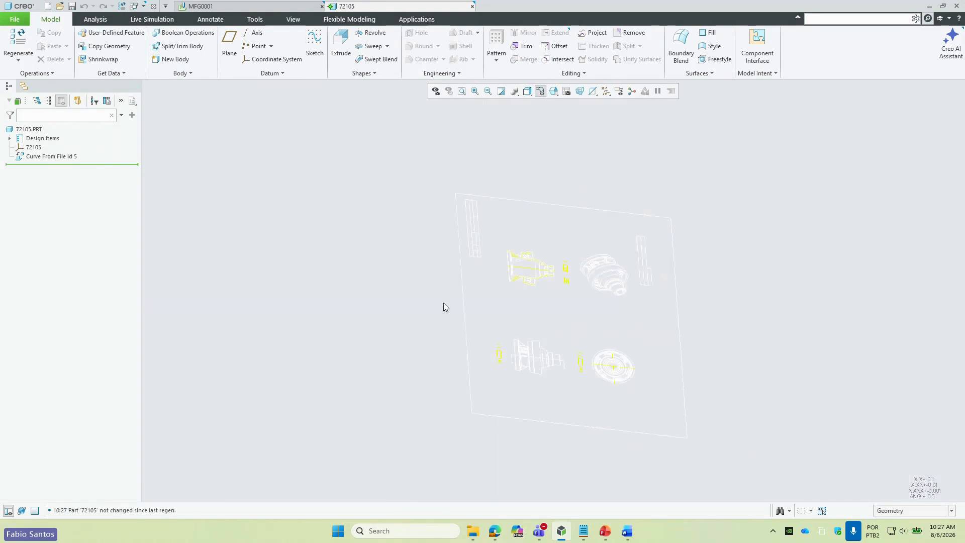
{"action": "scroll", "coordinate": [477, 272], "scroll_direction": "down", "scroll_amount": 5}
{"action": "left_click_drag", "start_coordinate": [447, 245], "coordinate": [569, 346]}
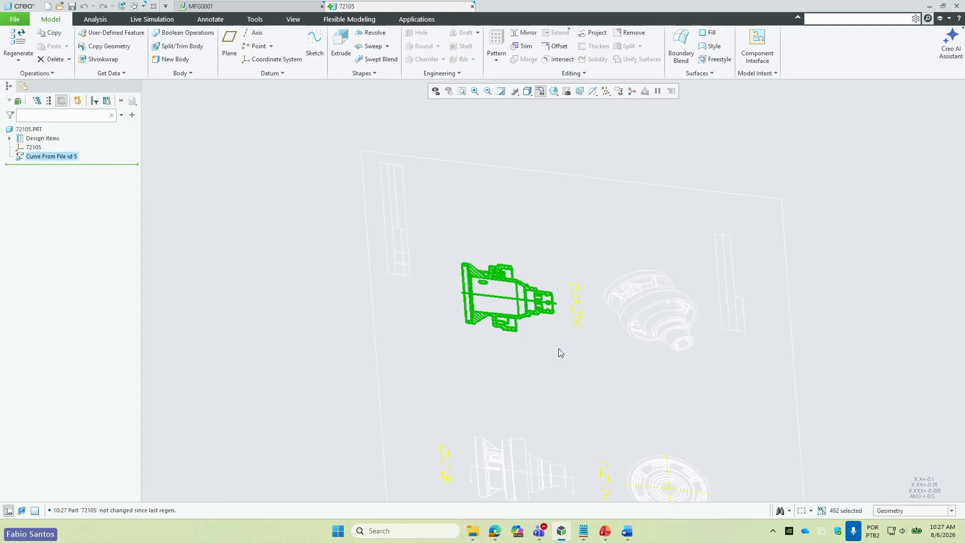
{"action": "right_click", "coordinate": [466, 227]}
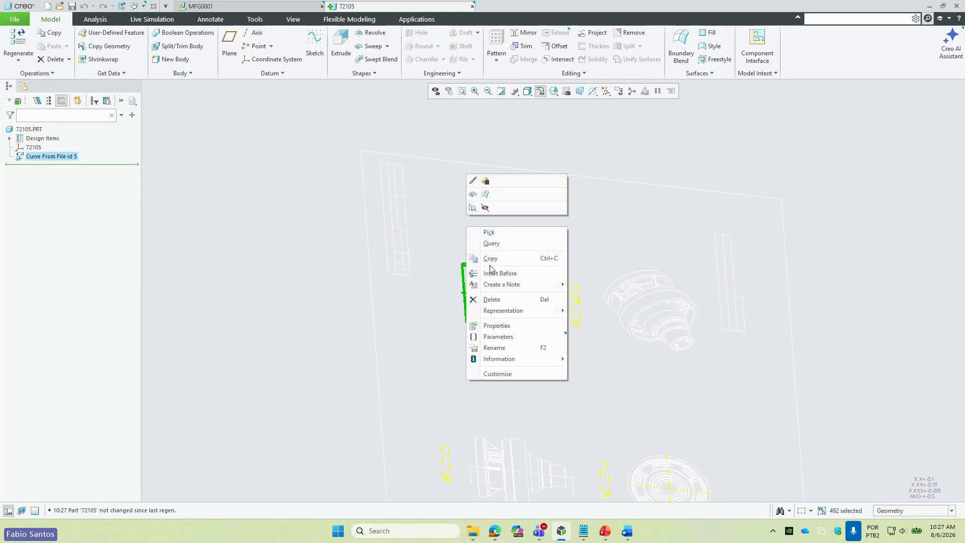
{"action": "left_click", "coordinate": [495, 326]}
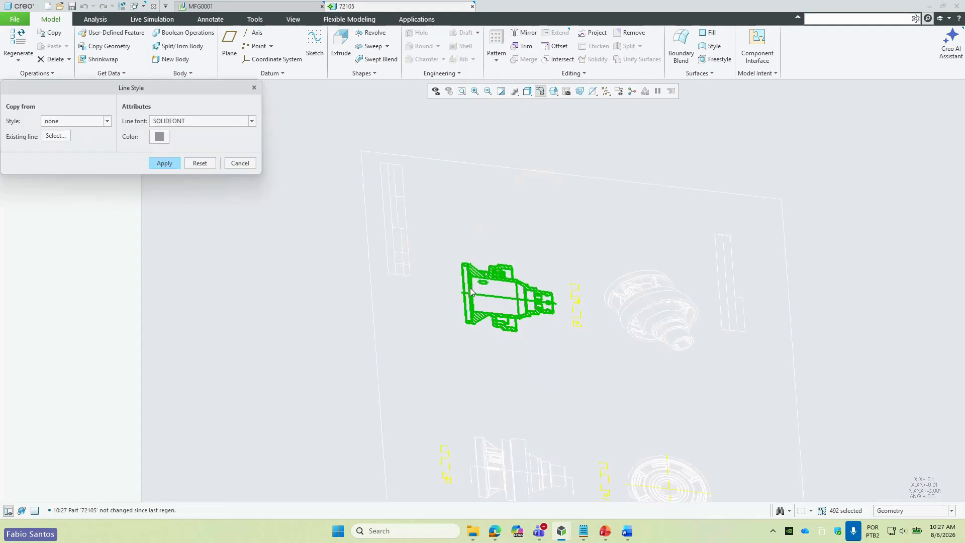
{"action": "left_click", "coordinate": [160, 136]}
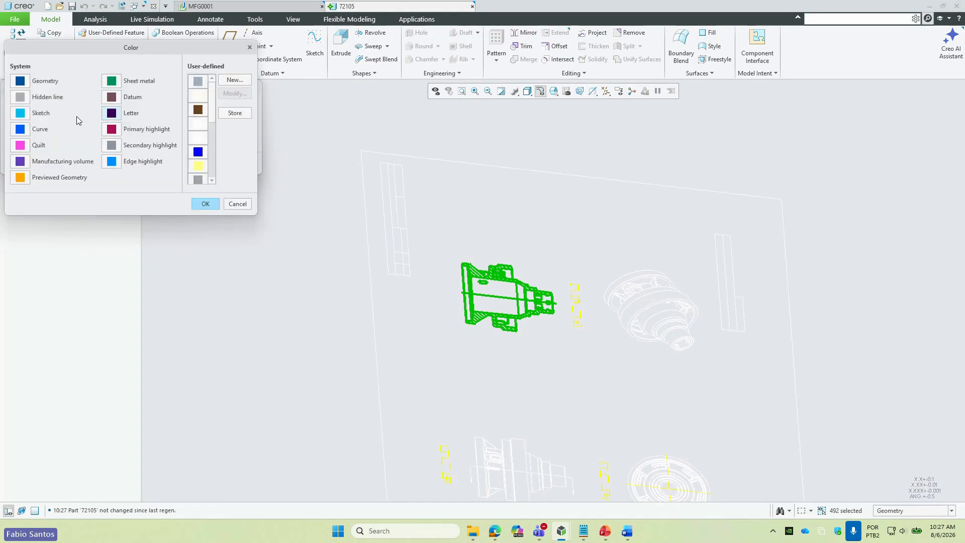
{"action": "left_click", "coordinate": [204, 204]}
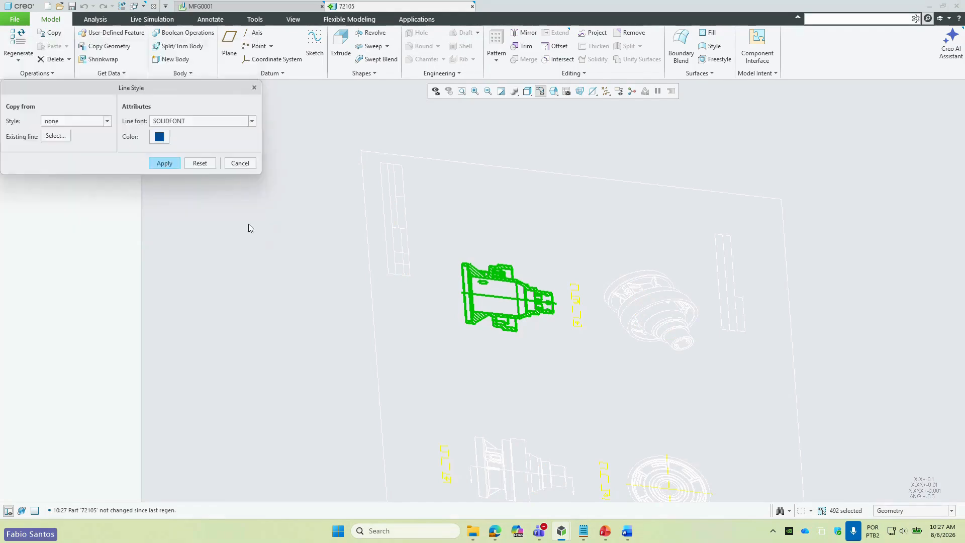
{"action": "left_click", "coordinate": [487, 212]}
{"action": "left_click", "coordinate": [166, 164]}
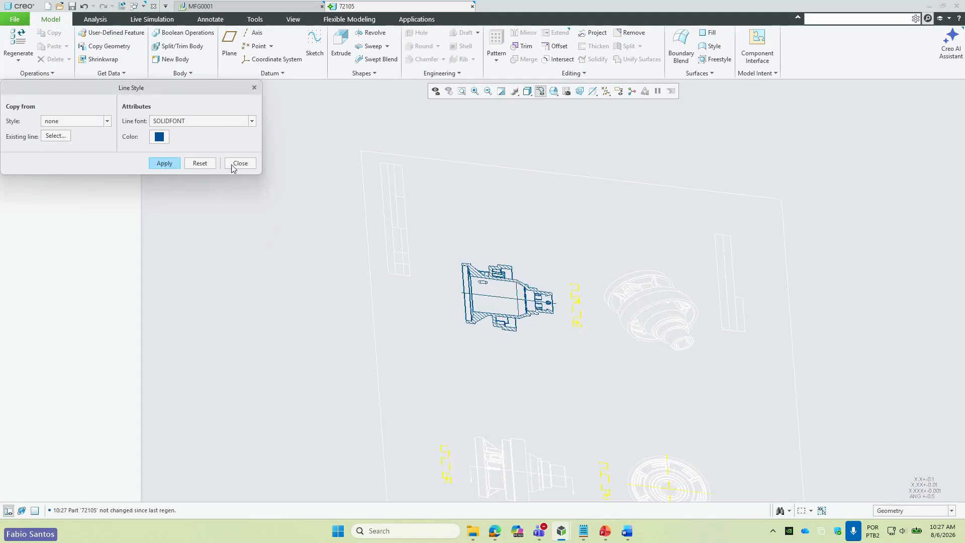
{"action": "left_click", "coordinate": [238, 164]}
{"action": "scroll", "coordinate": [467, 231], "scroll_direction": "up", "scroll_amount": 5}
{"action": "middle_click_drag", "start_coordinate": [485, 264], "coordinate": [462, 280]}
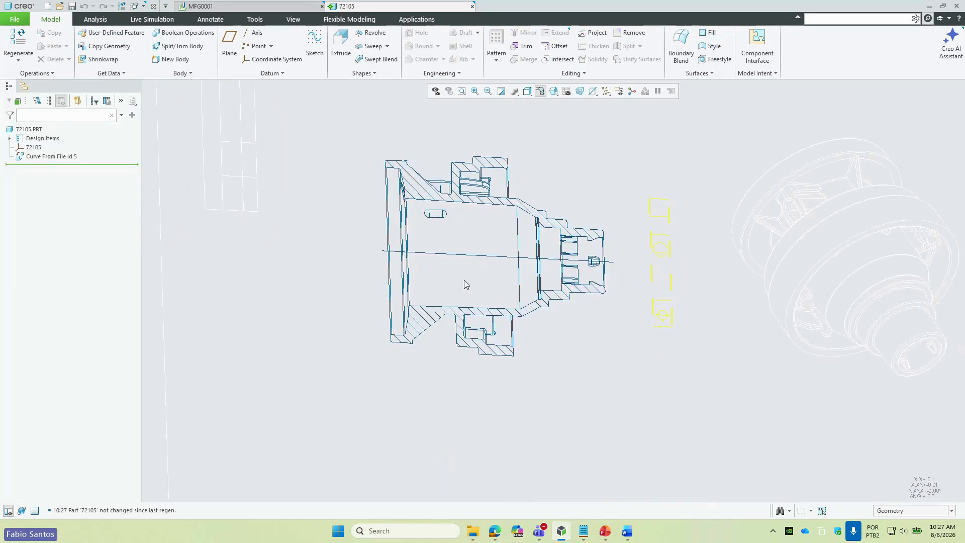
{"action": "scroll", "coordinate": [461, 281], "scroll_direction": "down", "scroll_amount": 2}
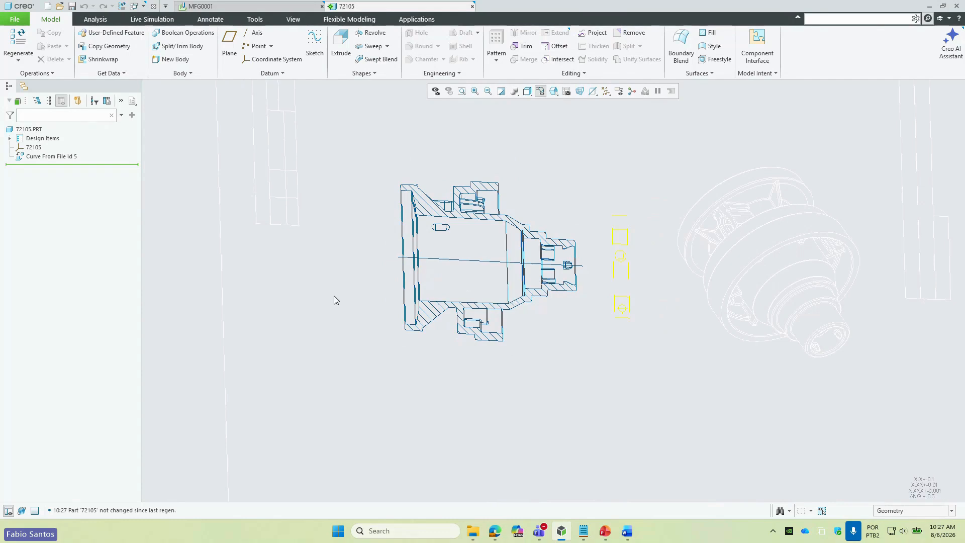
- Add a lathe work center with one turret and one spindle to MFG0001, accepting the default turning tool for turret 1
{"action": "left_click", "coordinate": [211, 6]}
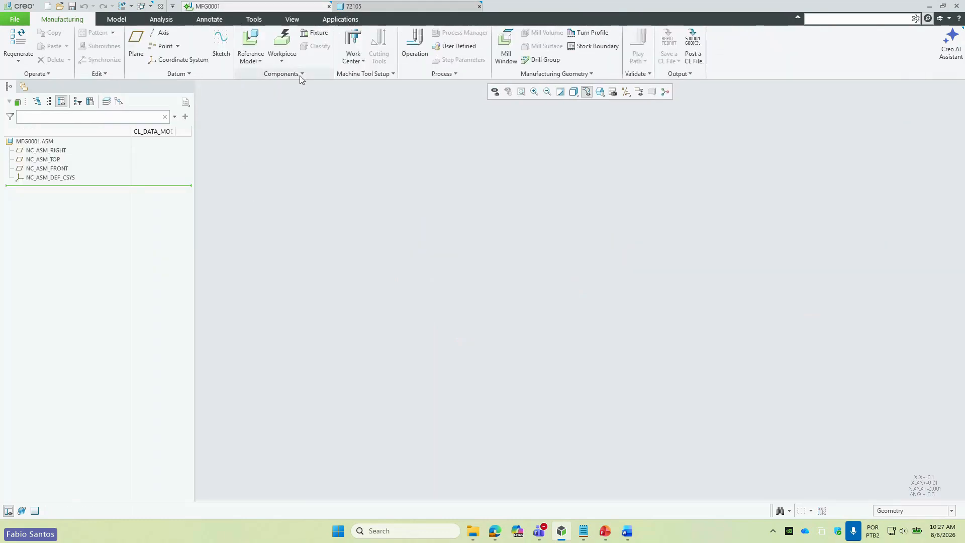
{"action": "left_click", "coordinate": [362, 61]}
{"action": "mouse_move", "coordinate": [369, 95]}
{"action": "left_click", "coordinate": [389, 115]}
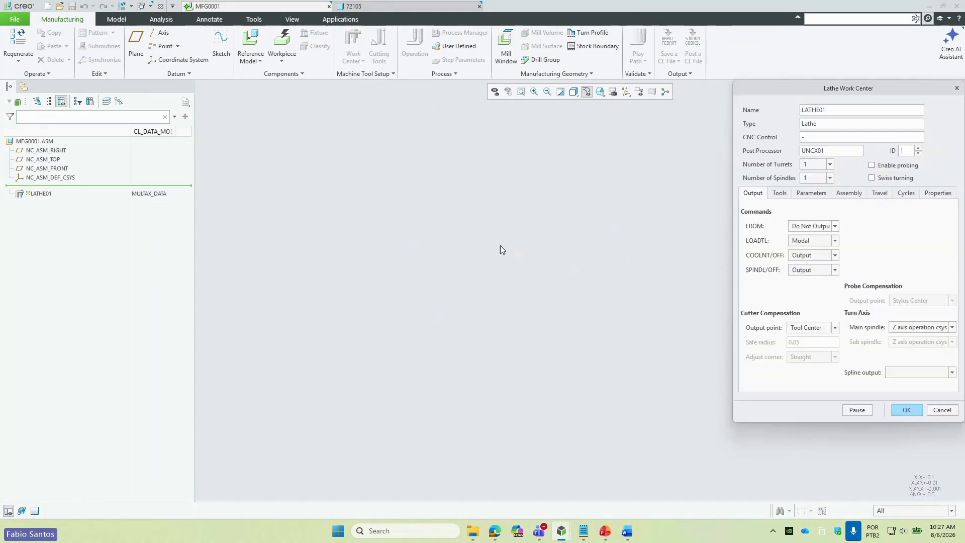
{"action": "left_click", "coordinate": [785, 195]}
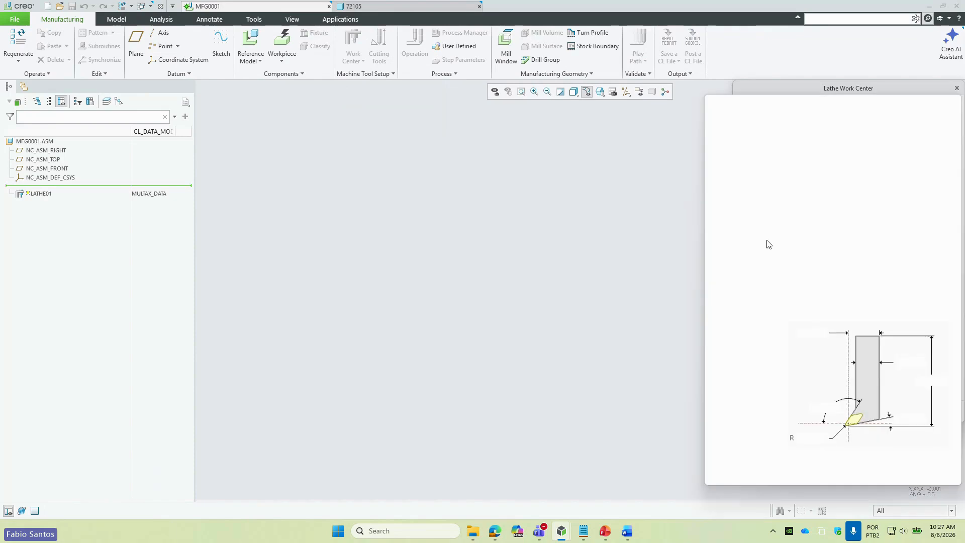
{"action": "left_click", "coordinate": [816, 466]}
{"action": "left_click", "coordinate": [914, 481]}
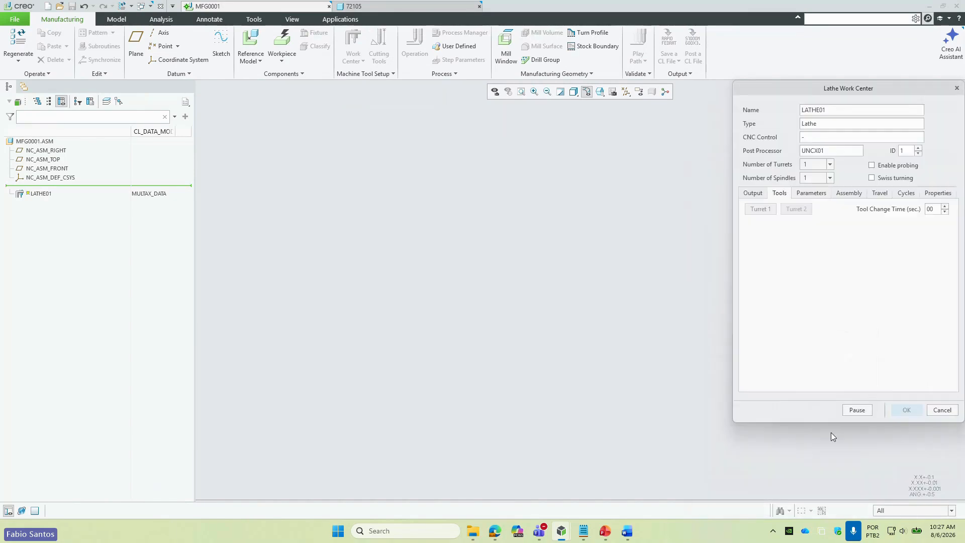
{"action": "left_click", "coordinate": [905, 411]}
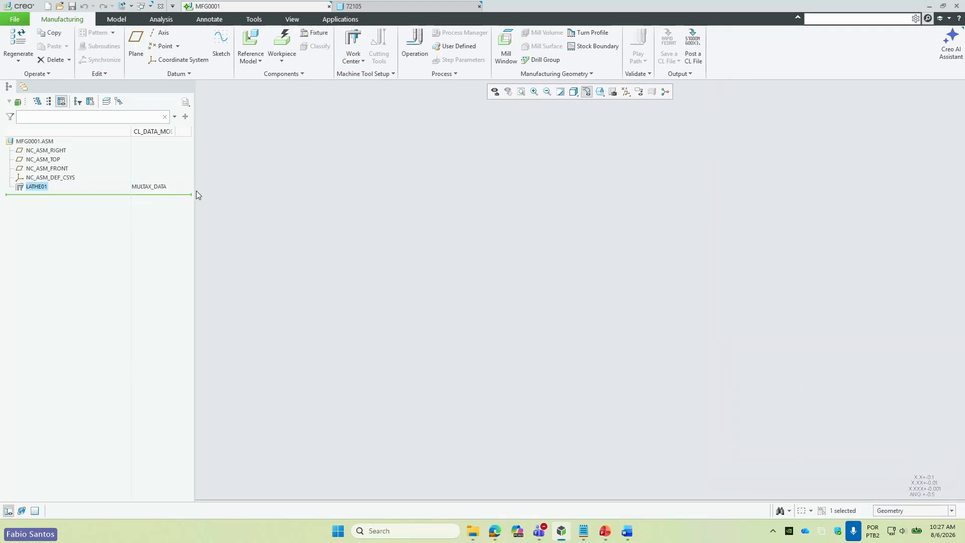
- Assemble 72105.prt from the session as the reference model with the Default constraint and accept the proposed absolute accuracy
{"action": "left_click", "coordinate": [251, 42]}
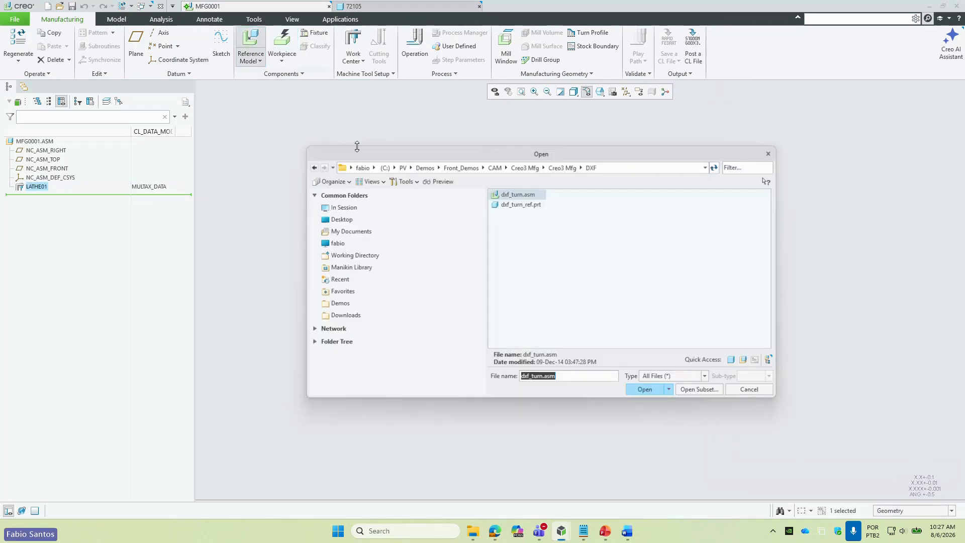
{"action": "left_click", "coordinate": [372, 207]}
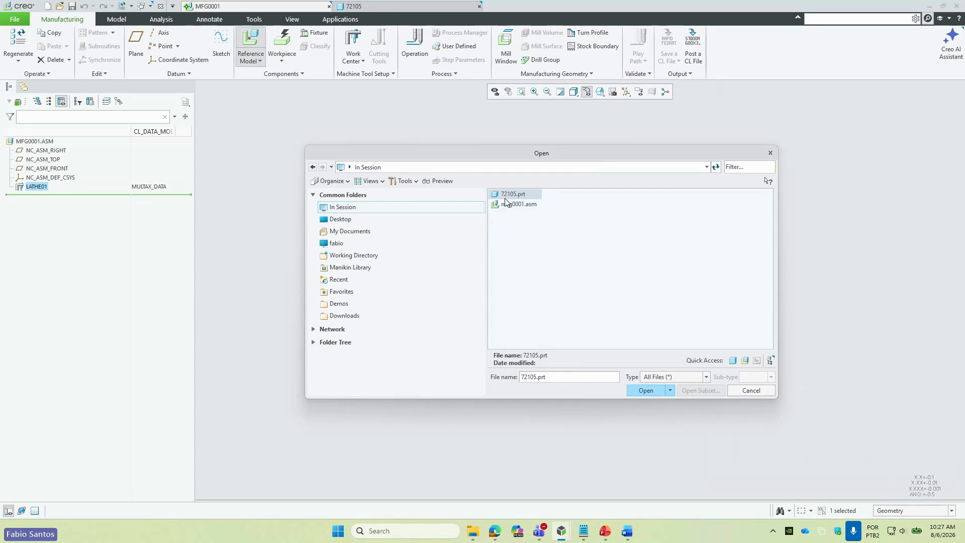
{"action": "double_click", "coordinate": [508, 194]}
{"action": "left_click", "coordinate": [362, 130]}
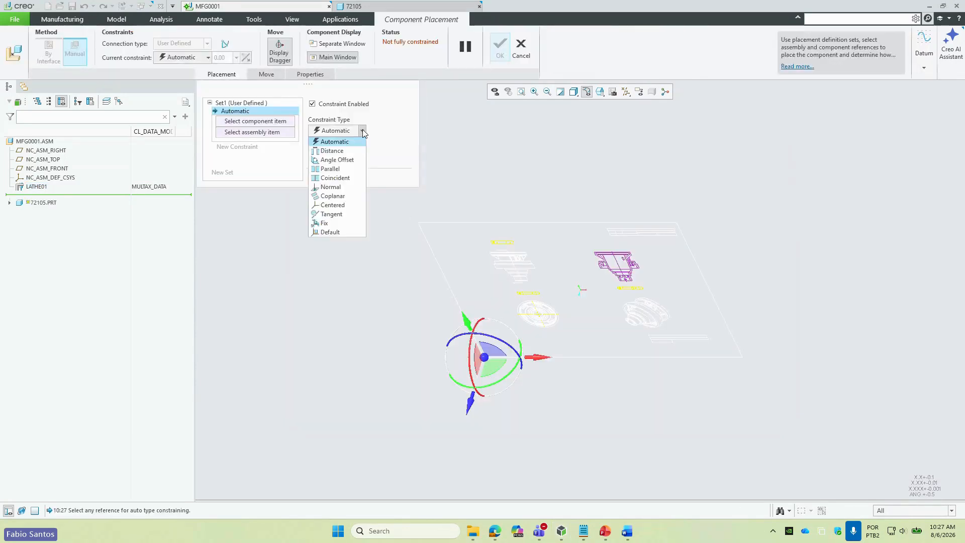
{"action": "left_click", "coordinate": [344, 231]}
{"action": "middle_click", "coordinate": [477, 214]}
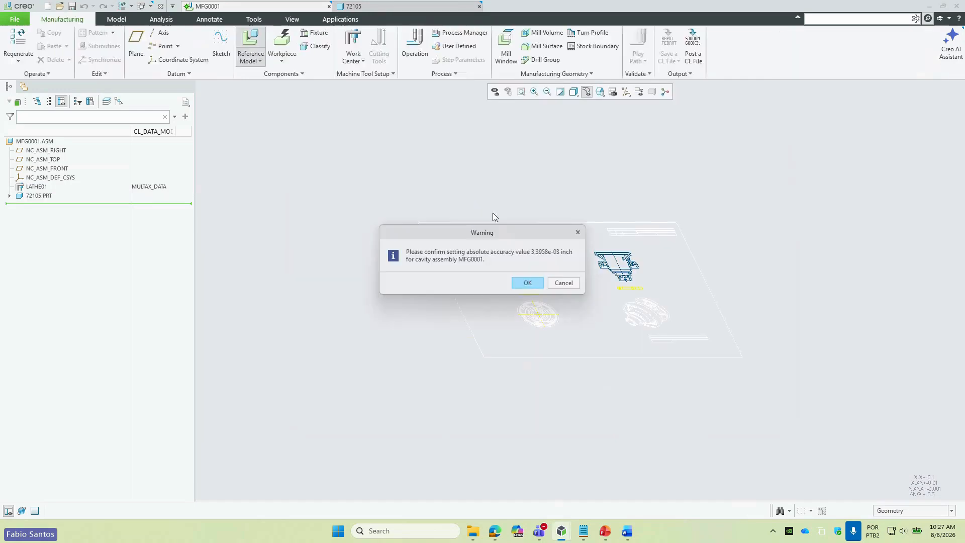
{"action": "left_click", "coordinate": [528, 282]}
- Start a datum coordinate system with its origin where the section view's centreline crosses the vertical end face of the narrow end
{"action": "middle_click_drag", "start_coordinate": [528, 282], "coordinate": [560, 247]}
{"action": "scroll", "coordinate": [537, 208], "scroll_direction": "up", "scroll_amount": 3}
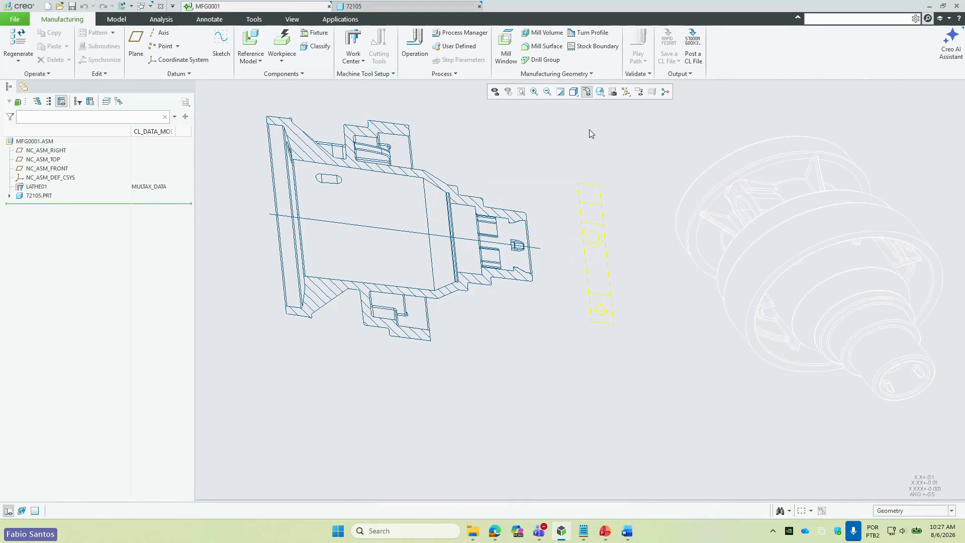
{"action": "left_click", "coordinate": [180, 60]}
{"action": "scroll", "coordinate": [526, 241], "scroll_direction": "up", "scroll_amount": 2}
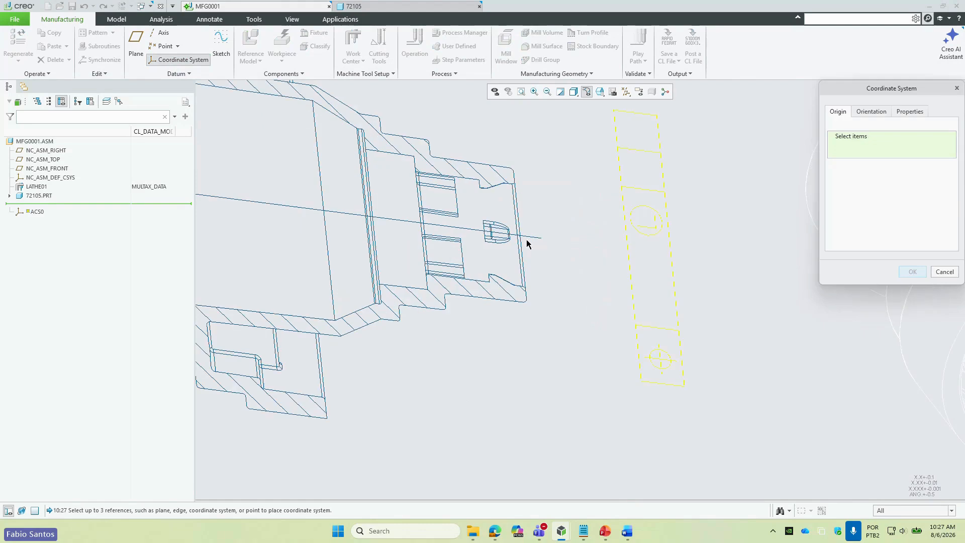
{"action": "left_click", "coordinate": [526, 240]}
{"action": "left_click", "coordinate": [518, 227], "text": "ctrl"}
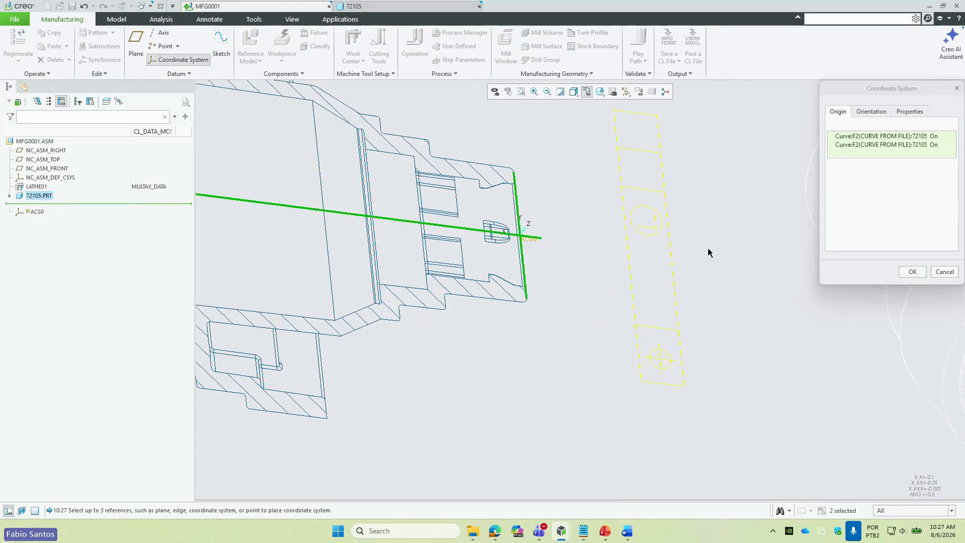
- Orient the coordinate system with Z along the centreline, flipped to point out of the part, and X along the end face, and create it
{"action": "left_click", "coordinate": [871, 112]}
{"action": "left_click", "coordinate": [929, 178]}
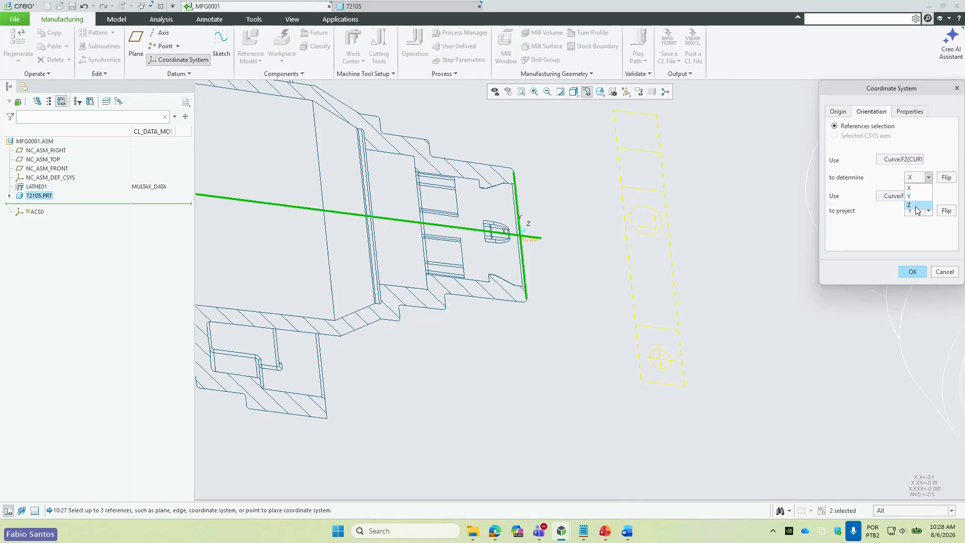
{"action": "left_click", "coordinate": [910, 204]}
{"action": "left_click", "coordinate": [946, 180]}
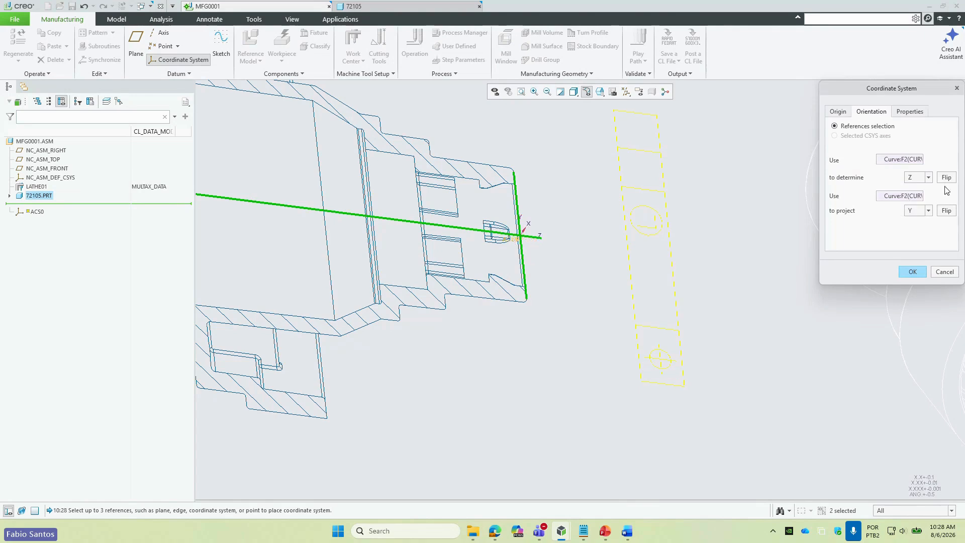
{"action": "left_click", "coordinate": [929, 211]}
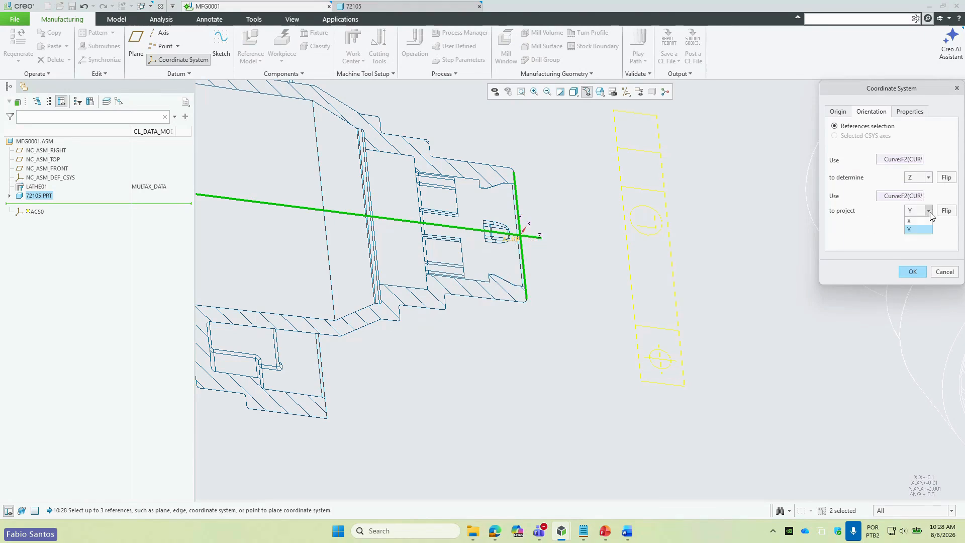
{"action": "left_click", "coordinate": [911, 221]}
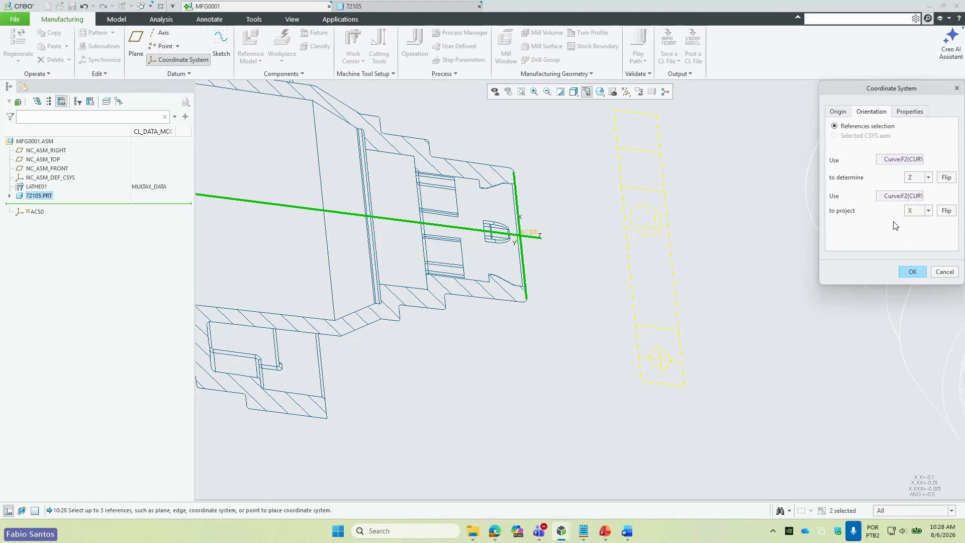
{"action": "left_click", "coordinate": [913, 272]}
{"action": "left_click", "coordinate": [562, 227]}
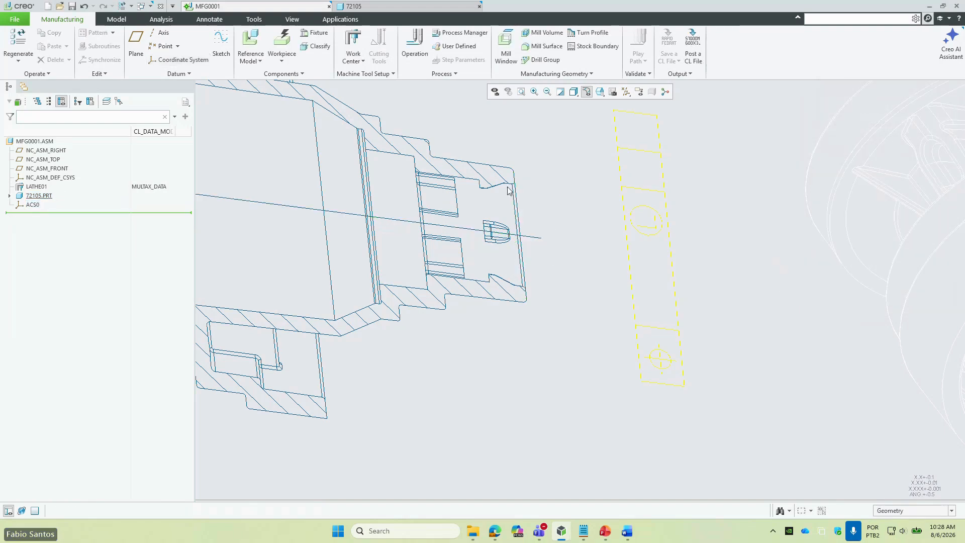
- Create an operation on work center LATHE01 with coordinate system ACS0 as program zero
{"action": "scroll", "coordinate": [562, 257], "scroll_direction": "up", "scroll_amount": 2}
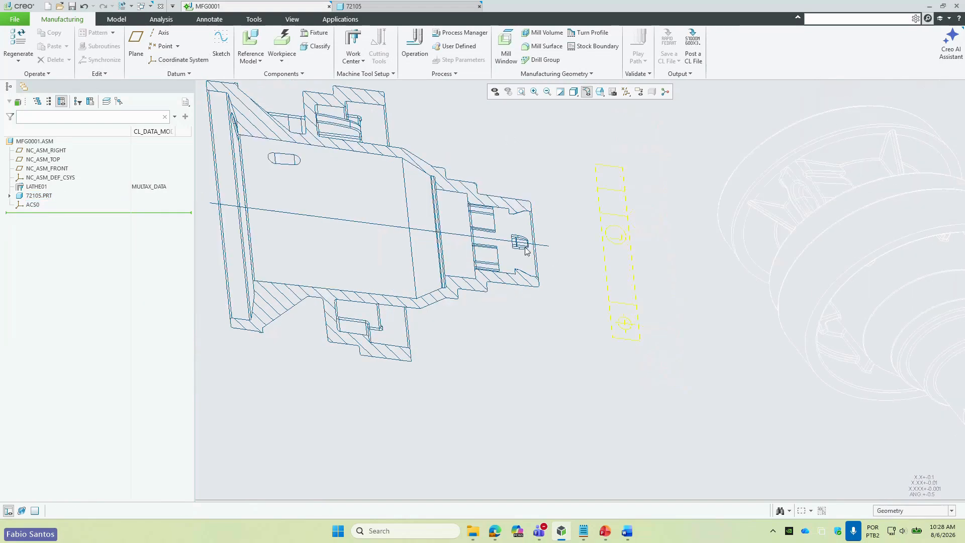
{"action": "left_click", "coordinate": [415, 48]}
{"action": "left_click", "coordinate": [33, 204]}
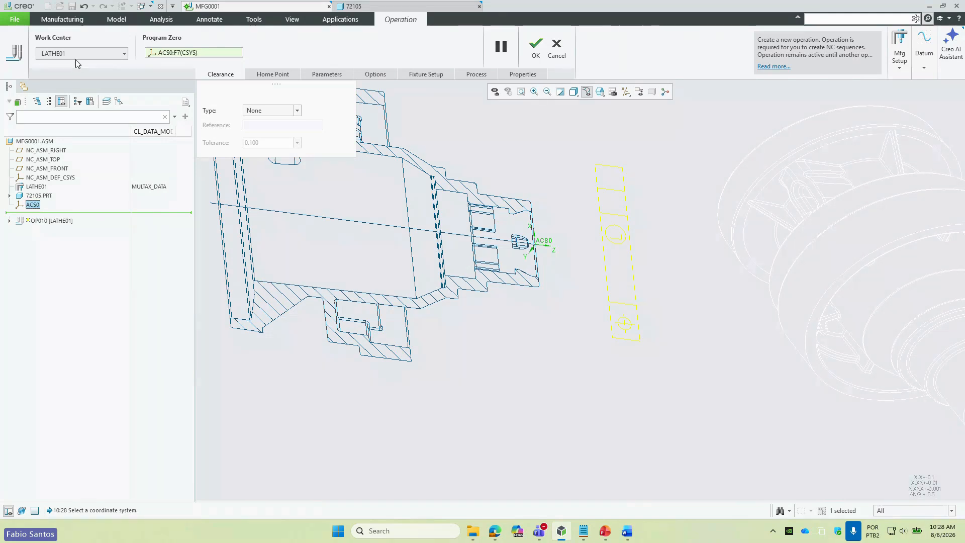
{"action": "left_click", "coordinate": [536, 47]}
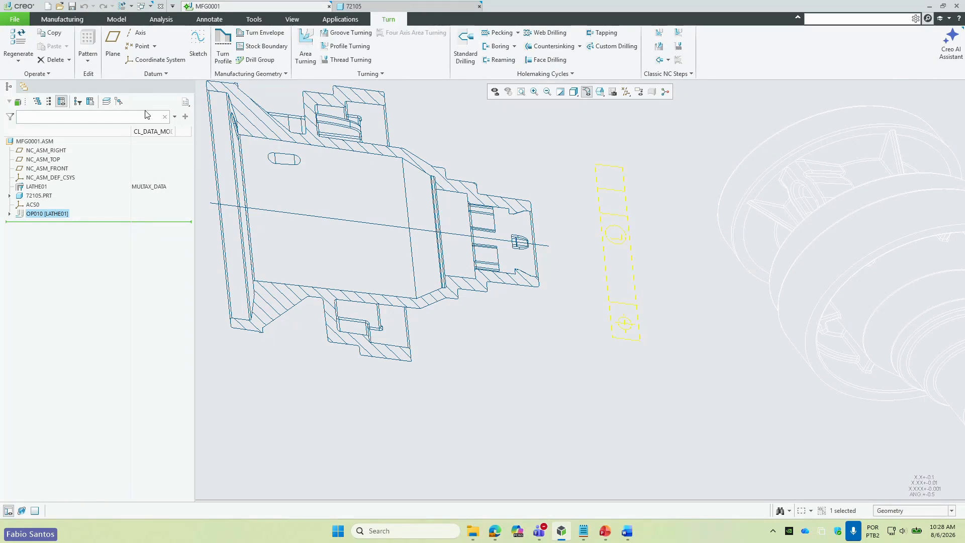
- Start a turn profile placed on coordinate system ACS0 and set its profile method to Sketch
{"action": "left_click", "coordinate": [62, 19]}
{"action": "middle_click_drag", "start_coordinate": [565, 240], "coordinate": [501, 287]}
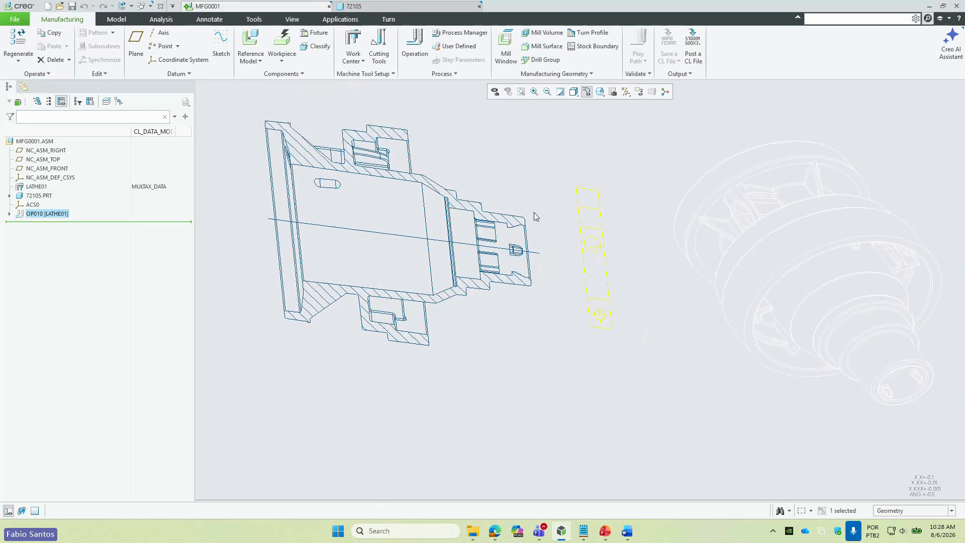
{"action": "left_click", "coordinate": [588, 33]}
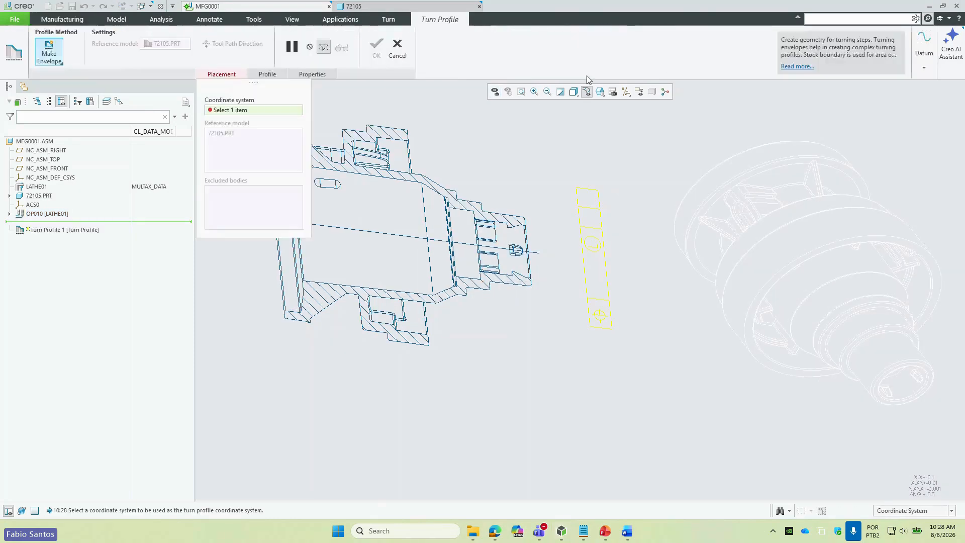
{"action": "left_click", "coordinate": [31, 204]}
{"action": "left_click", "coordinate": [49, 56]}
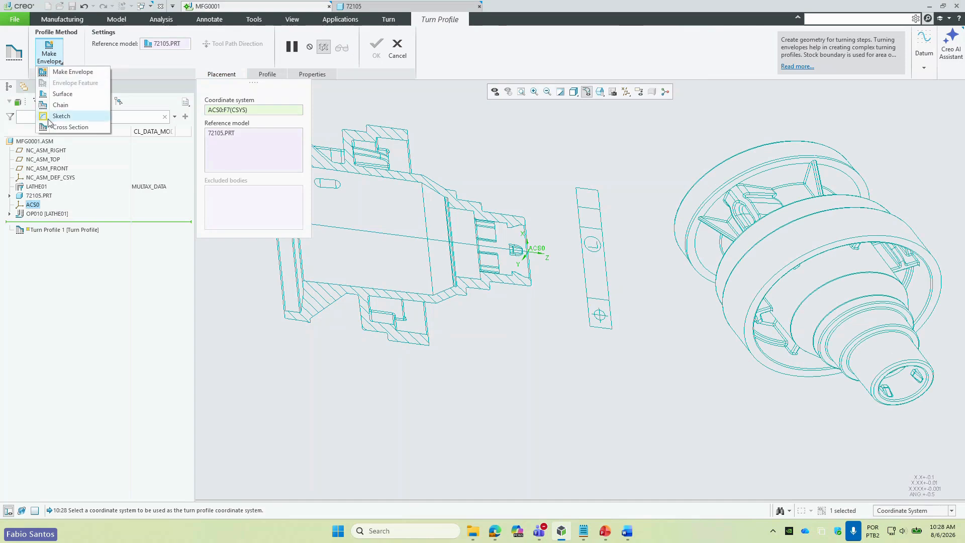
{"action": "left_click", "coordinate": [61, 116]}
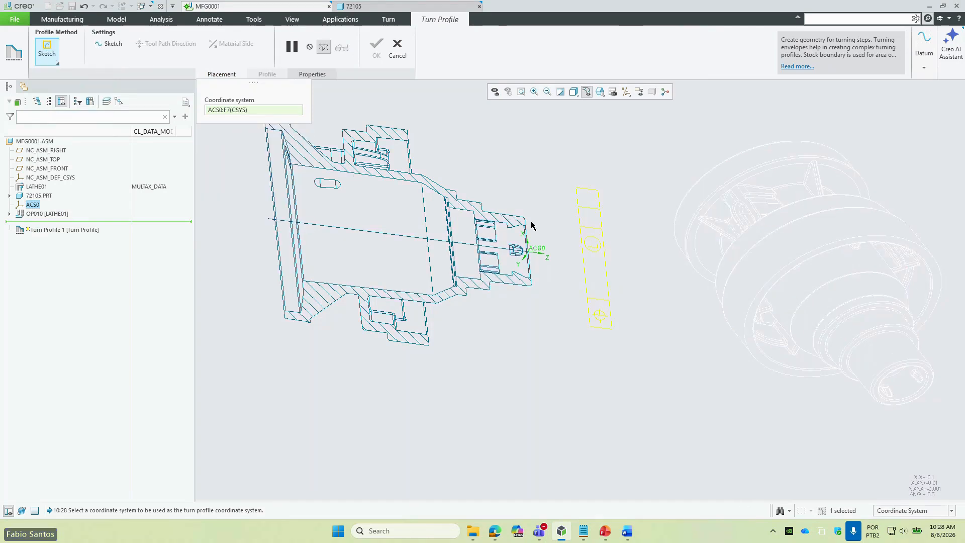
- Enter the turn profile's sketch with the default orientation and add ACS0 as a sketch reference
{"action": "left_click", "coordinate": [108, 43]}
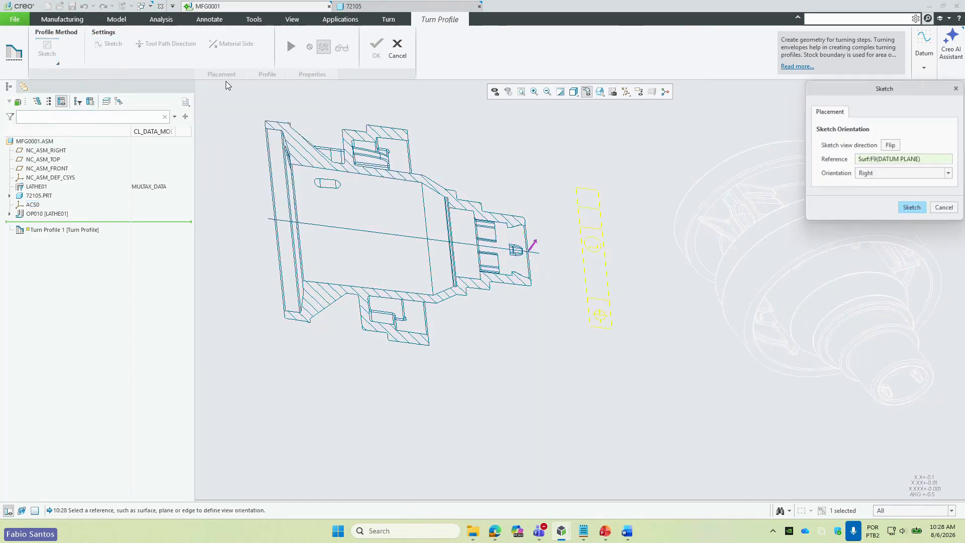
{"action": "left_click", "coordinate": [910, 209]}
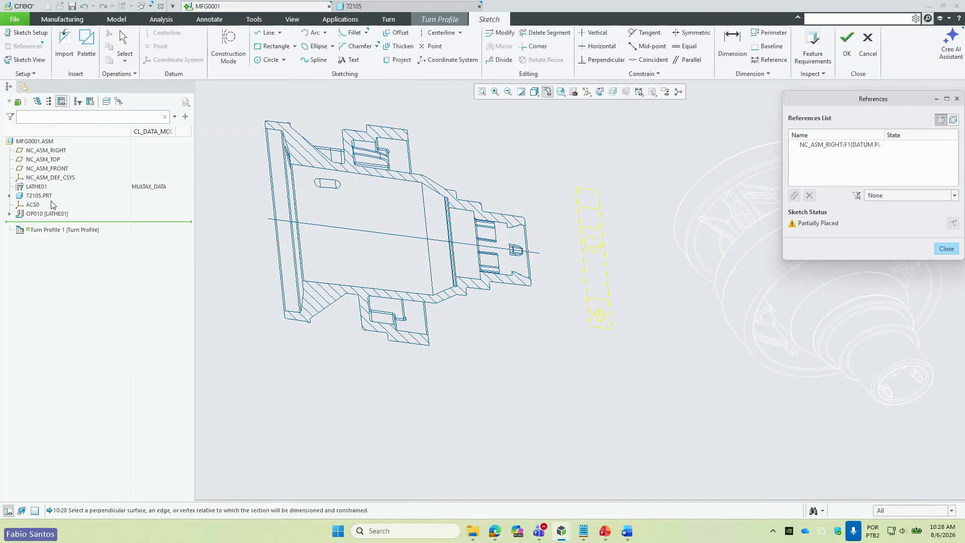
{"action": "left_click", "coordinate": [33, 205]}
{"action": "left_click", "coordinate": [946, 249]}
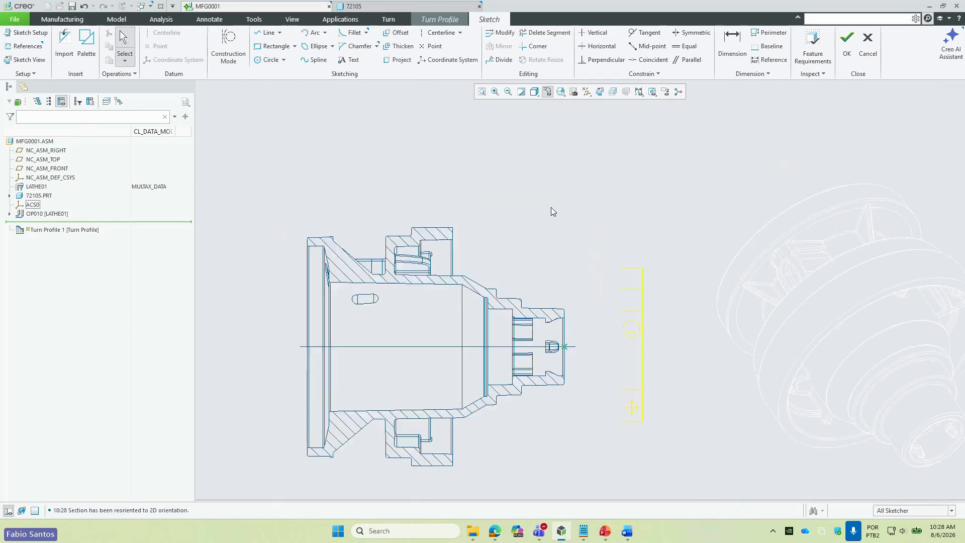
- Project the chain of stepped outer contour curves above the centreline and the flange's vertical end face into the sketch
{"action": "scroll", "coordinate": [551, 207], "scroll_direction": "down", "scroll_amount": 3}
{"action": "left_click", "coordinate": [397, 60]}
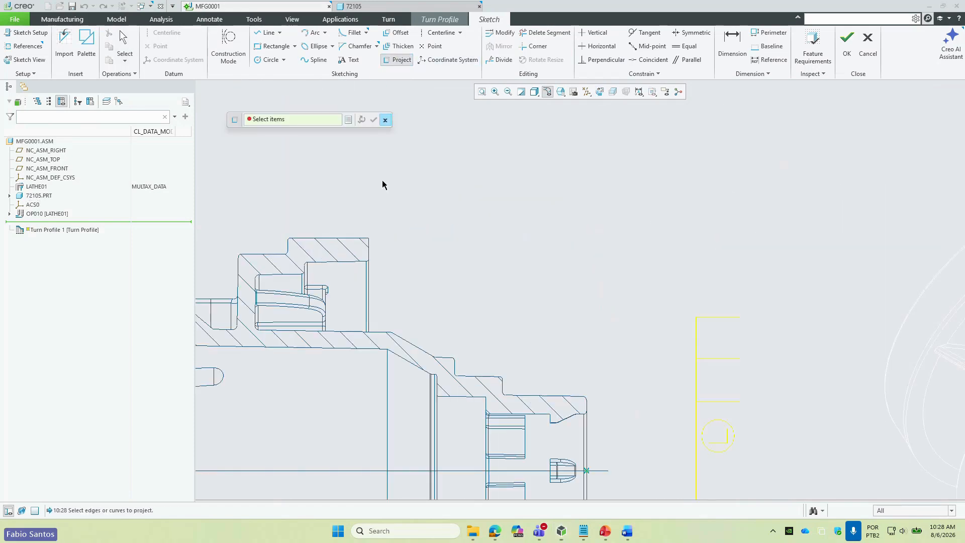
{"action": "left_click", "coordinate": [334, 331]}
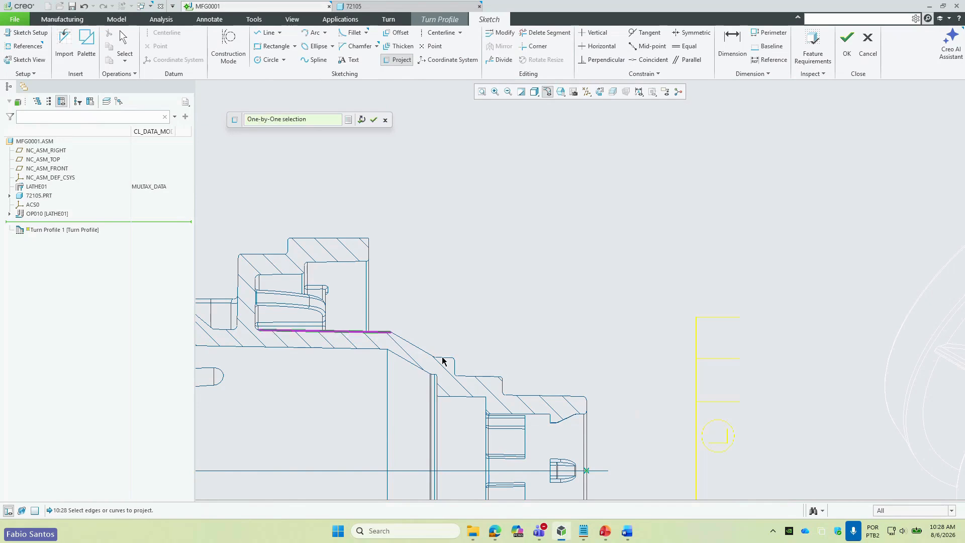
{"action": "left_click", "coordinate": [548, 400]}
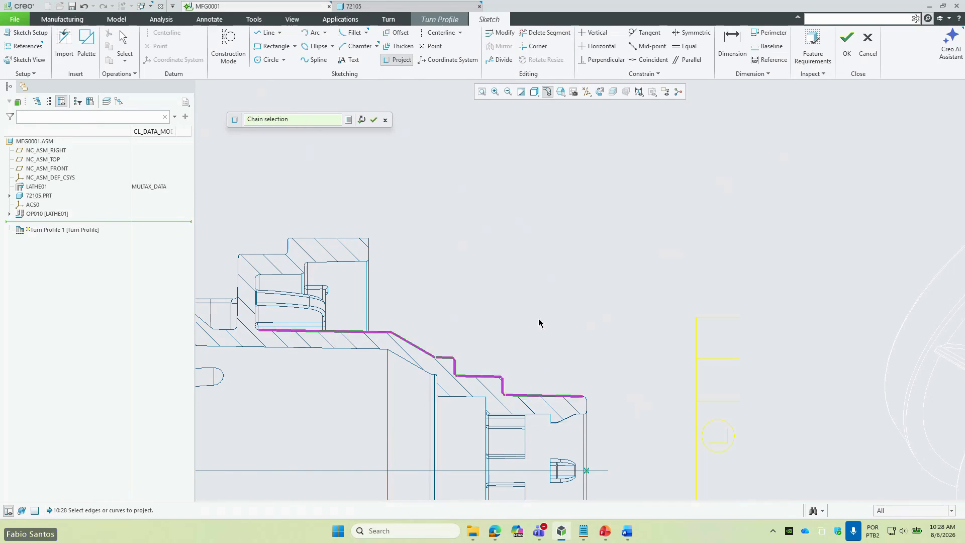
{"action": "left_click", "coordinate": [368, 262]}
- Trim the excess projected segments at the flange face so only the stepped contour remains, and complete the sketch and turn profile
{"action": "left_click", "coordinate": [546, 32]}
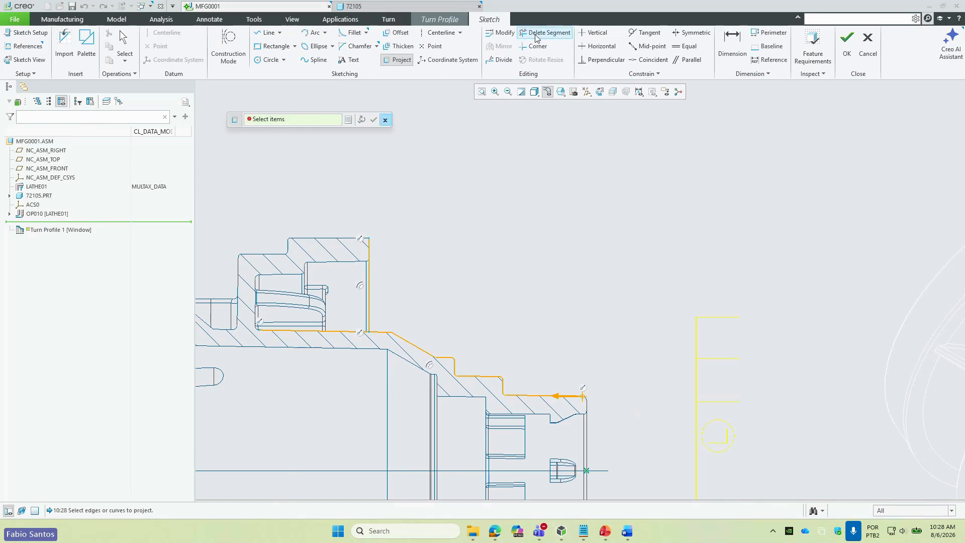
{"action": "left_click", "coordinate": [368, 281]}
{"action": "scroll", "coordinate": [519, 286], "scroll_direction": "up", "scroll_amount": 2}
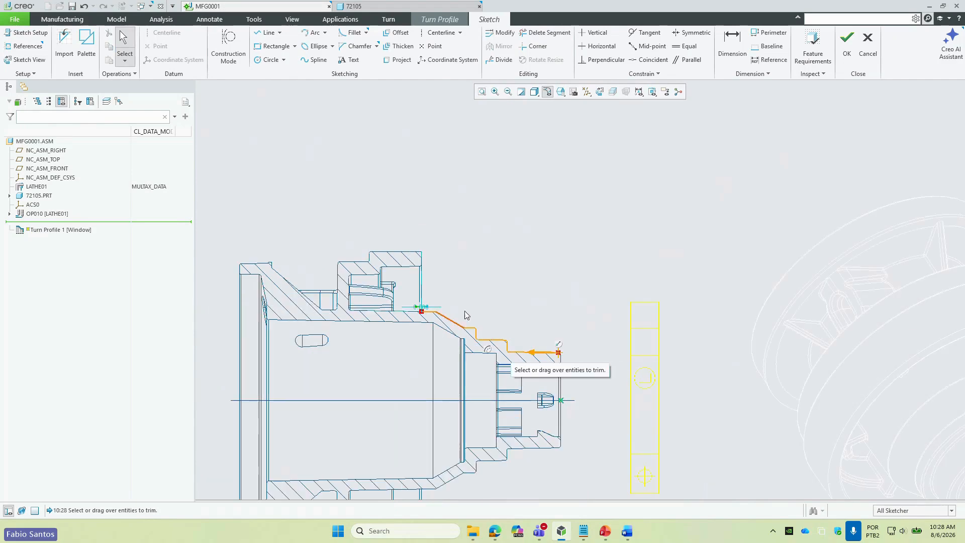
{"action": "left_click", "coordinate": [847, 40]}
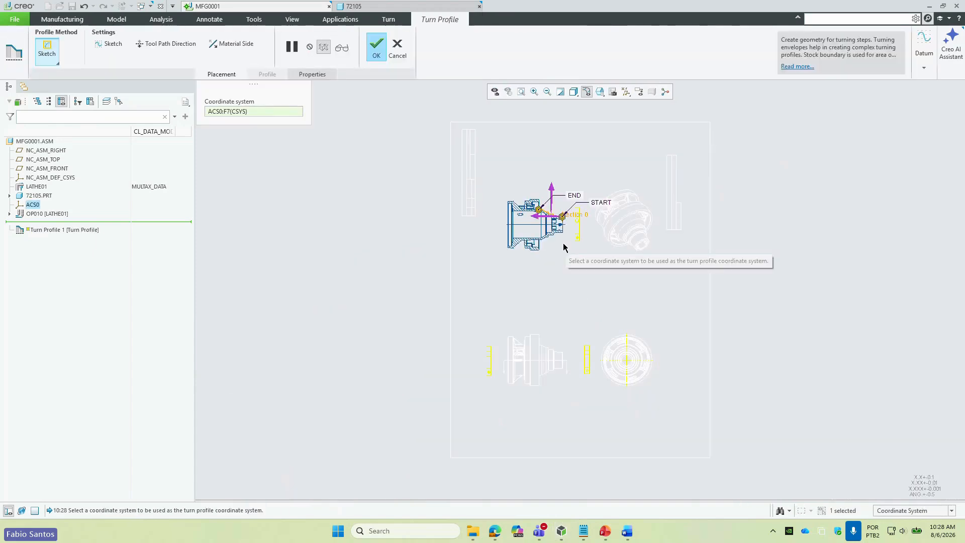
{"action": "scroll", "coordinate": [563, 248], "scroll_direction": "down", "scroll_amount": 4}
{"action": "scroll", "coordinate": [422, 304], "scroll_direction": "up", "scroll_amount": 3}
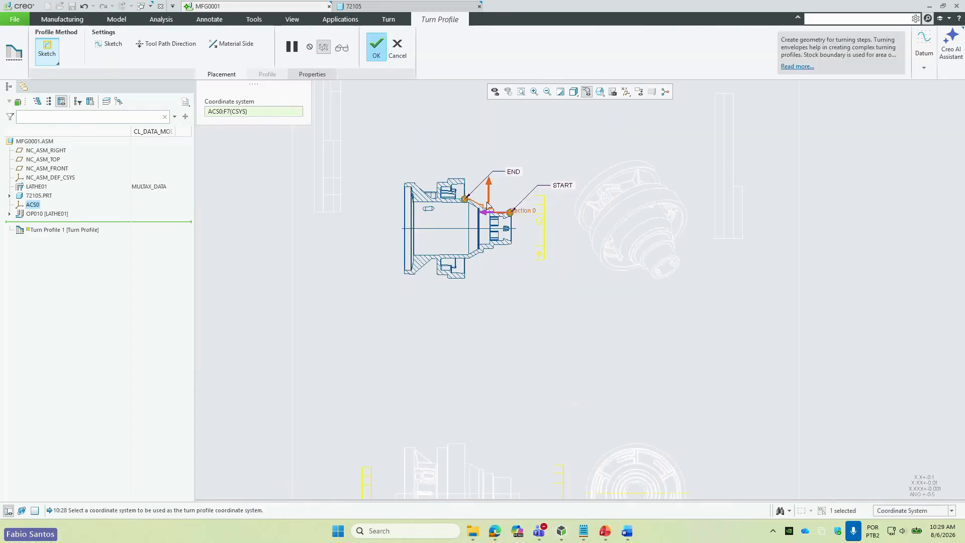
{"action": "middle_click", "coordinate": [526, 164]}
{"action": "left_click", "coordinate": [527, 165]}
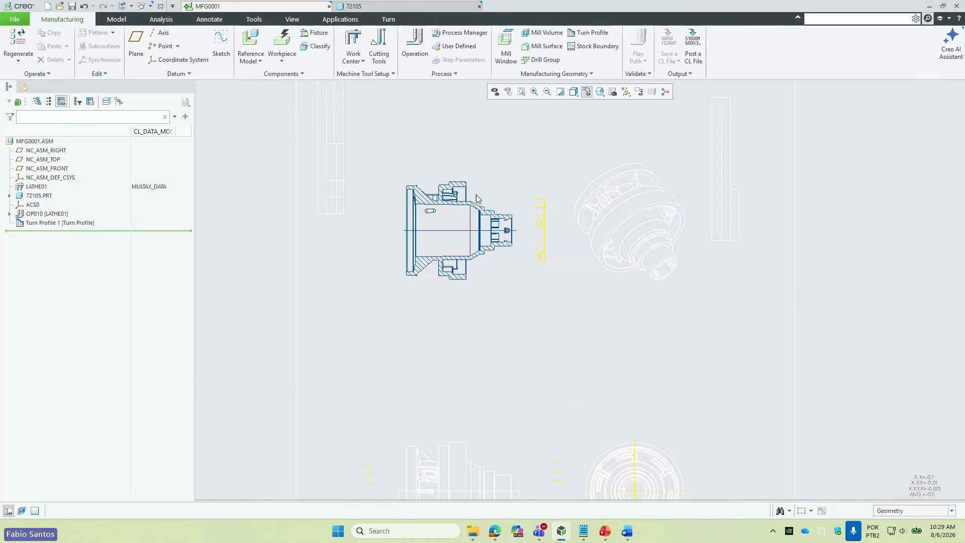
- Start a sketched stock boundary on ACS0 and enter its sketch with ACS0 added as a reference
{"action": "left_click", "coordinate": [583, 47]}
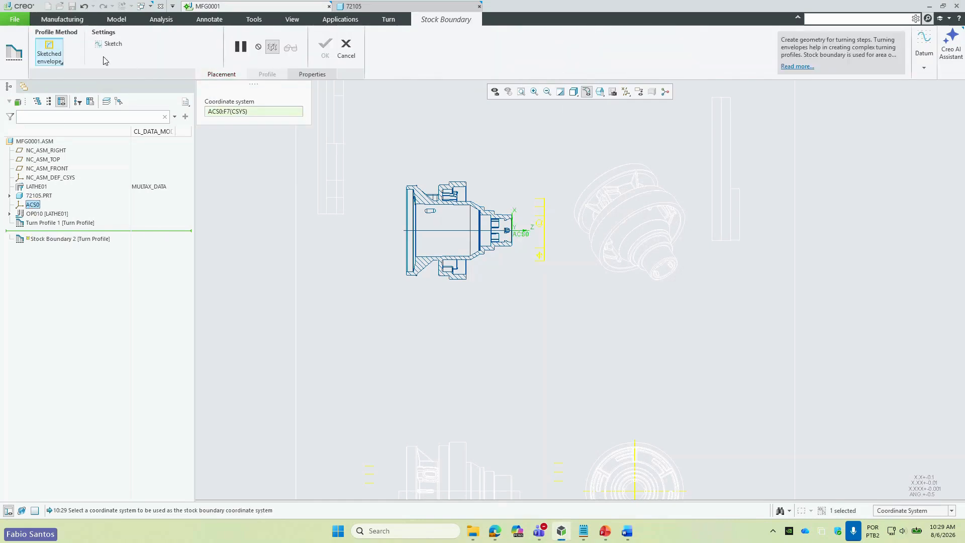
{"action": "left_click", "coordinate": [511, 231]}
{"action": "left_click", "coordinate": [909, 208]}
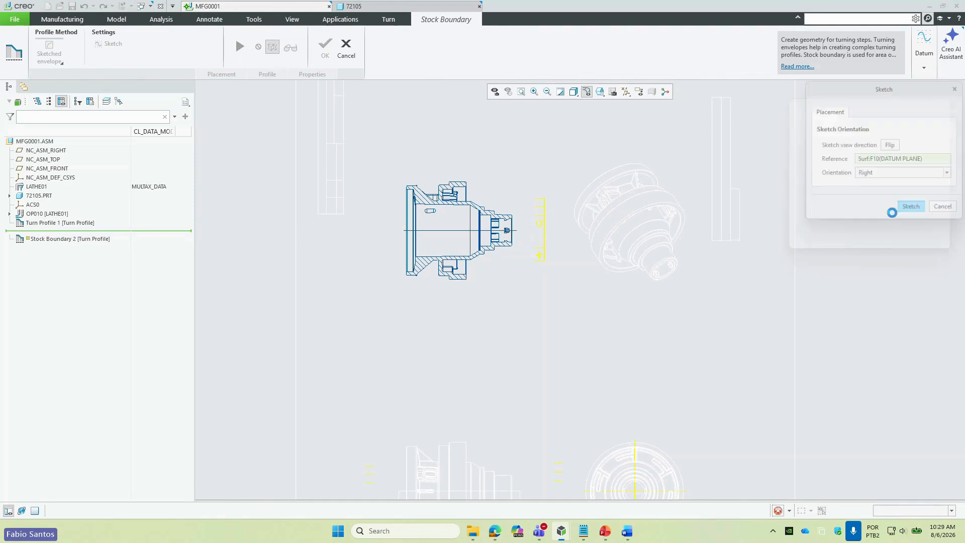
{"action": "left_click", "coordinate": [32, 205]}
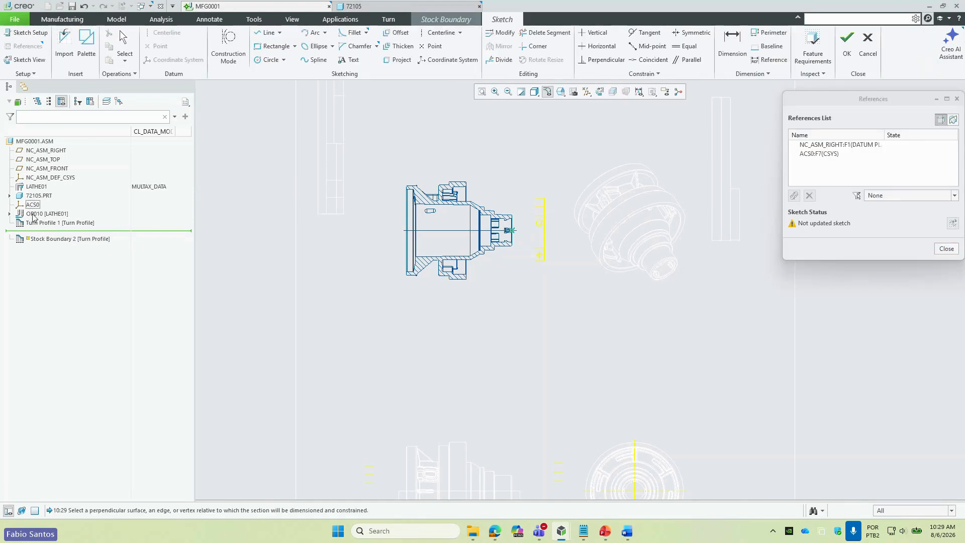
{"action": "left_click", "coordinate": [947, 250]}
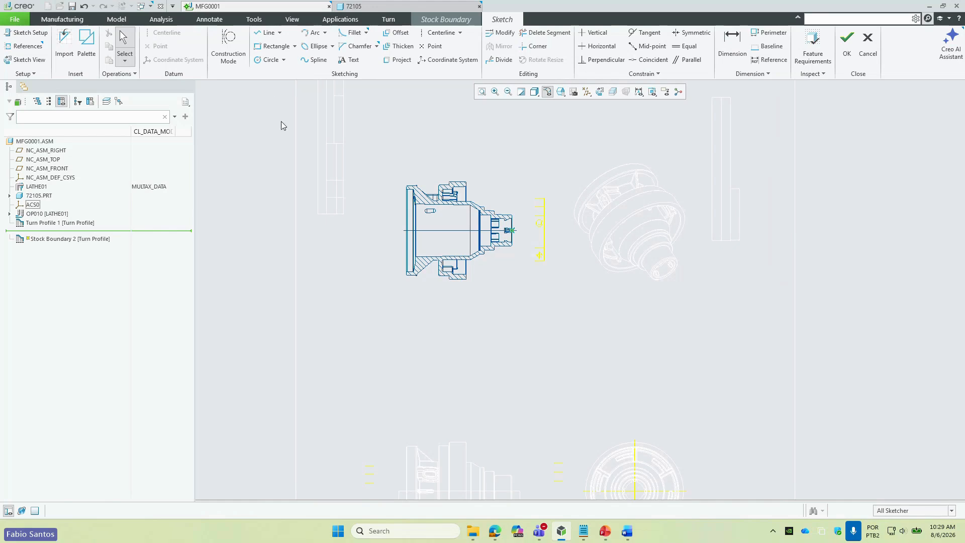
- Sketch a stock rectangle about 4.16 by 1.87 inches from the centreline around the section's upper half, and complete the stock boundary
{"action": "left_click", "coordinate": [261, 46]}
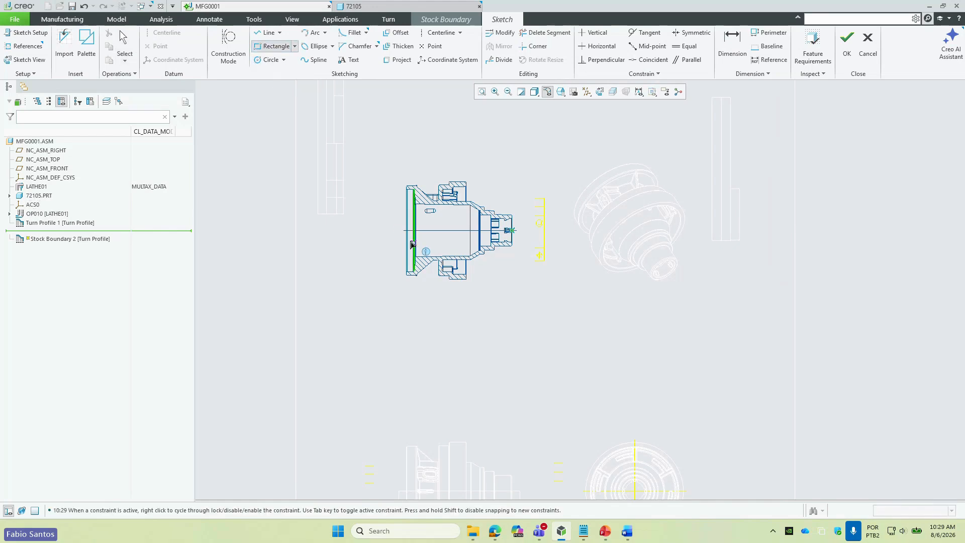
{"action": "left_click", "coordinate": [403, 230]}
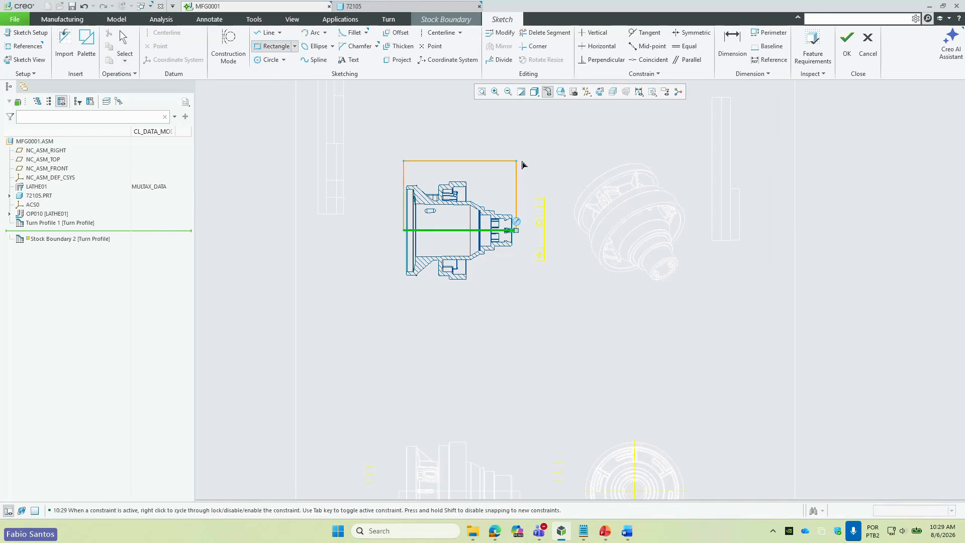
{"action": "left_click", "coordinate": [526, 176]}
{"action": "middle_click", "coordinate": [522, 171]}
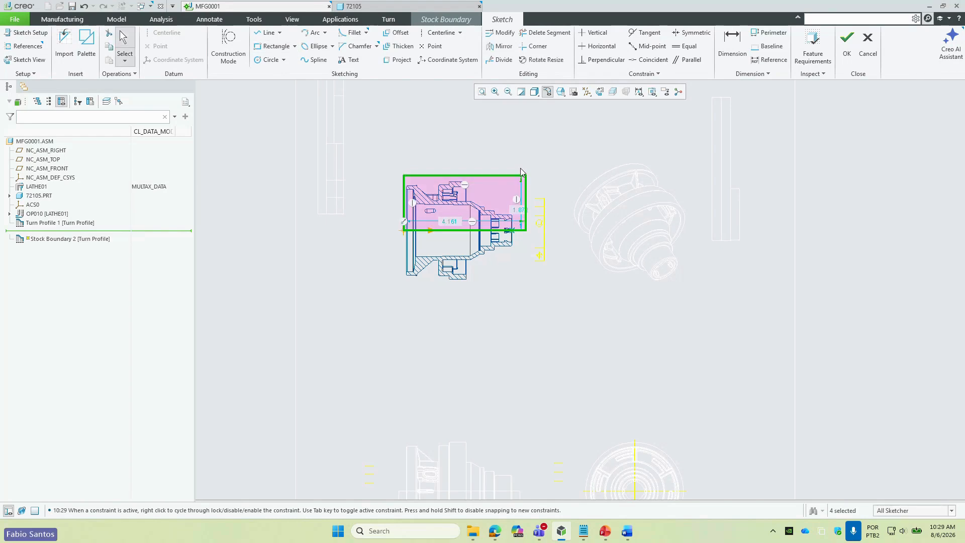
{"action": "left_click", "coordinate": [847, 40]}
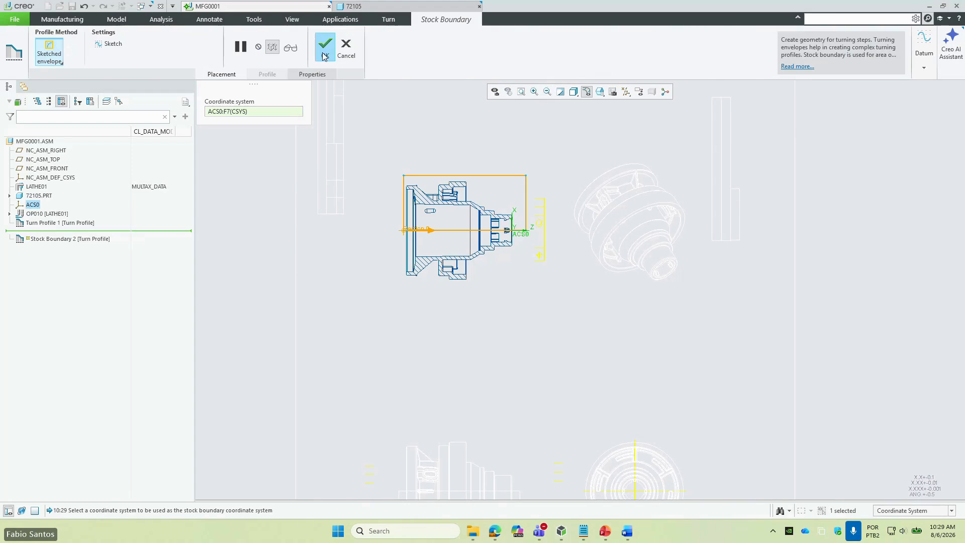
{"action": "middle_click", "coordinate": [430, 211]}
{"action": "middle_click_drag", "start_coordinate": [430, 212], "coordinate": [445, 147]}
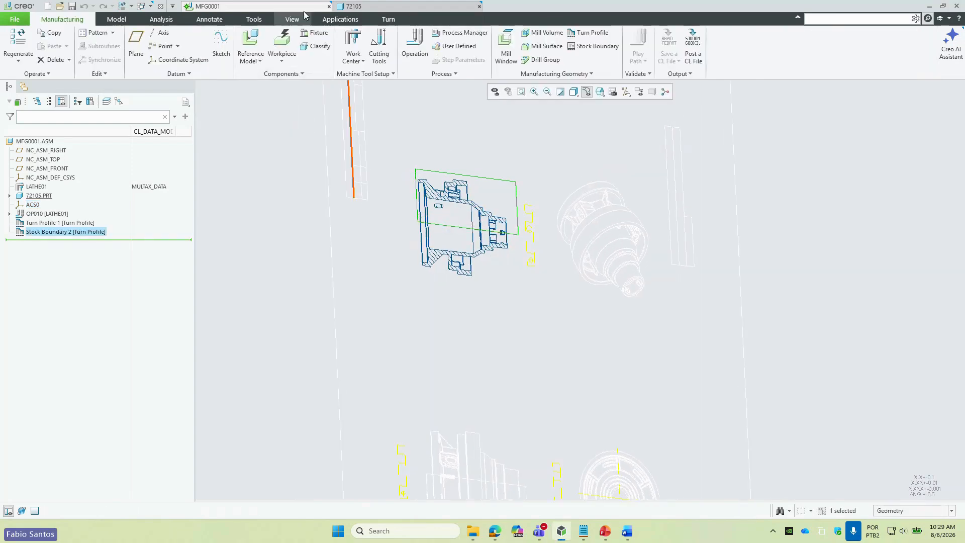
- Start an area turning step oriented to ACS0 and assign cutting tool T0001 to it
{"action": "left_click", "coordinate": [388, 21]}
{"action": "left_click", "coordinate": [304, 53]}
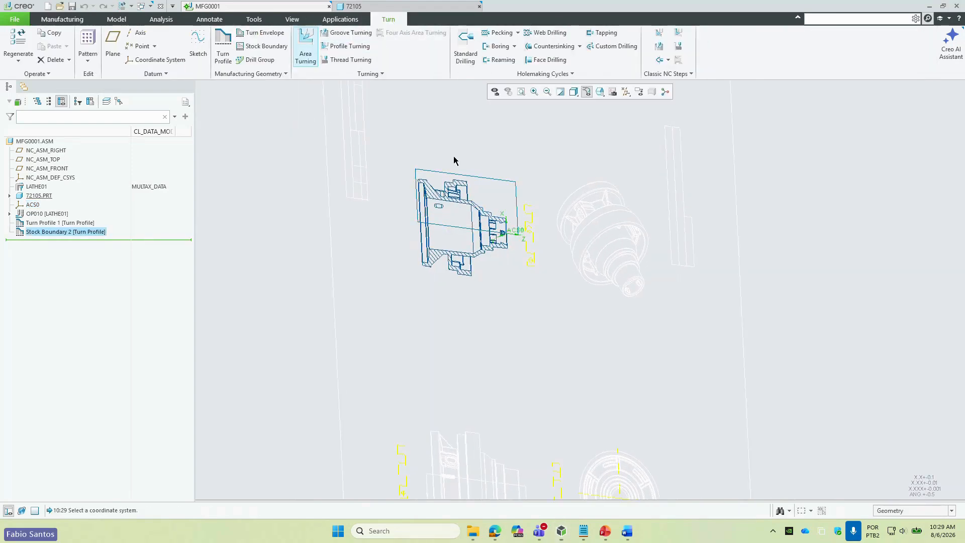
{"action": "left_click", "coordinate": [67, 45]}
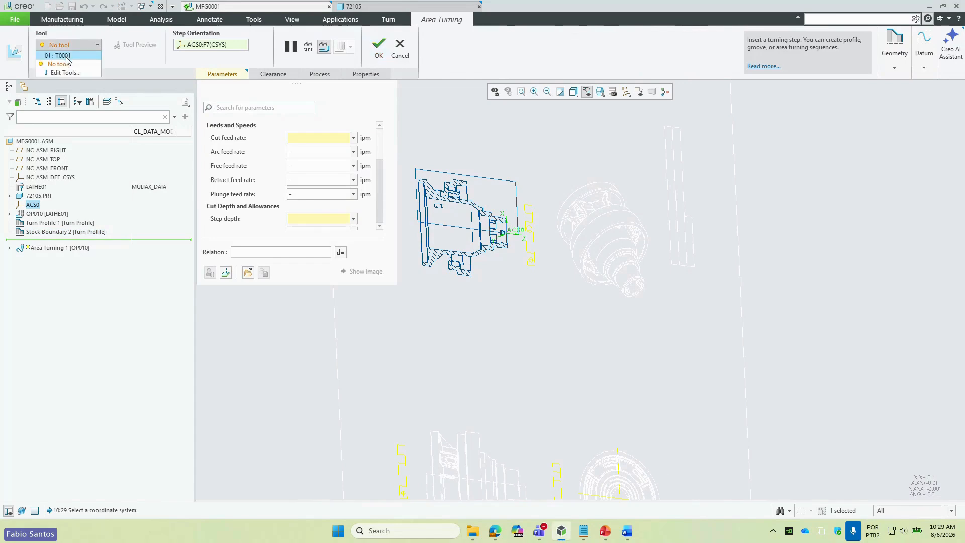
{"action": "left_click", "coordinate": [63, 56]}
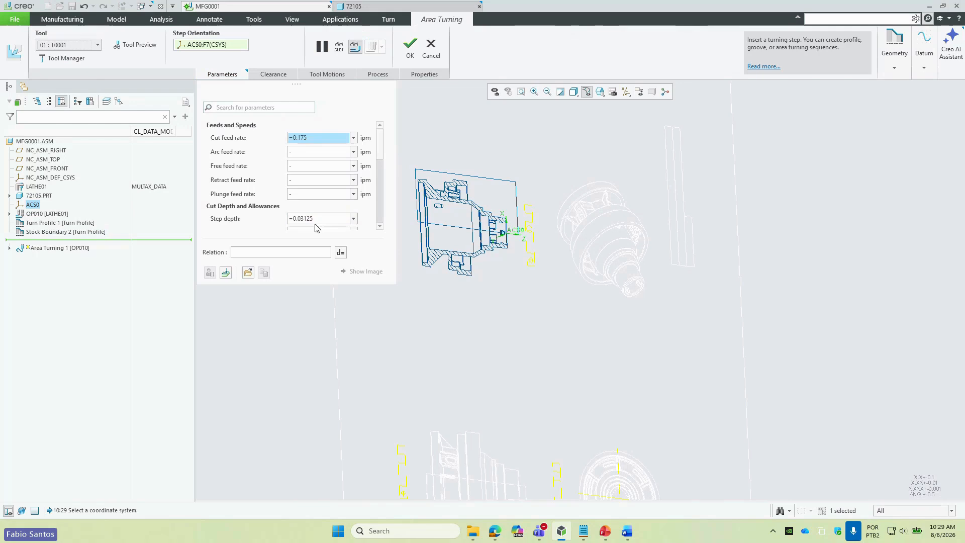
- Replace the area turning step depth relation with a fixed value of 0.1
{"action": "scroll", "coordinate": [312, 218], "scroll_direction": "down", "scroll_amount": 1}
{"action": "left_click", "coordinate": [326, 196]}
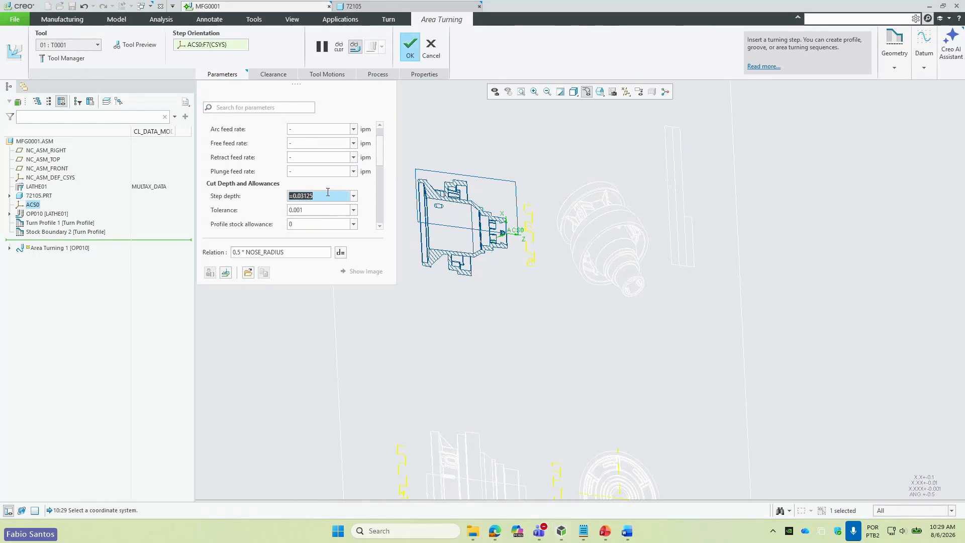
{"action": "double_click", "coordinate": [298, 196]}
{"action": "key", "text": "BackSpace"}
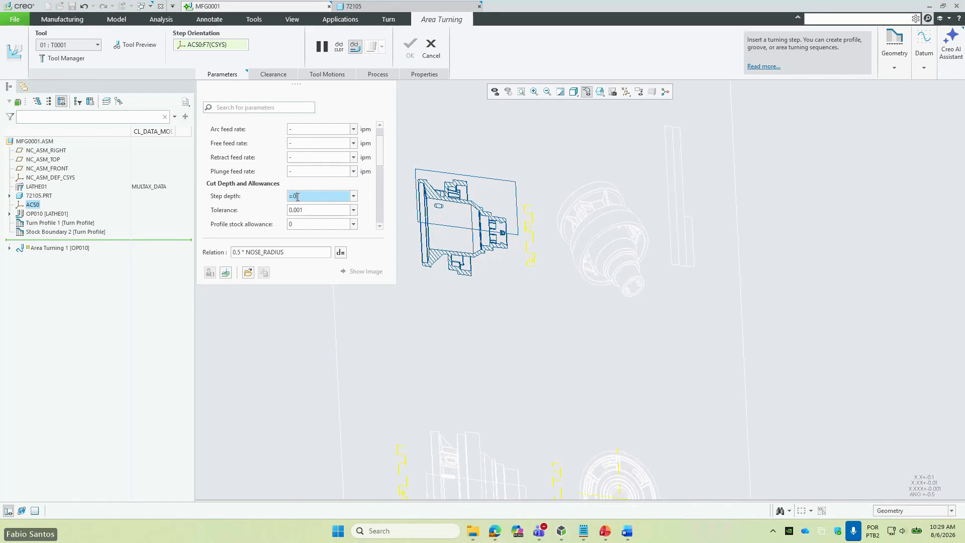
{"action": "type", "text": "1"}
{"action": "key", "text": "Return"}
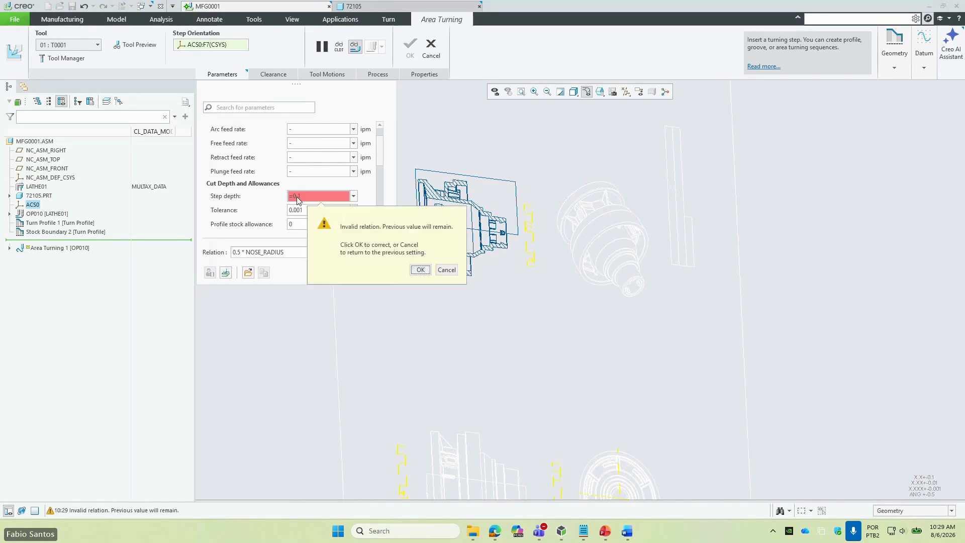
{"action": "left_click", "coordinate": [419, 270]}
{"action": "type", "text": "0."}
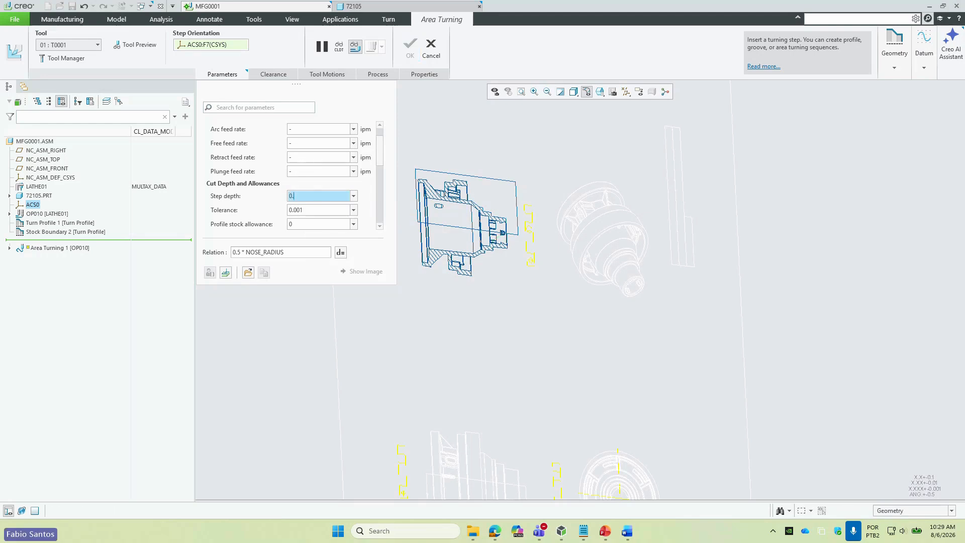
{"action": "type", "text": "1"}
{"action": "key", "text": "Return"}
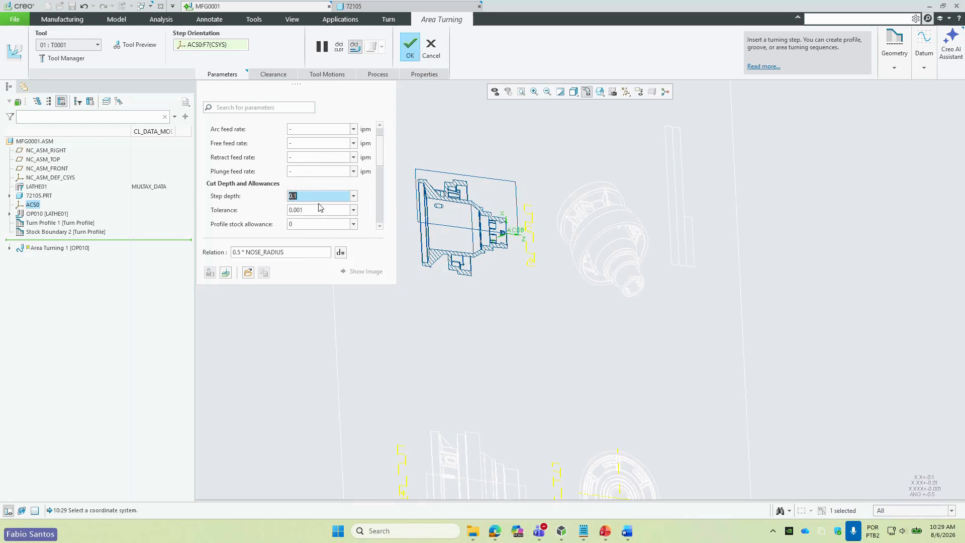
- Add an area turning cut following the stepped turn profile and set its end extension to Positive X
{"action": "left_click", "coordinate": [328, 74]}
{"action": "left_click", "coordinate": [443, 109]}
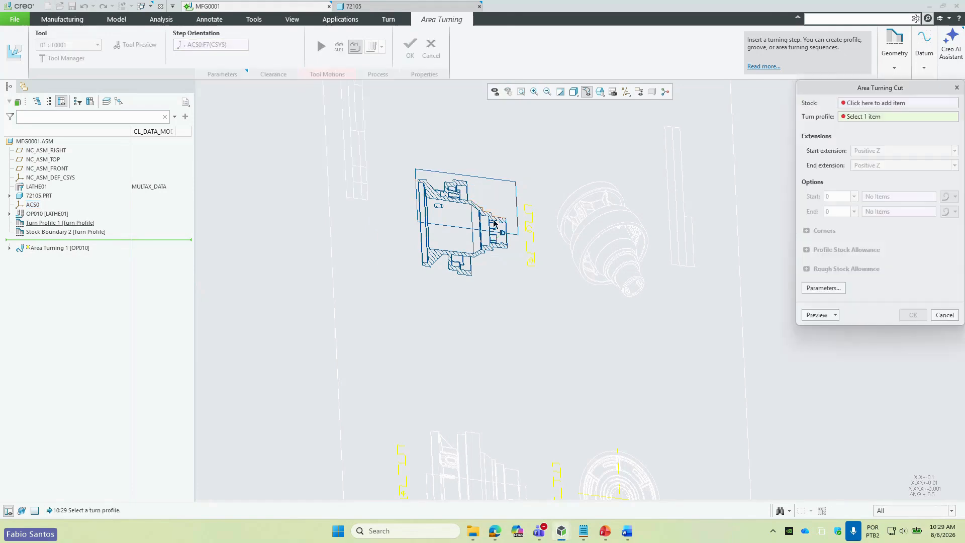
{"action": "left_click", "coordinate": [492, 218]}
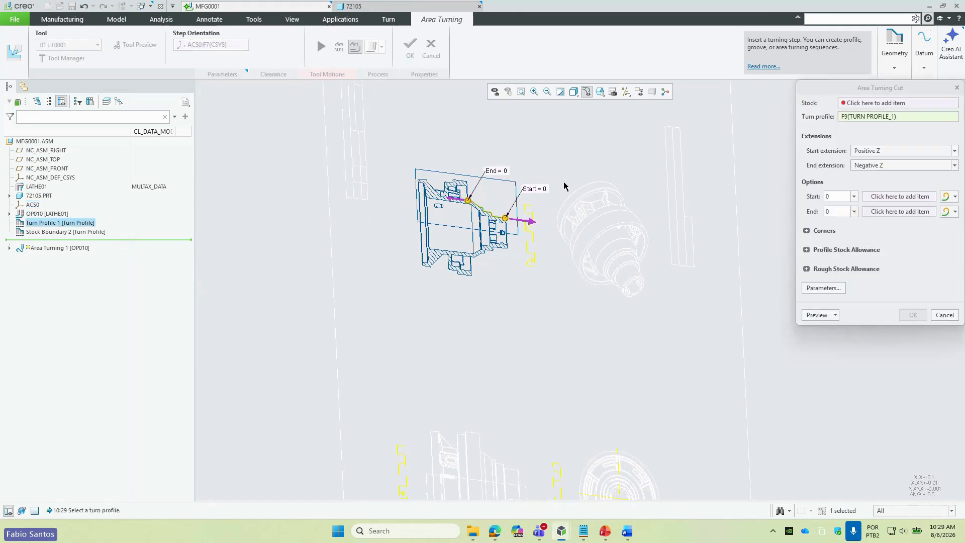
{"action": "left_click", "coordinate": [458, 200]}
{"action": "scroll", "coordinate": [486, 203], "scroll_direction": "down", "scroll_amount": 3}
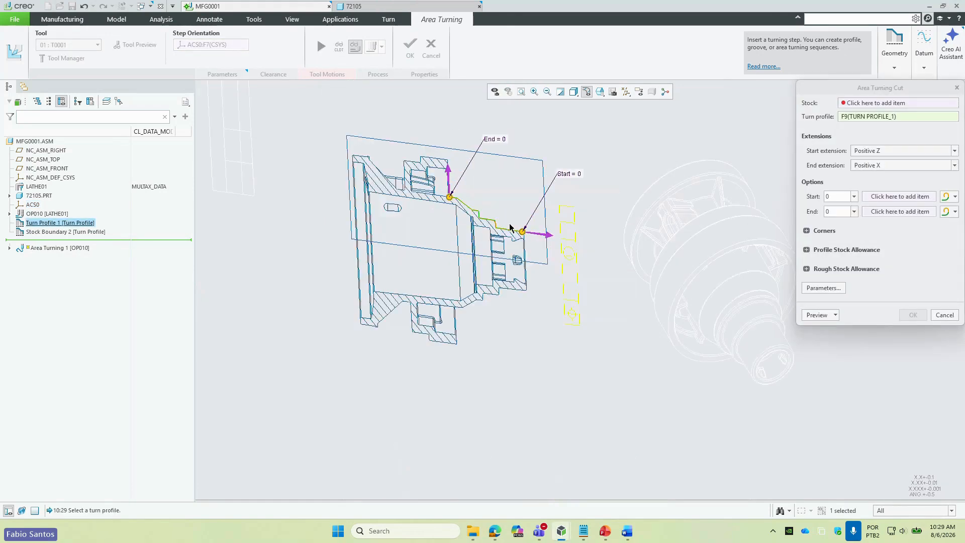
- Assign the sketched rectangular stock boundary as the cut's stock and complete the area turning cut
{"action": "left_click", "coordinate": [884, 103]}
{"action": "left_click", "coordinate": [528, 160]}
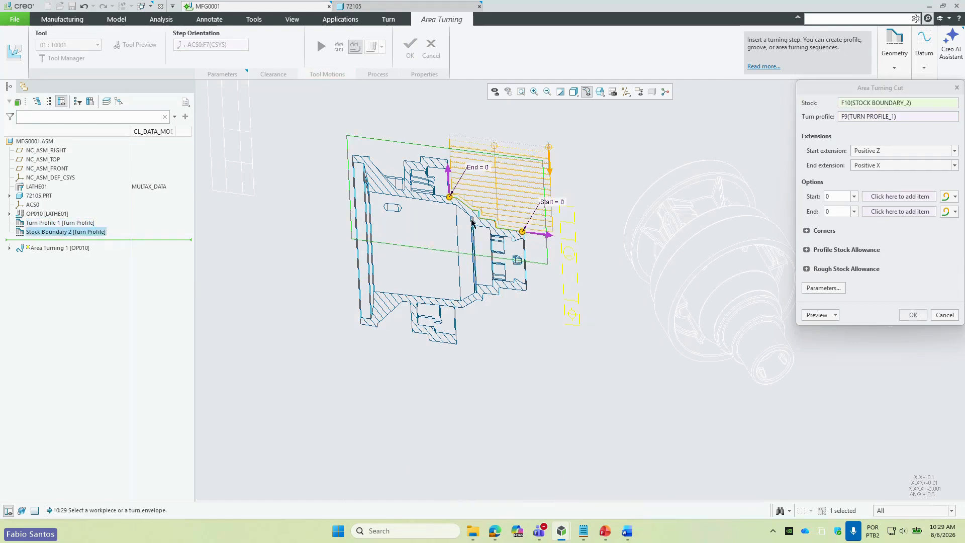
{"action": "middle_click_drag", "start_coordinate": [528, 159], "coordinate": [478, 213]}
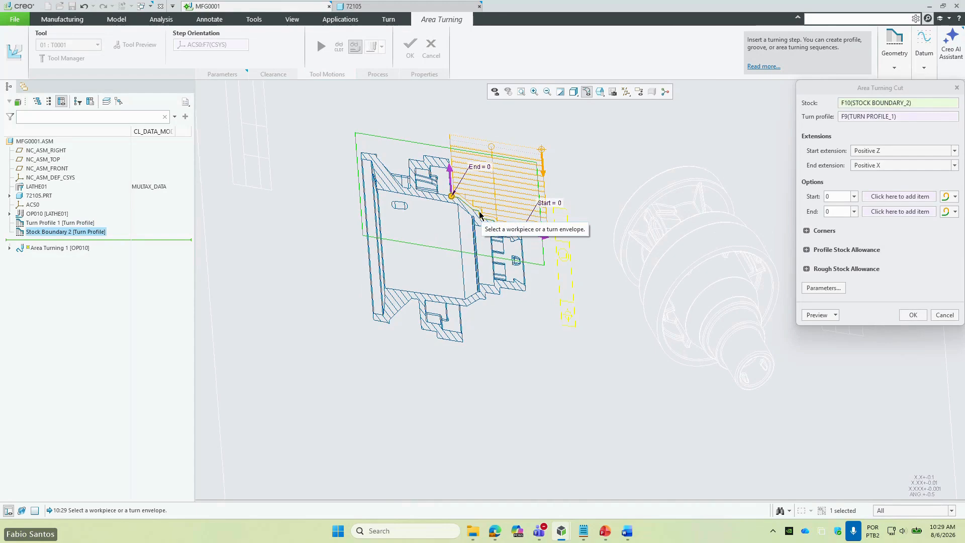
{"action": "left_click", "coordinate": [912, 314]}
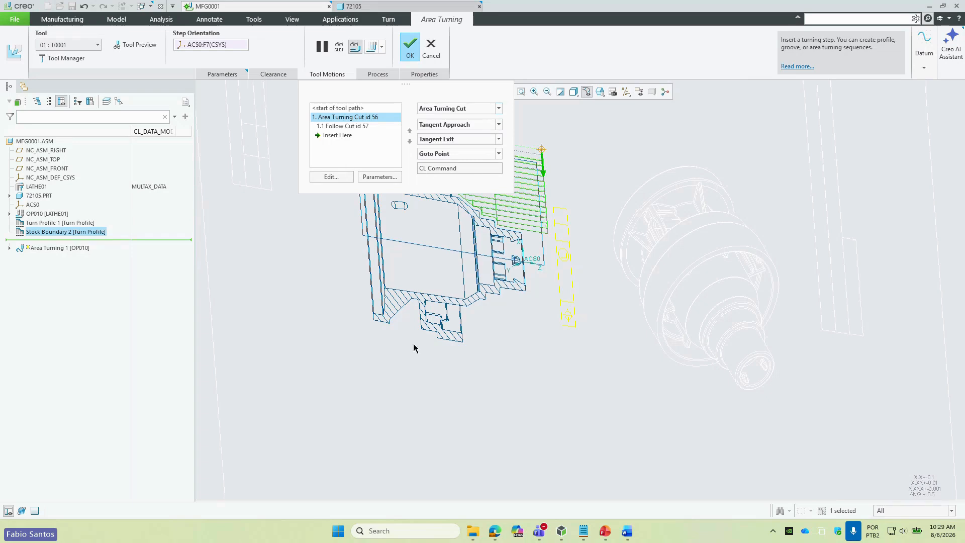
- Play the area turning toolpath through to its end at a faster display speed, and complete the turning step
{"action": "left_click", "coordinate": [370, 50]}
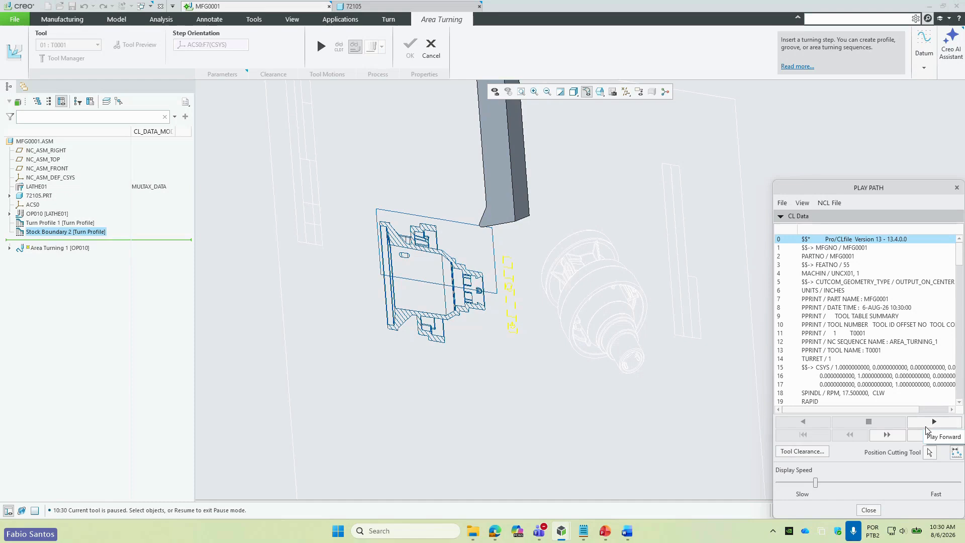
{"action": "left_click", "coordinate": [923, 424]}
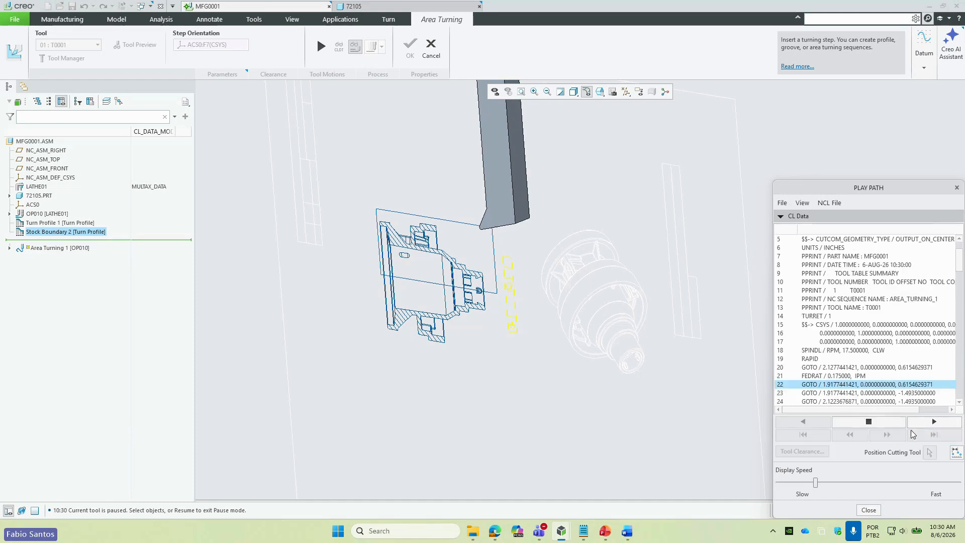
{"action": "left_click_drag", "start_coordinate": [828, 481], "coordinate": [927, 483]}
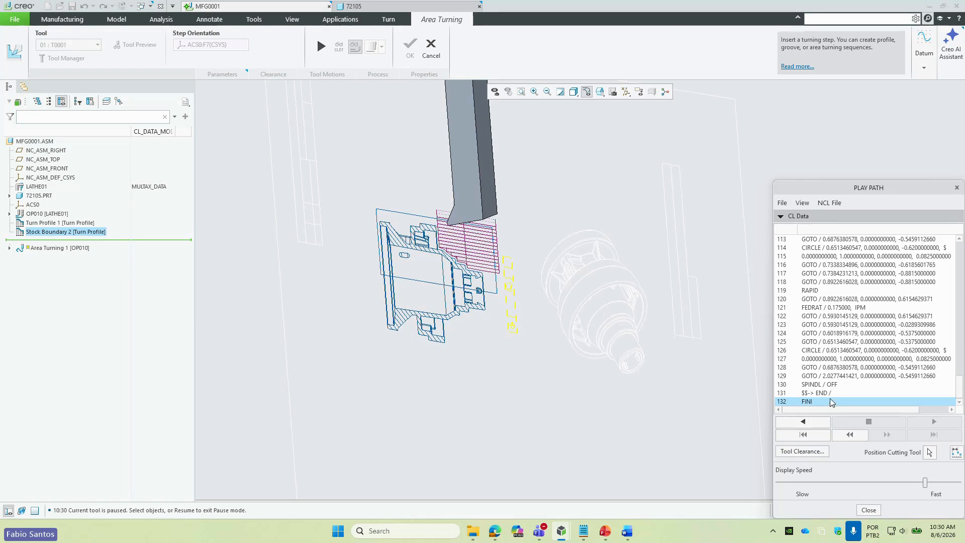
{"action": "left_click", "coordinate": [869, 510]}
{"action": "left_click", "coordinate": [410, 47]}
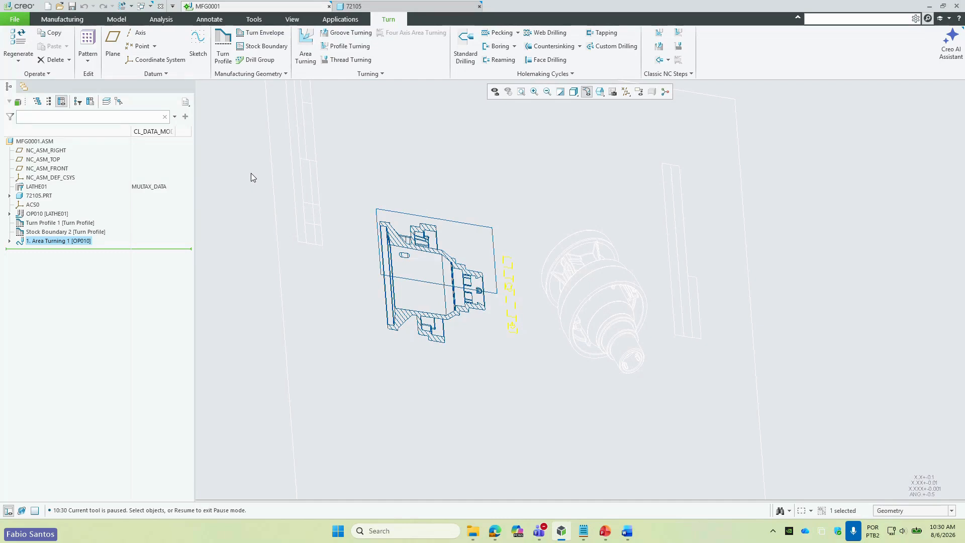
- Close the manufacturing assembly and the imported 72105 part, and erase all undisplayed objects from the session
{"action": "left_click", "coordinate": [62, 20]}
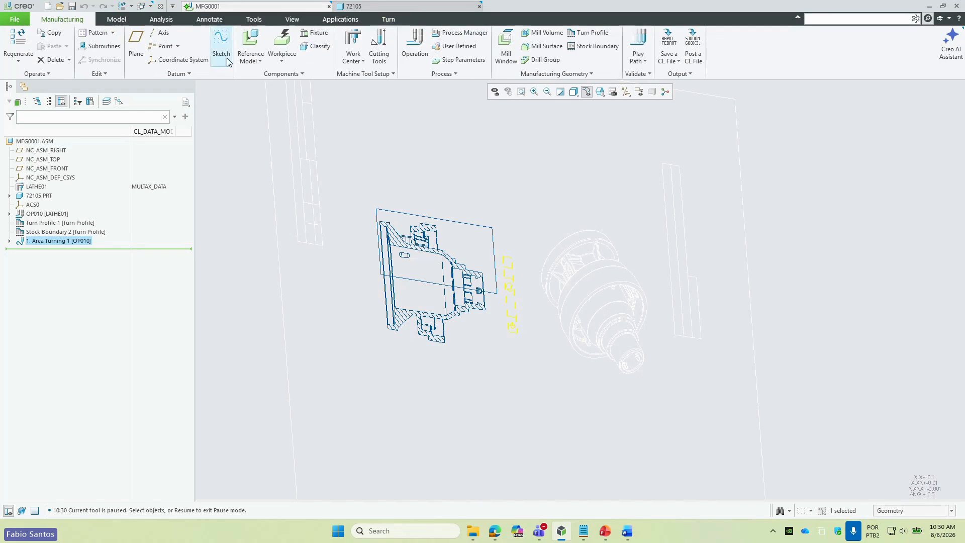
{"action": "left_click", "coordinate": [161, 7]}
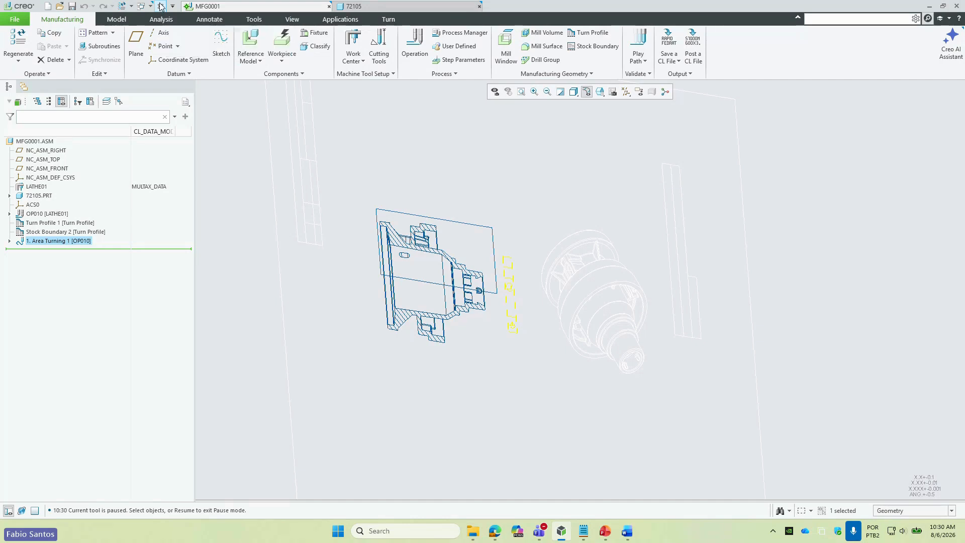
{"action": "left_click", "coordinate": [161, 7]}
{"action": "left_click", "coordinate": [131, 46]}
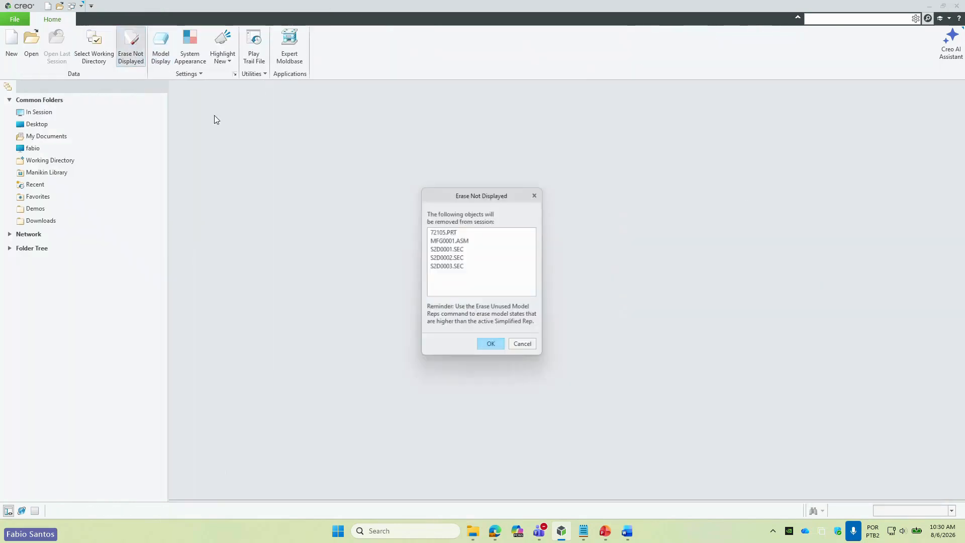
{"action": "key", "text": "Return"}
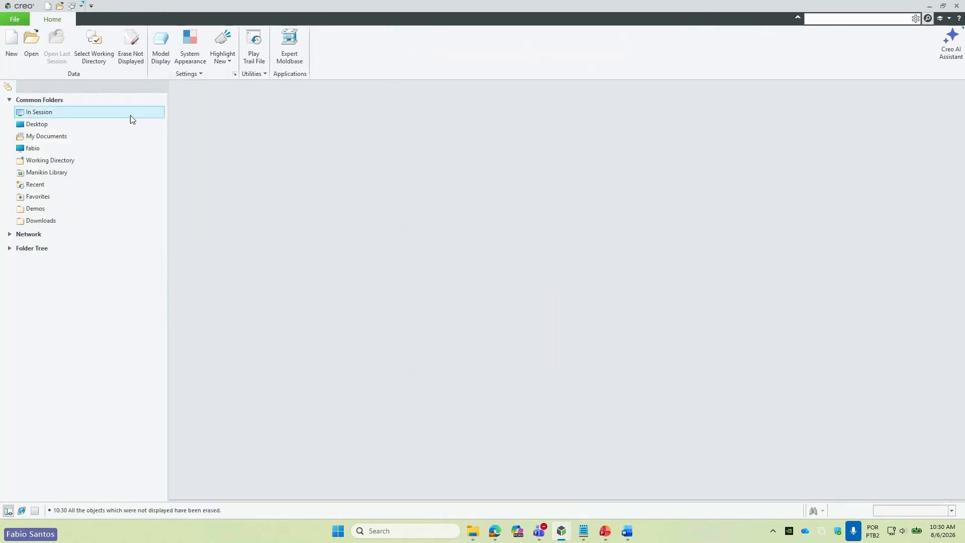
- Bring up the file selection dialog for opening another model
{"action": "left_click", "coordinate": [31, 59]}
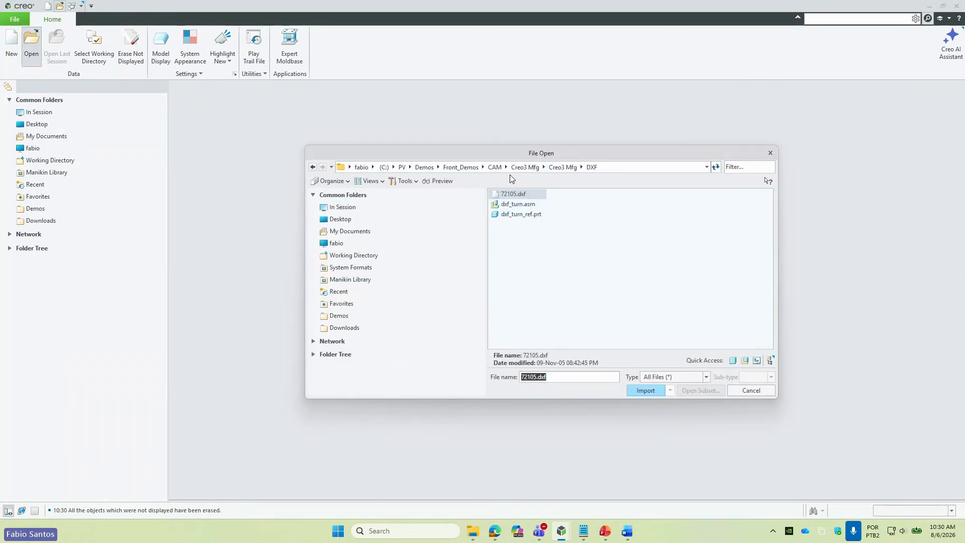
- Set the Wire EDM folder inside CAM as the working directory and open wedm.mfg from it
{"action": "left_click", "coordinate": [494, 167]}
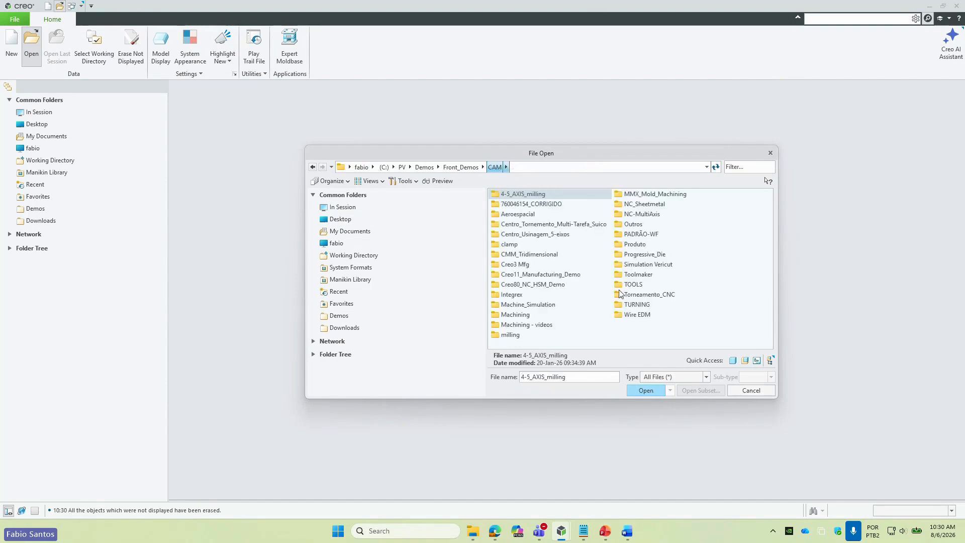
{"action": "right_click", "coordinate": [636, 314]}
{"action": "left_click", "coordinate": [671, 458]}
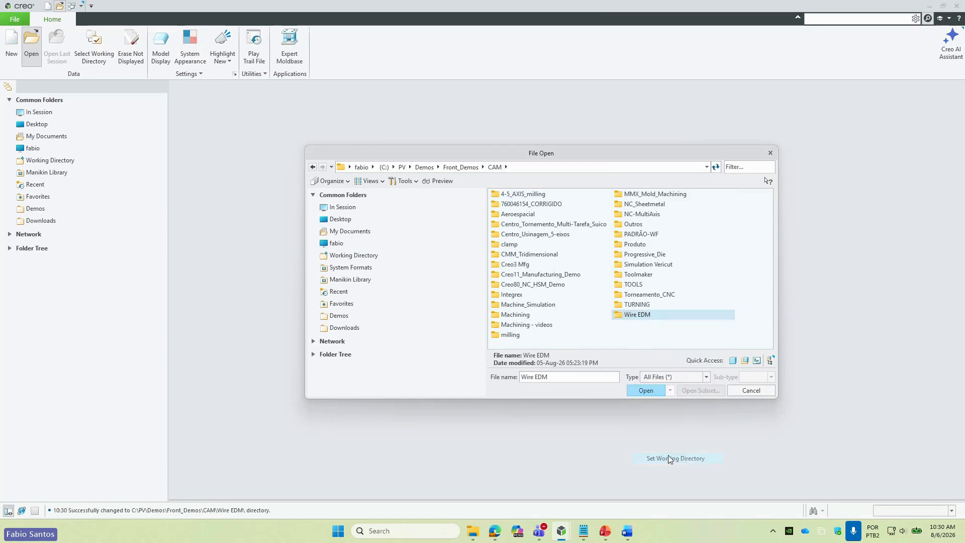
{"action": "left_click", "coordinate": [352, 255]}
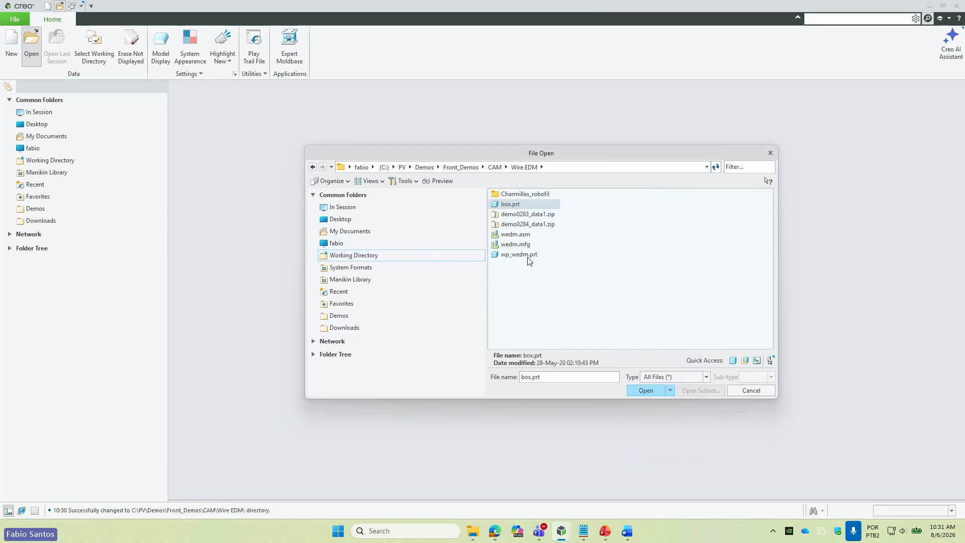
{"action": "double_click", "coordinate": [516, 245]}
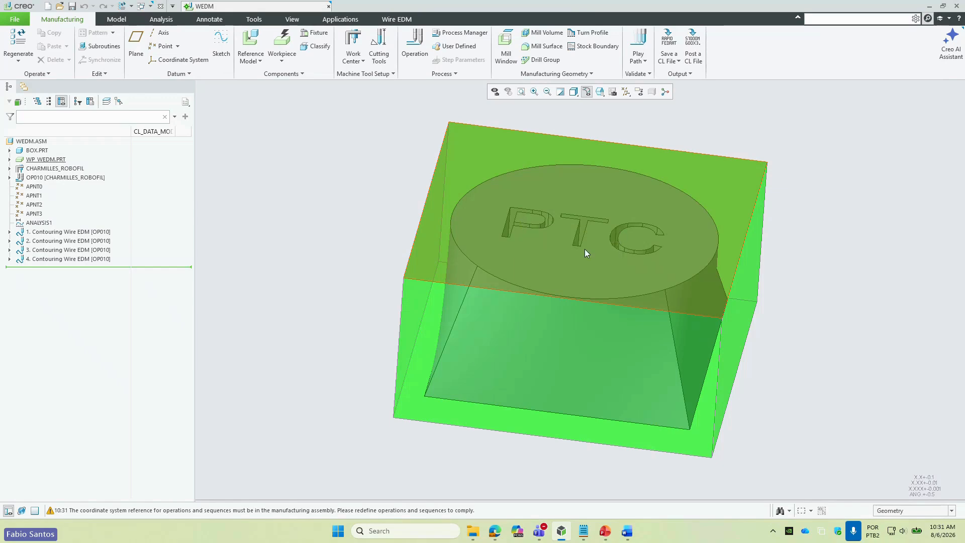
- Turn on the display of datum points in the WEDM manufacturing model
{"action": "mouse_move", "coordinate": [584, 249]}
{"action": "middle_mouse_down"}
{"action": "mouse_move", "coordinate": [651, 227]}
{"action": "mouse_move", "coordinate": [648, 251]}
{"action": "mouse_move", "coordinate": [744, 258]}
{"action": "middle_mouse_up"}
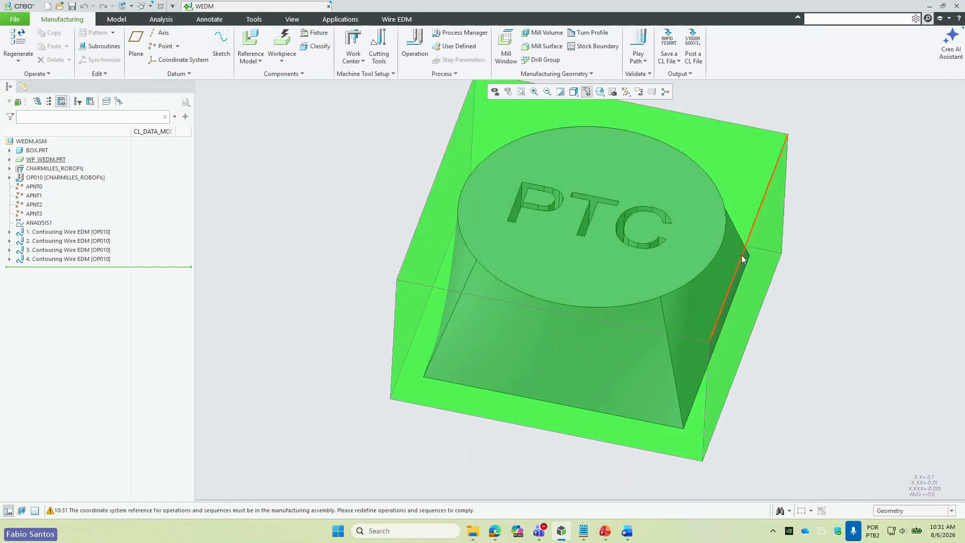
{"action": "middle_click_drag", "start_coordinate": [591, 303], "coordinate": [592, 300]}
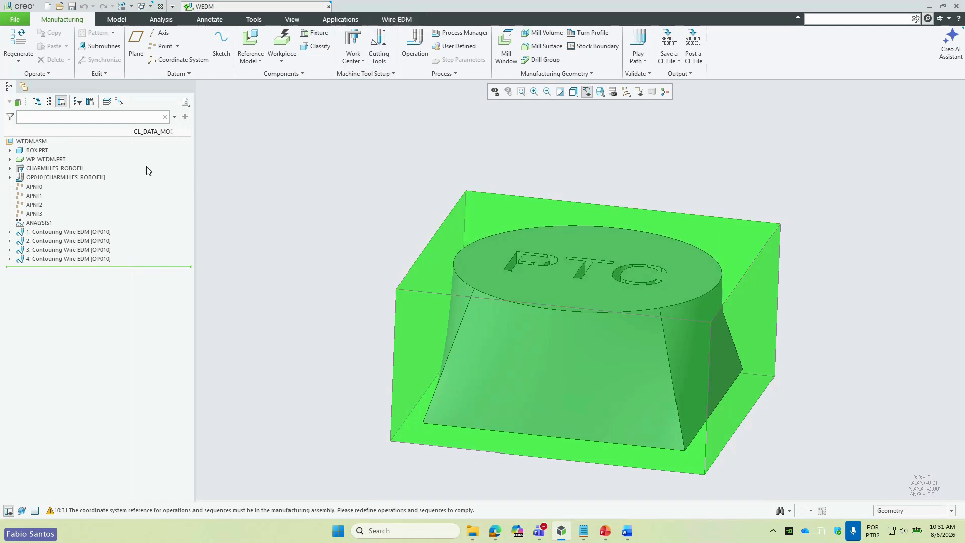
{"action": "left_click", "coordinate": [626, 92]}
{"action": "left_click", "coordinate": [628, 126]}
{"action": "middle_click_drag", "start_coordinate": [480, 163], "coordinate": [468, 121]}
- Create an XY-UV wire EDM sequence with Tool added to its setup, and accept contouring tool T0001 with 0.1 mm diameter
{"action": "left_click", "coordinate": [397, 19]}
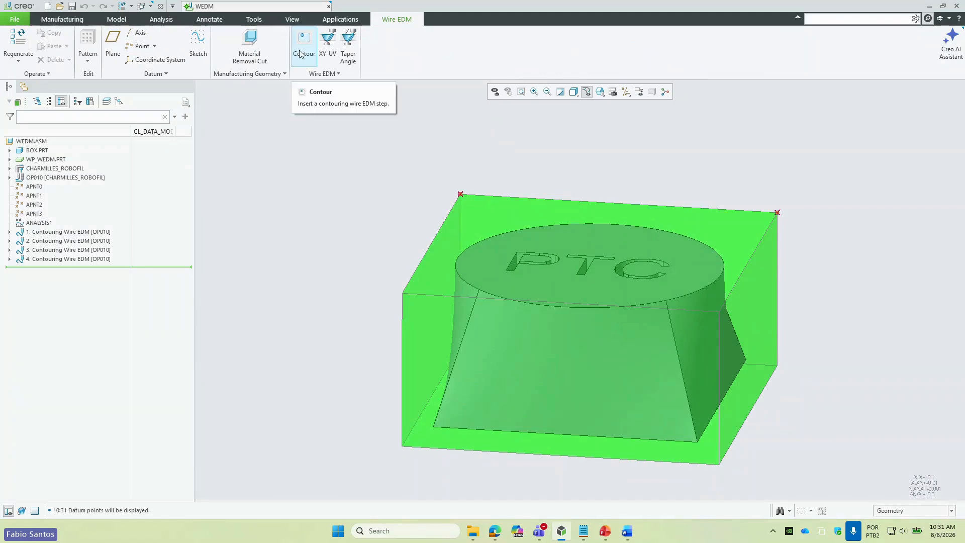
{"action": "left_click", "coordinate": [327, 50]}
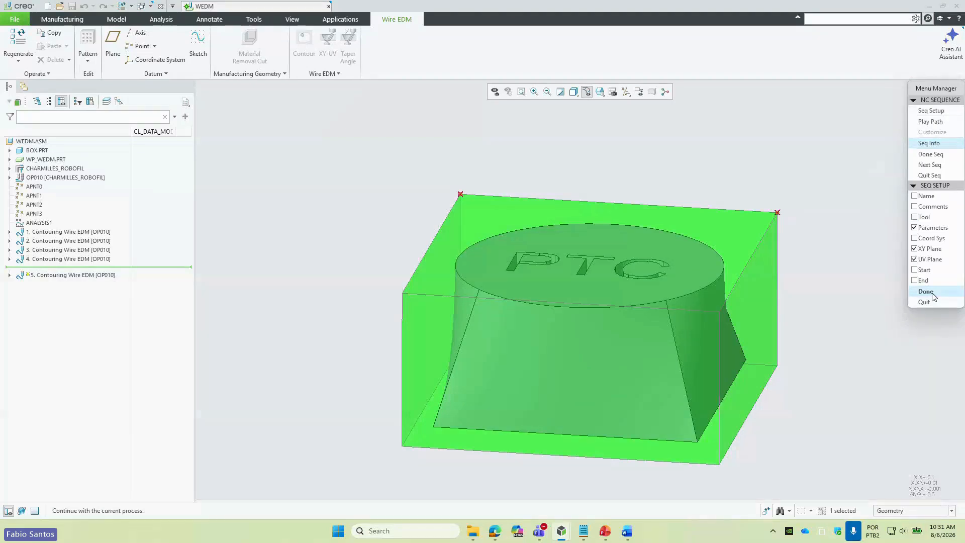
{"action": "left_click", "coordinate": [923, 217]}
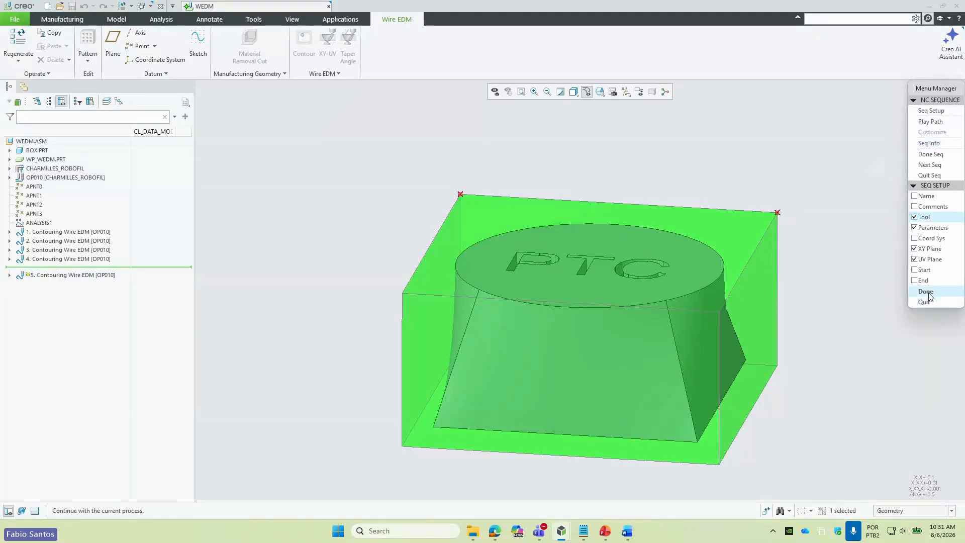
{"action": "left_click", "coordinate": [928, 292]}
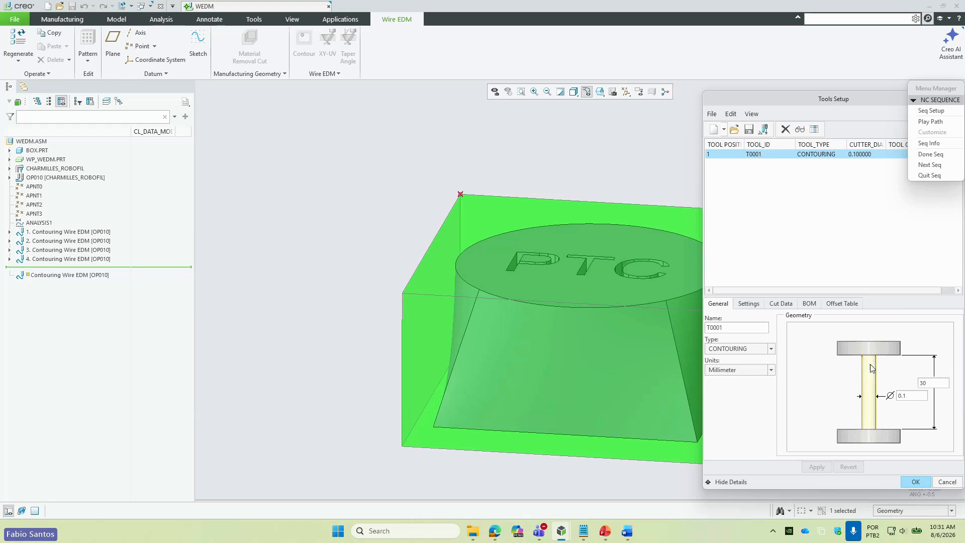
{"action": "left_click", "coordinate": [918, 481]}
- Set CUT_FEED to 10 in the sequence's basic parameters and accept the parameters
{"action": "scroll", "coordinate": [820, 215], "scroll_direction": "down", "scroll_amount": 3}
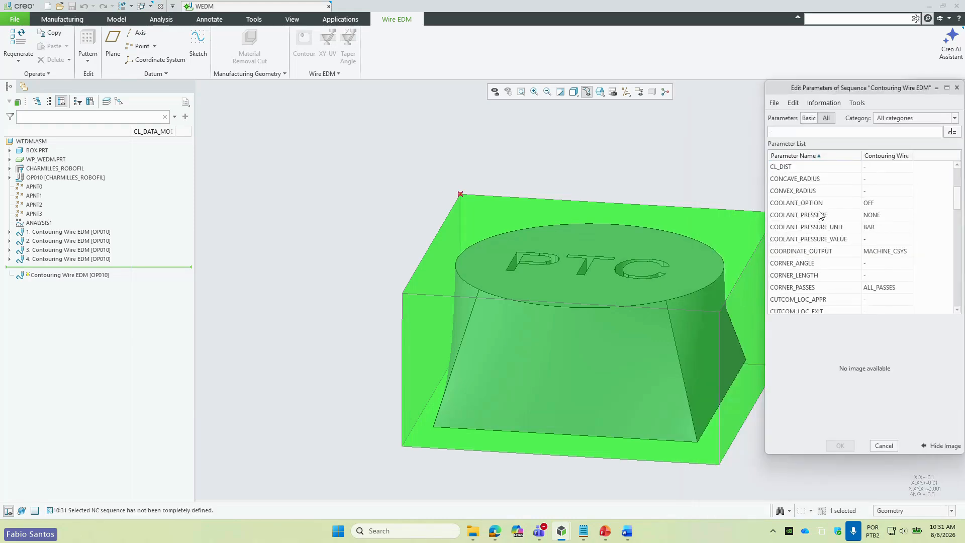
{"action": "scroll", "coordinate": [820, 215], "scroll_direction": "down", "scroll_amount": 5}
{"action": "left_click", "coordinate": [809, 118]}
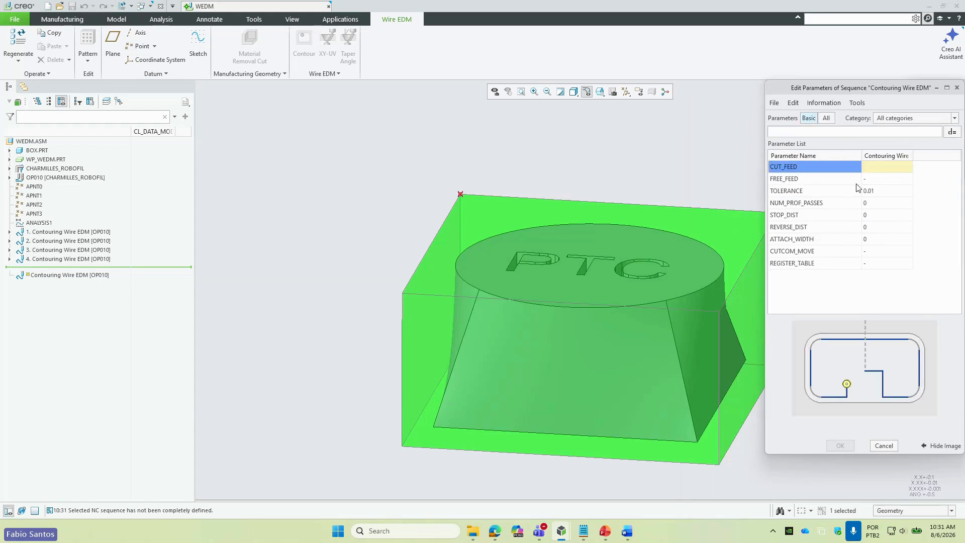
{"action": "left_click", "coordinate": [879, 168]}
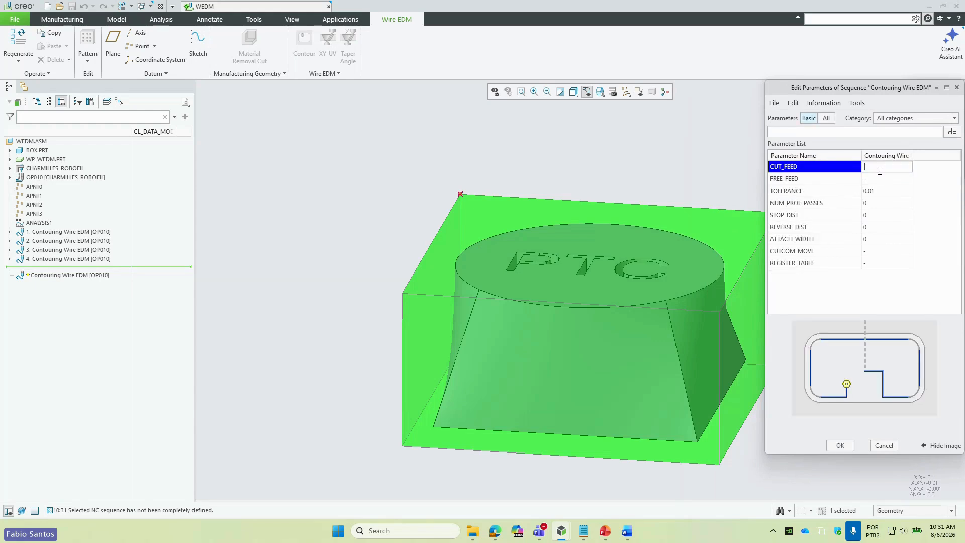
{"action": "type", "text": "10"}
{"action": "key", "text": "Return"}
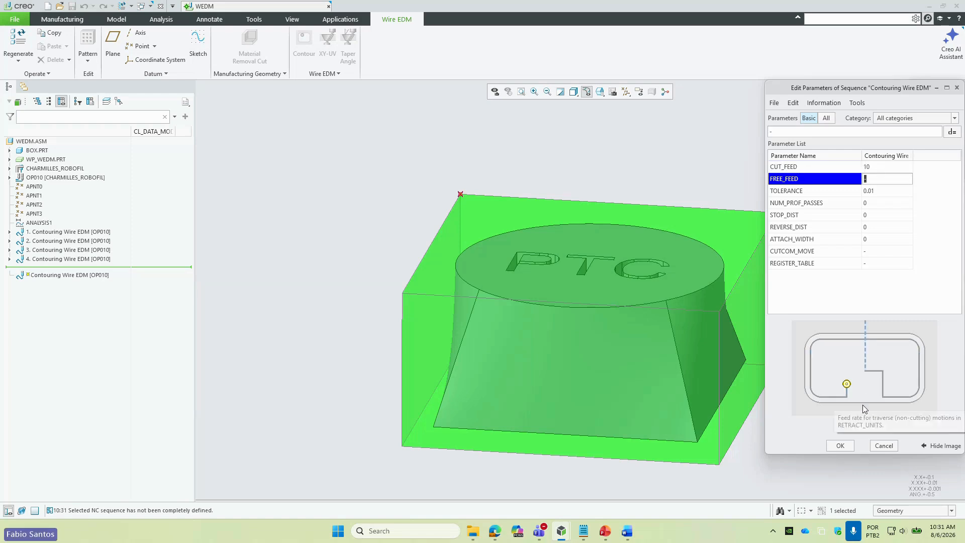
{"action": "left_click", "coordinate": [832, 447]}
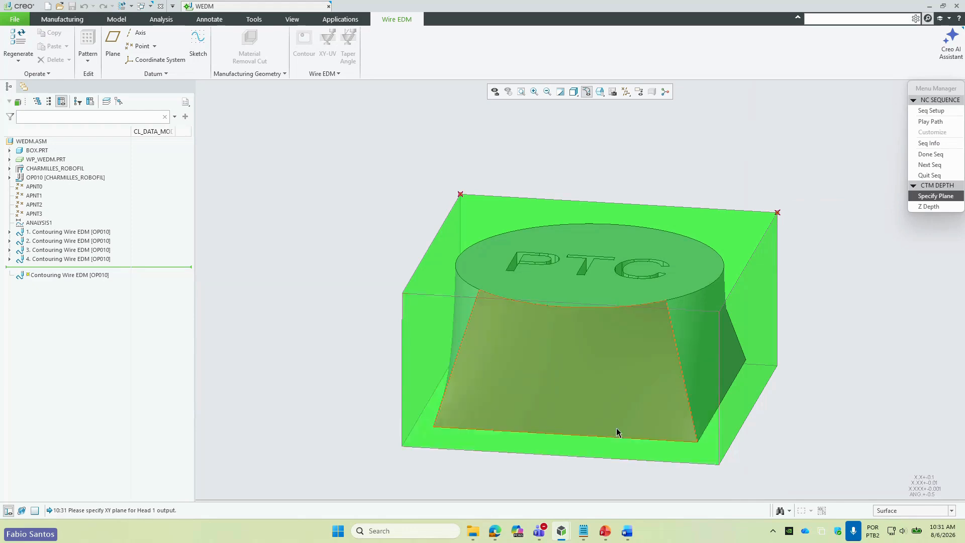
- Specify the bottom face as the XY plane for Head 1 and the workpiece's top face as the UV plane for Head 2
{"action": "left_click", "coordinate": [617, 432]}
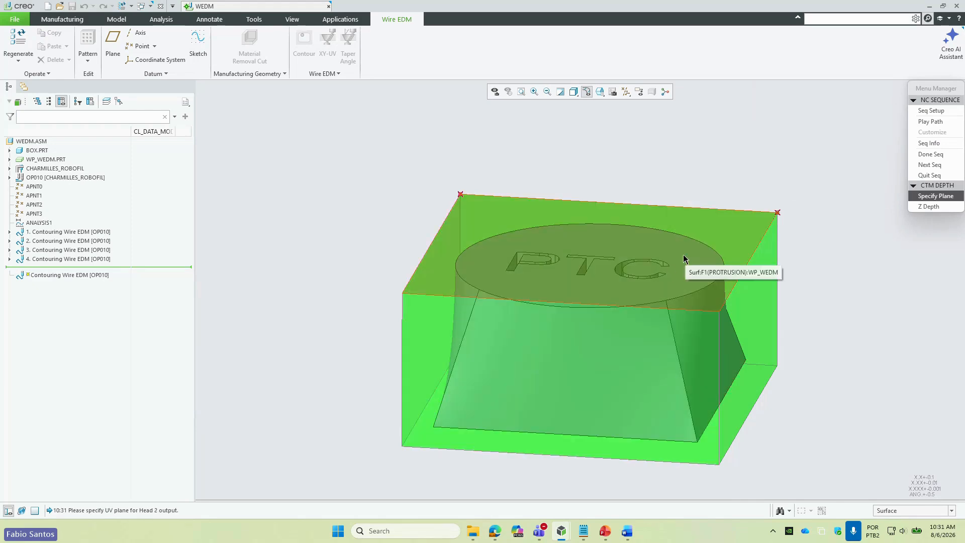
{"action": "left_click", "coordinate": [684, 258]}
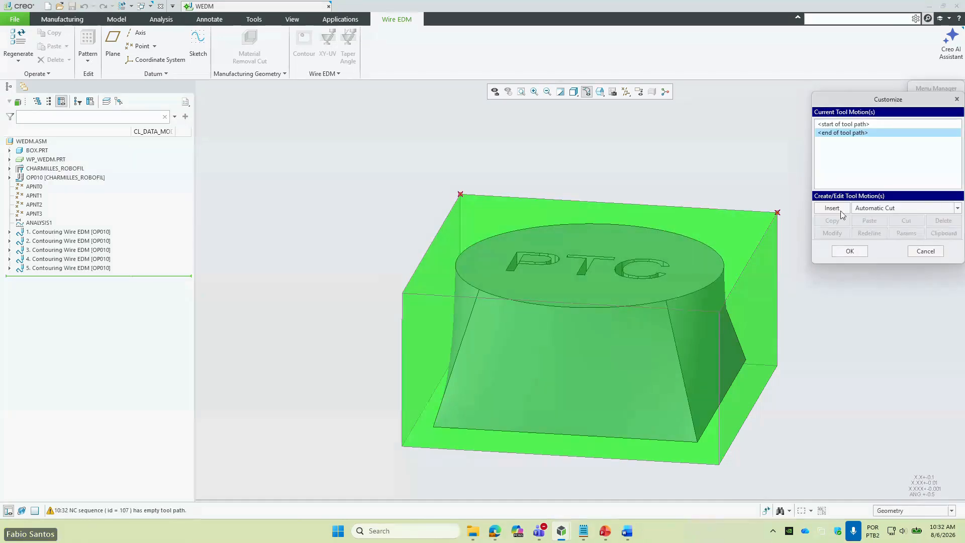
- Insert an Automatic Cut motion with the default cut elements and define datum point APNT3 as its thread point
{"action": "left_click", "coordinate": [837, 210]}
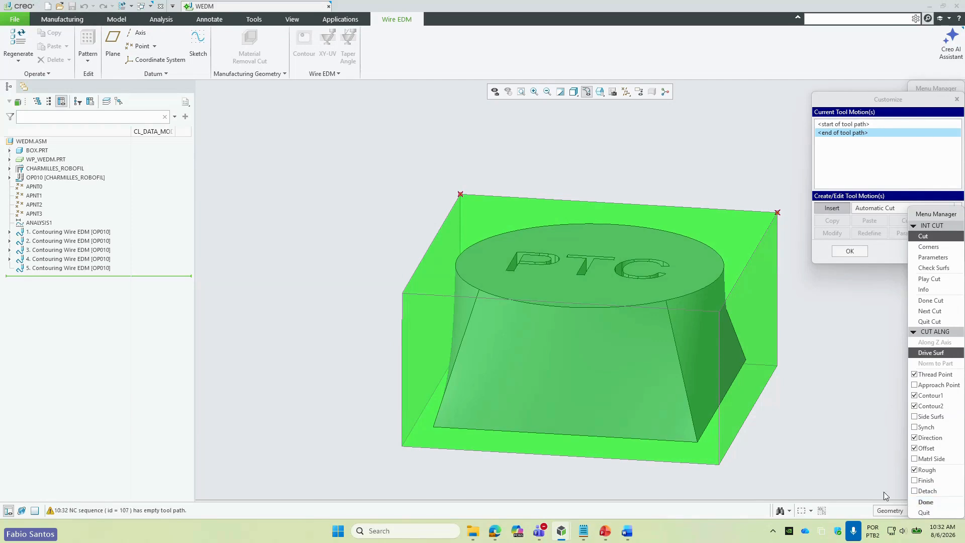
{"action": "left_click", "coordinate": [919, 502]}
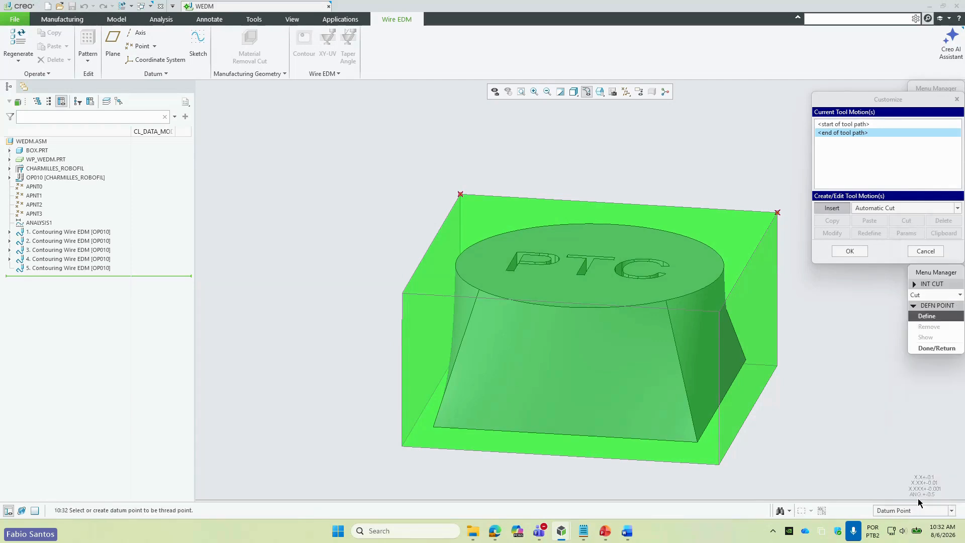
{"action": "left_click", "coordinate": [460, 194]}
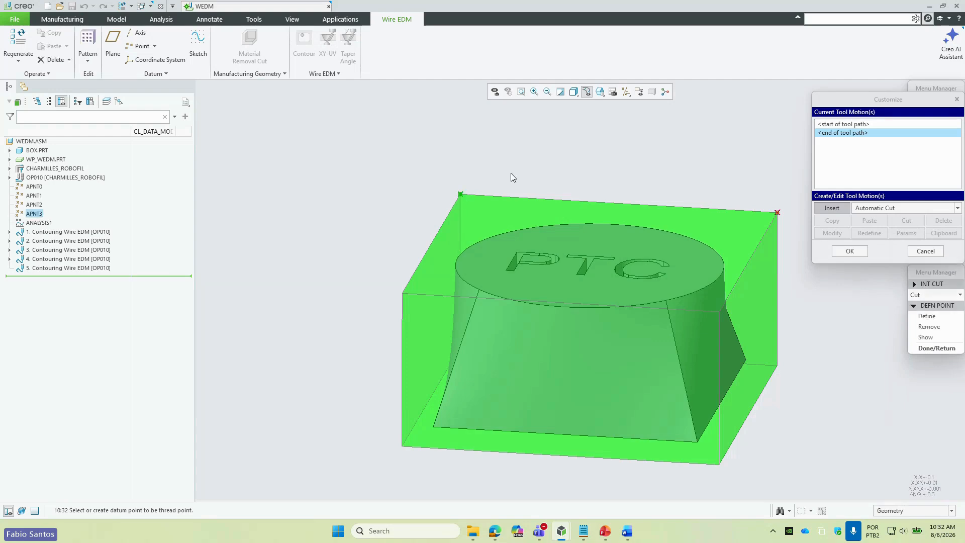
{"action": "left_click", "coordinate": [937, 347]}
{"action": "left_click", "coordinate": [927, 327]}
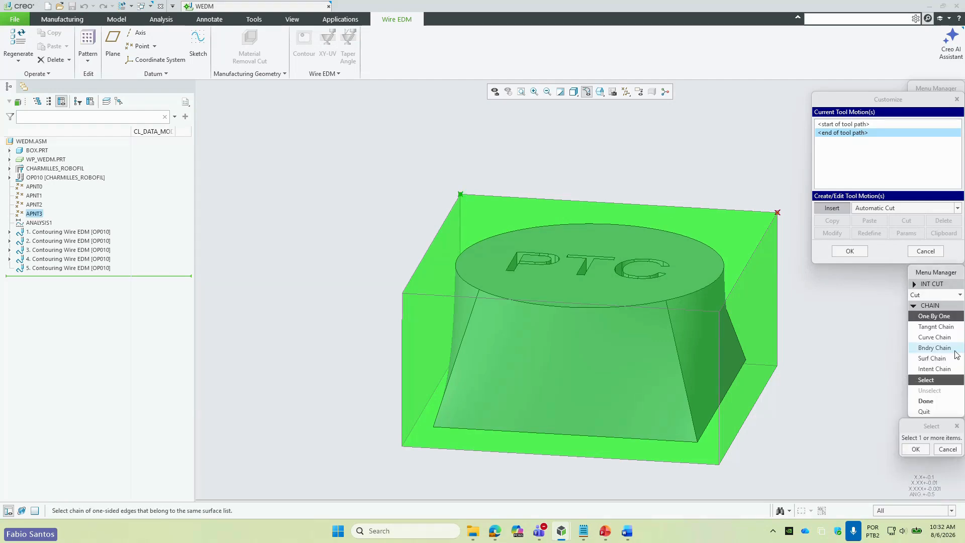
- Define the cut's first contour as a surface chain around the rectangular bottom face of the part
{"action": "left_click", "coordinate": [933, 358]}
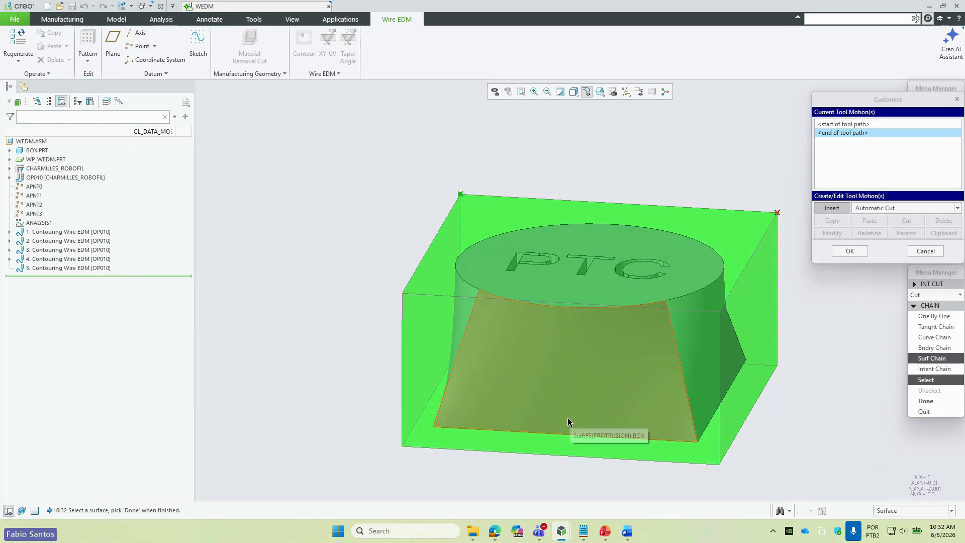
{"action": "left_click", "coordinate": [567, 419]}
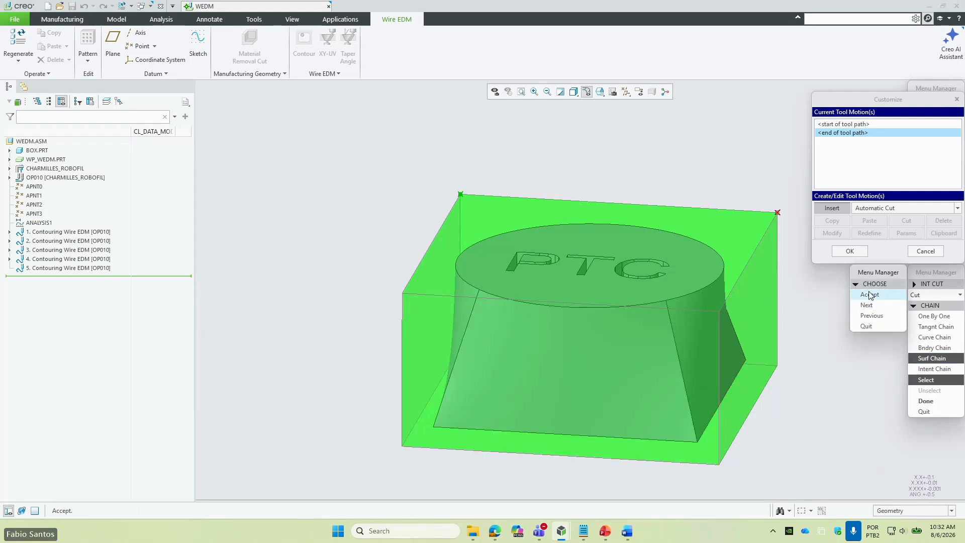
{"action": "left_click", "coordinate": [872, 295]}
{"action": "left_click", "coordinate": [922, 401]}
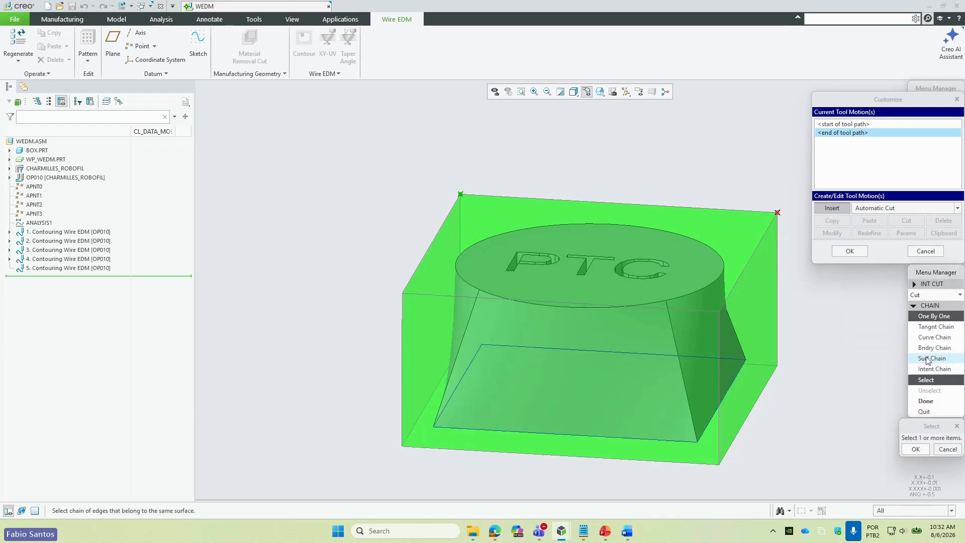
- Define the cut's second contour as a surface chain using the entire outer loop of the part's top face
{"action": "left_click", "coordinate": [928, 358]}
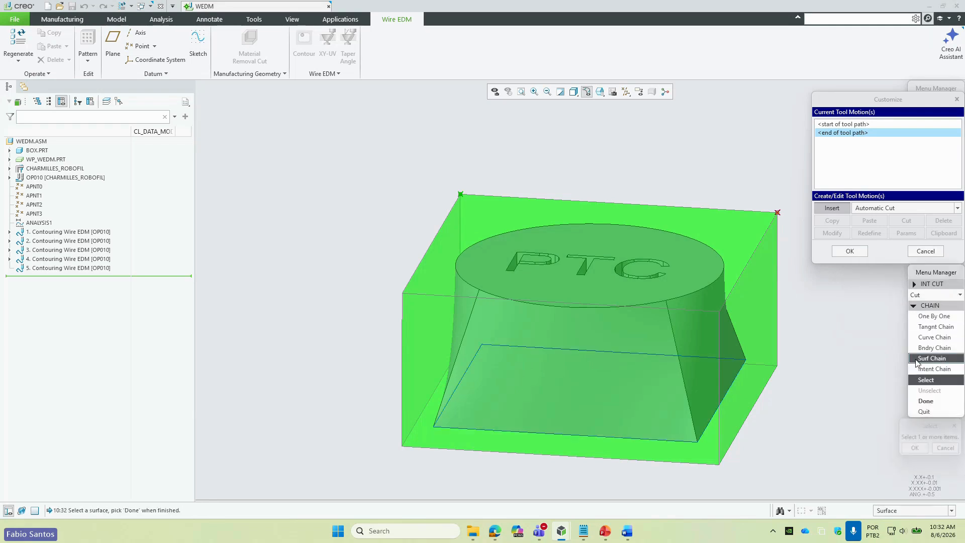
{"action": "left_click", "coordinate": [696, 268]}
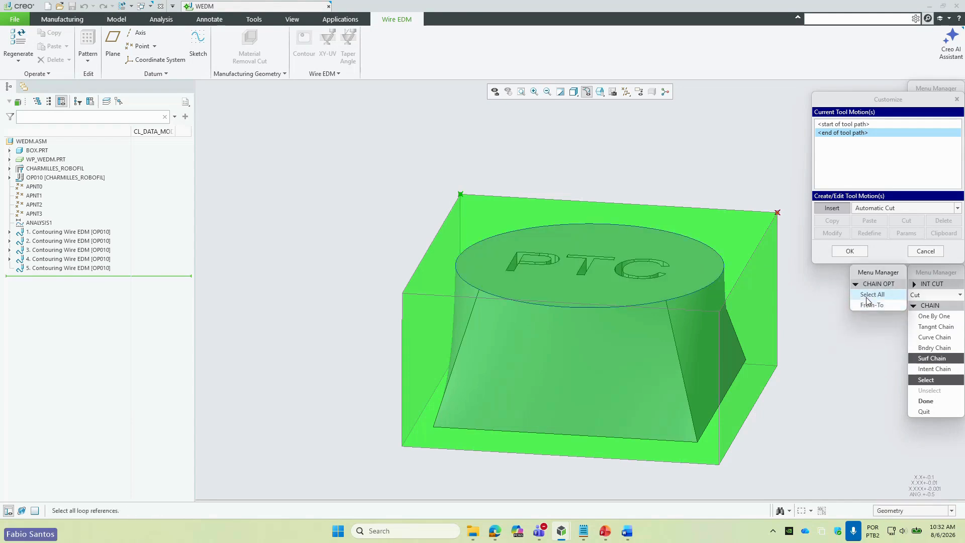
{"action": "left_click", "coordinate": [871, 295]}
{"action": "left_click", "coordinate": [925, 401]}
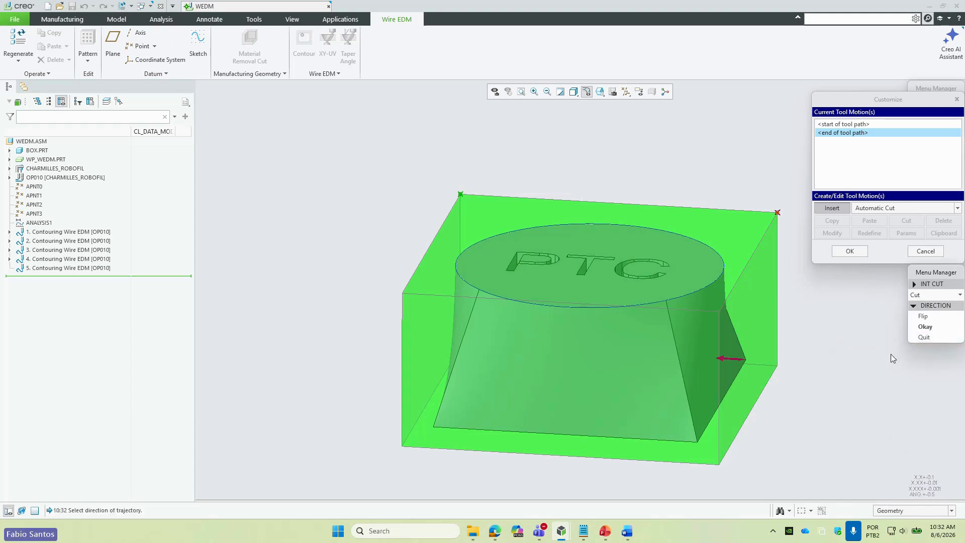
- Accept the trajectory direction, set the tool offset to Right, and complete the cut with the default Follow Cut options
{"action": "left_click", "coordinate": [923, 327]}
{"action": "middle_click_drag", "start_coordinate": [764, 395], "coordinate": [740, 409]}
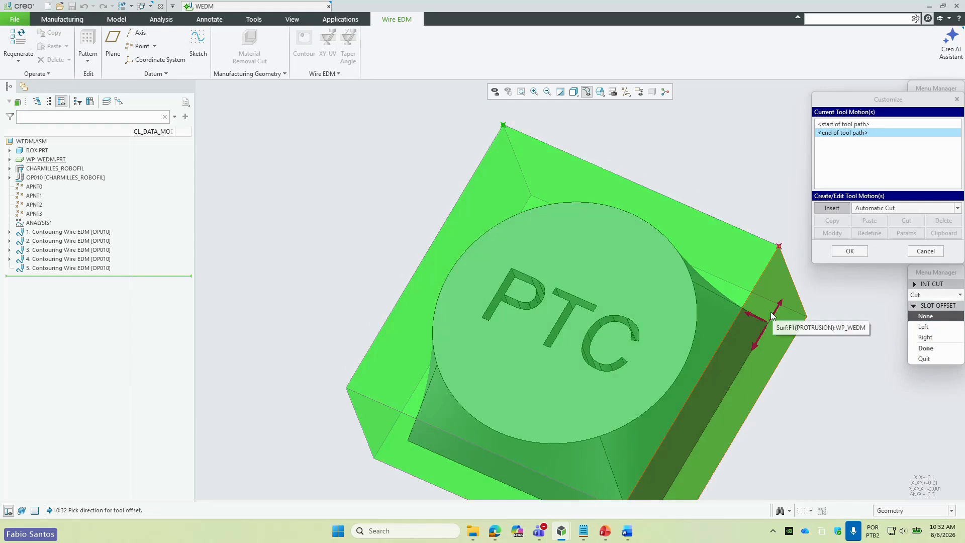
{"action": "scroll", "coordinate": [752, 336], "scroll_direction": "down", "scroll_amount": 4}
{"action": "left_click", "coordinate": [922, 339]}
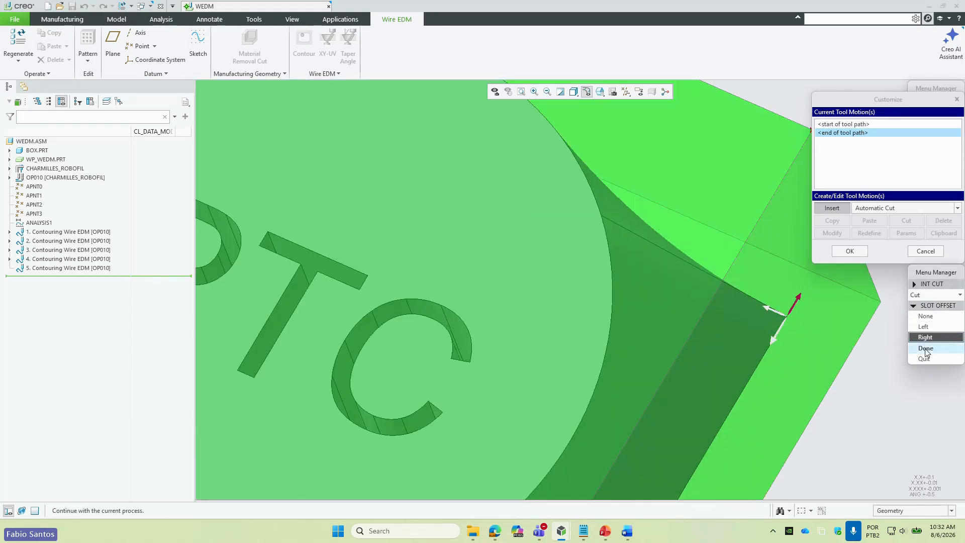
{"action": "left_click", "coordinate": [926, 348]}
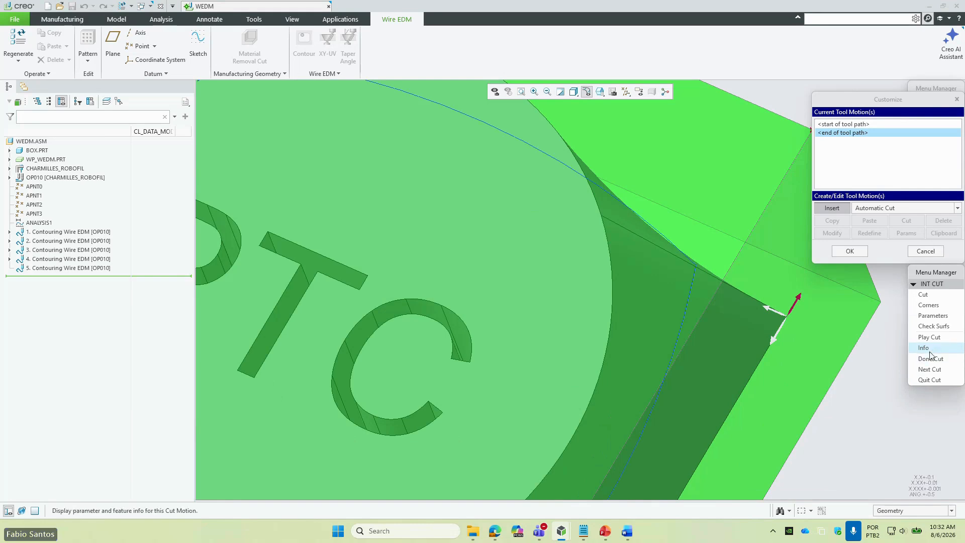
{"action": "left_click", "coordinate": [930, 359]}
{"action": "left_click", "coordinate": [908, 489]}
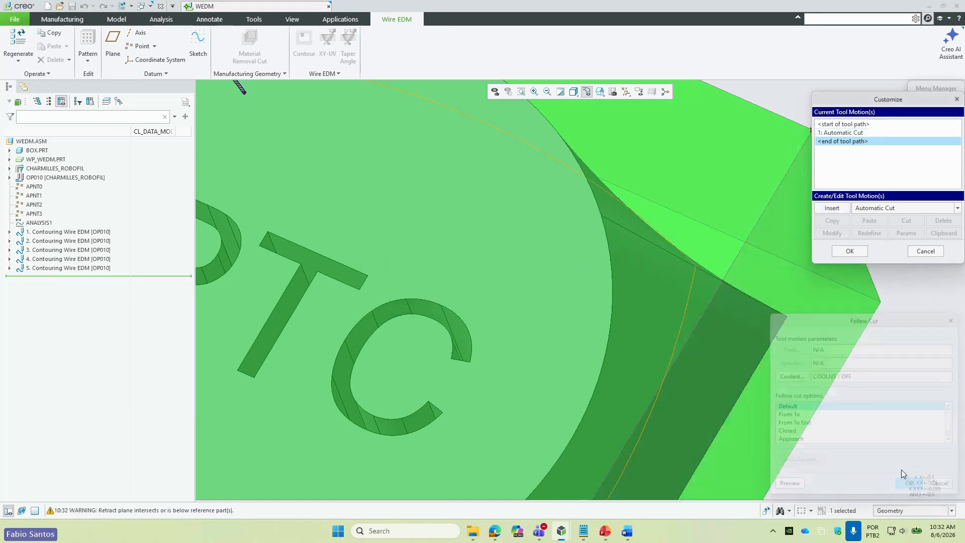
- Accept the customized tool motions and open the on-screen playback of the sequence's tool path
{"action": "scroll", "coordinate": [578, 285], "scroll_direction": "up", "scroll_amount": 4}
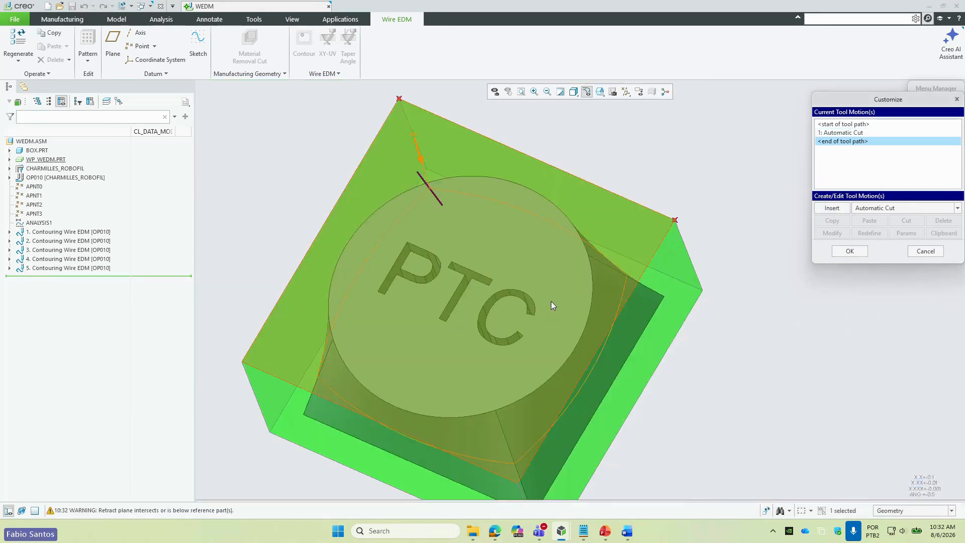
{"action": "middle_click_drag", "start_coordinate": [550, 301], "coordinate": [527, 251]}
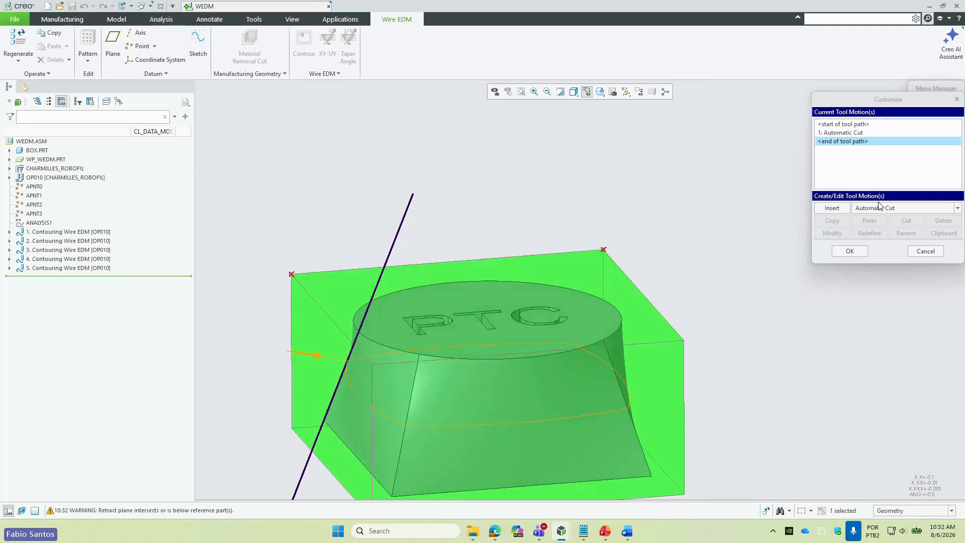
{"action": "left_click", "coordinate": [849, 251]}
{"action": "left_click", "coordinate": [930, 121]}
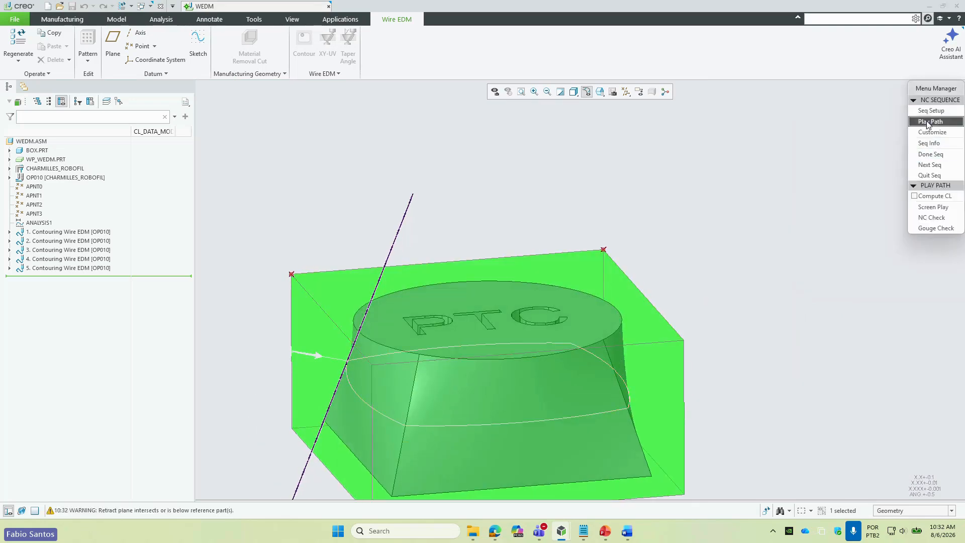
{"action": "left_click", "coordinate": [933, 207]}
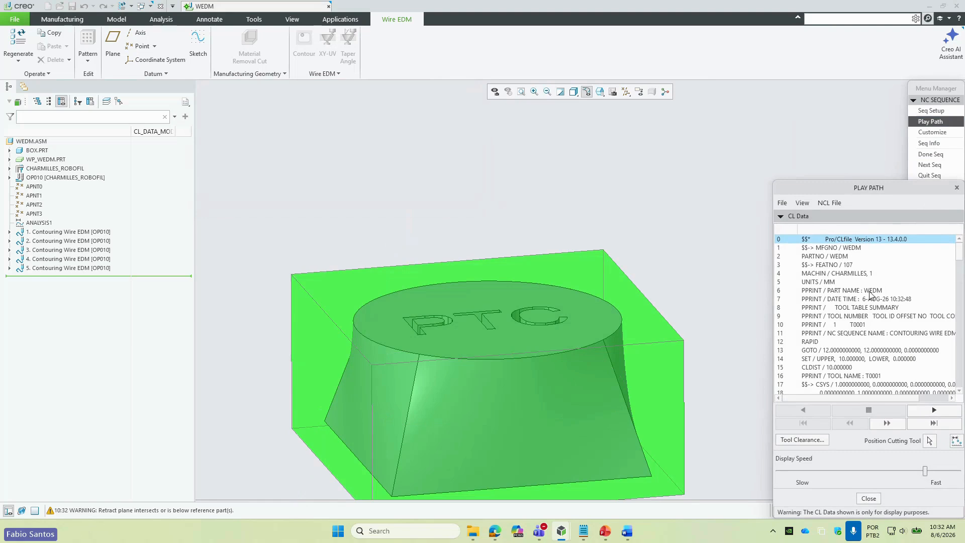
- Review the sequence's CL data and play the wire tool path at a reduced display speed, closing the player when finished
{"action": "scroll", "coordinate": [869, 295], "scroll_direction": "down", "scroll_amount": 3}
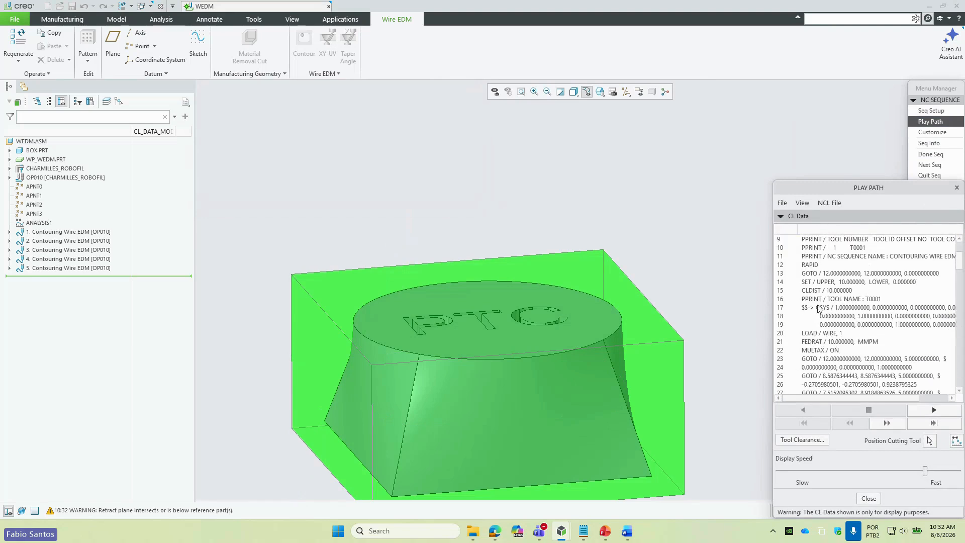
{"action": "scroll", "coordinate": [824, 302], "scroll_direction": "down", "scroll_amount": 2}
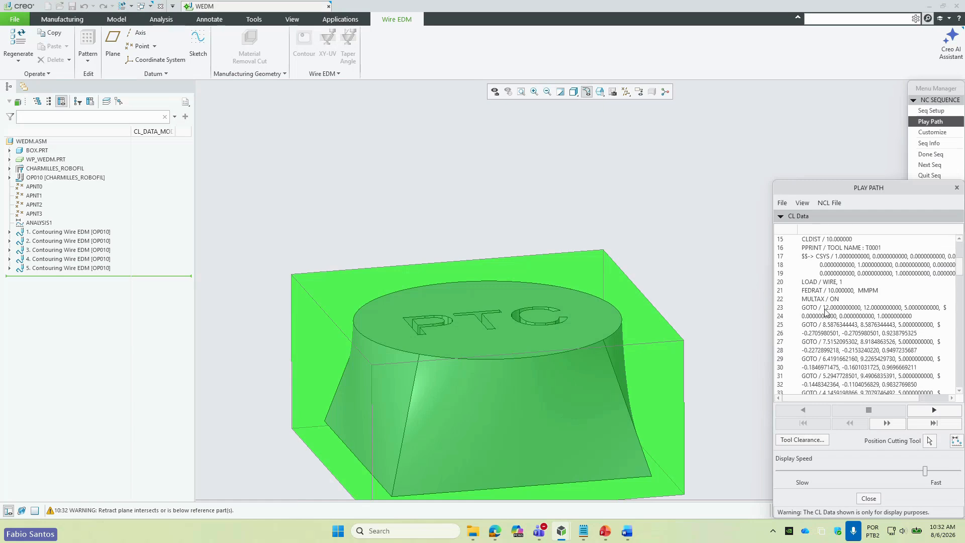
{"action": "left_click_drag", "start_coordinate": [925, 470], "coordinate": [873, 464]}
{"action": "left_click", "coordinate": [928, 411]}
{"action": "mouse_move", "coordinate": [474, 337]}
{"action": "middle_mouse_down"}
{"action": "mouse_move", "coordinate": [459, 342]}
{"action": "mouse_move", "coordinate": [468, 360]}
{"action": "mouse_move", "coordinate": [467, 331]}
{"action": "mouse_move", "coordinate": [478, 338]}
{"action": "mouse_move", "coordinate": [480, 391]}
{"action": "mouse_move", "coordinate": [469, 337]}
{"action": "middle_mouse_up"}
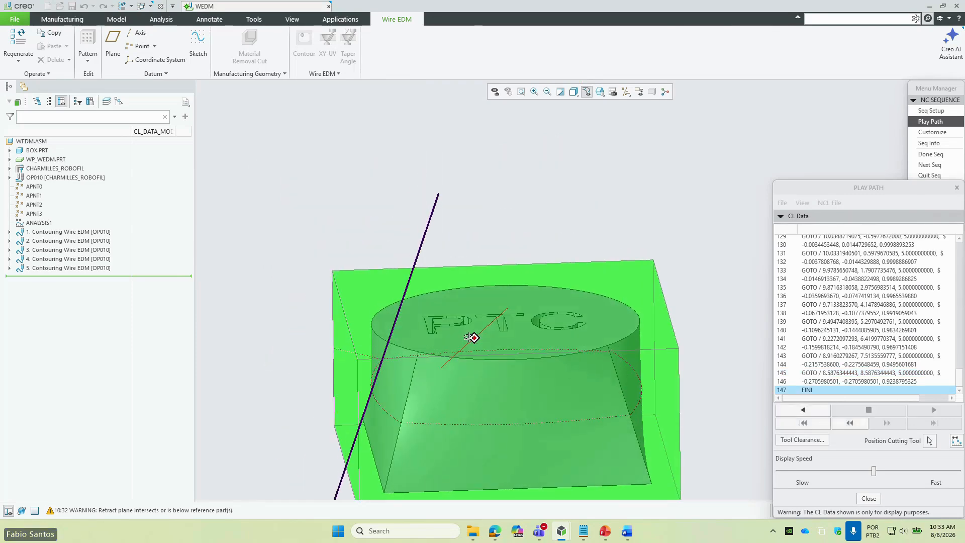
{"action": "left_click", "coordinate": [868, 498]}
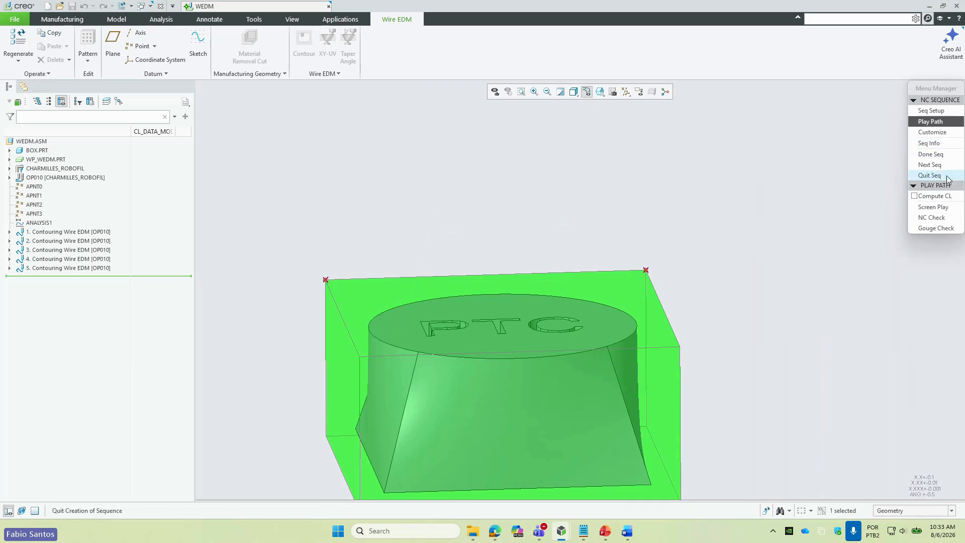
- Run the NC Check material removal simulation of the wire cut on the workpiece and close the simulation
{"action": "left_click", "coordinate": [941, 218]}
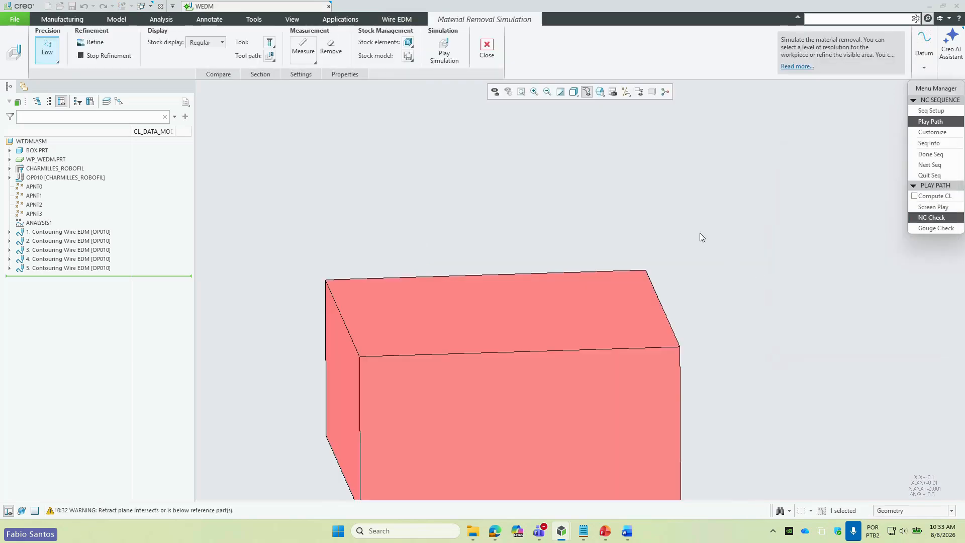
{"action": "left_click", "coordinate": [271, 56]}
{"action": "left_click", "coordinate": [284, 68]}
{"action": "left_click", "coordinate": [444, 50]}
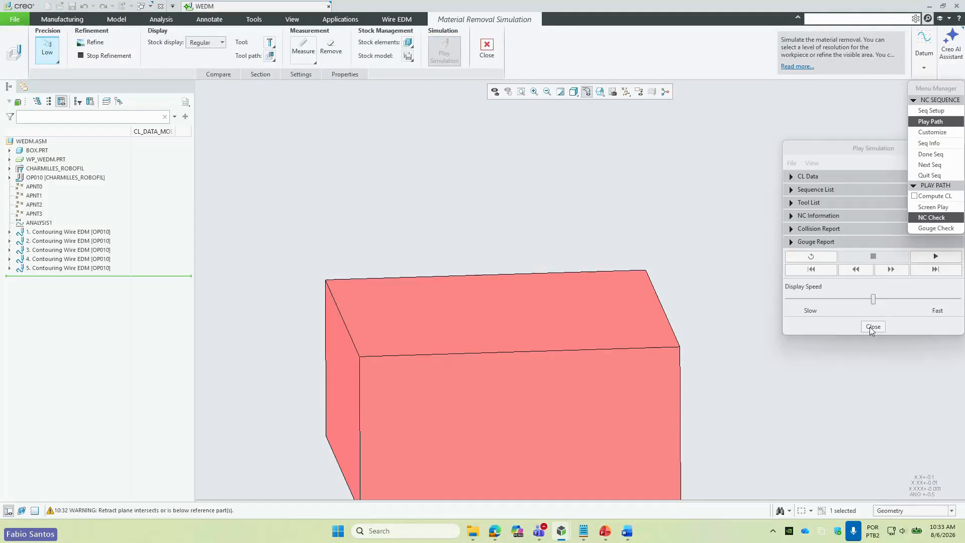
{"action": "left_click", "coordinate": [924, 256]}
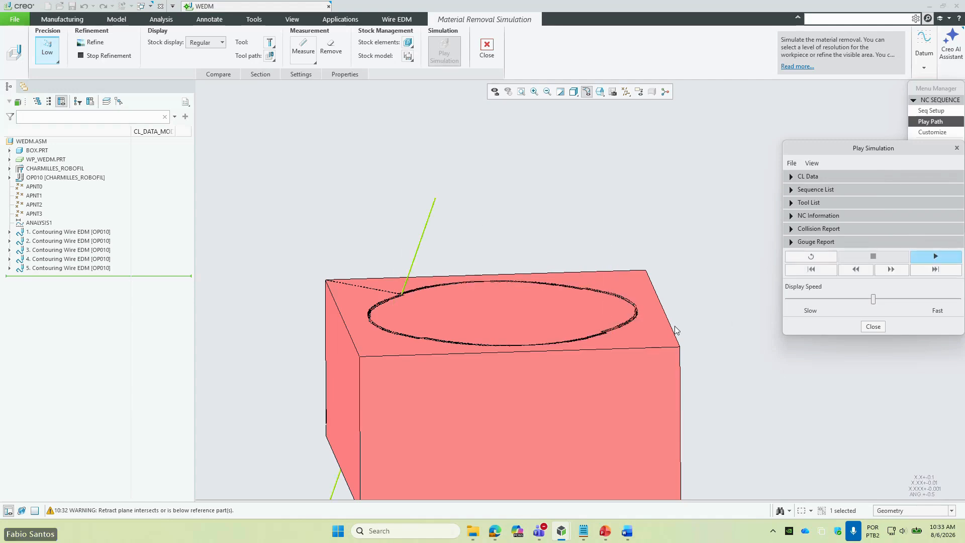
{"action": "middle_click_drag", "start_coordinate": [475, 303], "coordinate": [424, 251]}
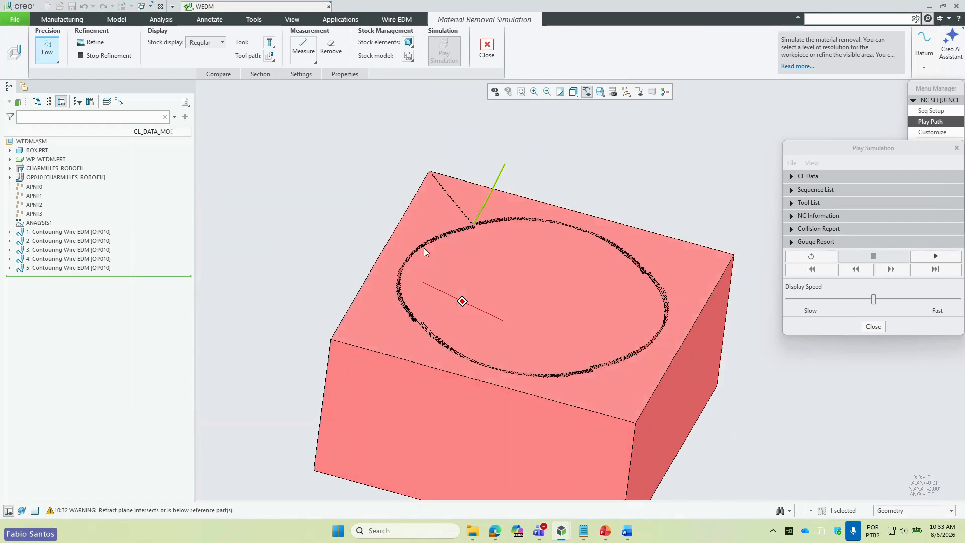
{"action": "left_click", "coordinate": [873, 326]}
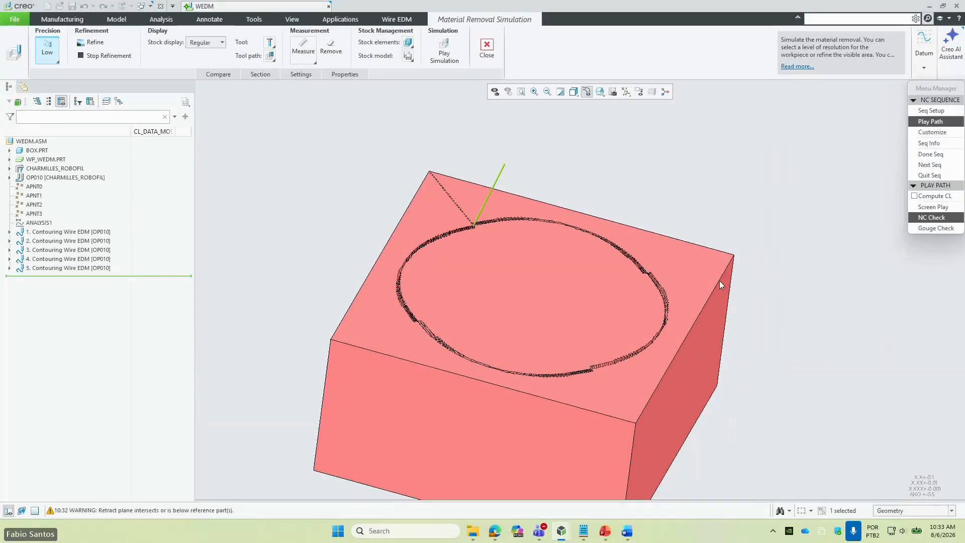
{"action": "left_click", "coordinate": [486, 47]}
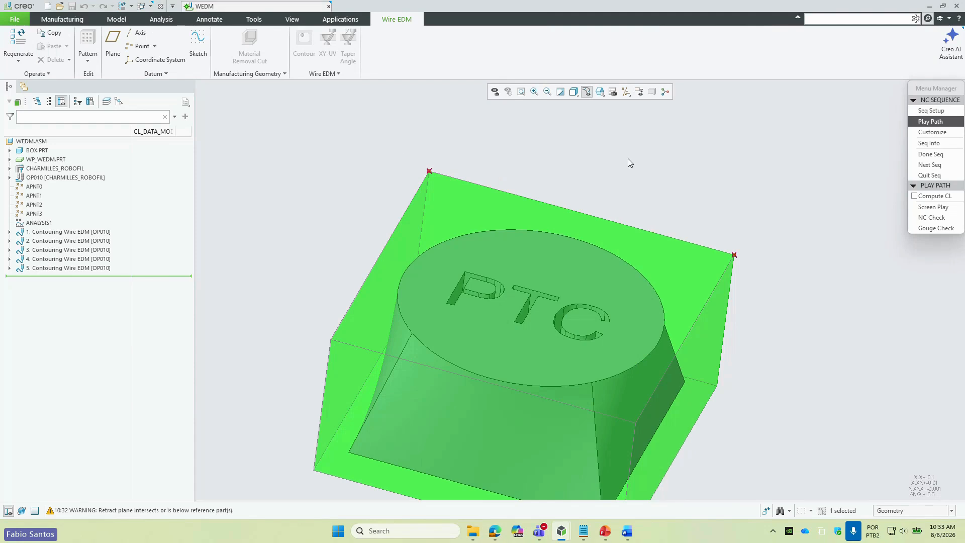
- Quit the wire EDM sequence and close the WEDM manufacturing model
{"action": "left_click", "coordinate": [951, 171]}
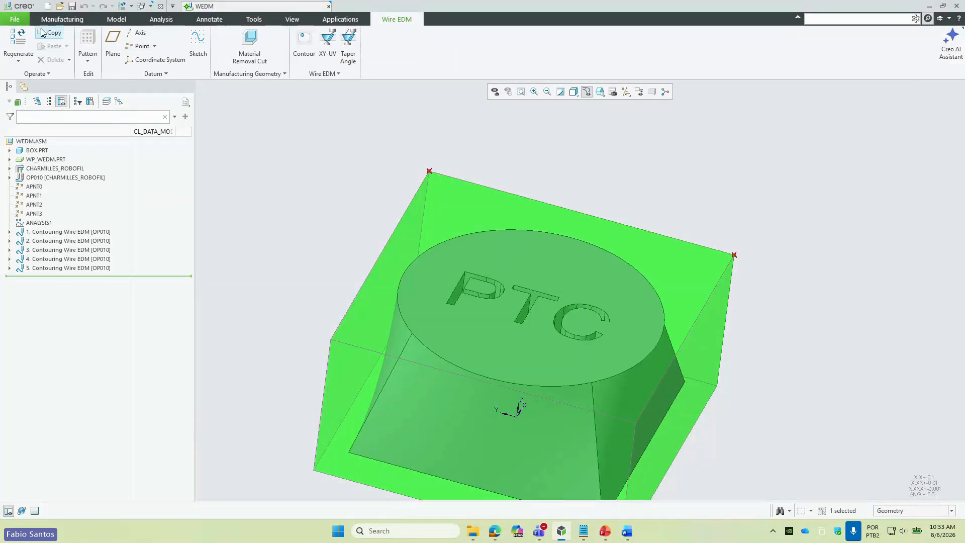
{"action": "left_click", "coordinate": [61, 19]}
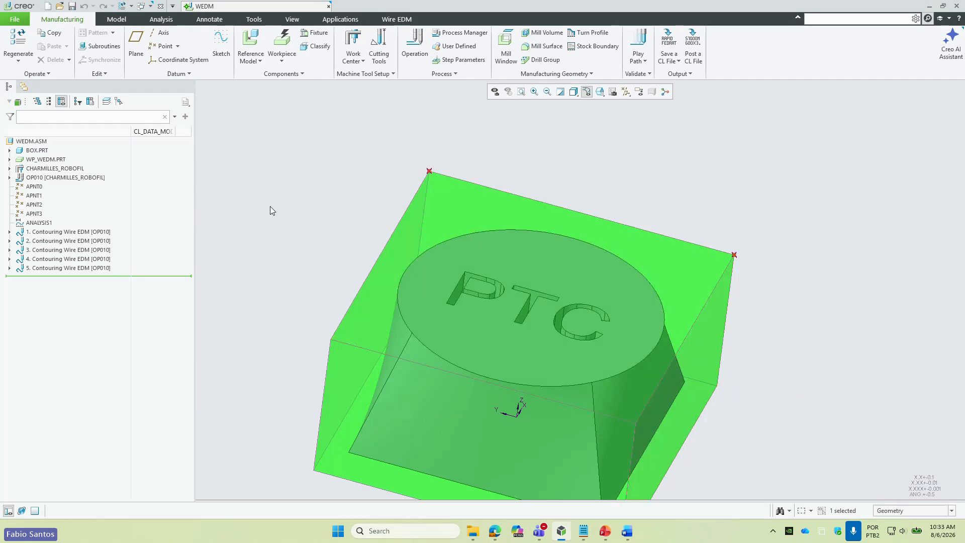
{"action": "left_click", "coordinate": [160, 7]}
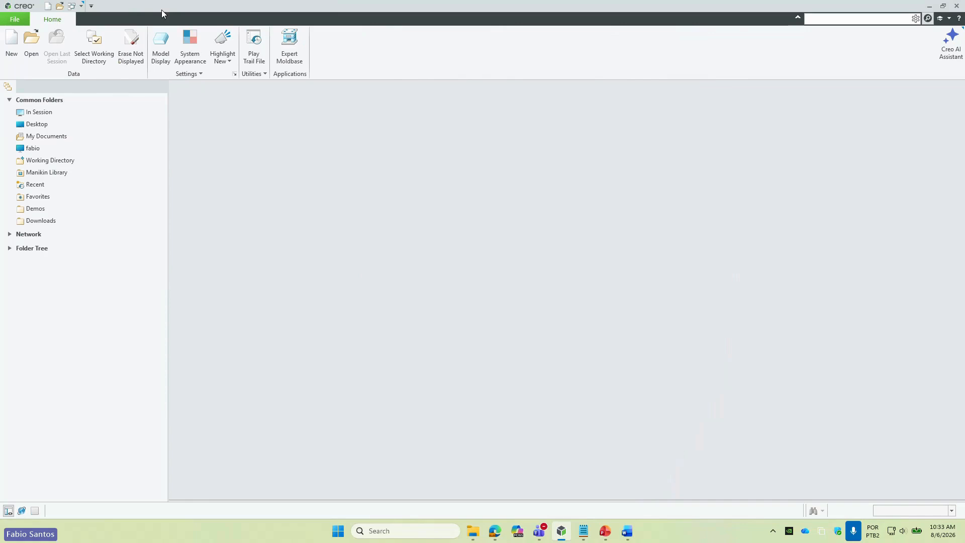
- Erase all undisplayed models from the session and set the working directory to CAM > Centro_Tornemento_Multi-Tarefa_Suico > demo_4_heads
{"action": "left_click", "coordinate": [131, 48]}
{"action": "key", "text": "Return"}
{"action": "left_click", "coordinate": [104, 55]}
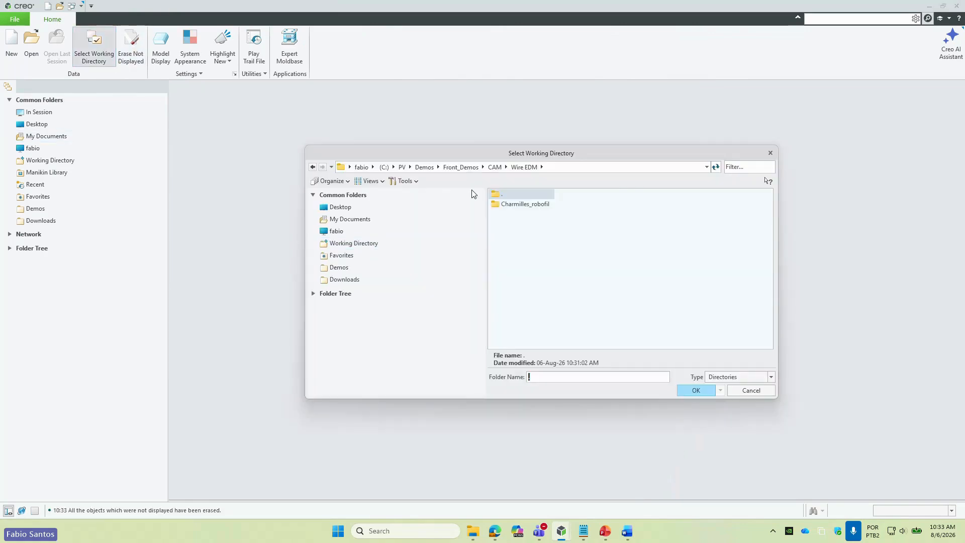
{"action": "left_click", "coordinate": [497, 166]}
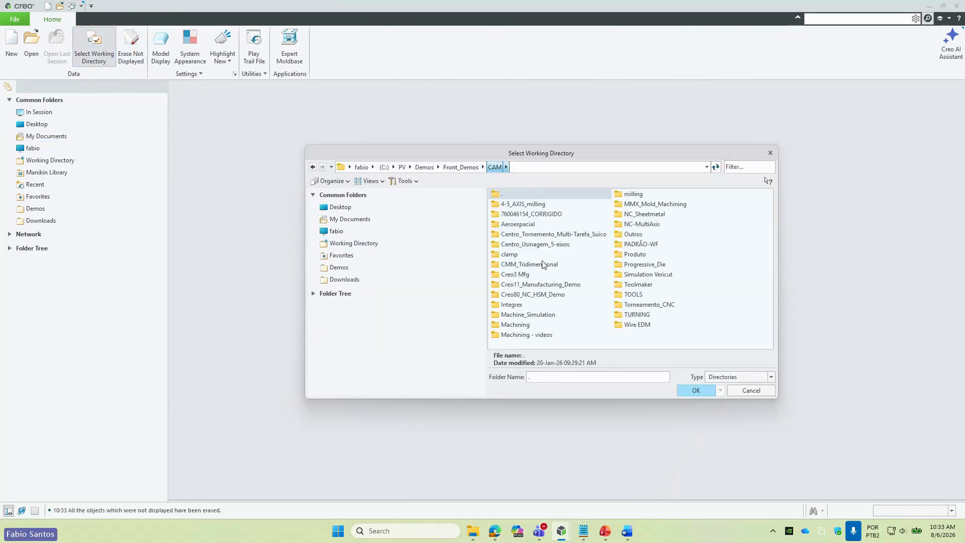
{"action": "double_click", "coordinate": [552, 236]}
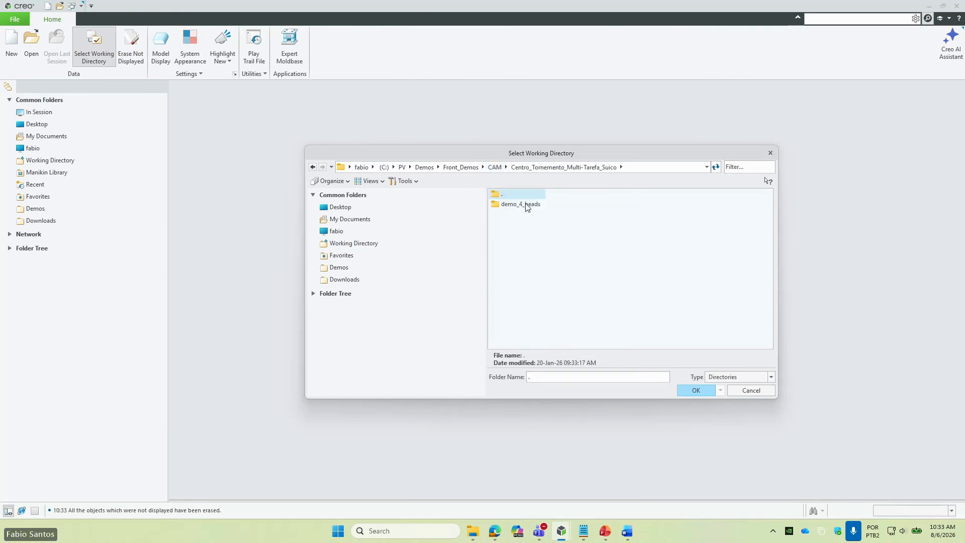
{"action": "double_click", "coordinate": [523, 204]}
{"action": "key", "text": "Return"}
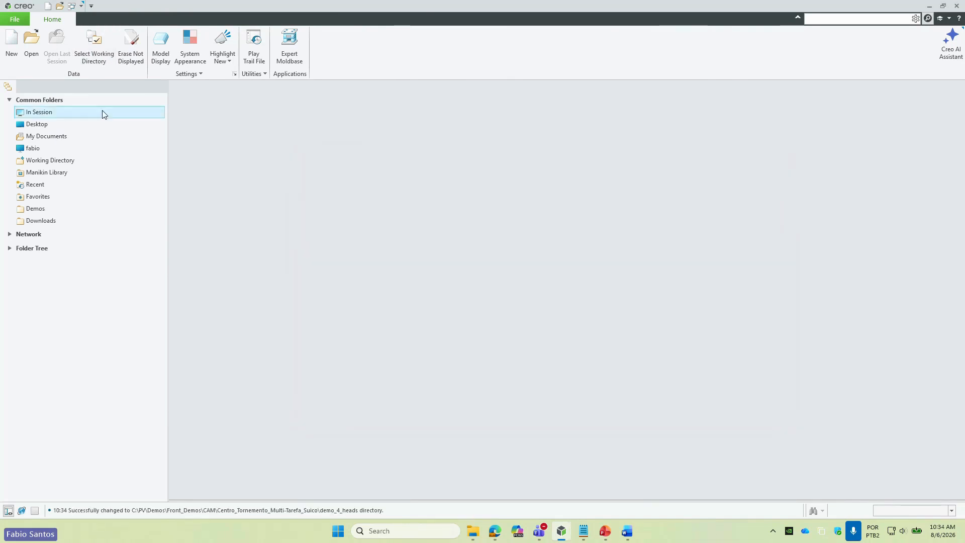
- Open the P20 manufacturing assembly and turn on the annotation display to show the spindle labels
{"action": "left_click", "coordinate": [31, 43]}
{"action": "double_click", "coordinate": [512, 213]}
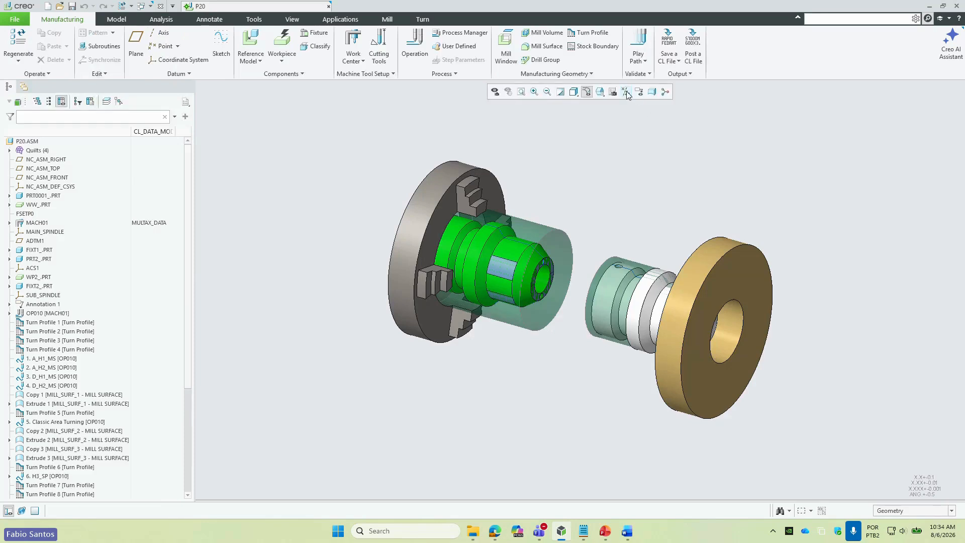
{"action": "left_click", "coordinate": [626, 92]}
{"action": "left_click", "coordinate": [643, 93]}
{"action": "middle_click_drag", "start_coordinate": [622, 140], "coordinate": [544, 267]}
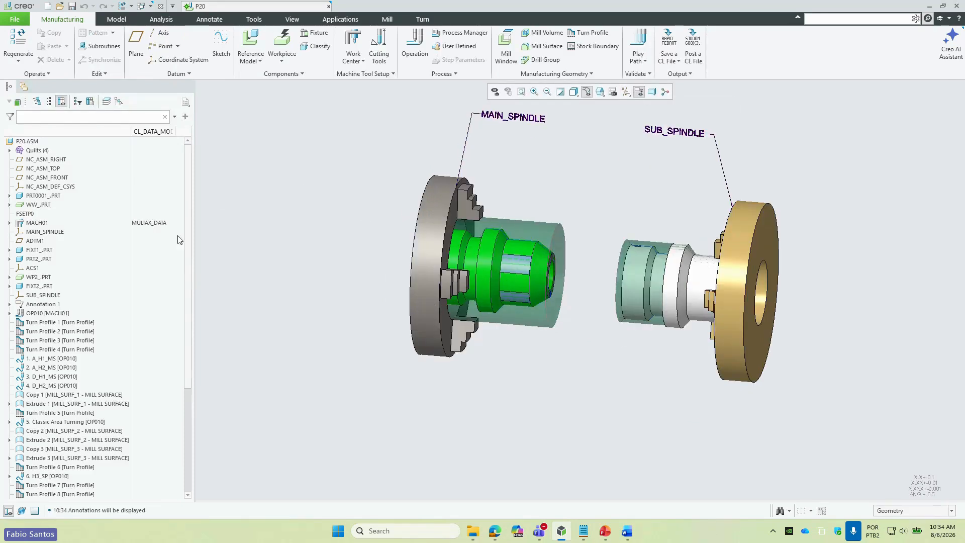
- Examine the output settings, head count and spindle count in the MACH01 mill-turn work center definition, and cancel without changes
{"action": "left_click", "coordinate": [35, 223]}
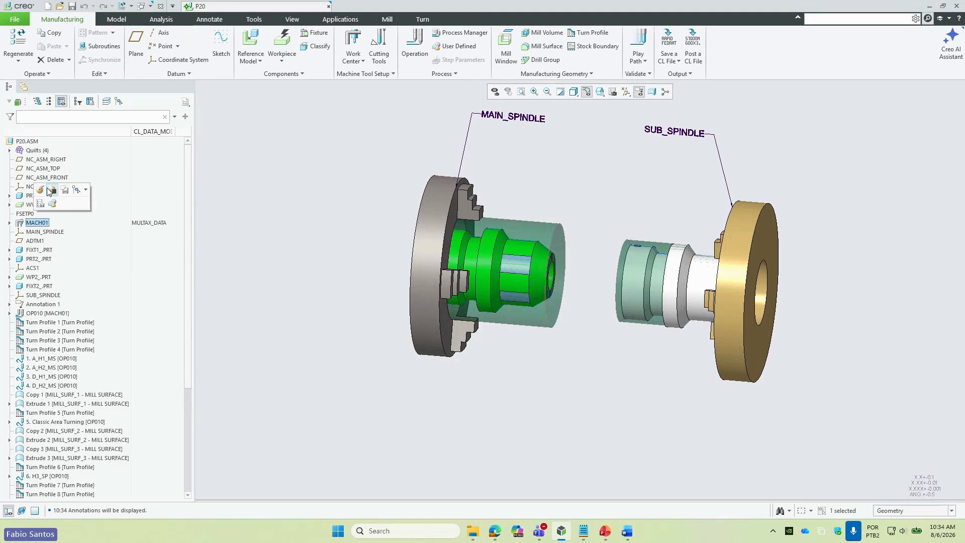
{"action": "left_click", "coordinate": [39, 190]}
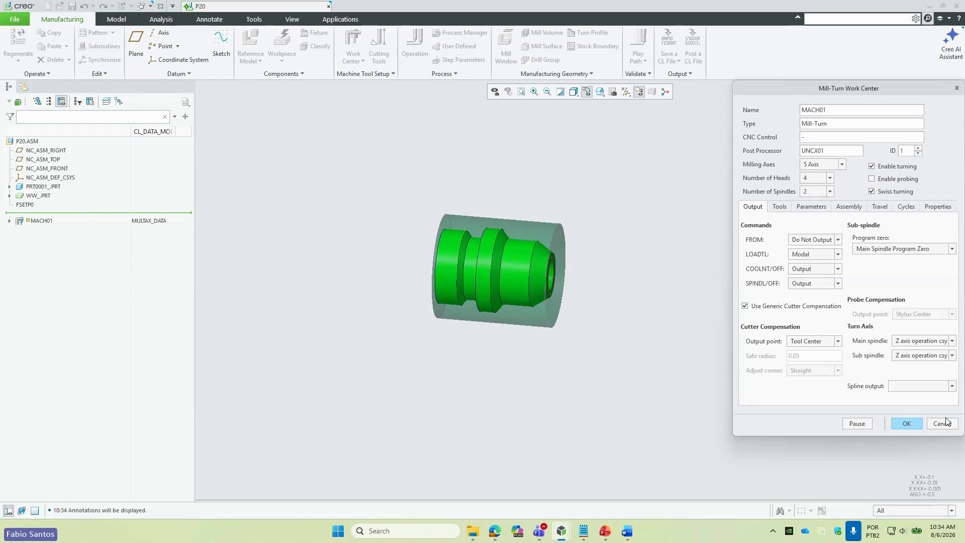
{"action": "left_click", "coordinate": [930, 424]}
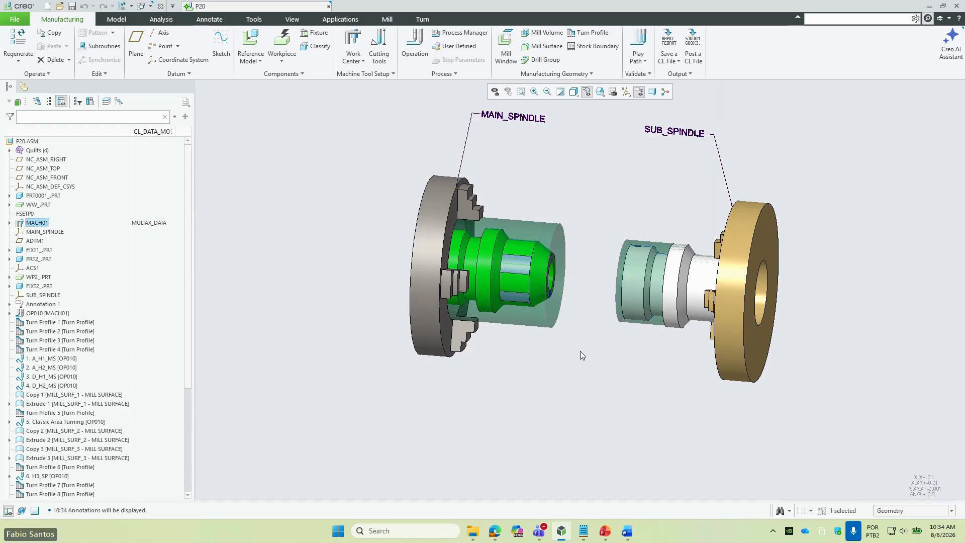
- Play the synchronized tool path of operation OP010 at a slow display speed and close the player
{"action": "left_click", "coordinate": [39, 313]}
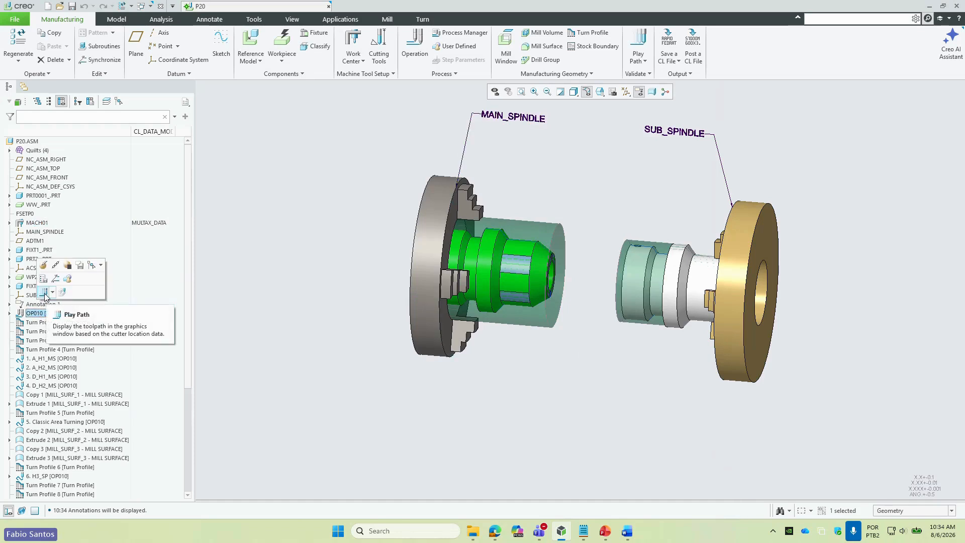
{"action": "left_click", "coordinate": [44, 295]}
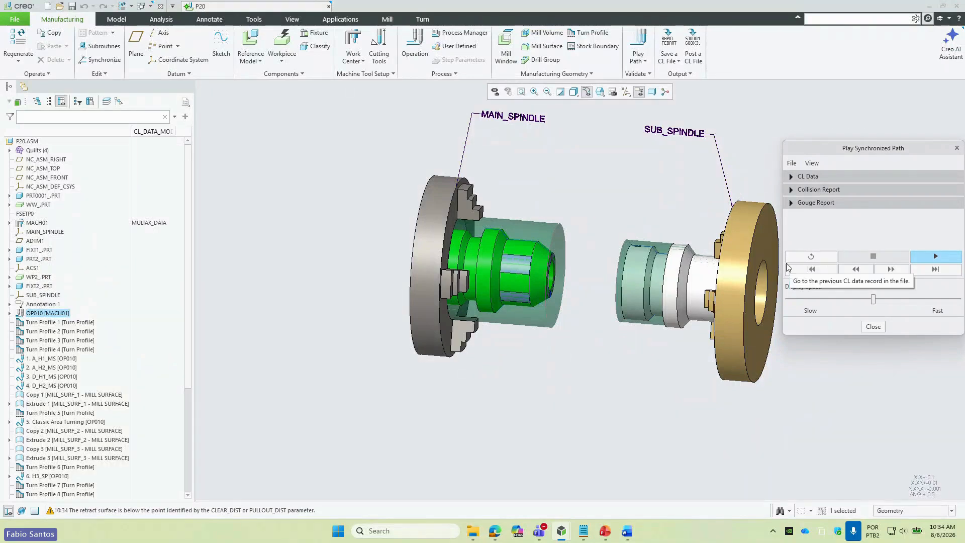
{"action": "left_click_drag", "start_coordinate": [873, 299], "coordinate": [804, 299]}
{"action": "left_click", "coordinate": [934, 257]}
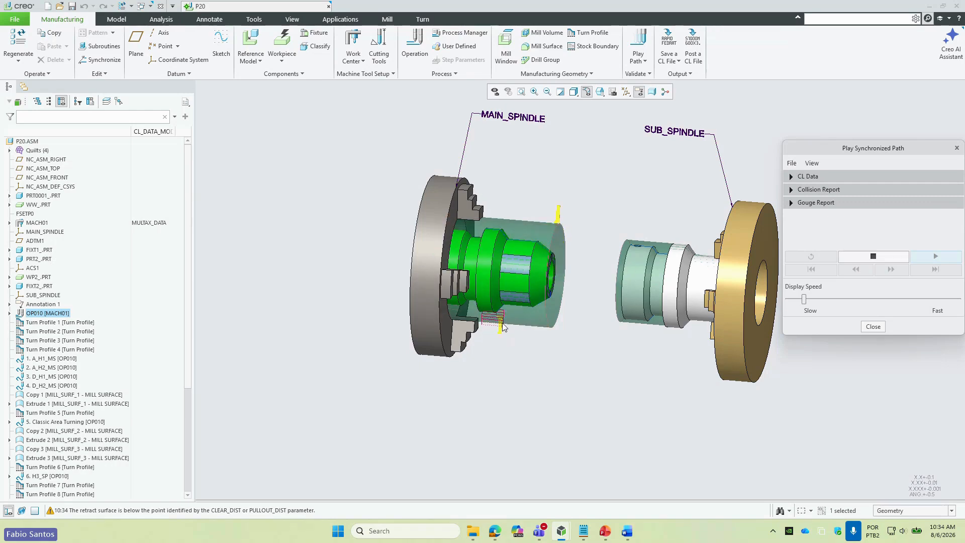
{"action": "mouse_move", "coordinate": [518, 313]}
{"action": "middle_mouse_down"}
{"action": "mouse_move", "coordinate": [520, 306]}
{"action": "mouse_move", "coordinate": [517, 314]}
{"action": "middle_mouse_up"}
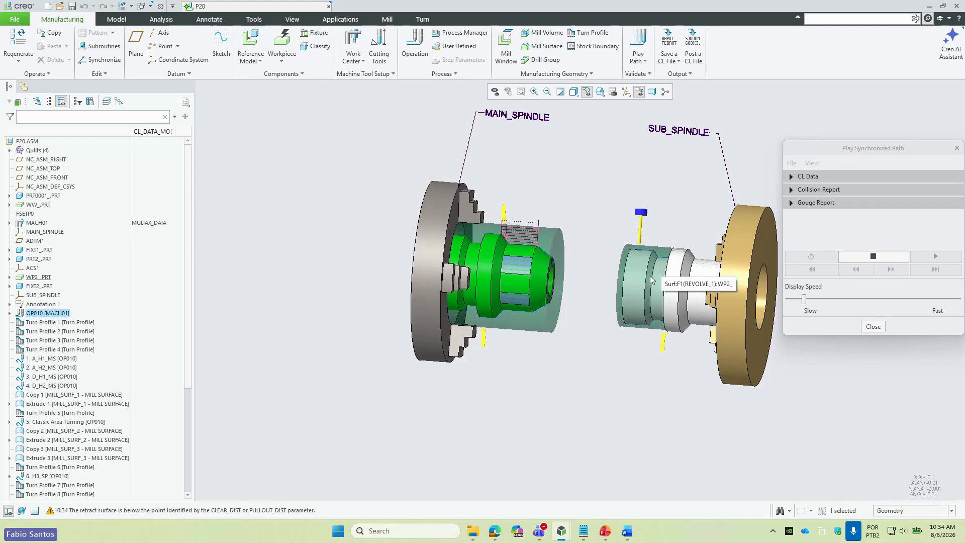
{"action": "left_click", "coordinate": [874, 327]}
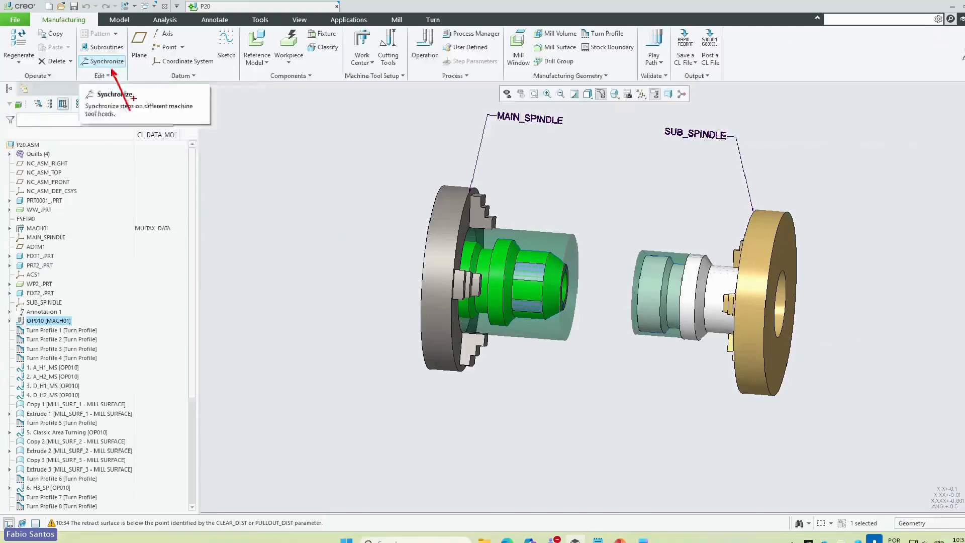
- Open the step synchronization for OP010 and examine the timing of the four heads in its Gantt chart
{"action": "left_click", "coordinate": [142, 103]}
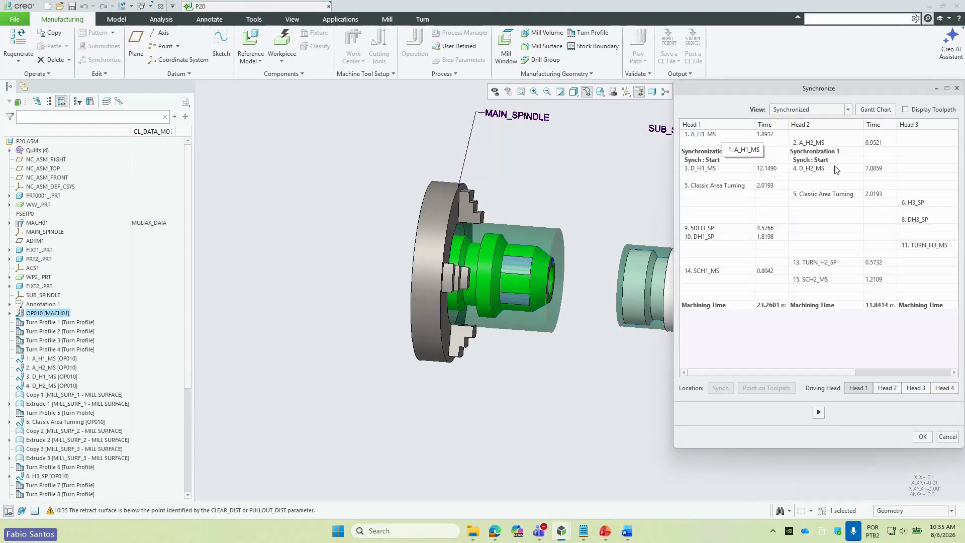
{"action": "left_click", "coordinate": [874, 109]}
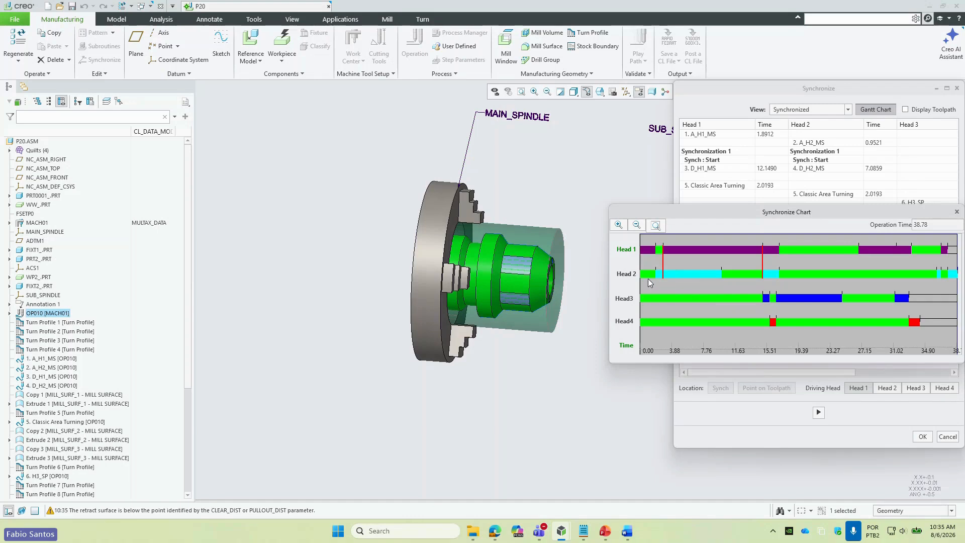
{"action": "mouse_move", "coordinate": [649, 275]}
{"action": "mouse_move", "coordinate": [774, 276]}
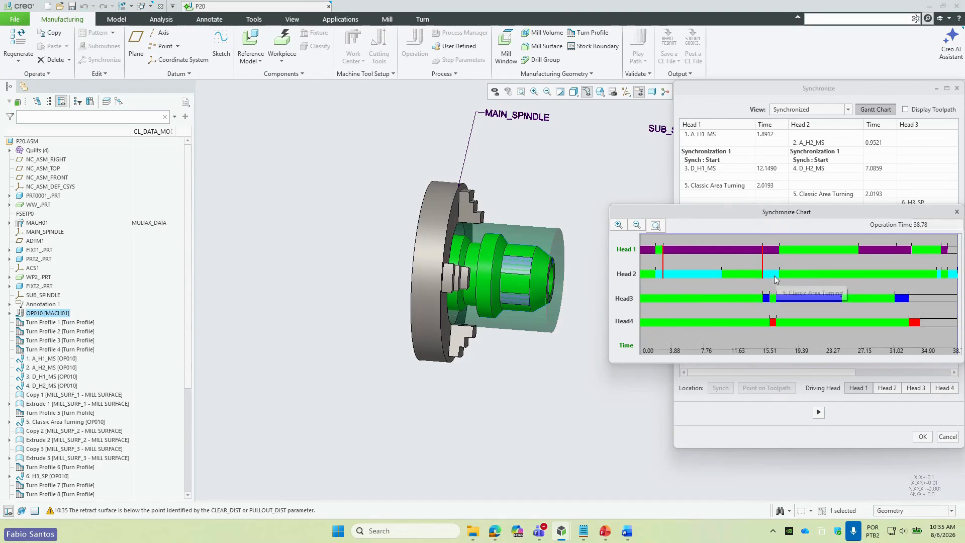
{"action": "mouse_move", "coordinate": [761, 251]}
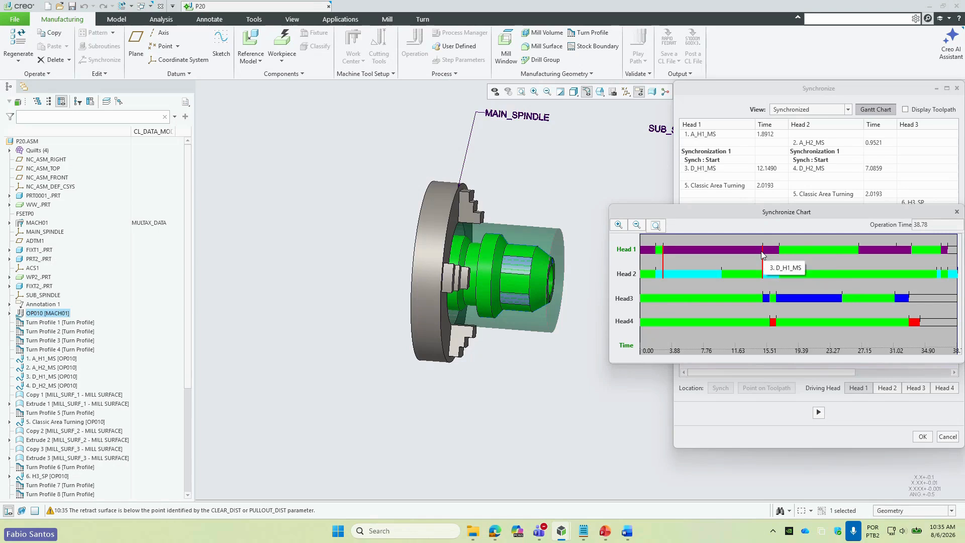
{"action": "left_click", "coordinate": [956, 212]}
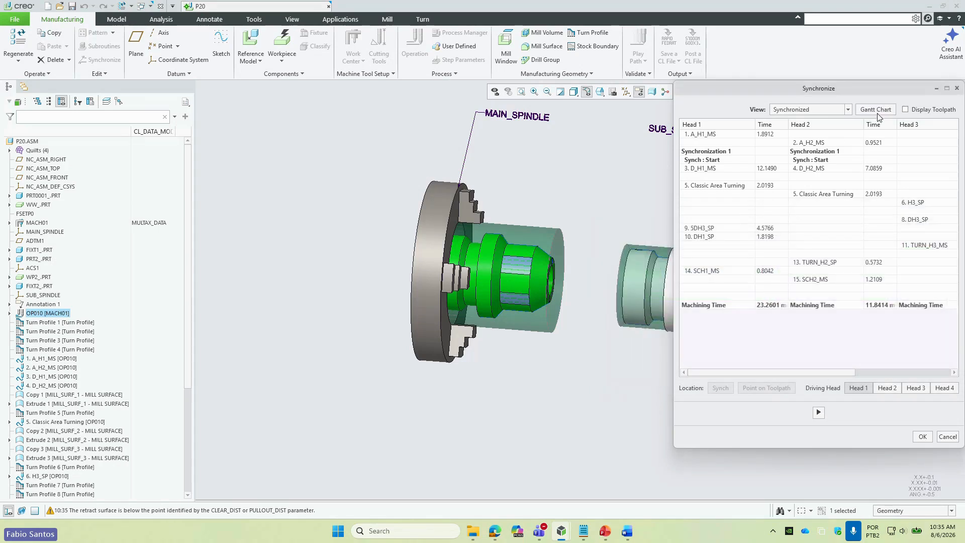
{"action": "left_click", "coordinate": [876, 112]}
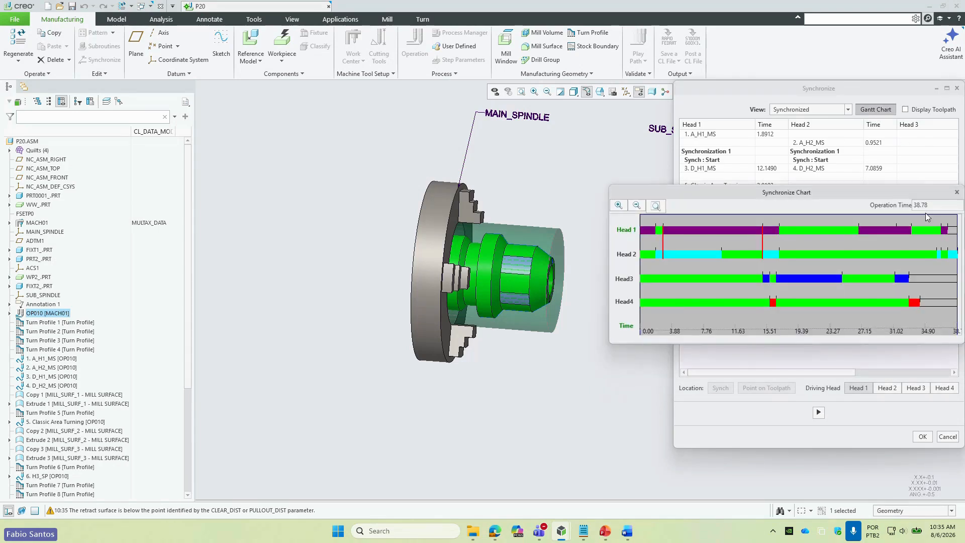
{"action": "left_click", "coordinate": [957, 192]}
- Synchronize the starts of step A_H1_MS on Head 1 and step A_H2_MS on Head 2
{"action": "left_click", "coordinate": [722, 136]}
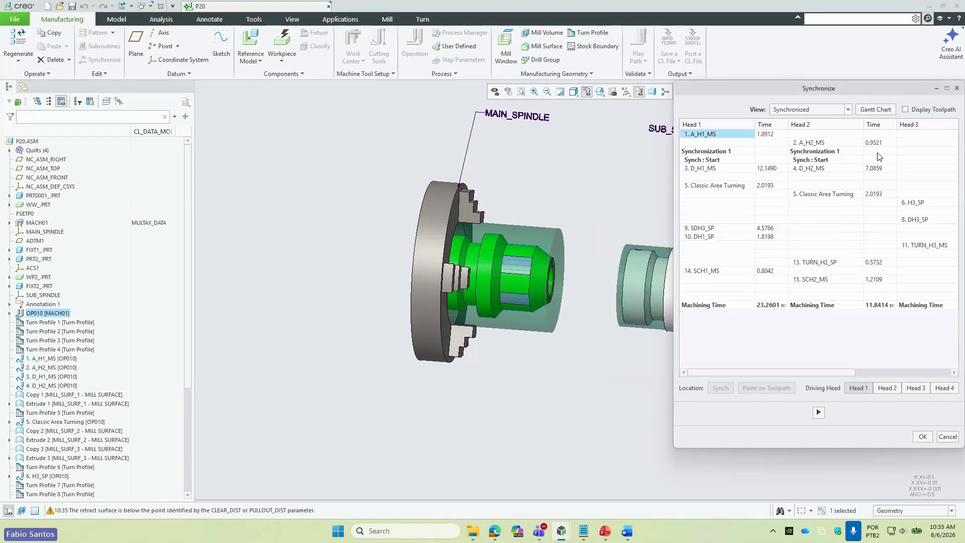
{"action": "left_click", "coordinate": [835, 143]}
{"action": "left_click", "coordinate": [720, 389]}
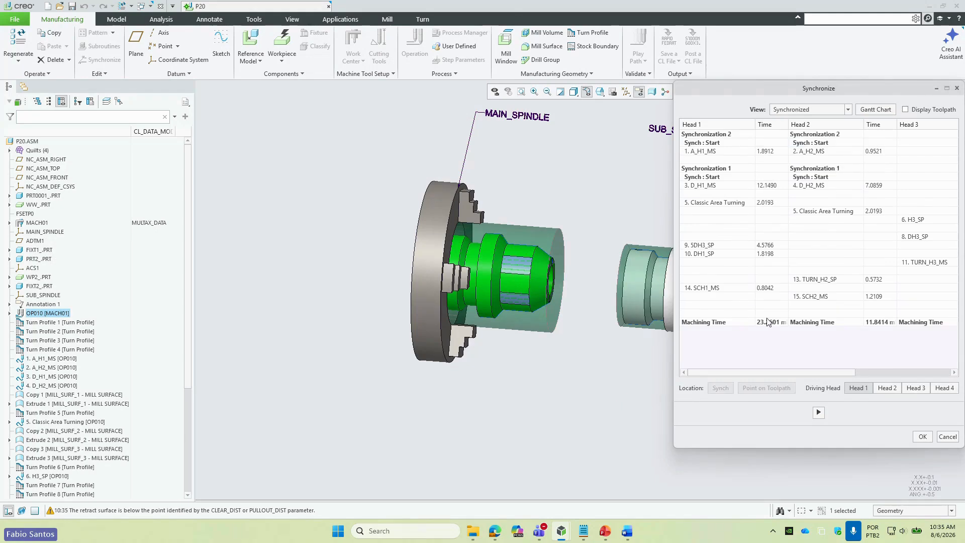
- Check the synchronized head timing in the Gantt chart and accept the step synchronization of OP010
{"action": "left_click", "coordinate": [874, 110]}
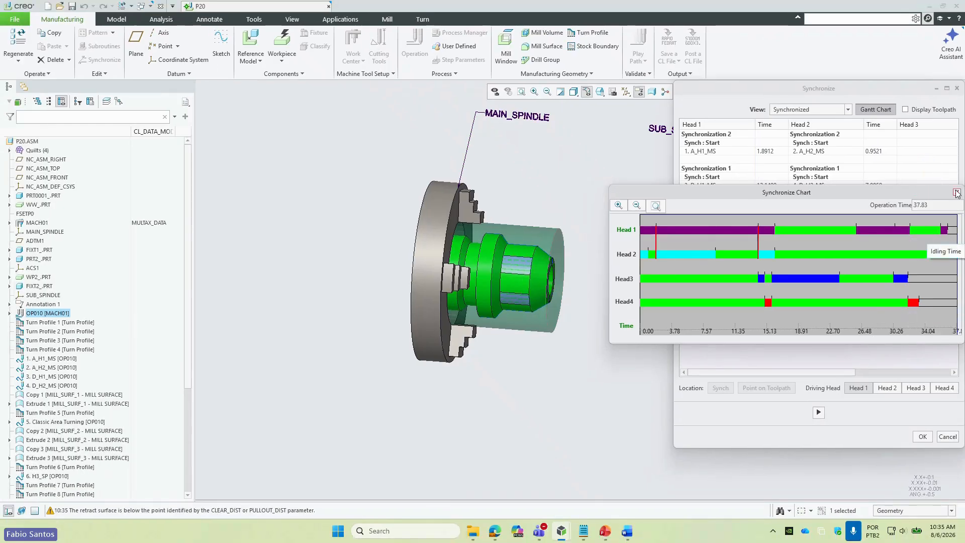
{"action": "left_click", "coordinate": [957, 192]}
{"action": "left_click", "coordinate": [923, 437]}
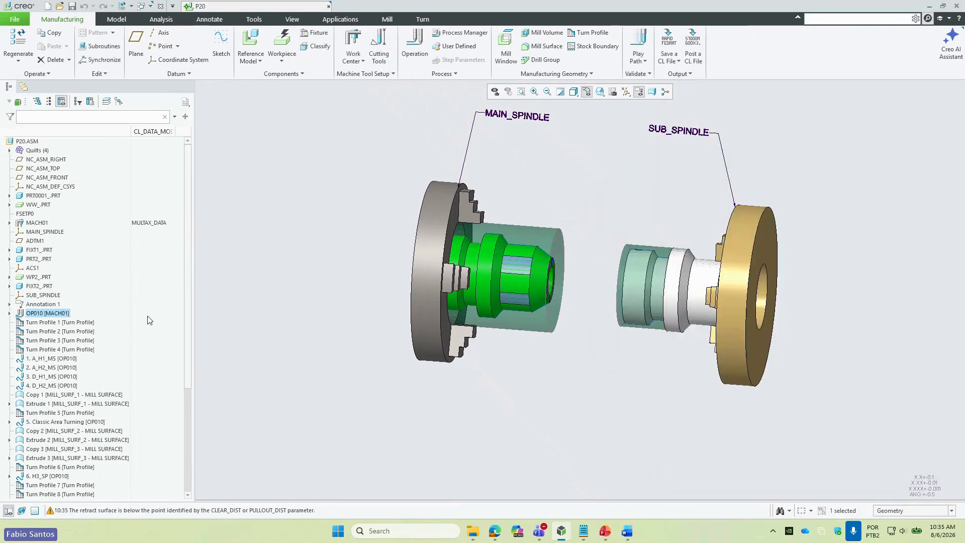
- Replay the synchronized tool path of operation OP010 at a slow display speed with the new synchronization, and close the player
{"action": "right_click", "coordinate": [47, 317]}
{"action": "left_click", "coordinate": [47, 297]}
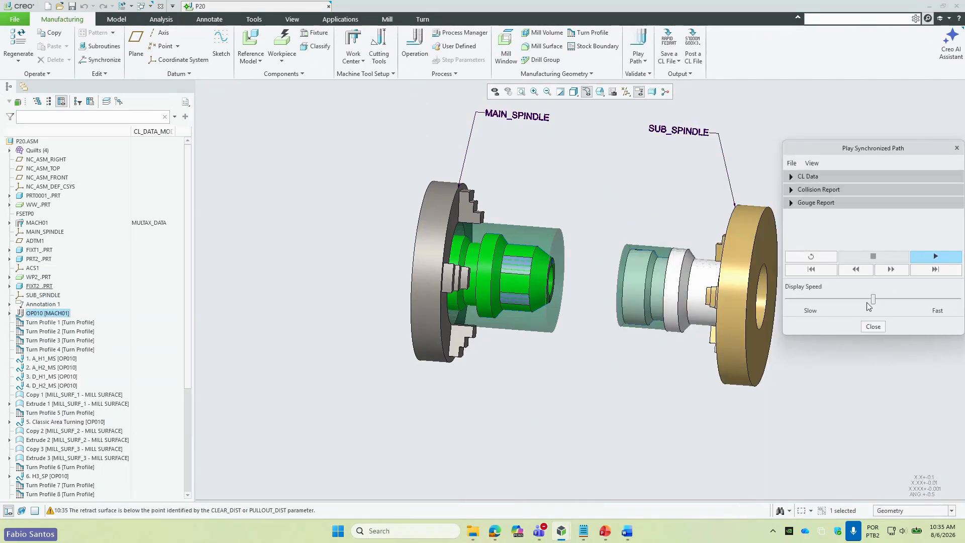
{"action": "left_click_drag", "start_coordinate": [872, 299], "coordinate": [805, 300]}
{"action": "left_click", "coordinate": [935, 256]}
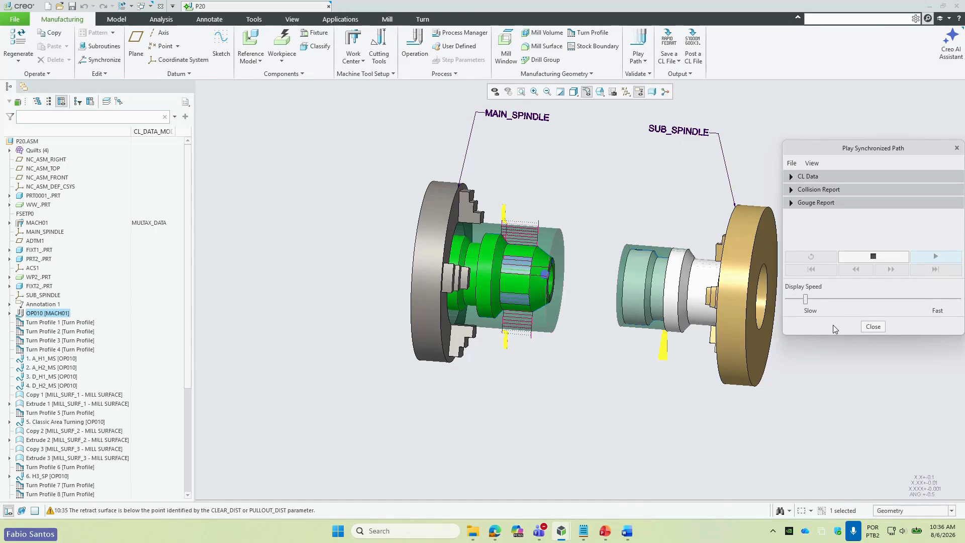
{"action": "left_click", "coordinate": [873, 326]}
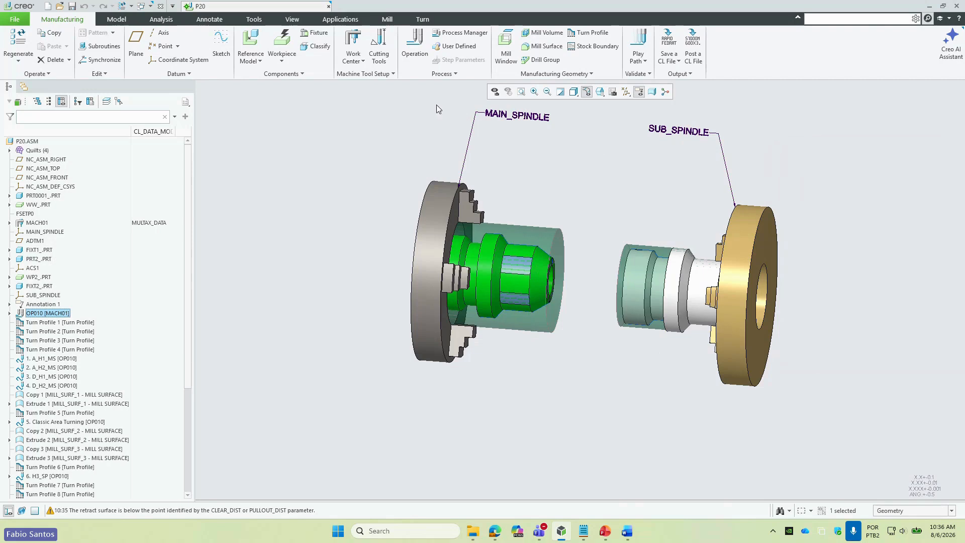
- Close the P20 model window and set the working directory to the 760046154_CORRIGIDO folder under CAM
{"action": "left_click", "coordinate": [388, 19]}
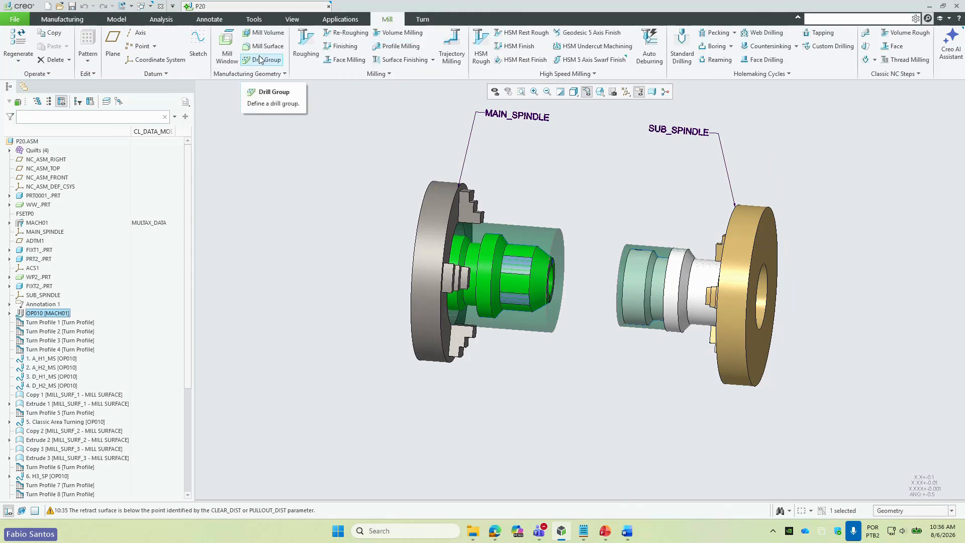
{"action": "left_click", "coordinate": [161, 7]}
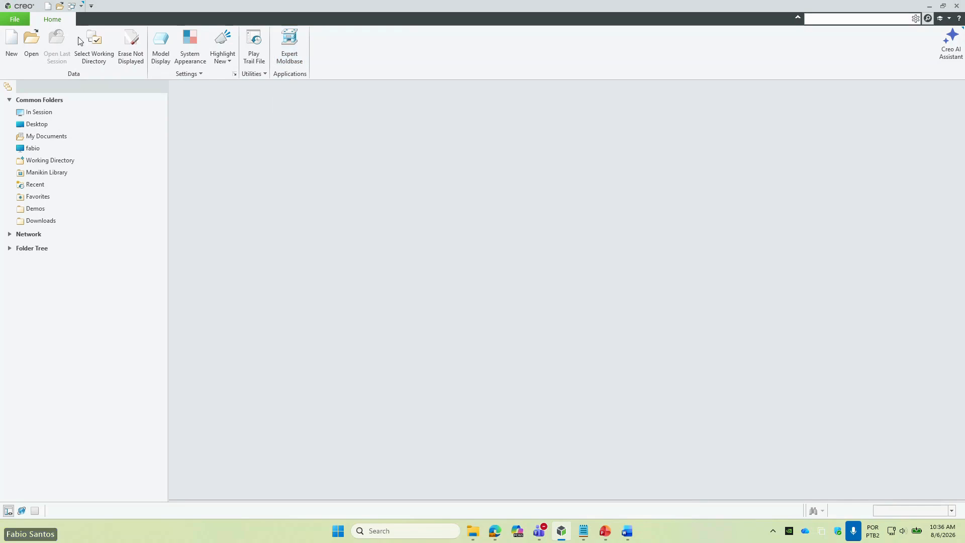
{"action": "left_click", "coordinate": [94, 45]}
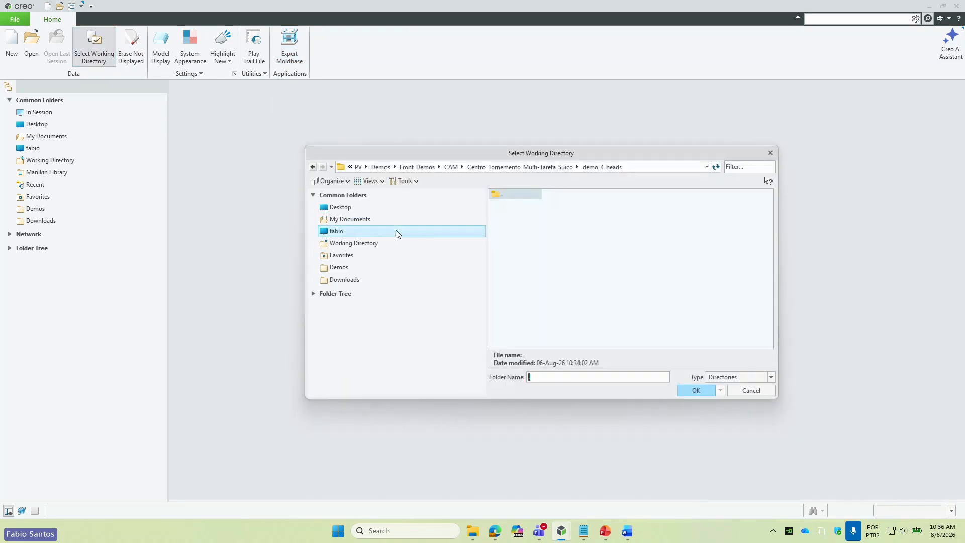
{"action": "left_click", "coordinate": [451, 166]}
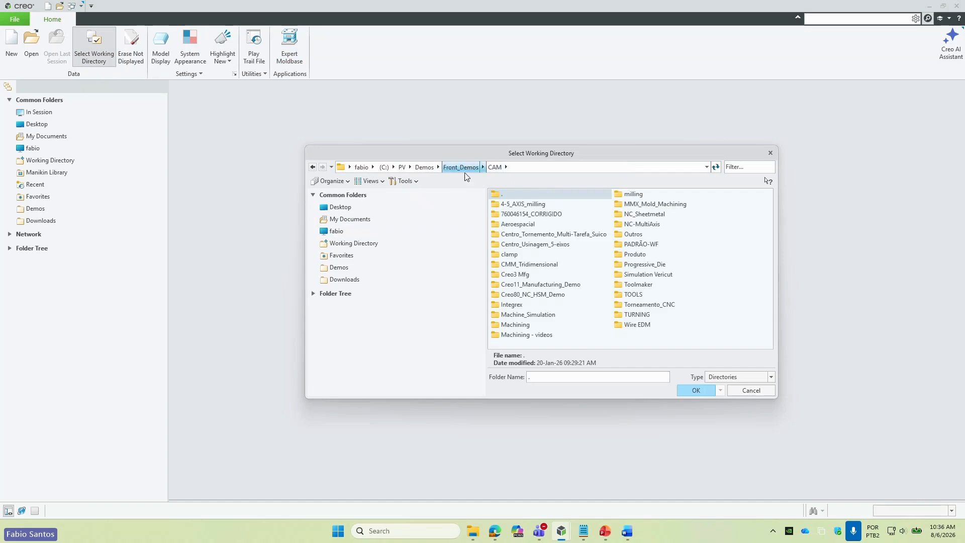
{"action": "right_click", "coordinate": [528, 214]}
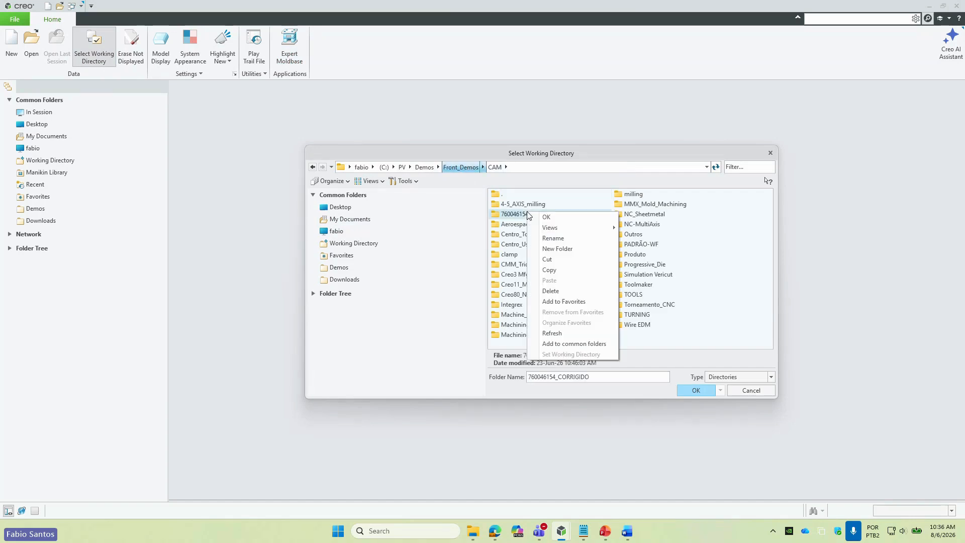
{"action": "left_click", "coordinate": [509, 216]}
{"action": "double_click", "coordinate": [509, 216]}
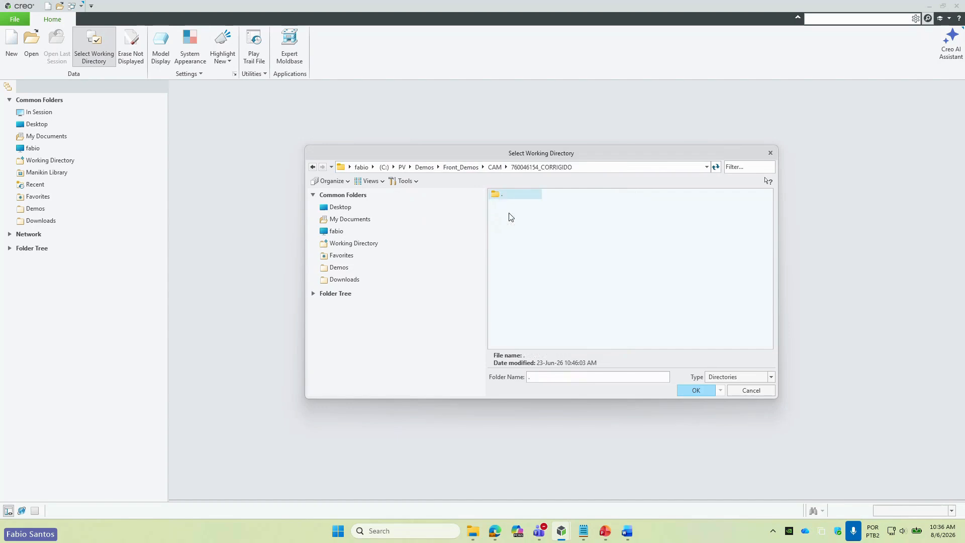
{"action": "key", "text": "Return"}
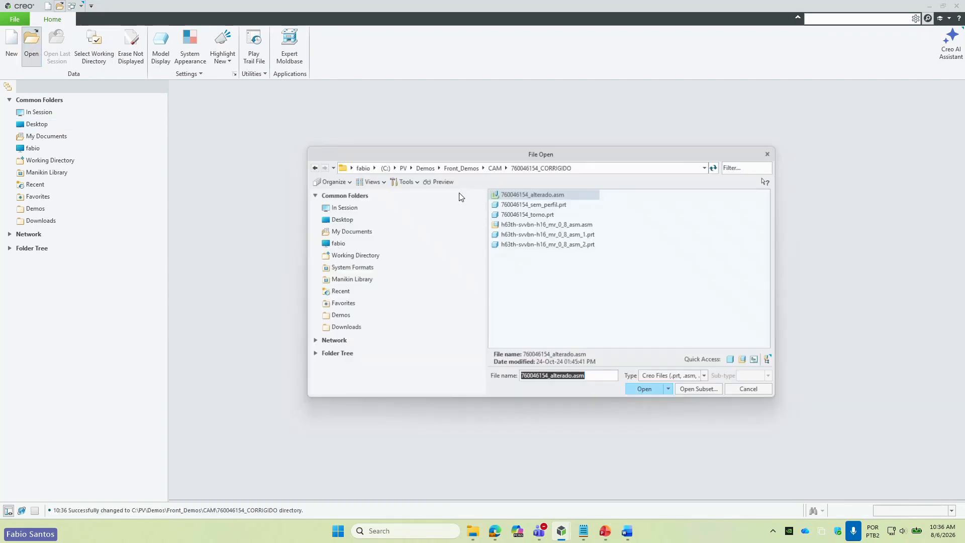
- Open the assembly 760046154_alterado.asm, agreeing to delete the existing custom parameter definitions
{"action": "double_click", "coordinate": [520, 195]}
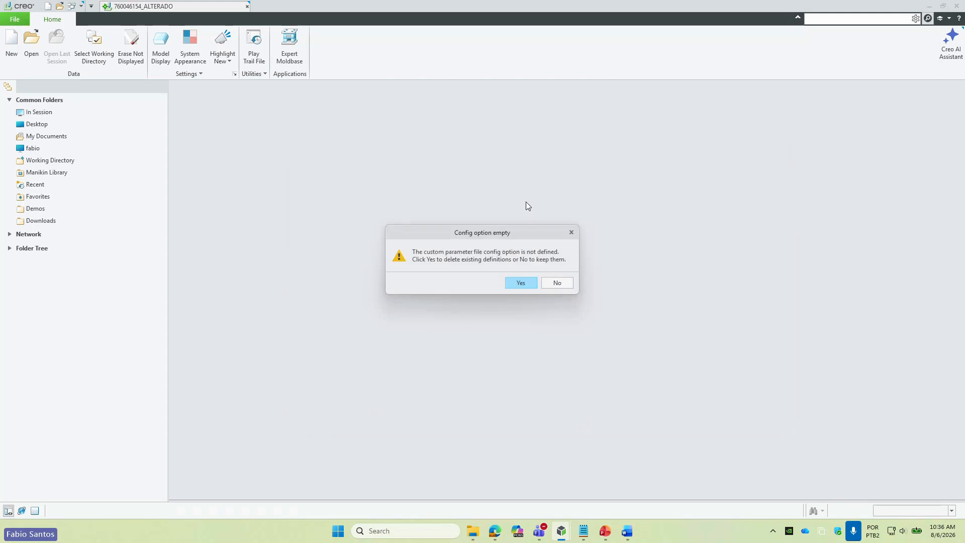
{"action": "left_click", "coordinate": [521, 283]}
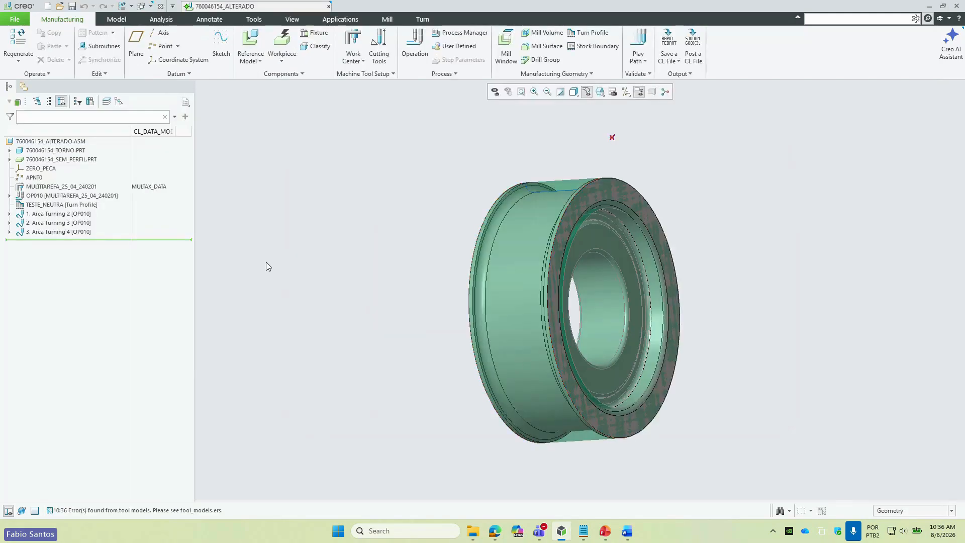
- Start the material removal simulation of step Area Turning 2 and play it at a slow display speed
{"action": "right_click", "coordinate": [58, 213]}
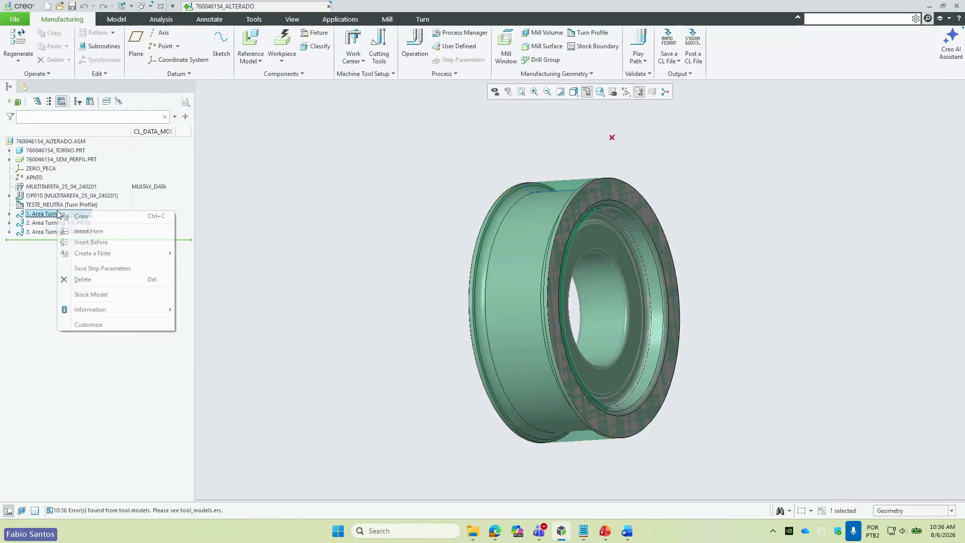
{"action": "left_click", "coordinate": [83, 215]}
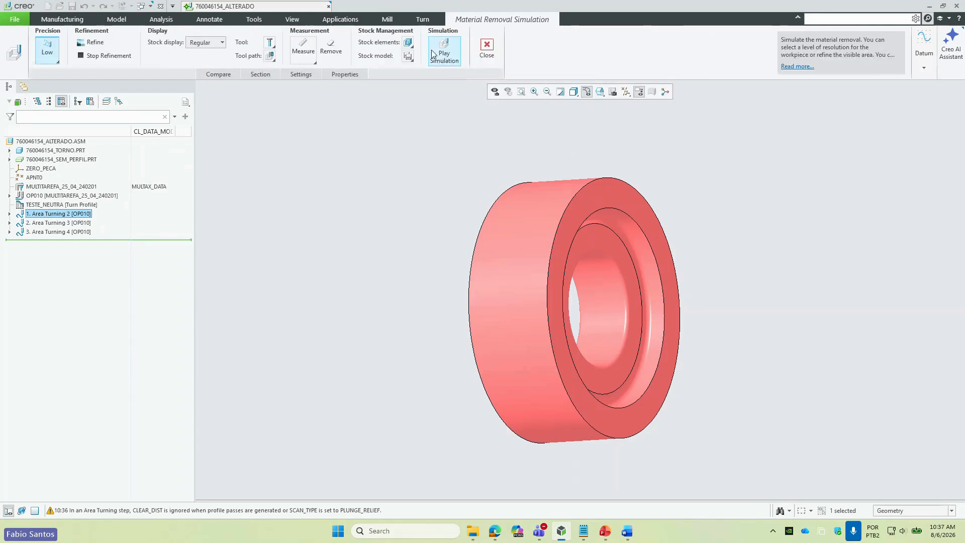
{"action": "left_click", "coordinate": [443, 53]}
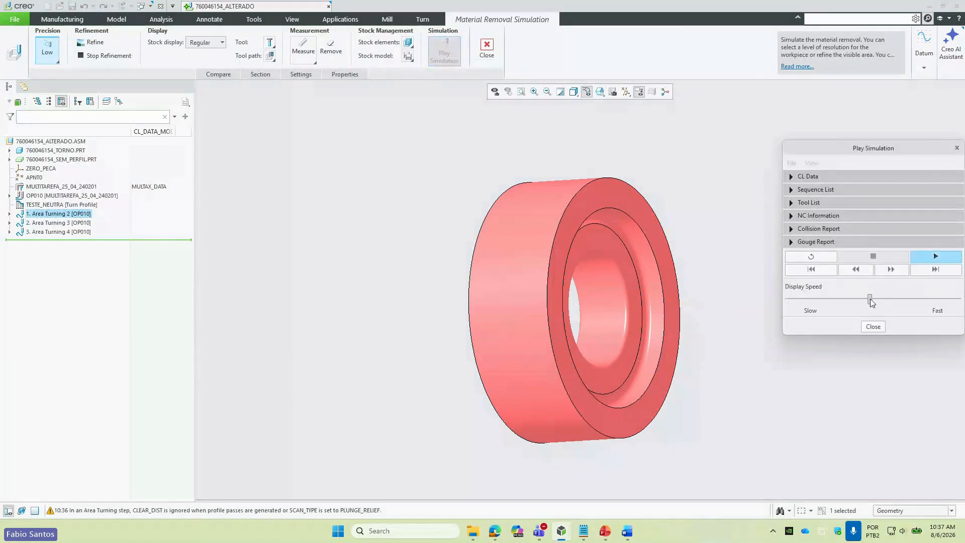
{"action": "left_click_drag", "start_coordinate": [870, 299], "coordinate": [799, 299]}
{"action": "left_click", "coordinate": [934, 256]}
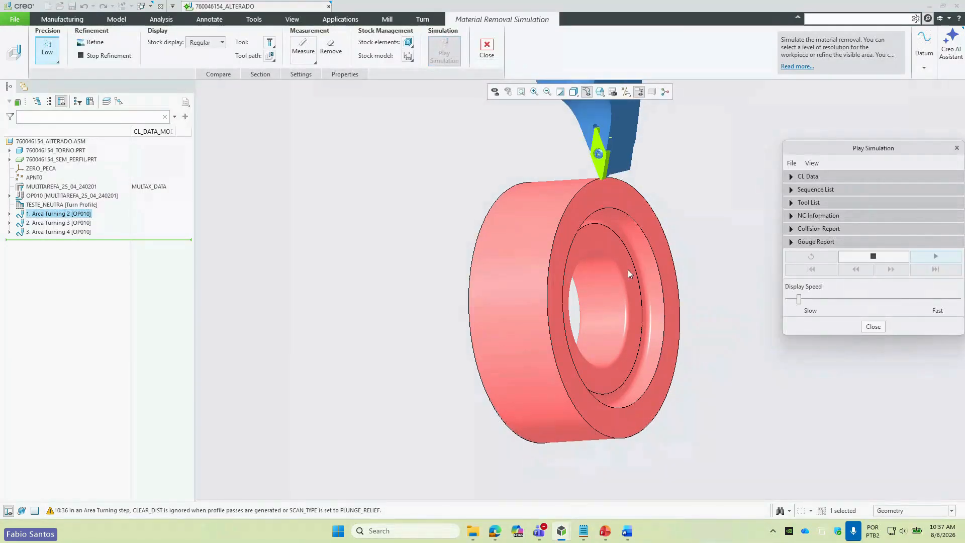
- Examine how the turning insert and its holder cut the outer groove from both sides, and close the material removal simulation
{"action": "middle_click_drag", "start_coordinate": [628, 269], "coordinate": [601, 212]}
{"action": "scroll", "coordinate": [562, 146], "scroll_direction": "down", "scroll_amount": 3}
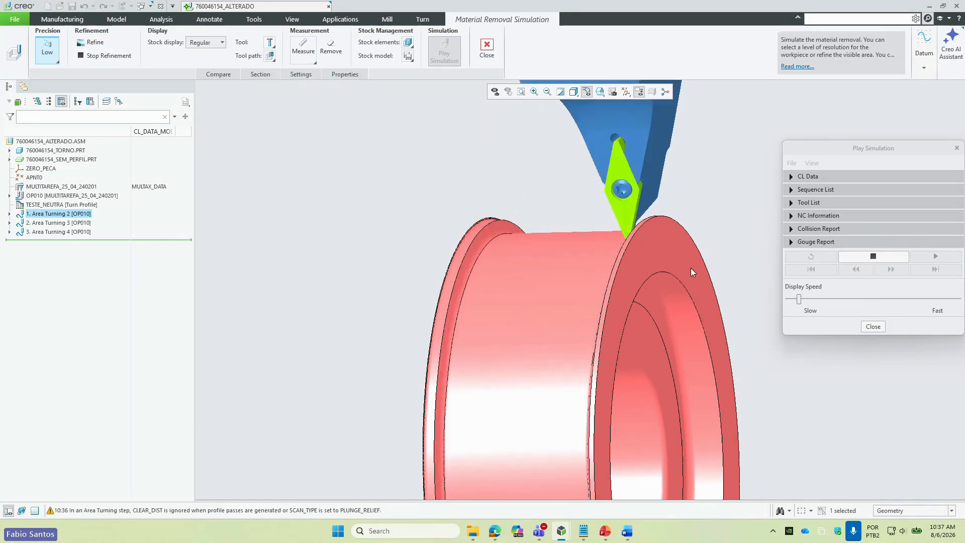
{"action": "middle_click_drag", "start_coordinate": [650, 253], "coordinate": [686, 240]}
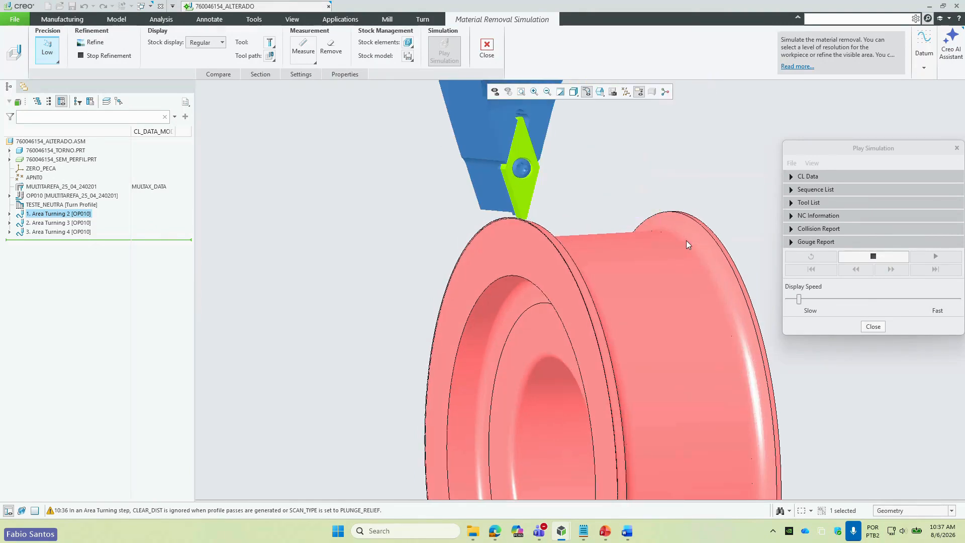
{"action": "scroll", "coordinate": [445, 266], "scroll_direction": "up", "scroll_amount": 5}
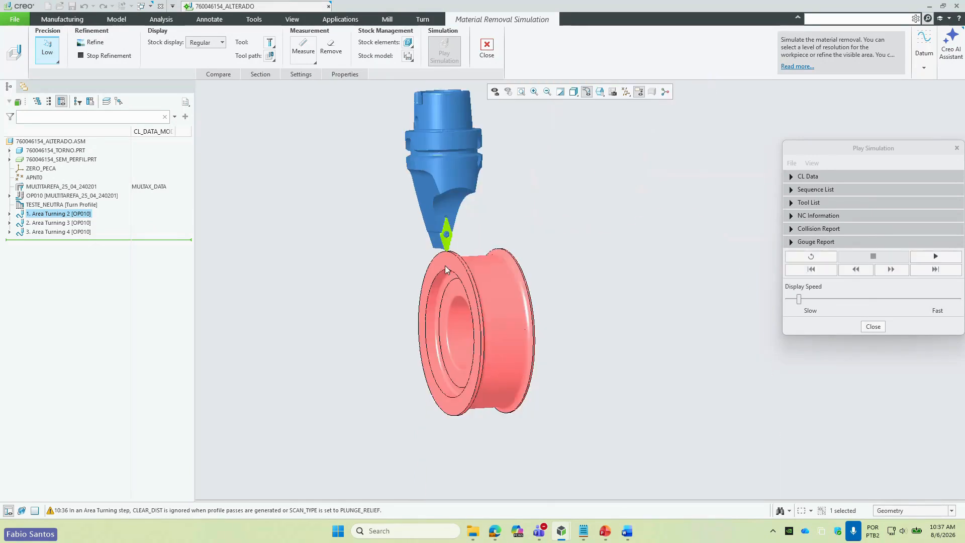
{"action": "middle_click_drag", "start_coordinate": [468, 188], "coordinate": [417, 232]}
{"action": "scroll", "coordinate": [424, 241], "scroll_direction": "down", "scroll_amount": 4}
{"action": "scroll", "coordinate": [408, 255], "scroll_direction": "down", "scroll_amount": 2}
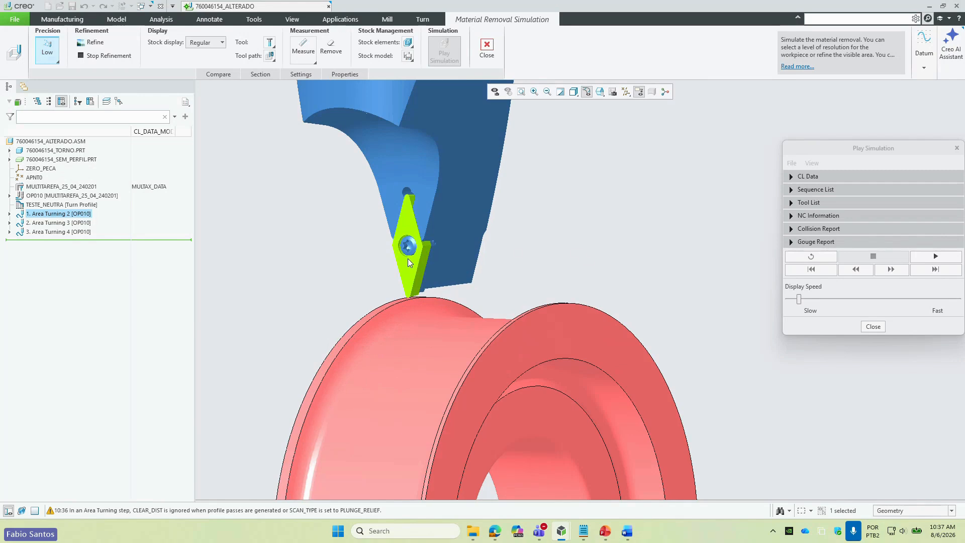
{"action": "left_click", "coordinate": [873, 326]}
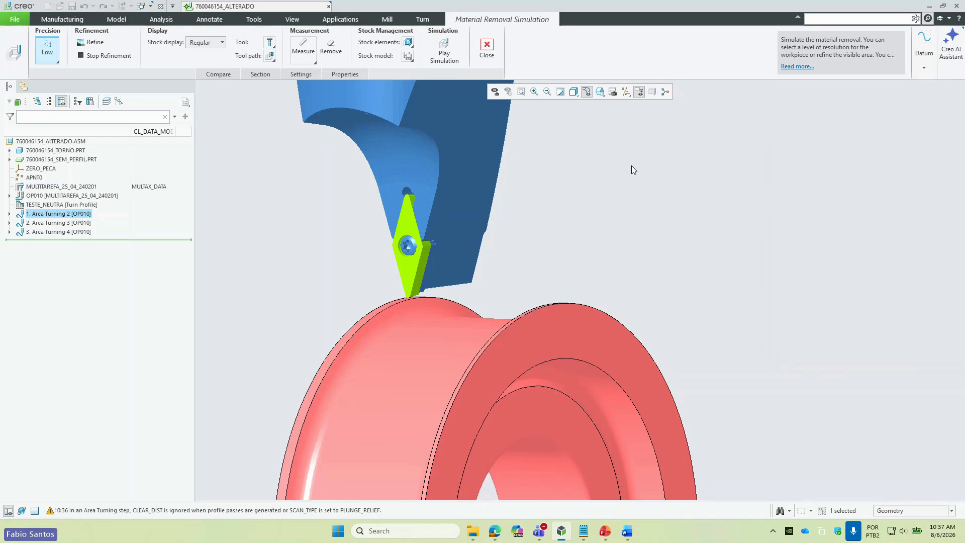
{"action": "left_click", "coordinate": [487, 48]}
- Close the turning model's window and erase all objects not displayed from the session
{"action": "left_click", "coordinate": [161, 6]}
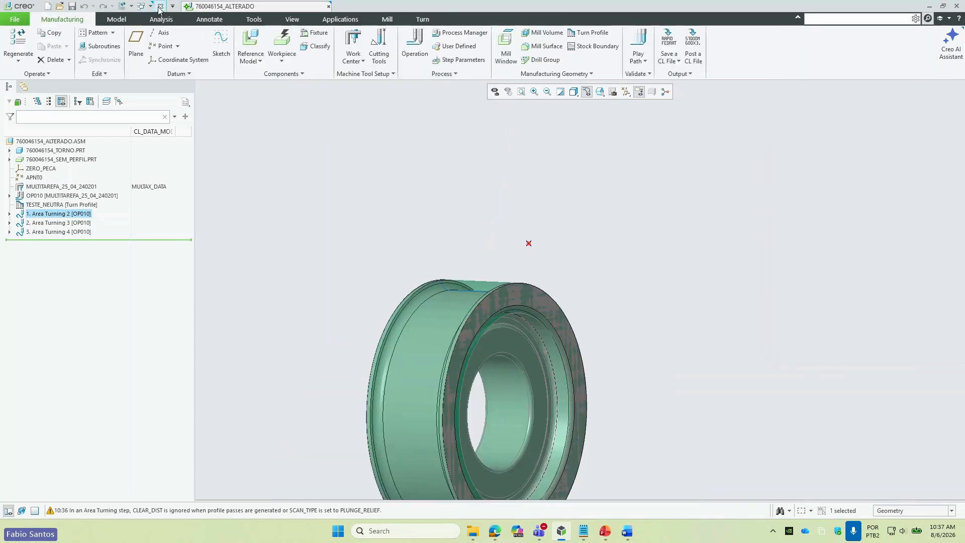
{"action": "left_click", "coordinate": [139, 57]}
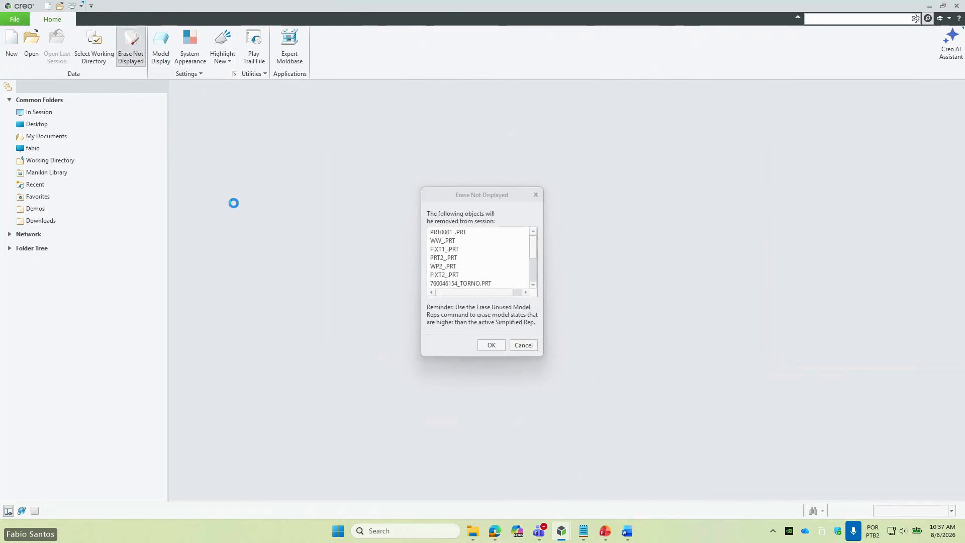
{"action": "key", "text": "Return"}
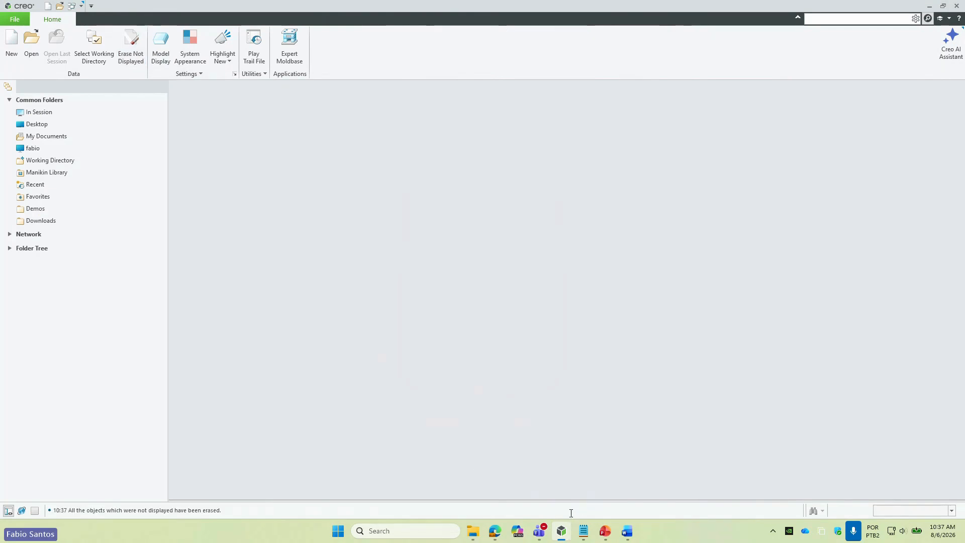
- Switch to the PowerPoint presentation, start the slide show at the High Speed Milling Advanced slide and advance to the next slide
{"action": "left_click", "coordinate": [605, 531]}
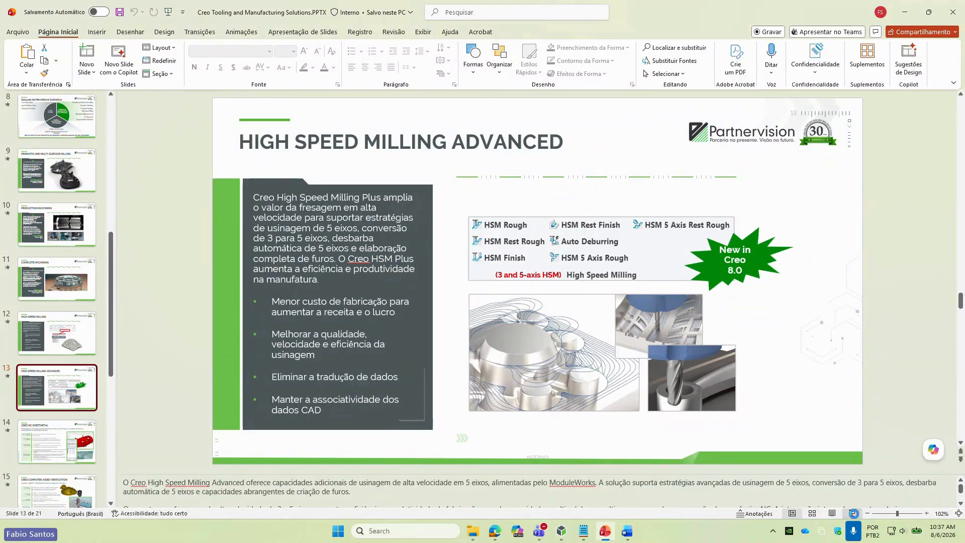
{"action": "left_click", "coordinate": [854, 513]}
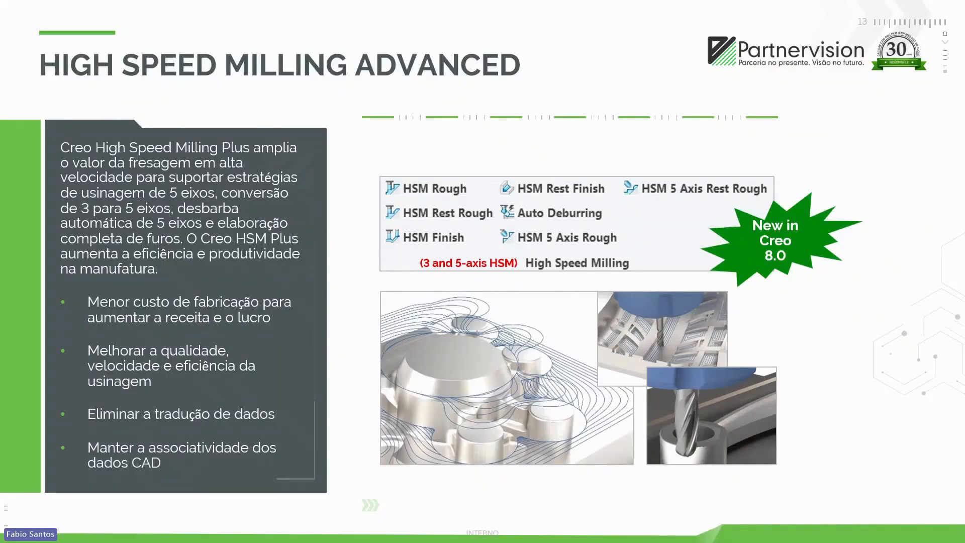
{"action": "key", "text": "Right"}
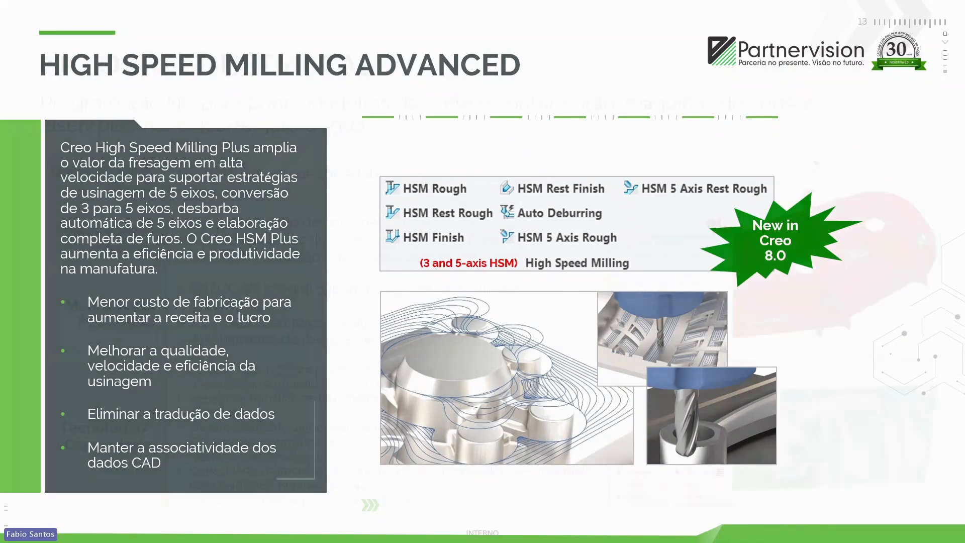
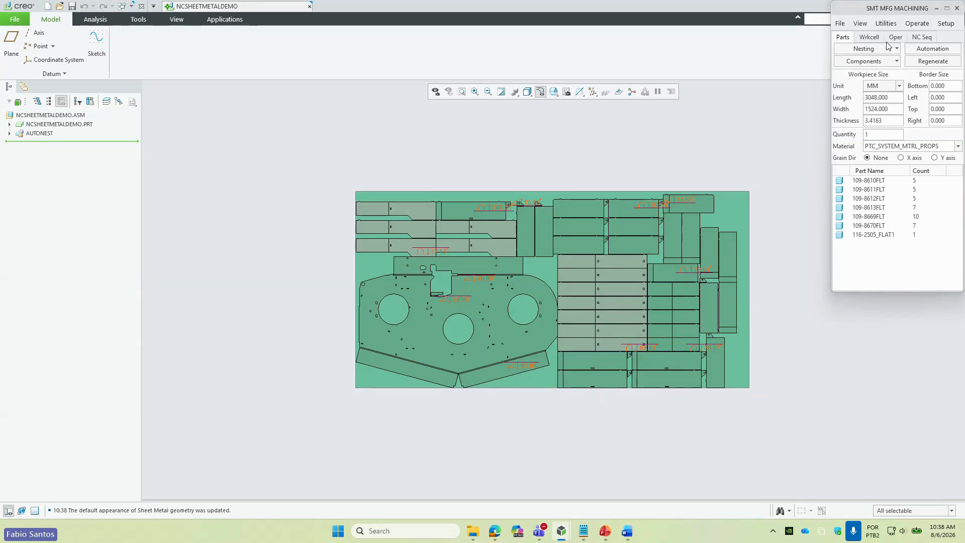
- Examine the machine types available for workcell MACH01 in the sheet metal nesting model, keeping LASER-PUNCH
{"action": "left_click", "coordinate": [873, 40]}
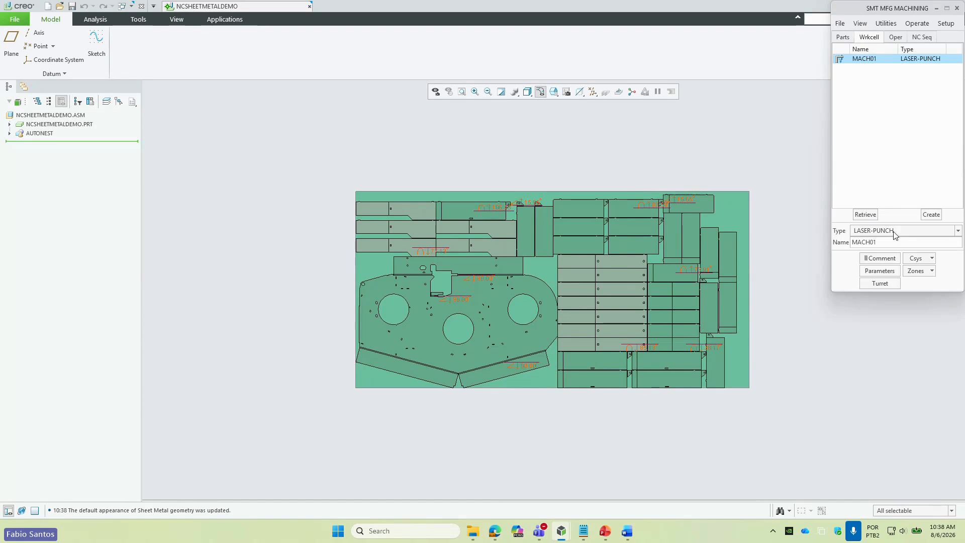
{"action": "left_click", "coordinate": [927, 232]}
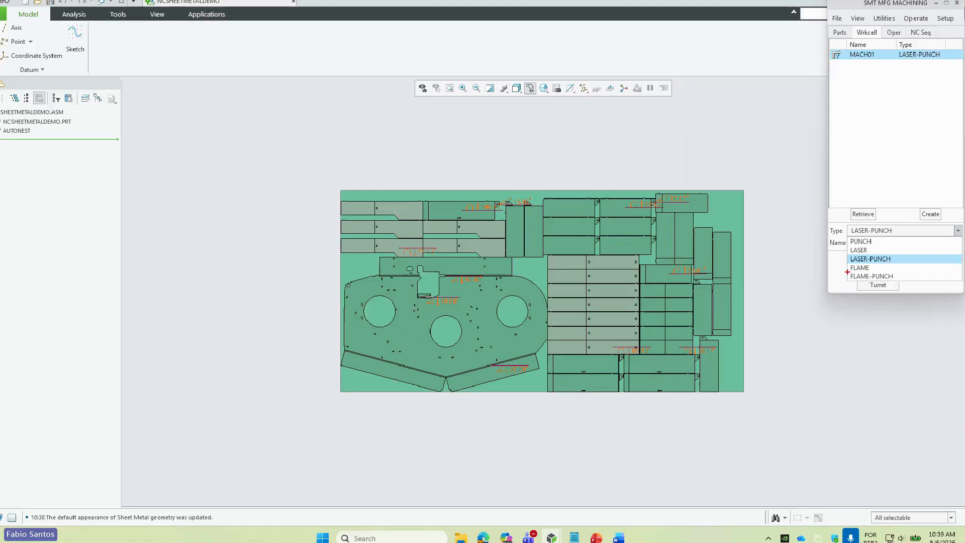
{"action": "left_click", "coordinate": [780, 287]}
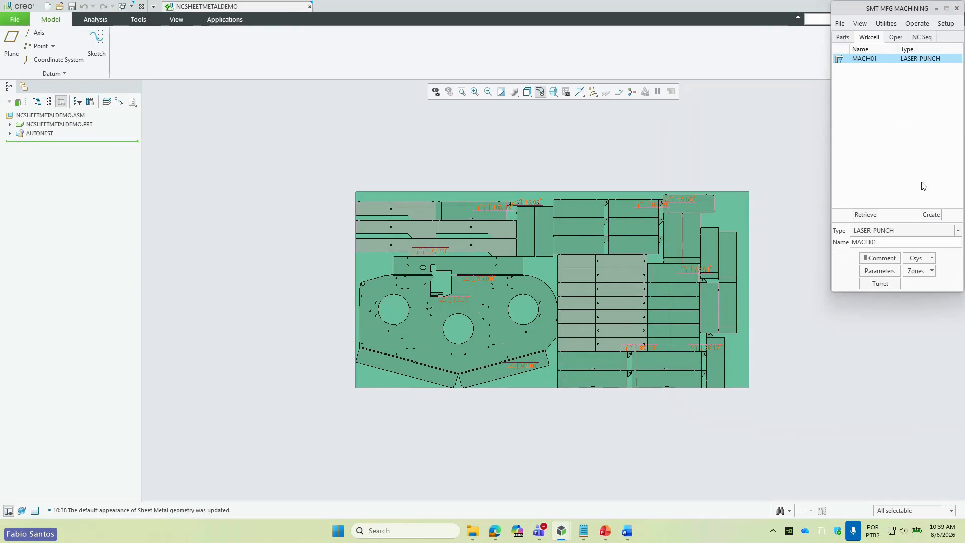
- Examine the machining parameters of workcell MACH01 and the settings of operation OP010
{"action": "left_click", "coordinate": [893, 274]}
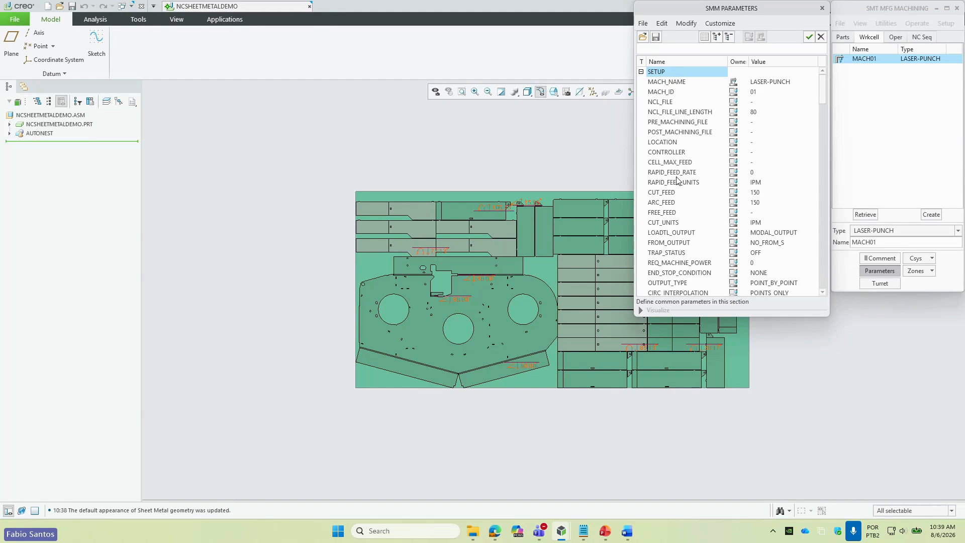
{"action": "scroll", "coordinate": [676, 181], "scroll_direction": "down", "scroll_amount": 1}
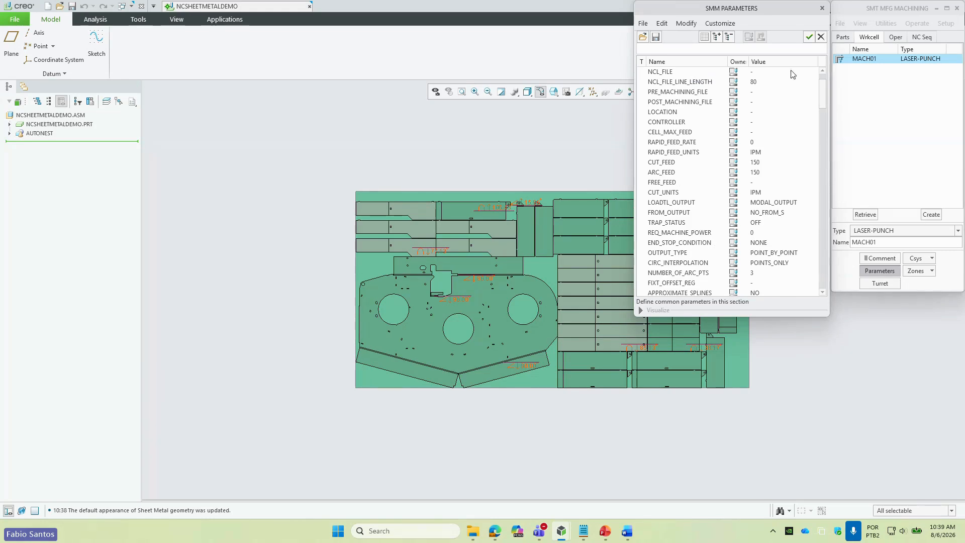
{"action": "left_click", "coordinate": [822, 8]}
{"action": "left_click", "coordinate": [901, 38]}
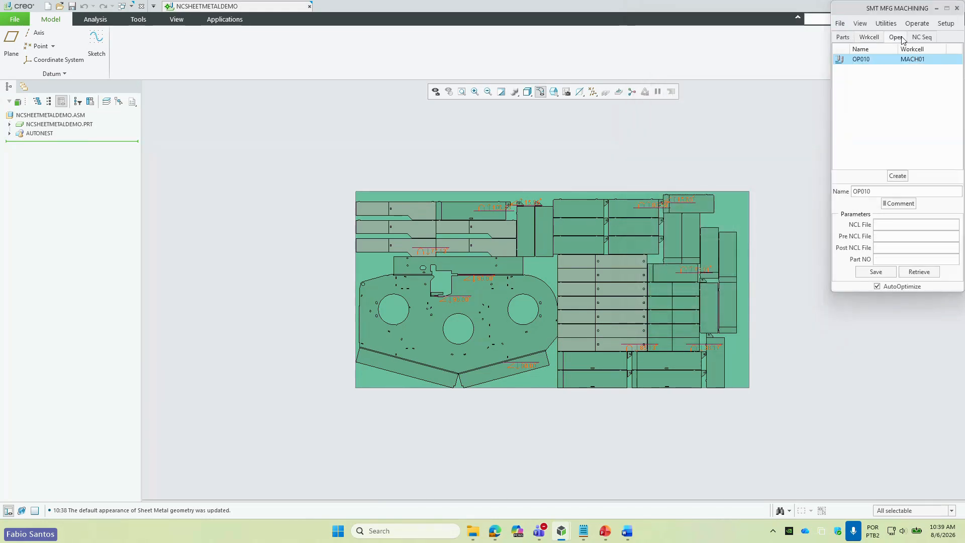
- Repeat the sheet metal manufacturing automation and remove all parts and cells from its order list
{"action": "left_click", "coordinate": [843, 38]}
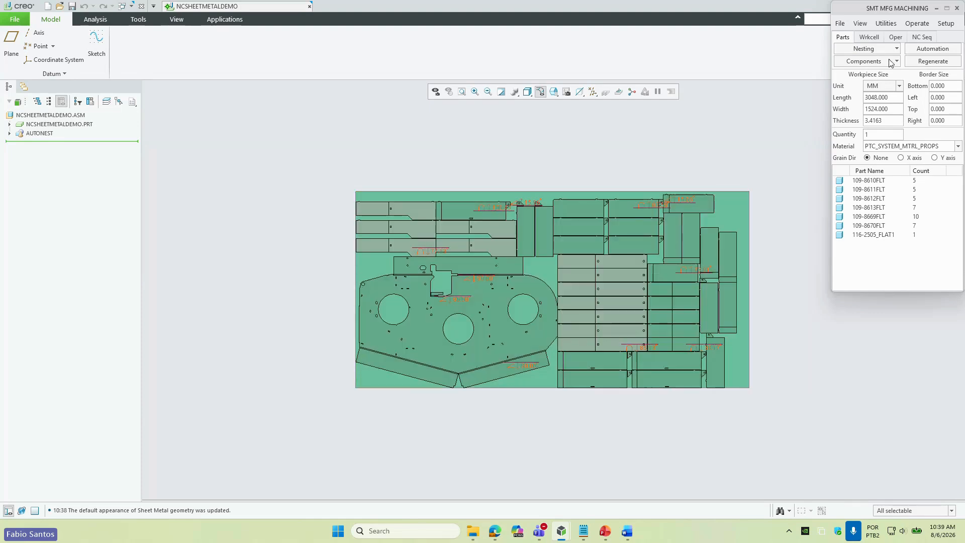
{"action": "left_click", "coordinate": [928, 49]}
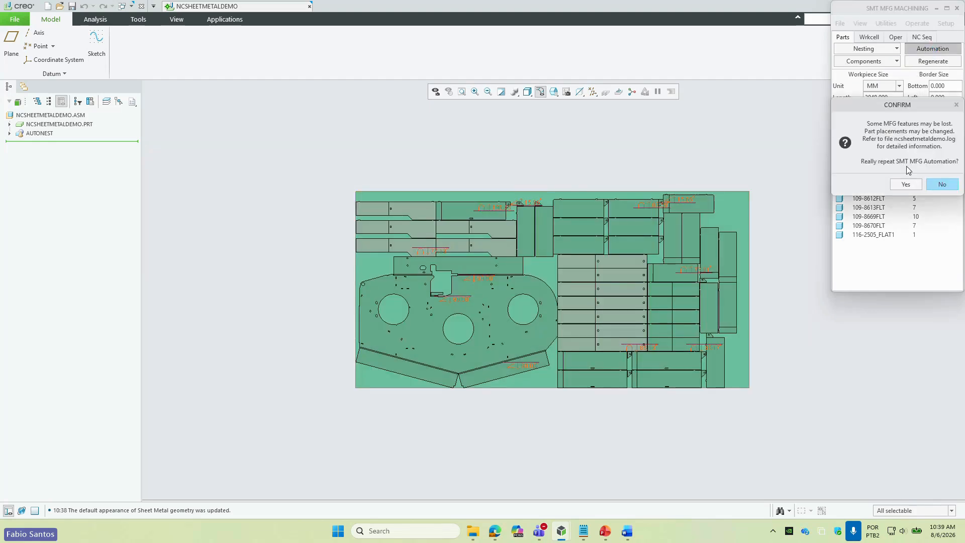
{"action": "left_click", "coordinate": [903, 185]}
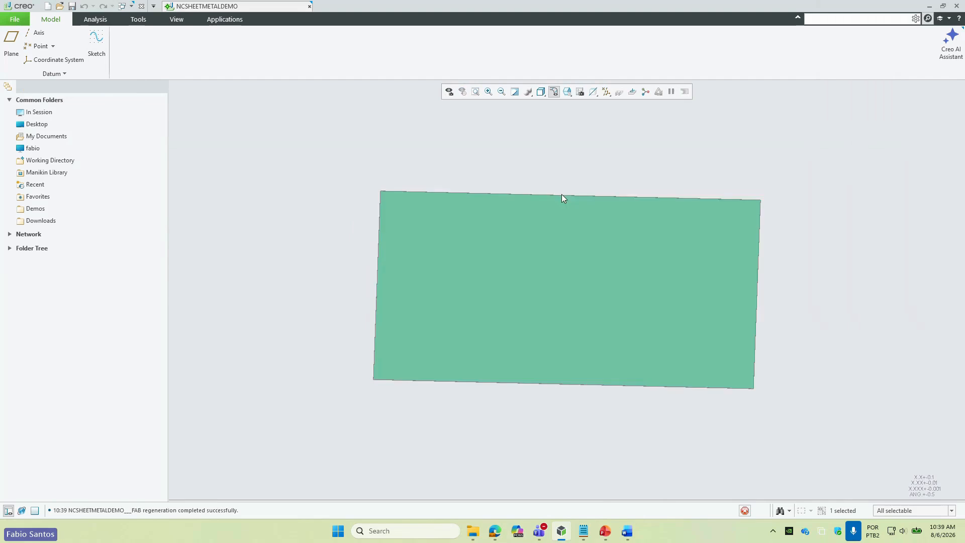
{"action": "left_click", "coordinate": [861, 202]}
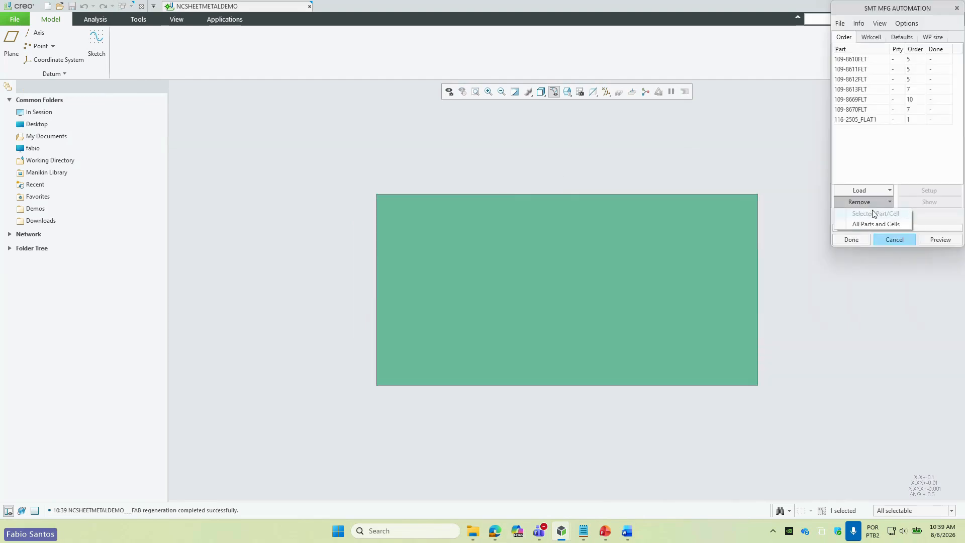
{"action": "left_click", "coordinate": [872, 222]}
{"action": "left_click", "coordinate": [894, 147]}
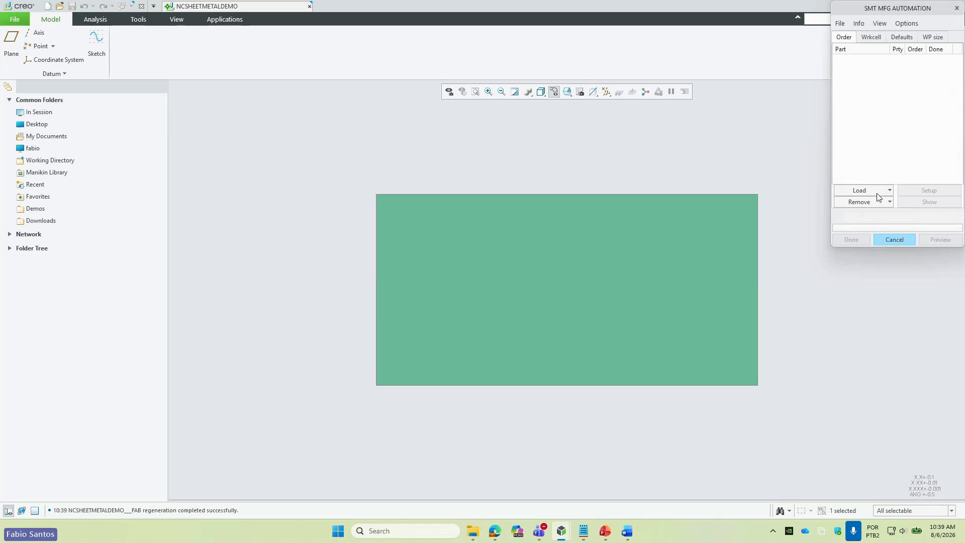
- Load 109-8610, 109-8611, 109-8612, 109-8613, 109-8669, 109-8670 and 116-2505 from the NC_Sheetmetal folder into the order
{"action": "left_click", "coordinate": [877, 191]}
{"action": "left_click", "coordinate": [874, 223]}
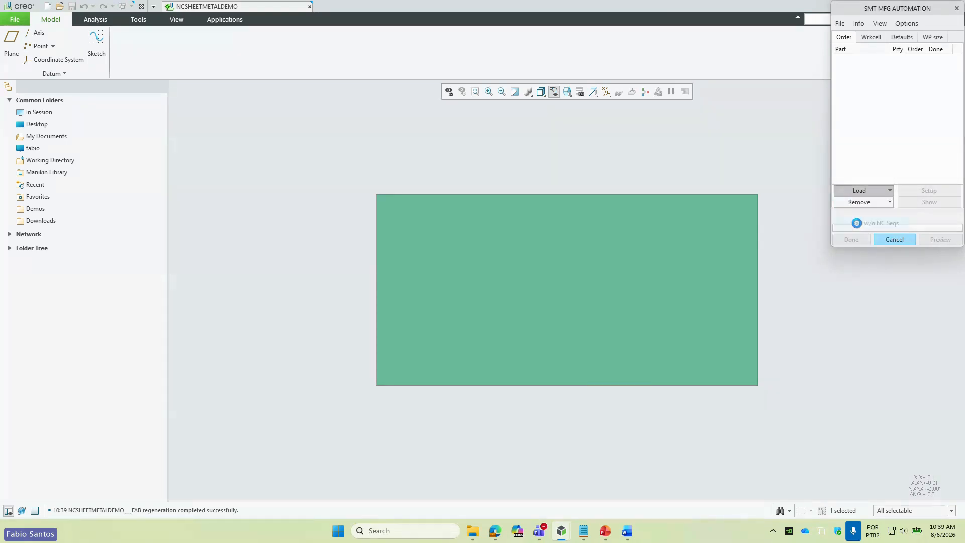
{"action": "left_click", "coordinate": [527, 235], "text": "ctrl"}
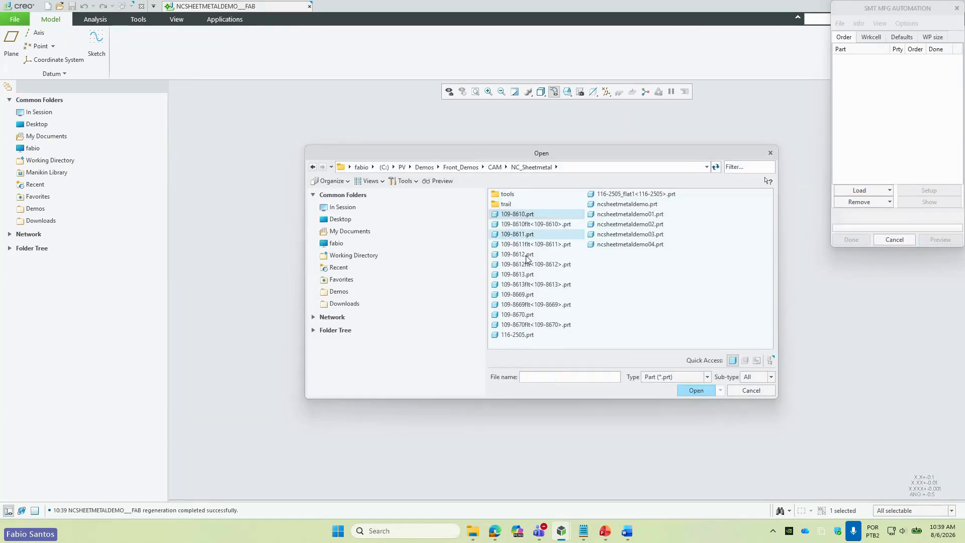
{"action": "left_click", "coordinate": [528, 255], "text": "ctrl"}
{"action": "left_click", "coordinate": [526, 274], "text": "ctrl"}
{"action": "left_click", "coordinate": [529, 295], "text": "ctrl"}
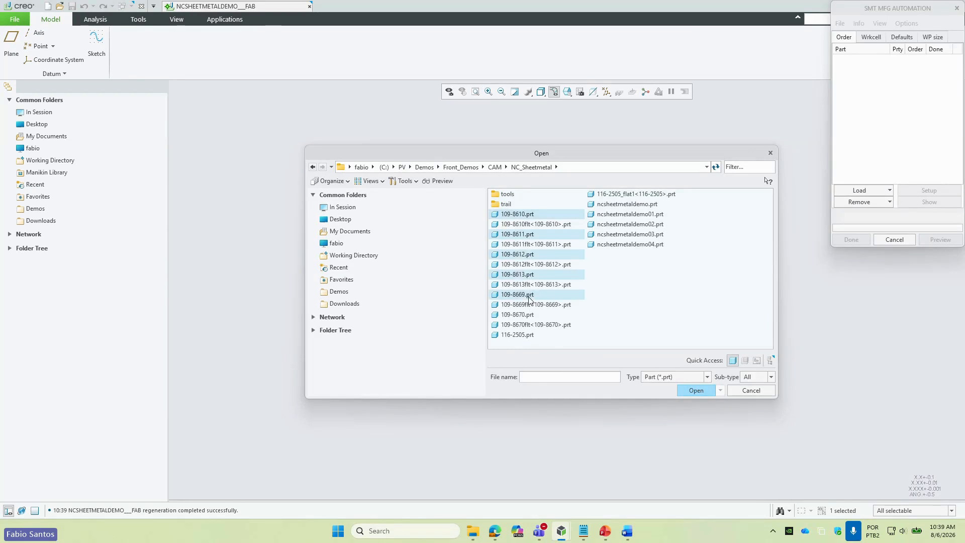
{"action": "left_click", "coordinate": [531, 315], "text": "ctrl"}
{"action": "left_click", "coordinate": [532, 335], "text": "ctrl"}
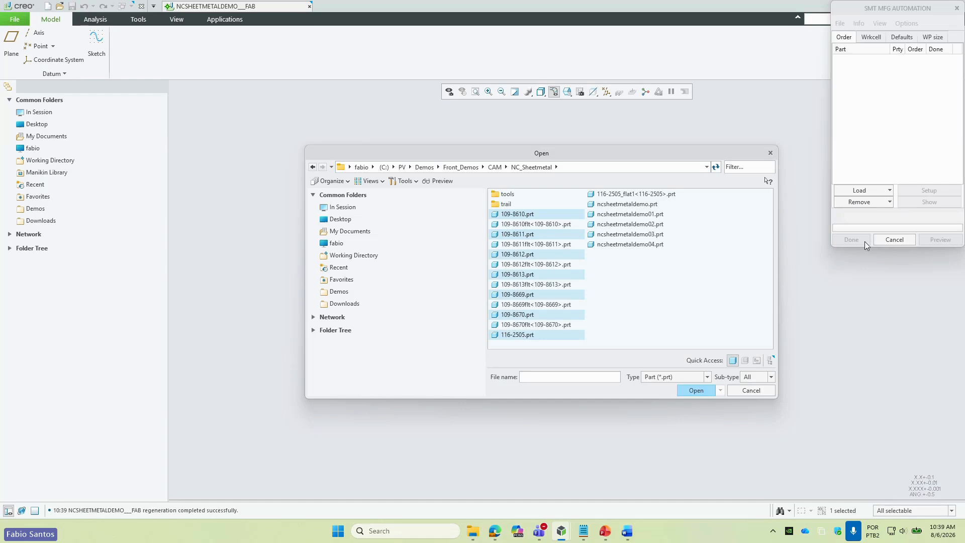
{"action": "left_click", "coordinate": [702, 388]}
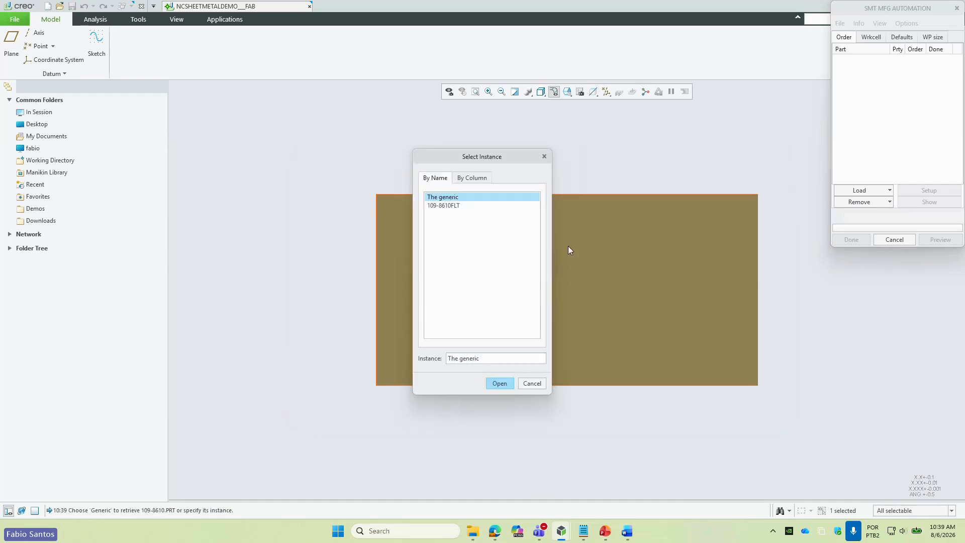
- Choose the flat instance instead of the generic for each loaded part, such as 109-8610FLT and 109-8670FLT
{"action": "left_click", "coordinate": [455, 205]}
{"action": "double_click", "coordinate": [454, 205]}
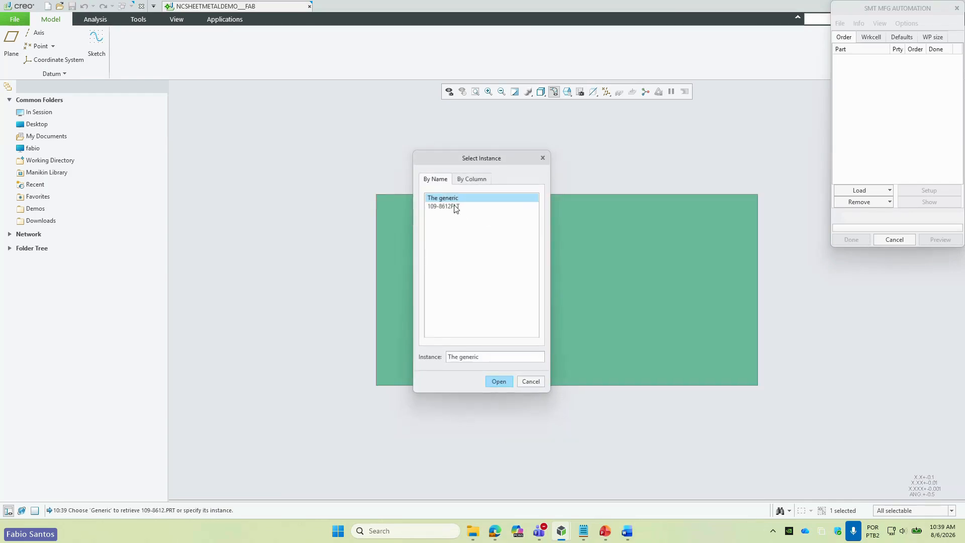
{"action": "left_click", "coordinate": [454, 205]}
{"action": "double_click", "coordinate": [454, 205]}
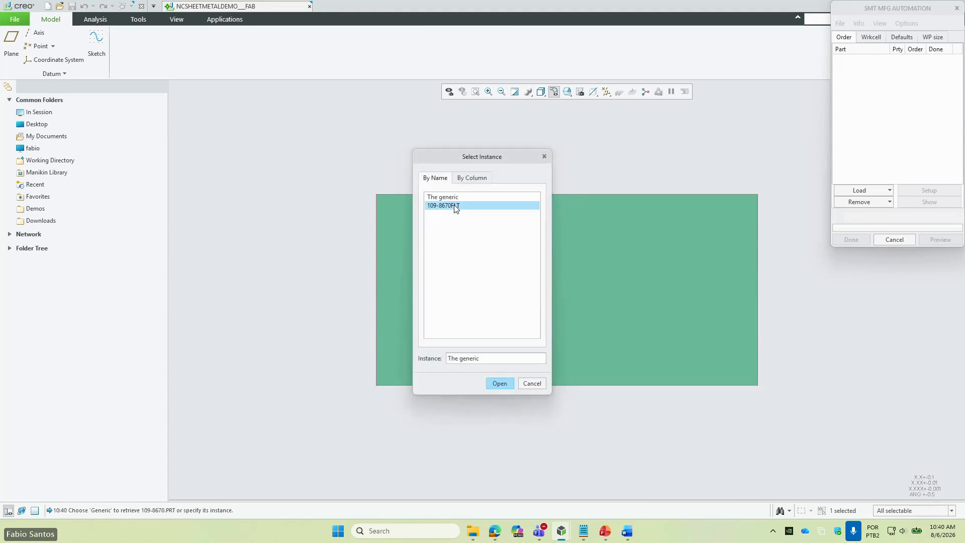
{"action": "left_click", "coordinate": [455, 205]}
{"action": "double_click", "coordinate": [454, 205]}
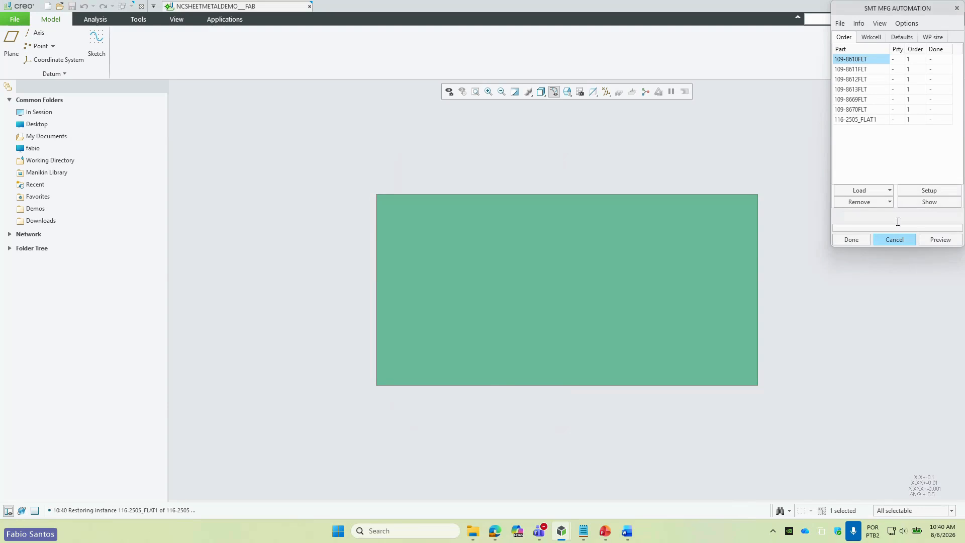
- Set the default outer part offset to 10 mm and preview the nesting
{"action": "scroll", "coordinate": [418, 270], "scroll_direction": "down", "scroll_amount": 5}
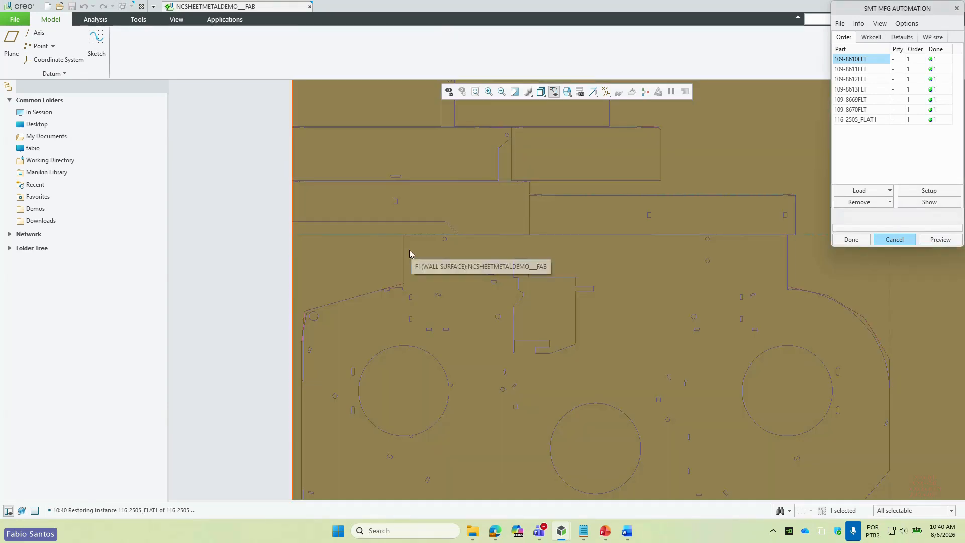
{"action": "scroll", "coordinate": [409, 252], "scroll_direction": "up", "scroll_amount": 2}
{"action": "scroll", "coordinate": [502, 212], "scroll_direction": "down", "scroll_amount": 2}
{"action": "scroll", "coordinate": [481, 250], "scroll_direction": "down", "scroll_amount": 5}
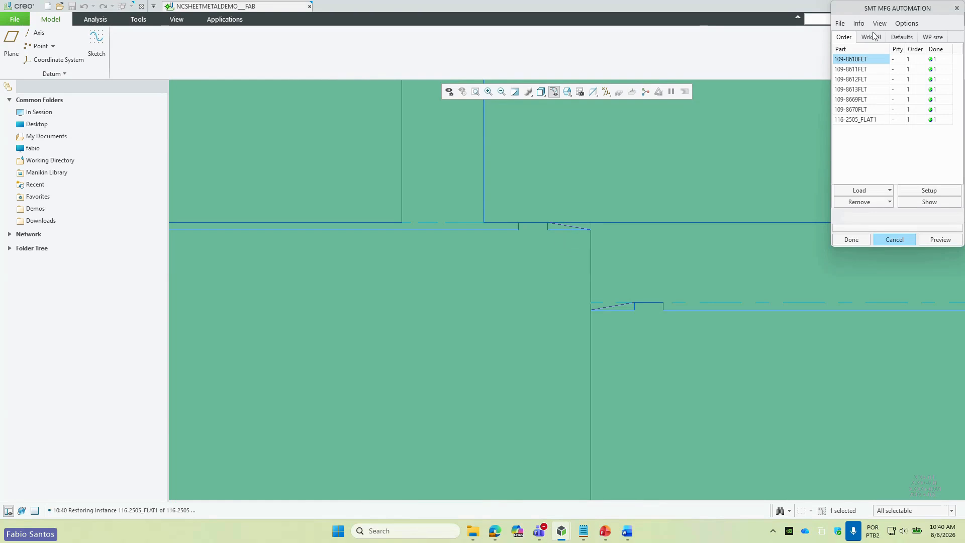
{"action": "left_click", "coordinate": [901, 37]}
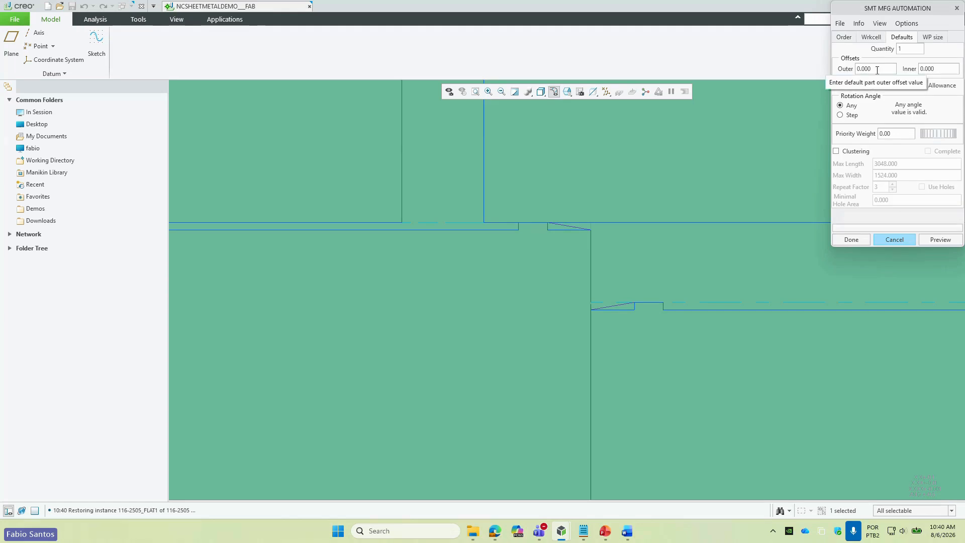
{"action": "left_click_drag", "start_coordinate": [872, 72], "coordinate": [858, 70]}
{"action": "type", "text": "10.000"}
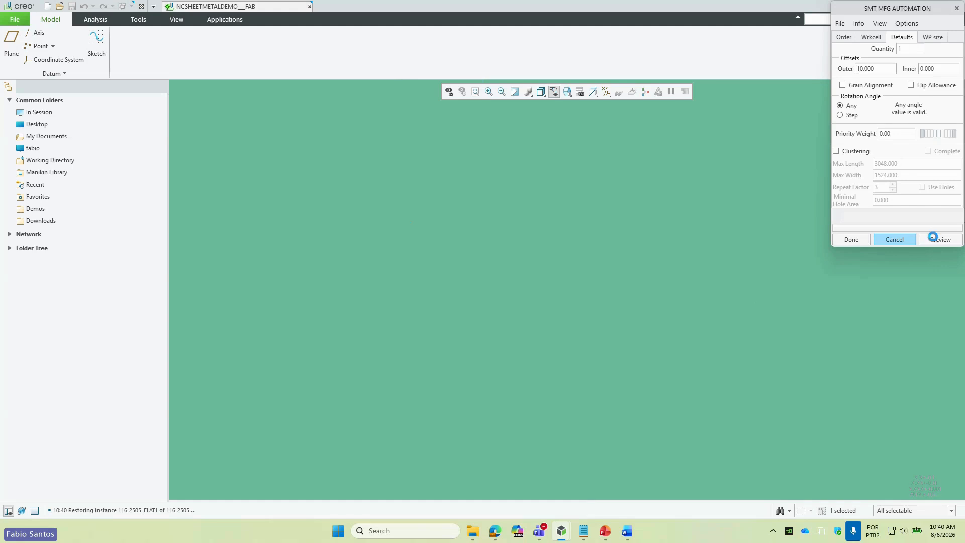
{"action": "left_click", "coordinate": [939, 239]}
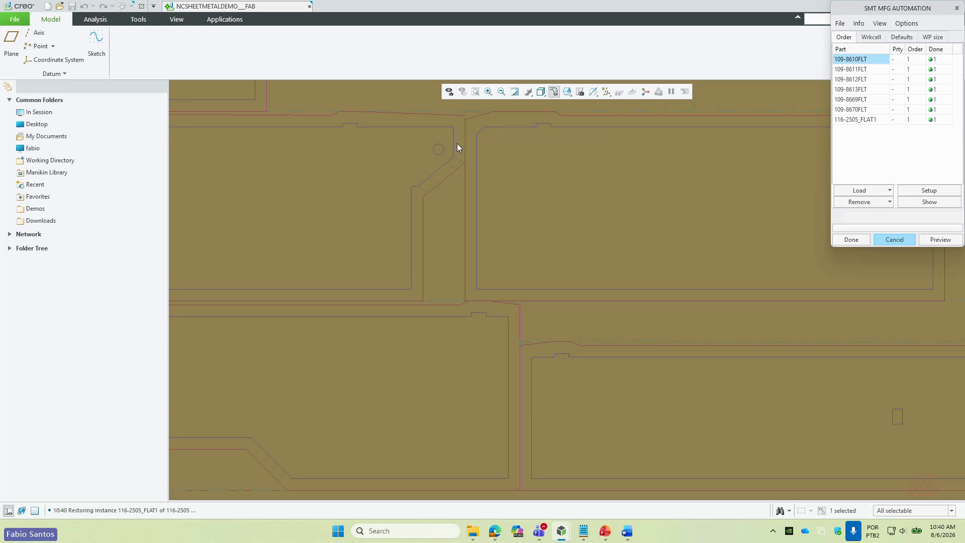
- Enable default clustering with the Use Holes option and preview the nesting on the sheet
{"action": "left_click", "coordinate": [902, 38]}
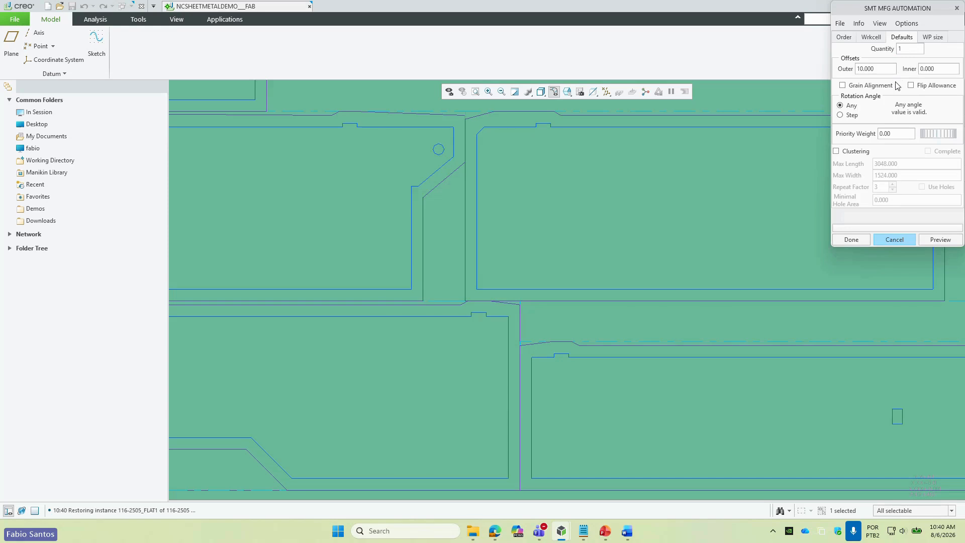
{"action": "left_click", "coordinate": [844, 152]}
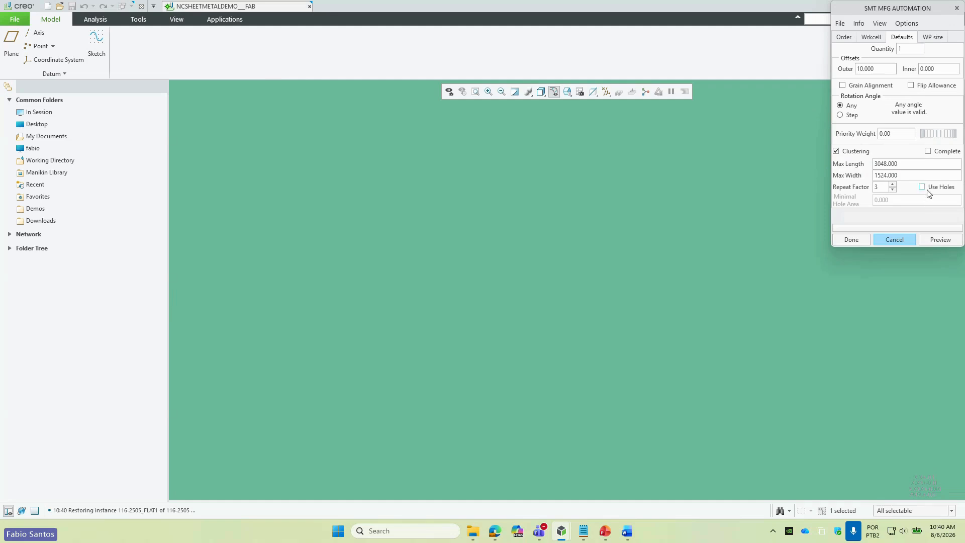
{"action": "left_click", "coordinate": [924, 188]}
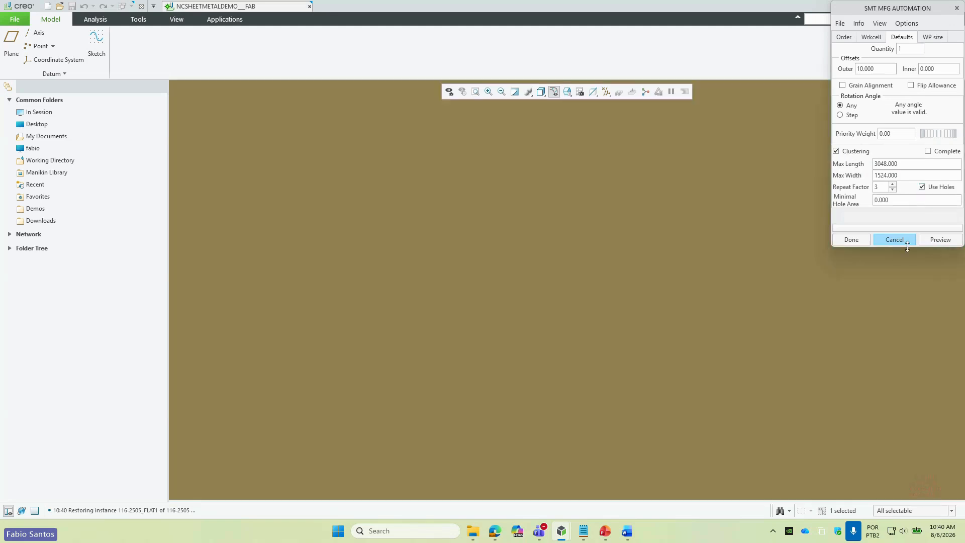
{"action": "left_click", "coordinate": [935, 240]}
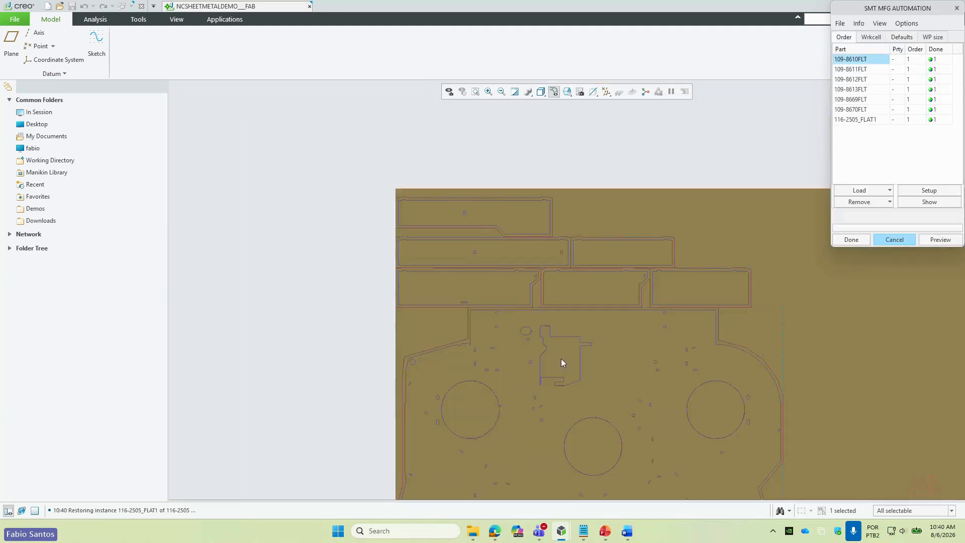
{"action": "scroll", "coordinate": [447, 325], "scroll_direction": "down", "scroll_amount": 3}
{"action": "scroll", "coordinate": [465, 394], "scroll_direction": "up", "scroll_amount": 2}
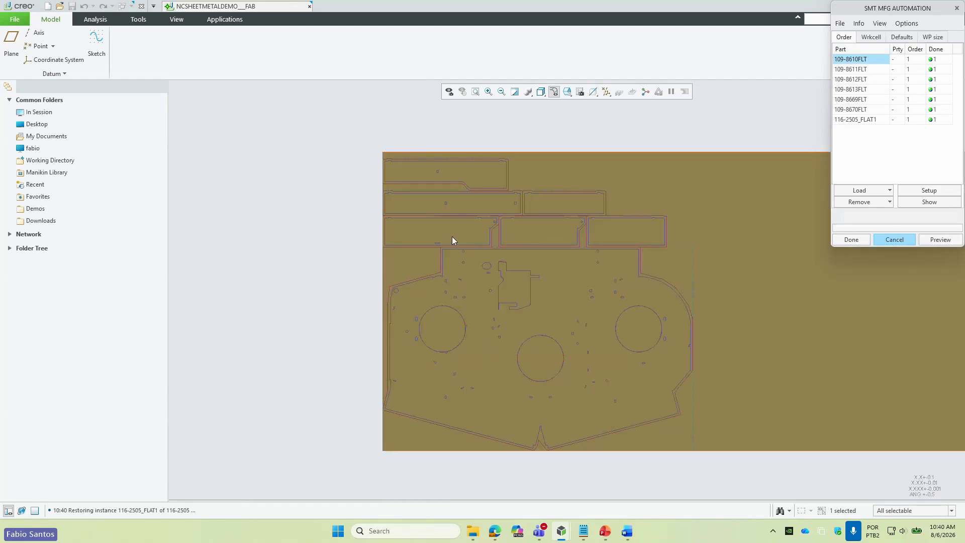
{"action": "scroll", "coordinate": [454, 318], "scroll_direction": "up", "scroll_amount": 3}
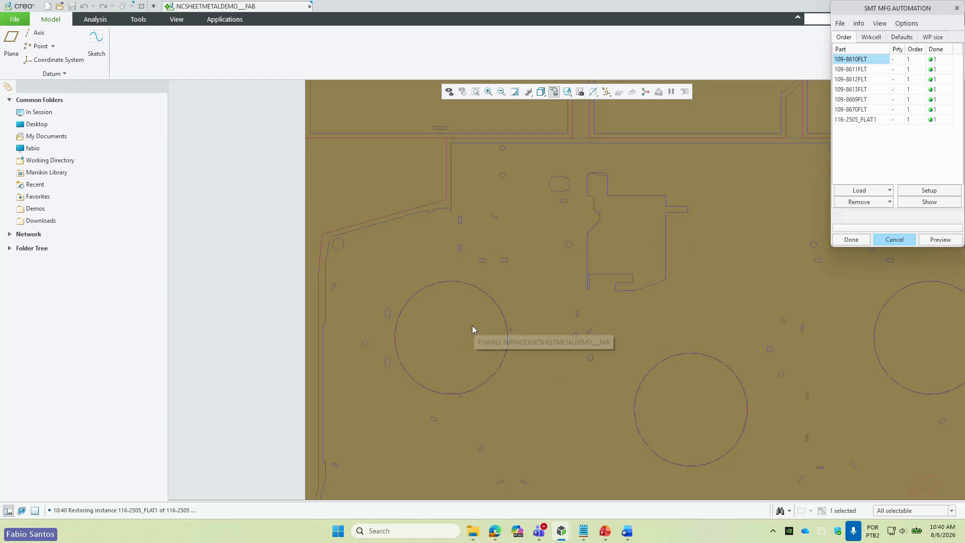
- Set the order quantity of 109-8610FLT, 109-8611FLT, 109-8612FLT, 109-8613FLT and 109-8669FLT to 10 each and preview the nesting
{"action": "left_click", "coordinate": [917, 59]}
{"action": "type", "text": "10"}
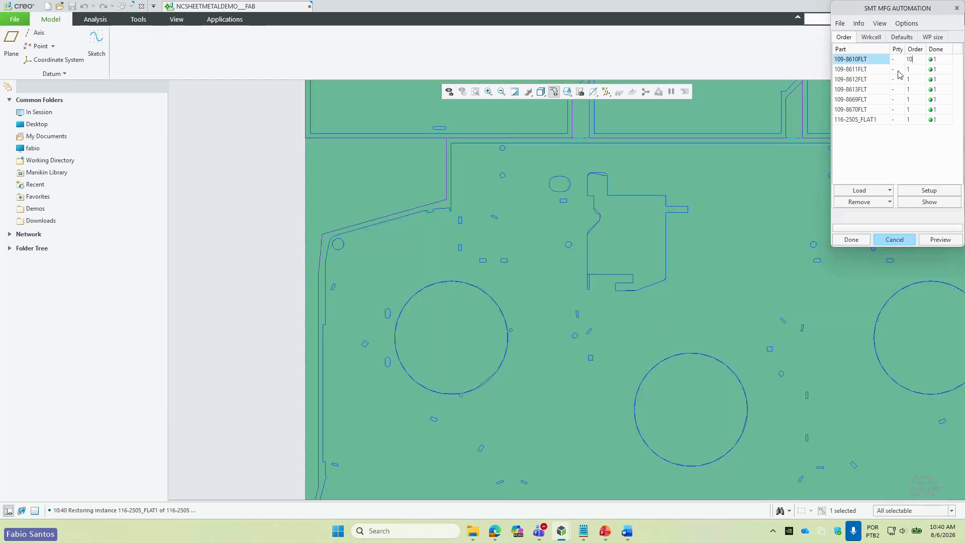
{"action": "key", "text": "Return"}
{"action": "type", "text": "10"}
{"action": "key", "text": "Return"}
{"action": "type", "text": "10"}
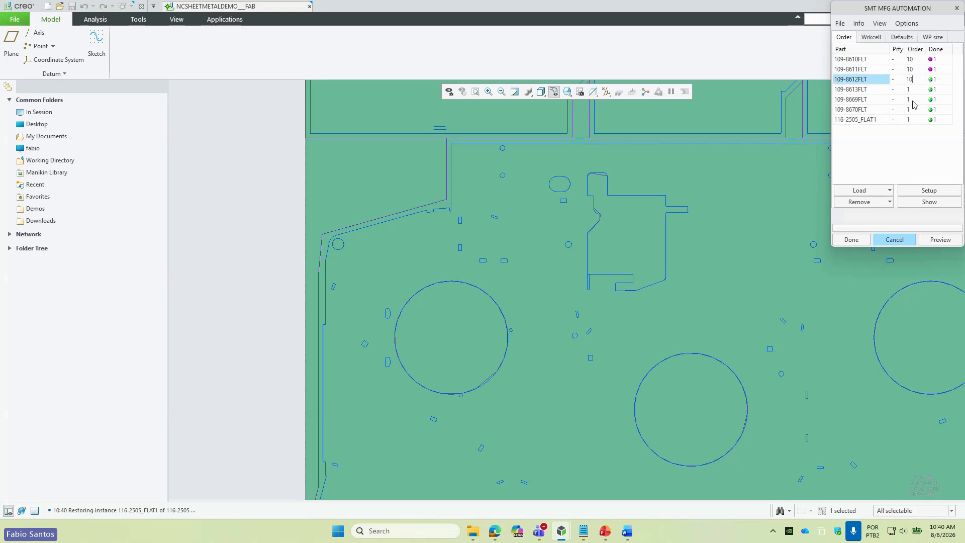
{"action": "key", "text": "Return"}
{"action": "type", "text": "01"}
{"action": "left_click_drag", "start_coordinate": [916, 89], "coordinate": [895, 89]}
{"action": "type", "text": "10"}
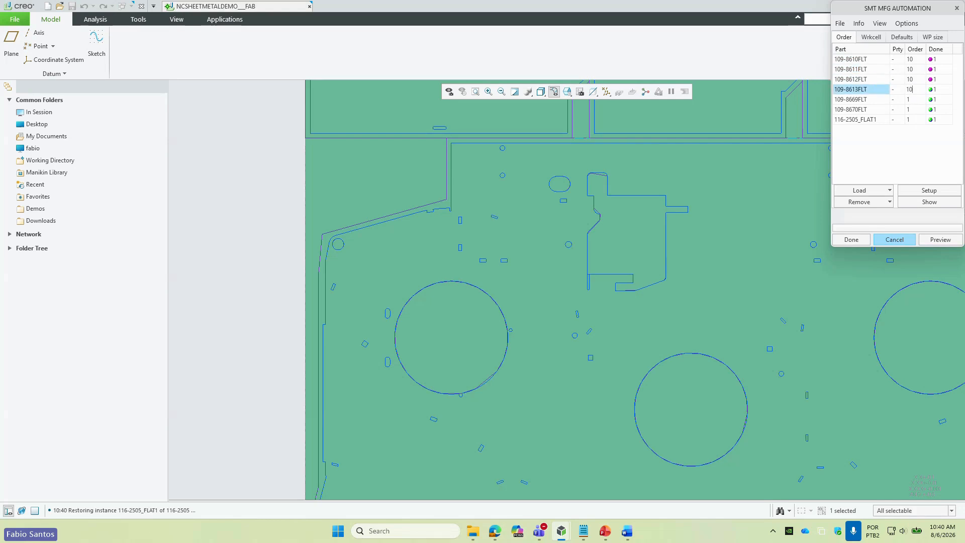
{"action": "key", "text": "Return"}
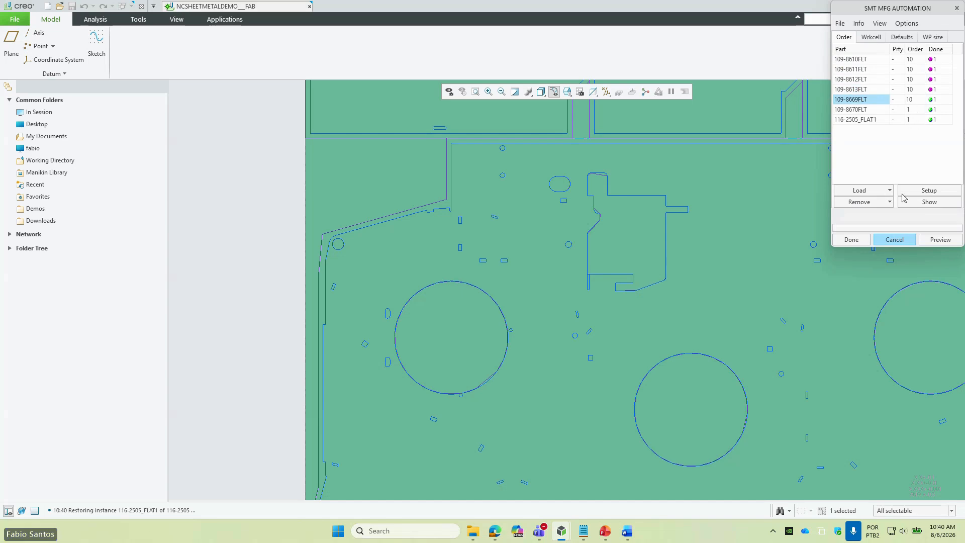
{"action": "left_click", "coordinate": [903, 195]}
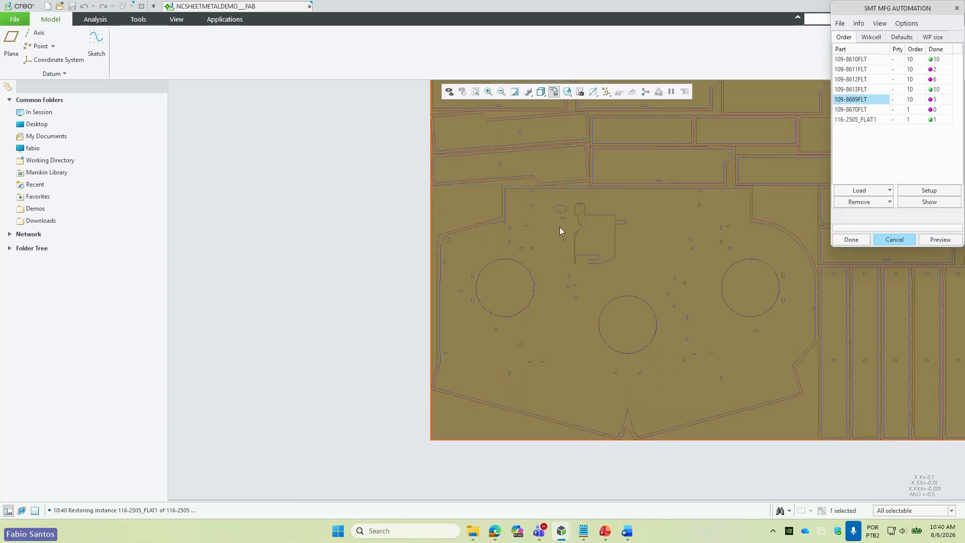
{"action": "scroll", "coordinate": [559, 227], "scroll_direction": "up", "scroll_amount": 4}
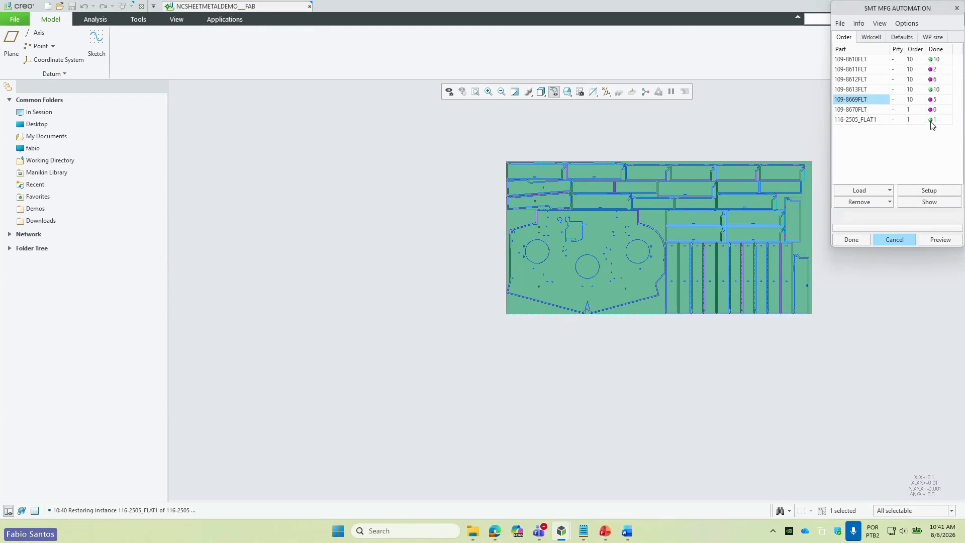
- Set the order quantity of 109-8610FLT, 109-8611FLT, 109-8612FLT and 109-8613FLT to 5 each and preview the nesting
{"action": "double_click", "coordinate": [917, 59]}
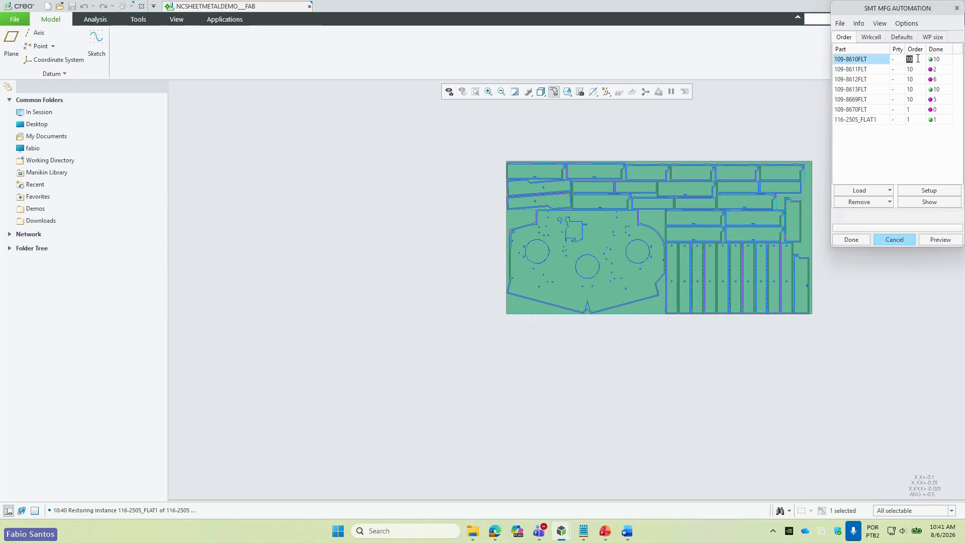
{"action": "type", "text": "5"}
{"action": "key", "text": "Down"}
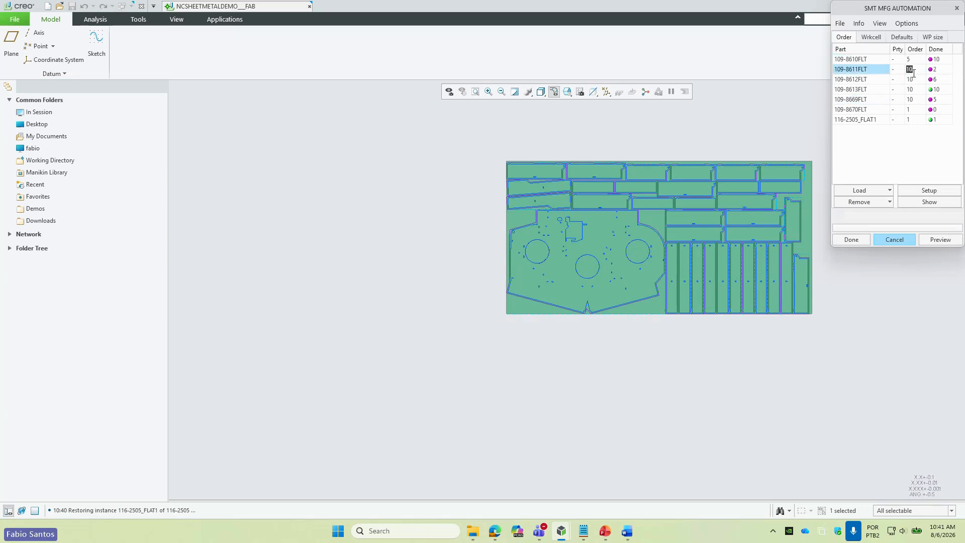
{"action": "type", "text": "5"}
{"action": "key", "text": "Down"}
{"action": "type", "text": "5"}
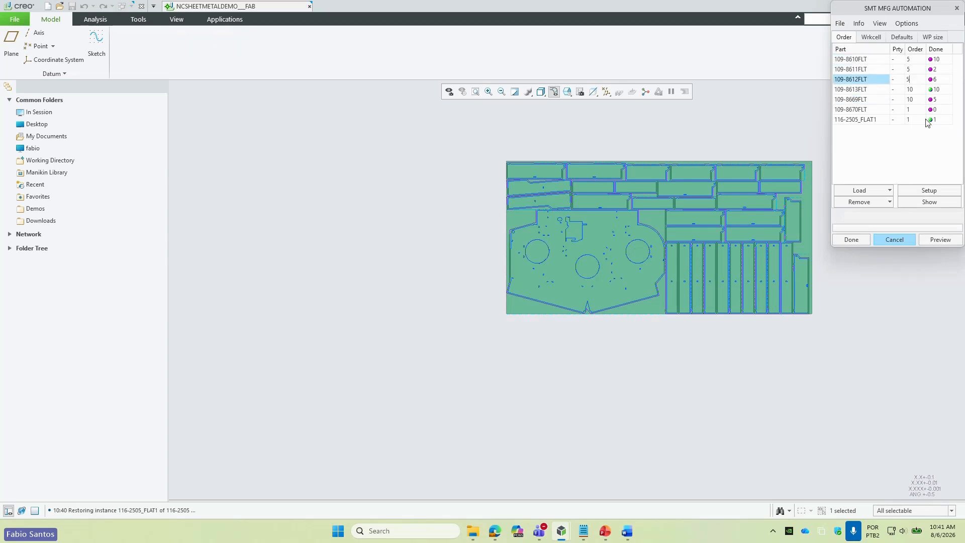
{"action": "left_click", "coordinate": [940, 240]}
{"action": "left_click", "coordinate": [916, 91]}
{"action": "type", "text": "5"}
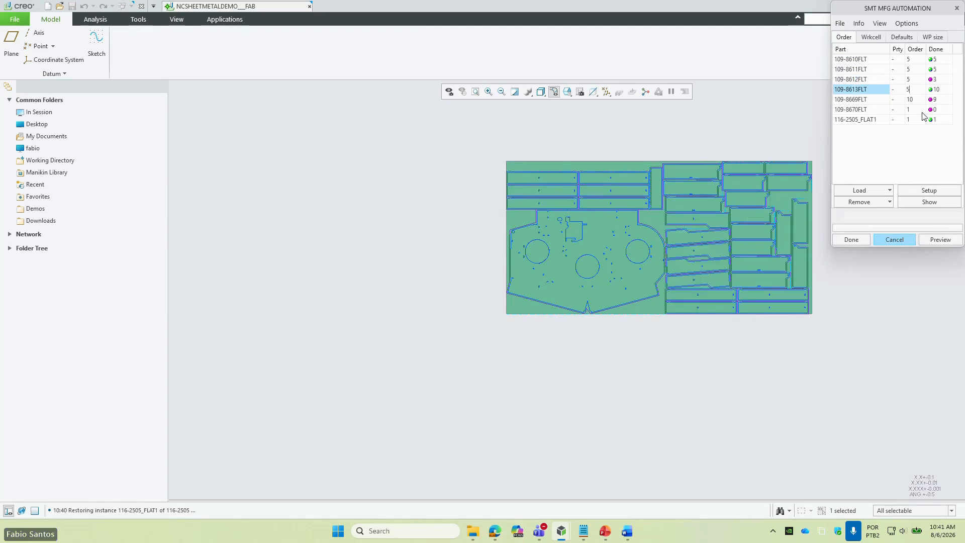
{"action": "left_click", "coordinate": [940, 239]}
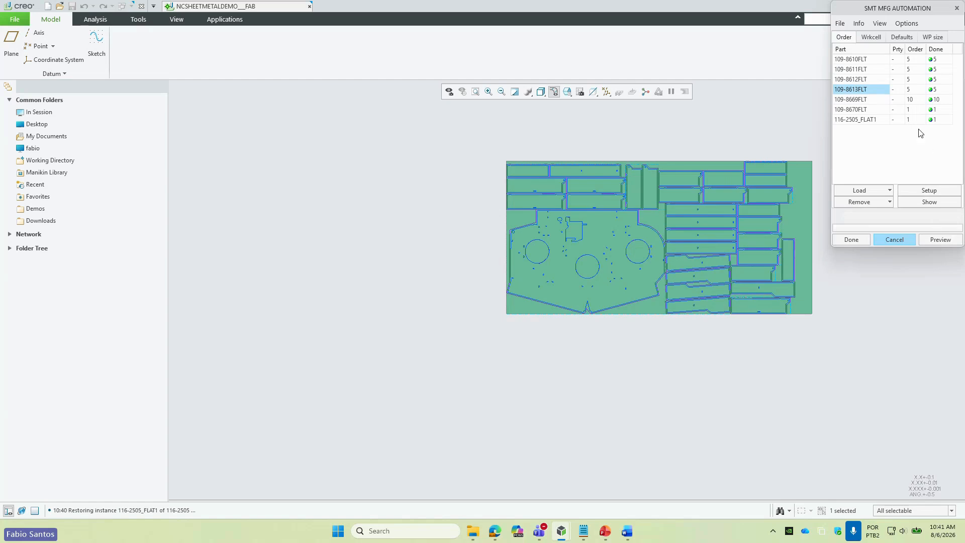
- Set the order quantity of 109-8613FLT to 7 and preview the nesting again
{"action": "double_click", "coordinate": [917, 92]}
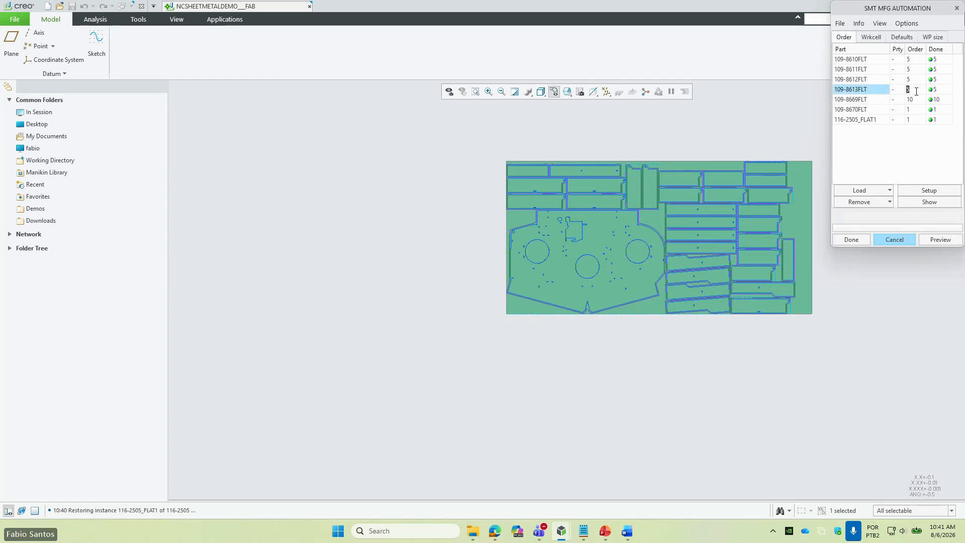
{"action": "type", "text": "7"}
{"action": "left_click", "coordinate": [945, 244]}
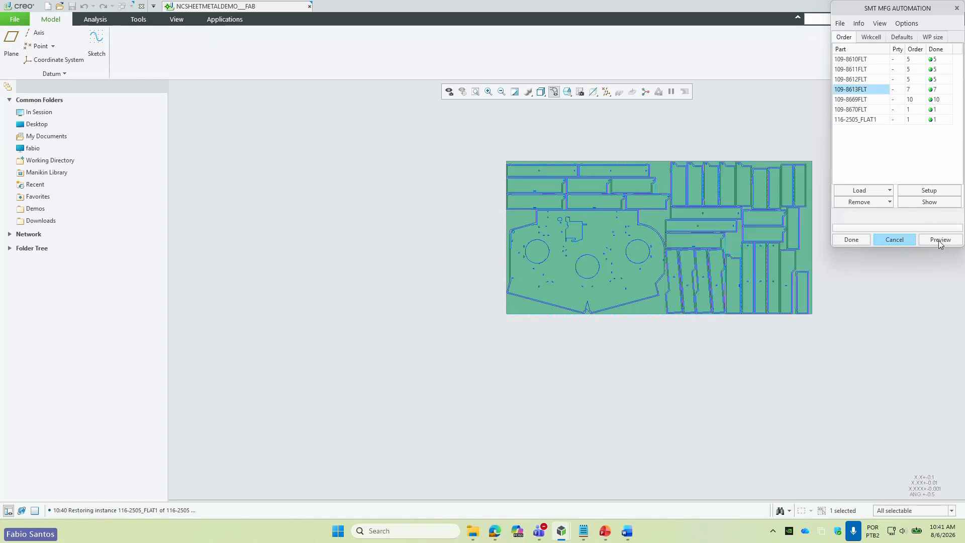
- Check the sheet usage statistics of the nesting, accept the layout and confirm creation of the manufacturing model
{"action": "left_click", "coordinate": [880, 23]}
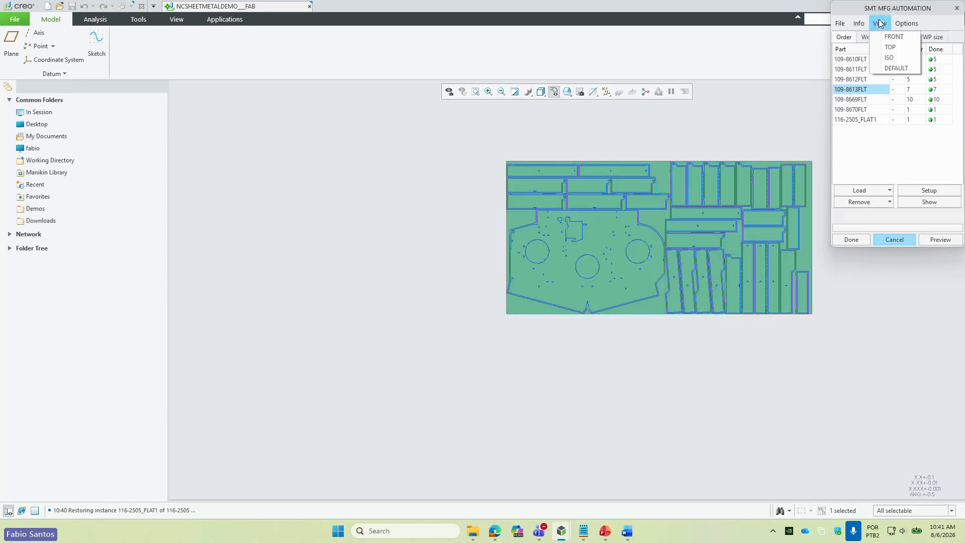
{"action": "left_click", "coordinate": [868, 36]}
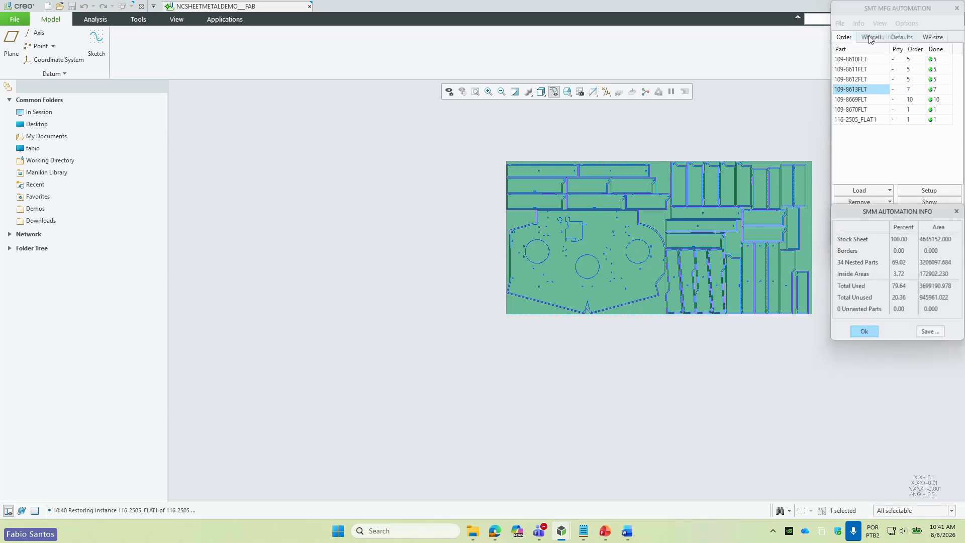
{"action": "left_click_drag", "start_coordinate": [870, 216], "coordinate": [720, 57]}
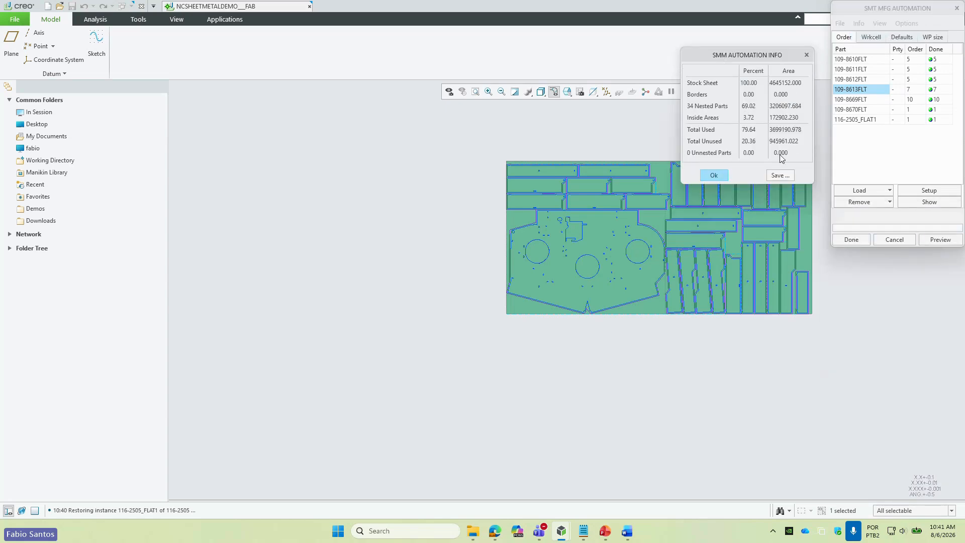
{"action": "left_click", "coordinate": [711, 177]}
{"action": "left_click", "coordinate": [858, 238]}
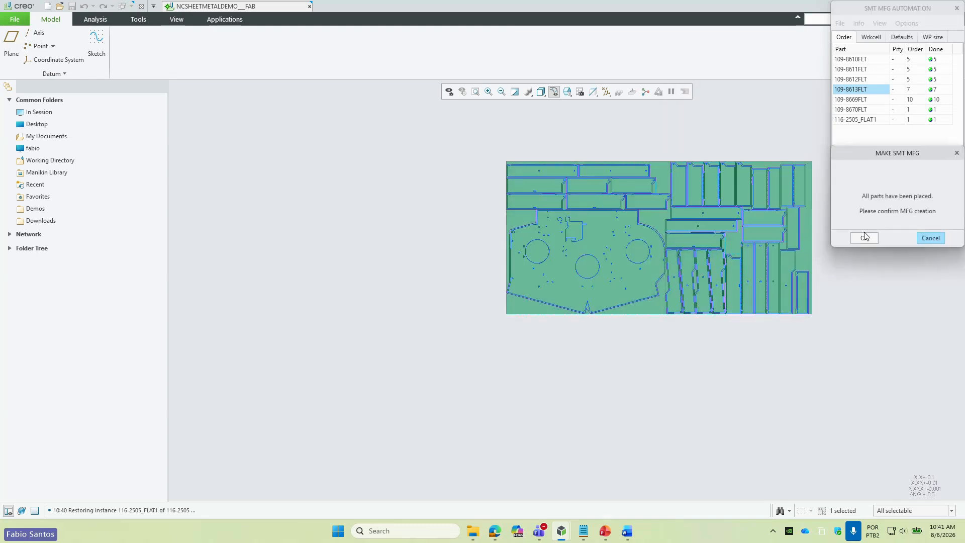
{"action": "left_click", "coordinate": [863, 234]}
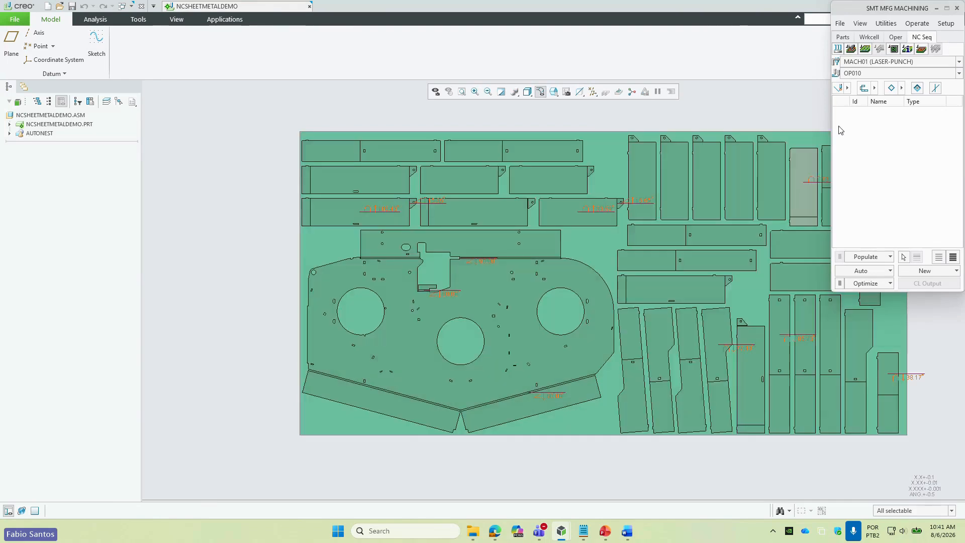
- Open the turret manager of the MACH01 laser-punch workcell and look over its stations and tools
{"action": "left_click", "coordinate": [866, 271]}
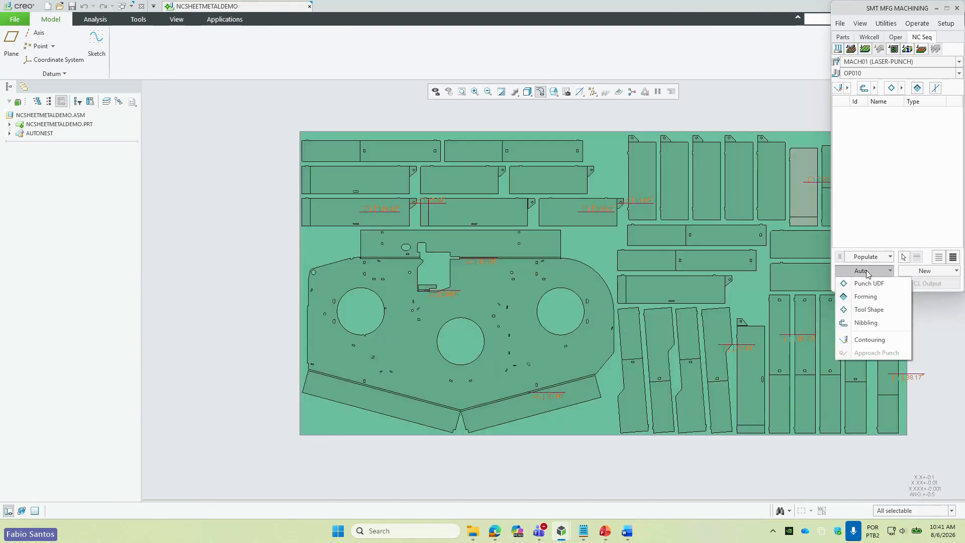
{"action": "left_click", "coordinate": [865, 338]}
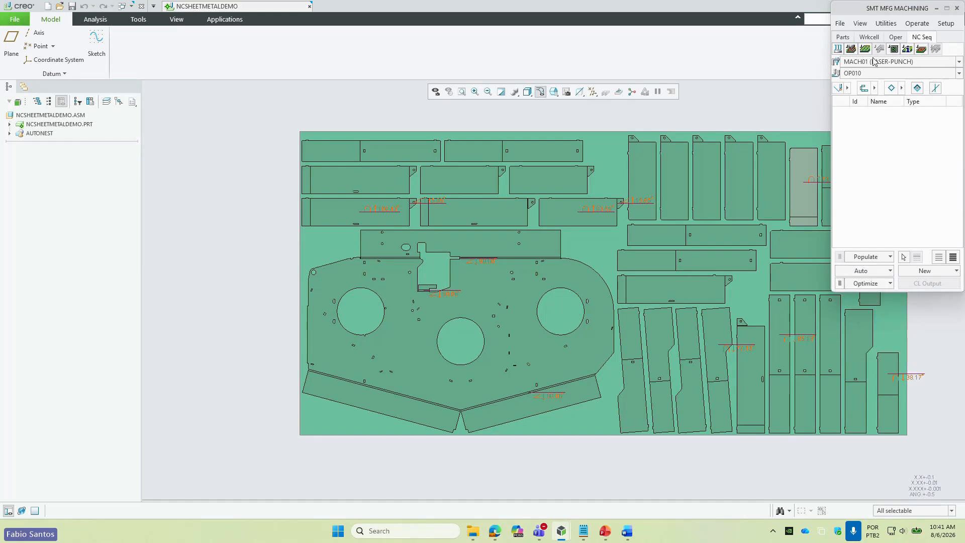
{"action": "left_click", "coordinate": [890, 38]}
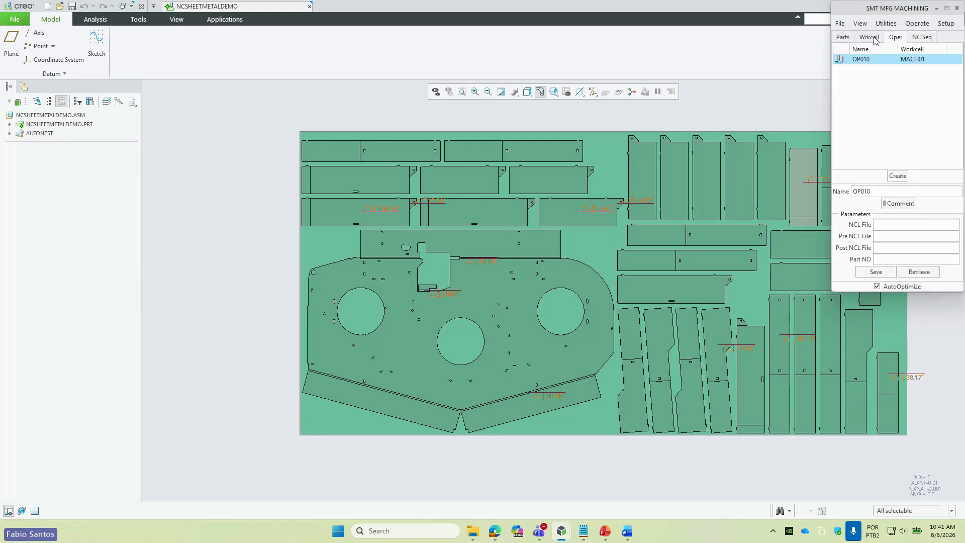
{"action": "left_click", "coordinate": [872, 39]}
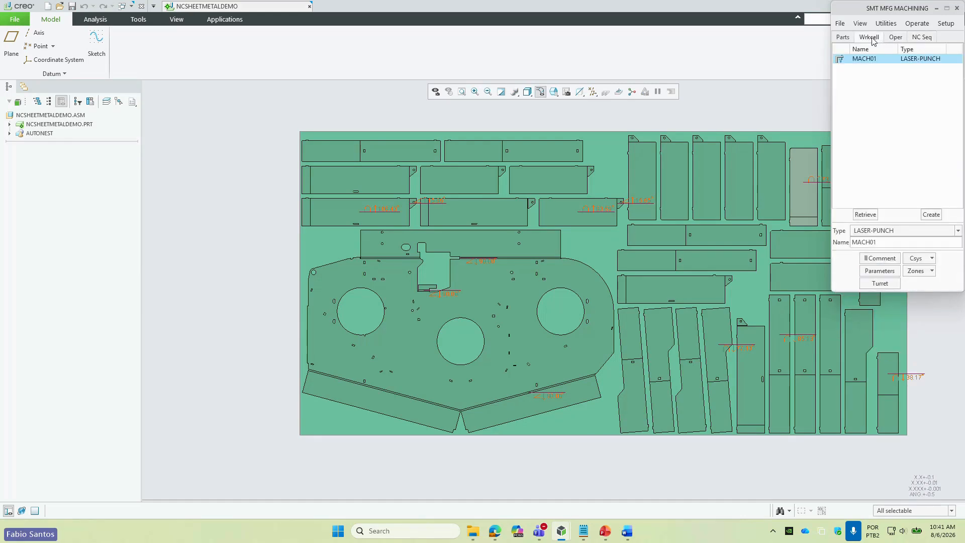
{"action": "left_click", "coordinate": [875, 284]}
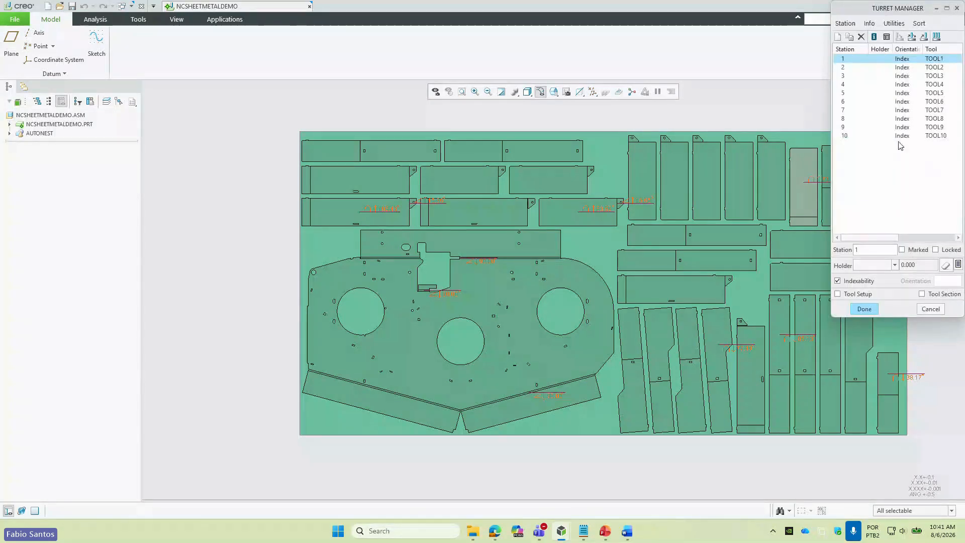
{"action": "scroll", "coordinate": [897, 139], "scroll_direction": "right", "scroll_amount": 1}
{"action": "scroll", "coordinate": [878, 149], "scroll_direction": "left", "scroll_amount": 1}
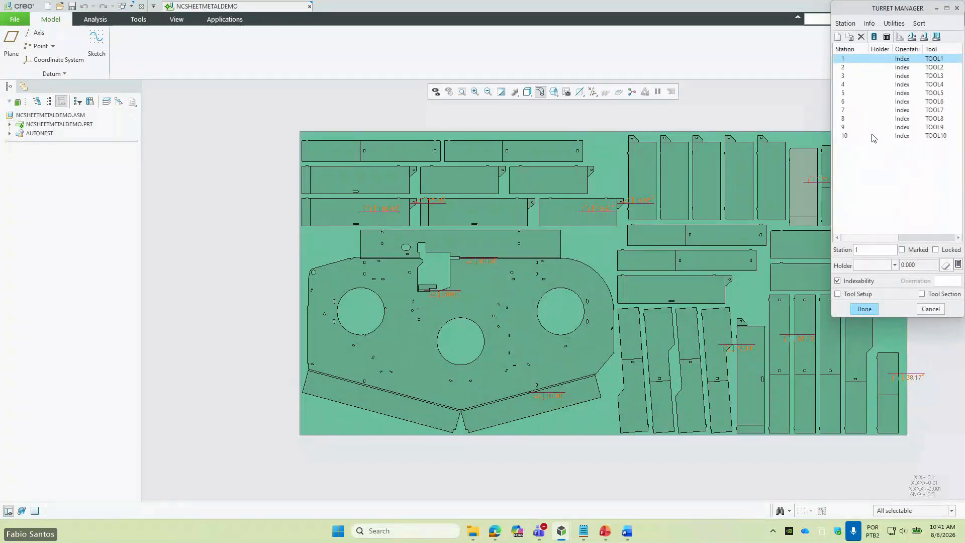
- Set the cutter diameter of TOOL1 in turret station 1 to 10 and accept the turret setup
{"action": "double_click", "coordinate": [849, 59]}
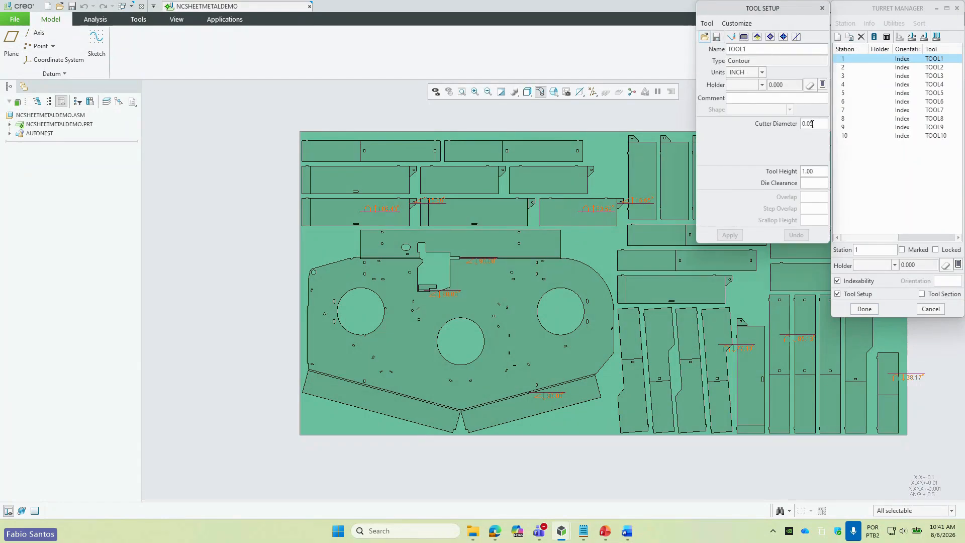
{"action": "left_click_drag", "start_coordinate": [819, 123], "coordinate": [787, 124]}
{"action": "type", "text": "10"}
{"action": "key", "text": "Return"}
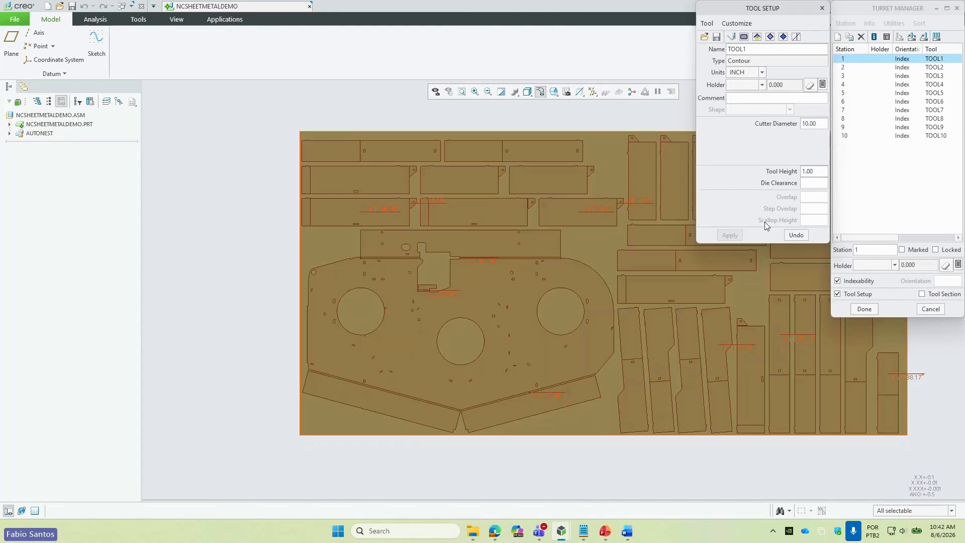
{"action": "left_click", "coordinate": [821, 9]}
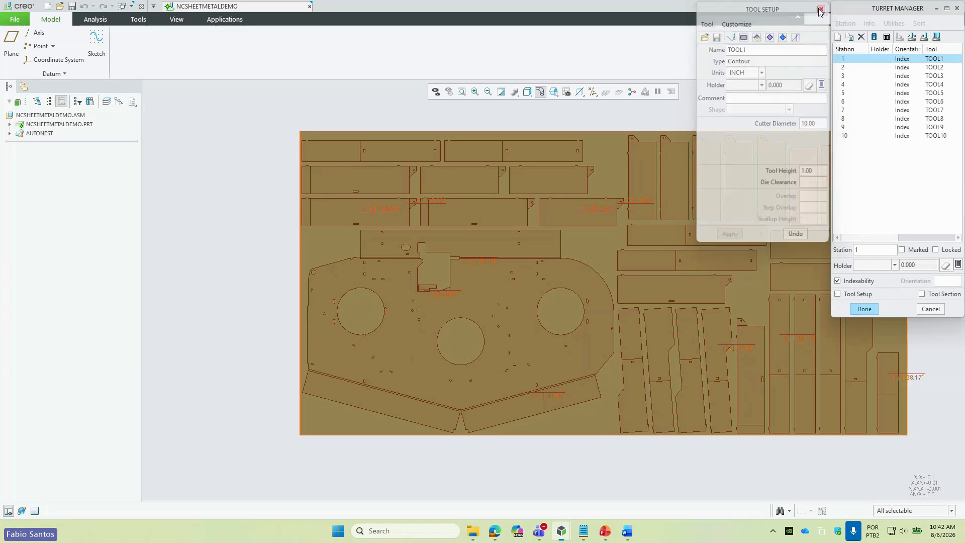
{"action": "left_click", "coordinate": [864, 308]}
- Create automatic laser contouring sequences for all outer and inner contours of the nested parts
{"action": "left_click", "coordinate": [927, 39]}
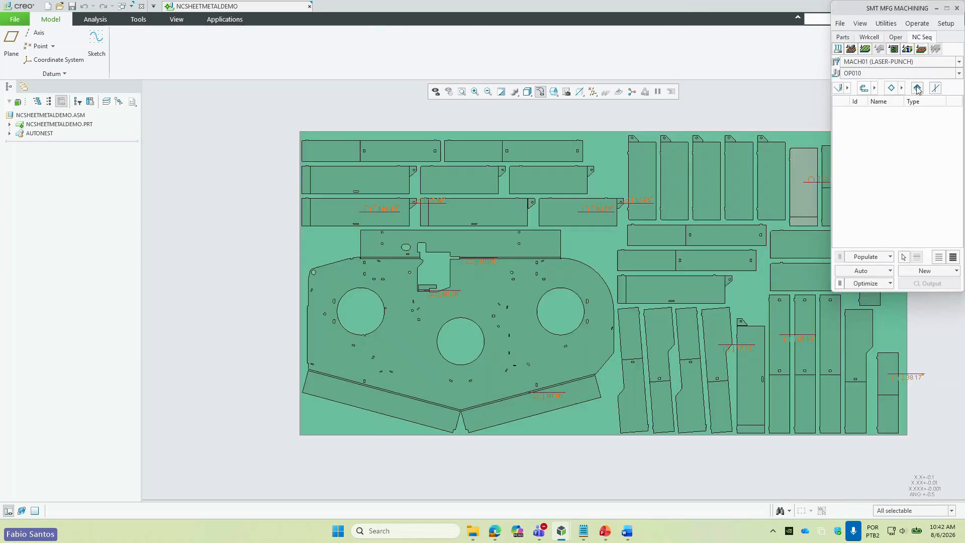
{"action": "left_click", "coordinate": [858, 272]}
{"action": "left_click", "coordinate": [861, 341]}
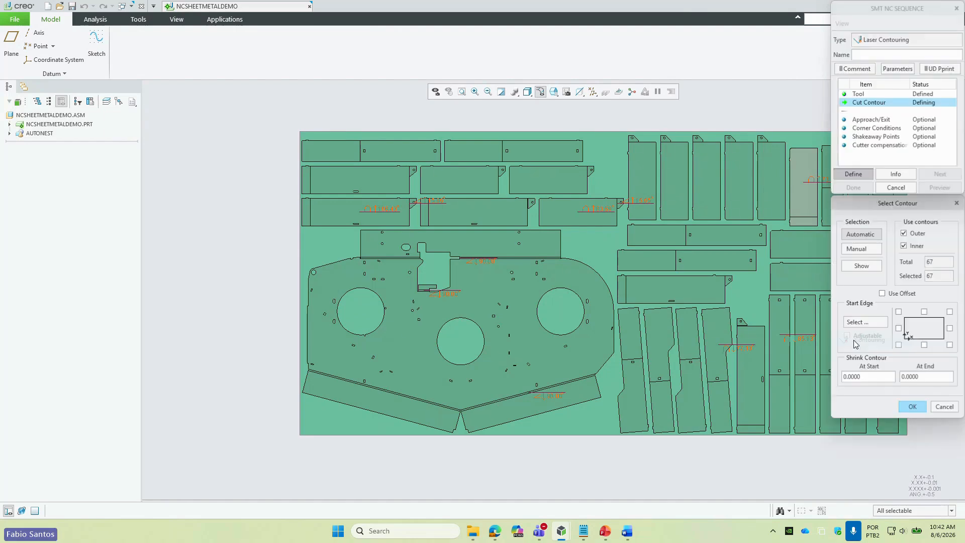
{"action": "left_click", "coordinate": [878, 265]}
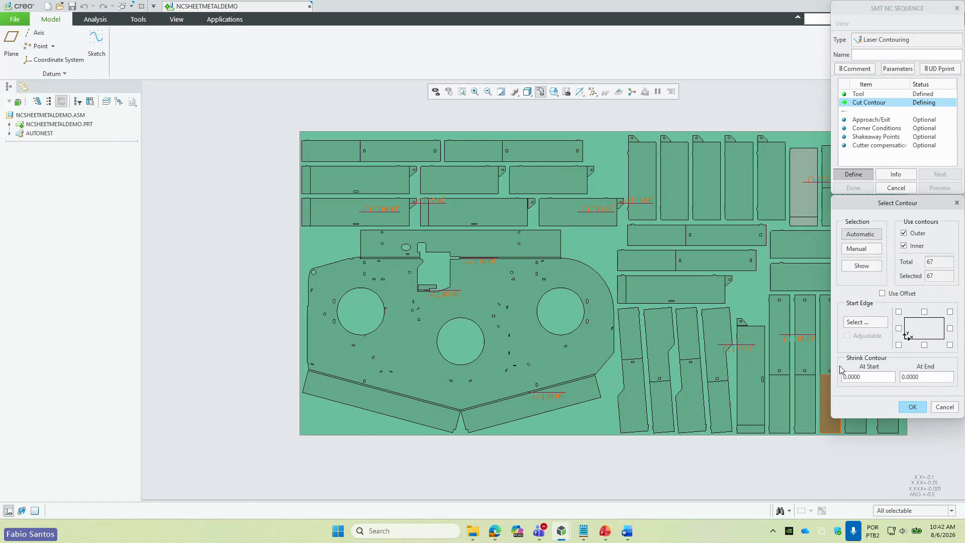
{"action": "left_click", "coordinate": [912, 405]}
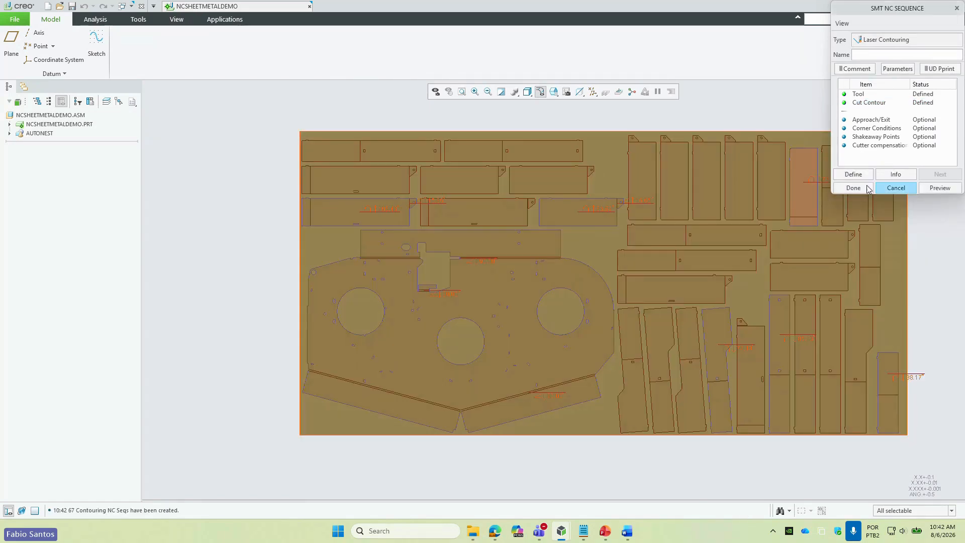
{"action": "left_click", "coordinate": [853, 187]}
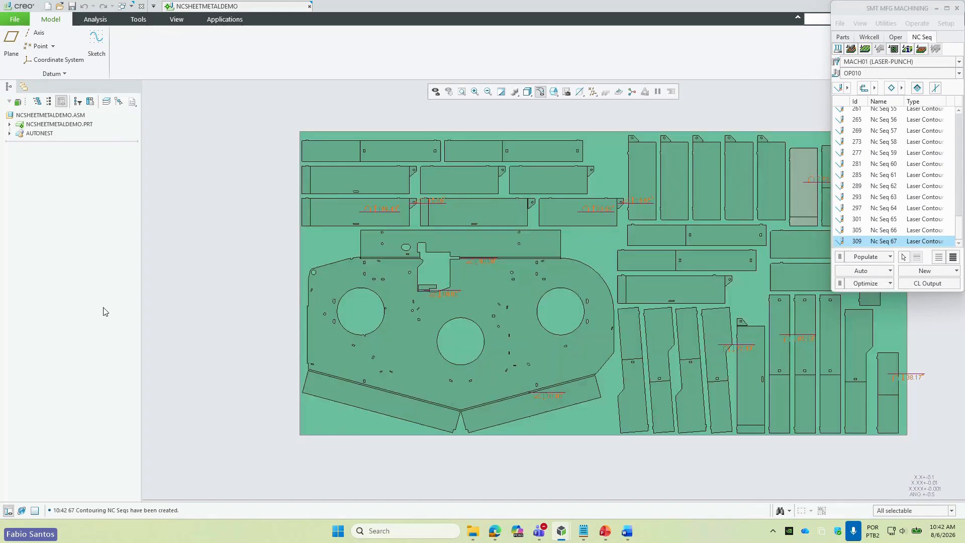
- Populate all contouring sequences to the nested part copies by including every sequence
{"action": "scroll", "coordinate": [172, 285], "scroll_direction": "up", "scroll_amount": 3}
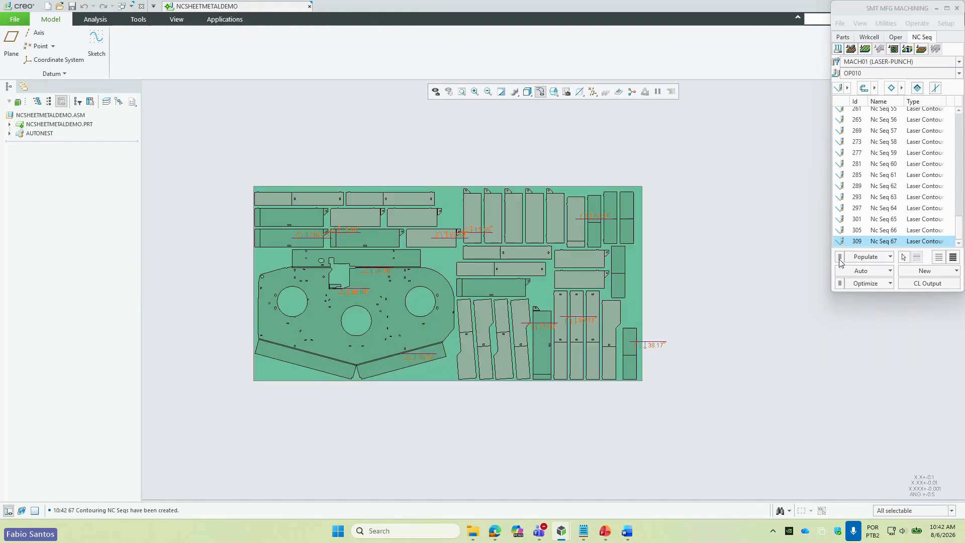
{"action": "left_click", "coordinate": [863, 255]}
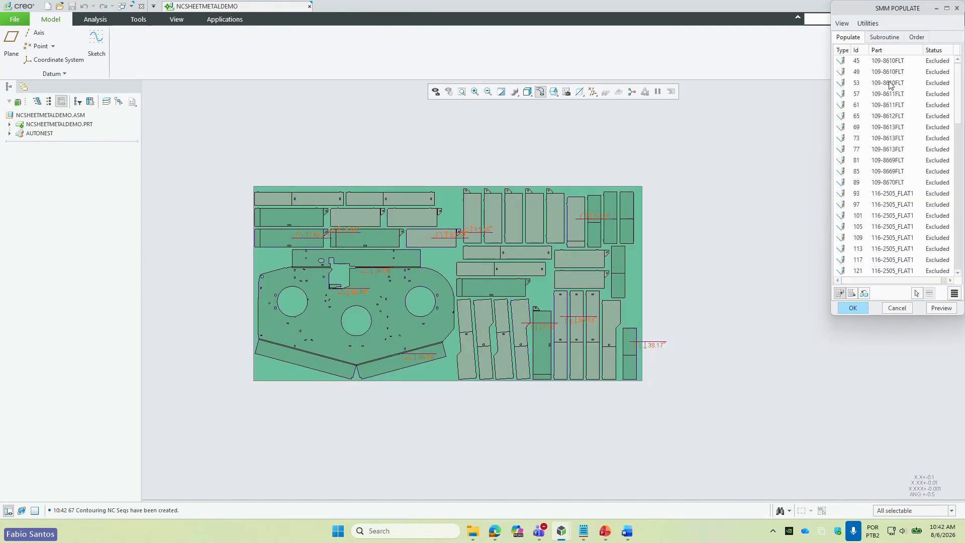
{"action": "left_click", "coordinate": [954, 293]}
{"action": "left_click", "coordinate": [852, 308]}
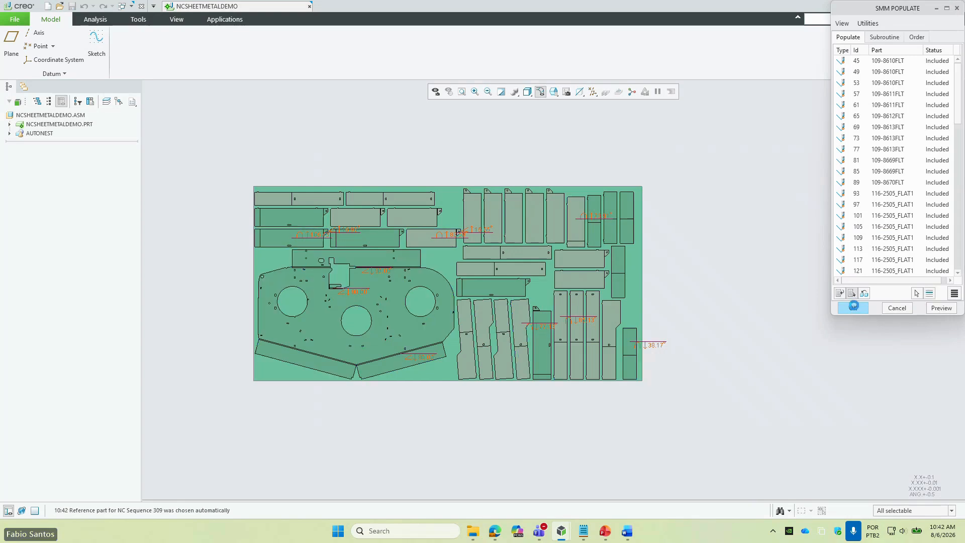
- Simulate the laser cutting of operation OP010 with NC Check, inspect the hole cuts in the sheet and close the player
{"action": "left_click", "coordinate": [924, 283]}
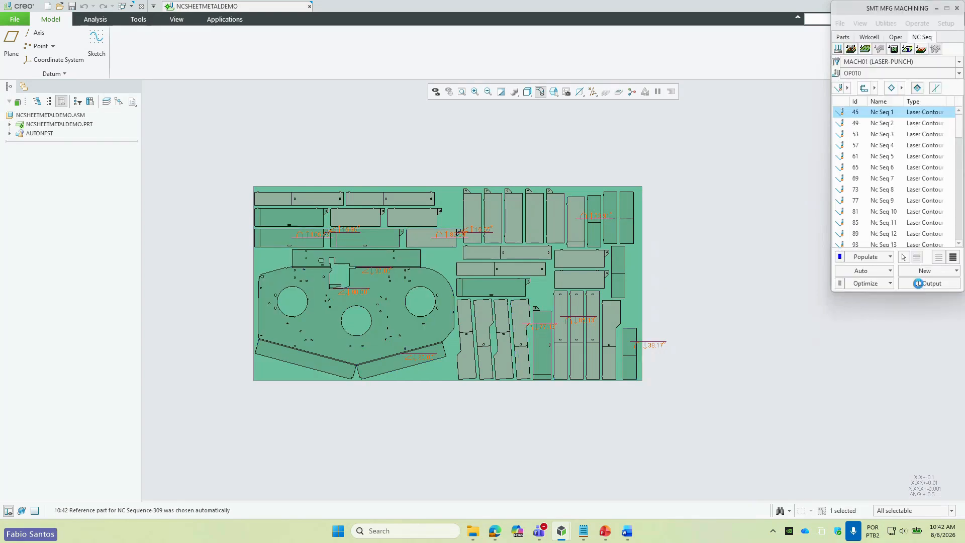
{"action": "left_click", "coordinate": [906, 23]}
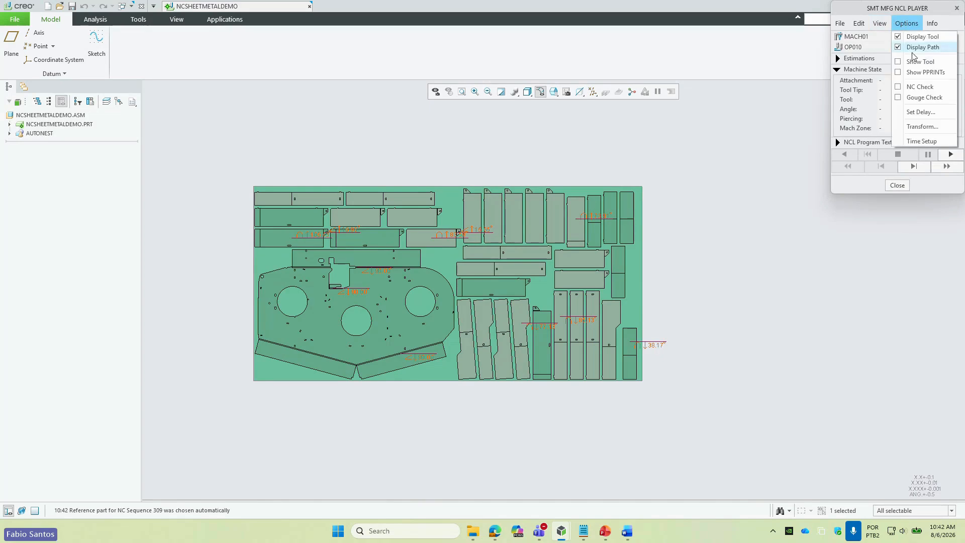
{"action": "left_click", "coordinate": [917, 86]}
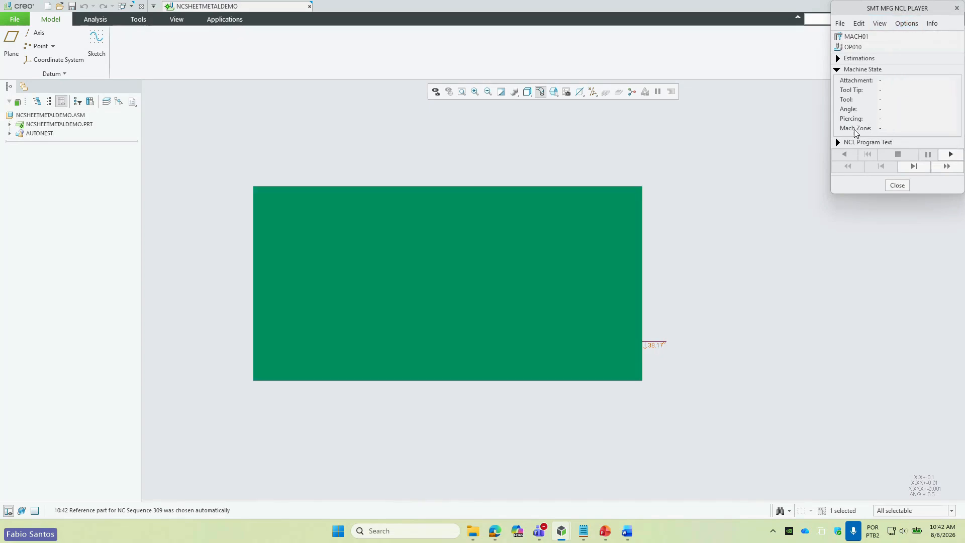
{"action": "left_click", "coordinate": [949, 155]}
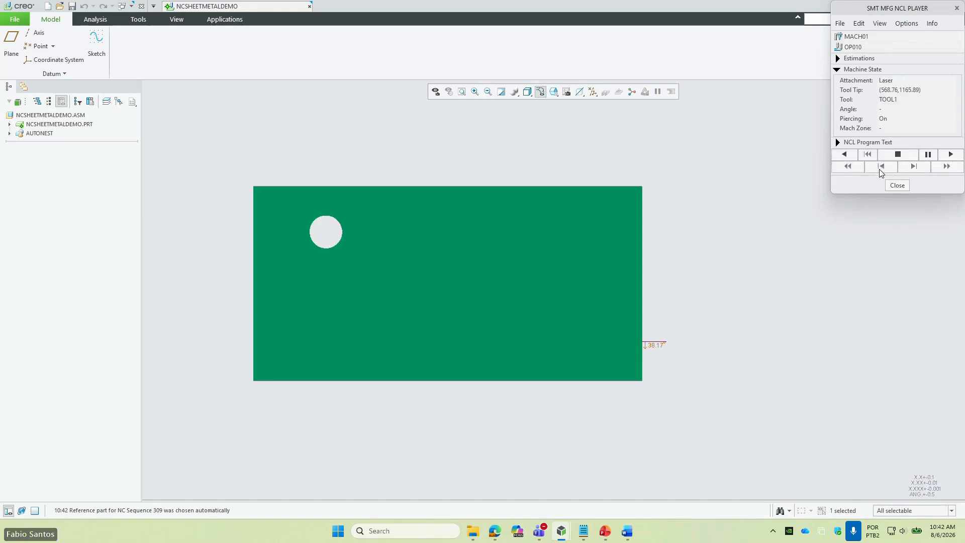
{"action": "scroll", "coordinate": [374, 241], "scroll_direction": "up", "scroll_amount": 5}
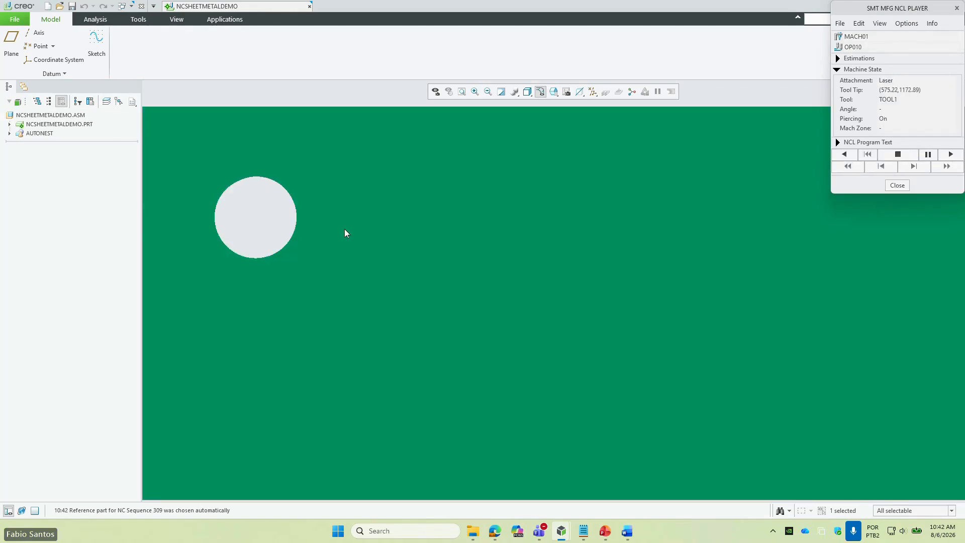
{"action": "scroll", "coordinate": [358, 227], "scroll_direction": "down", "scroll_amount": 5}
{"action": "left_click", "coordinate": [915, 166]}
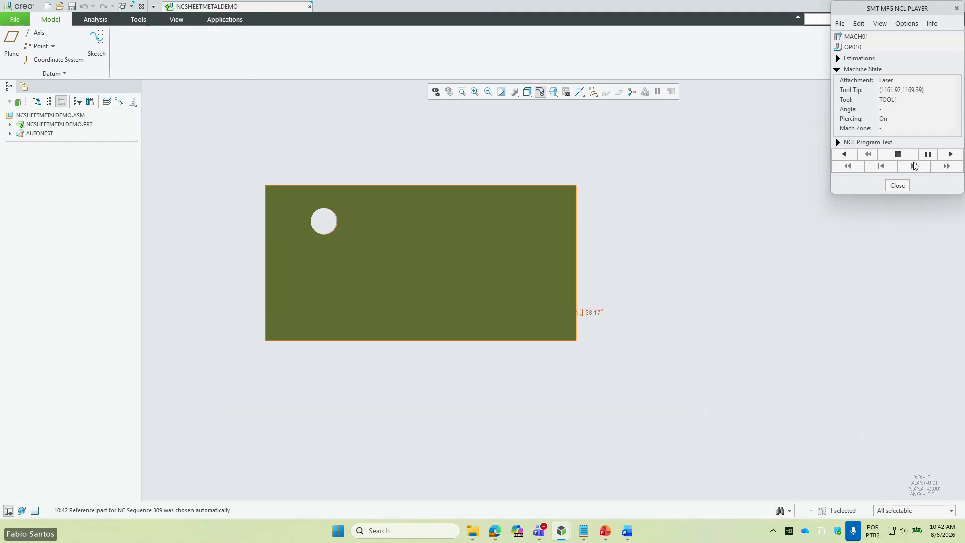
{"action": "scroll", "coordinate": [353, 235], "scroll_direction": "up", "scroll_amount": 8}
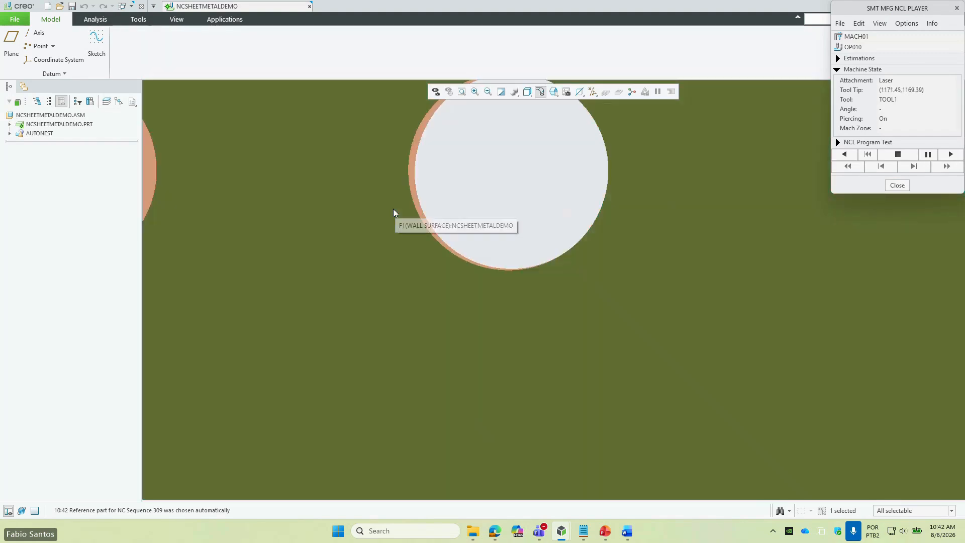
{"action": "scroll", "coordinate": [424, 204], "scroll_direction": "down", "scroll_amount": 8}
{"action": "scroll", "coordinate": [424, 203], "scroll_direction": "up", "scroll_amount": 5}
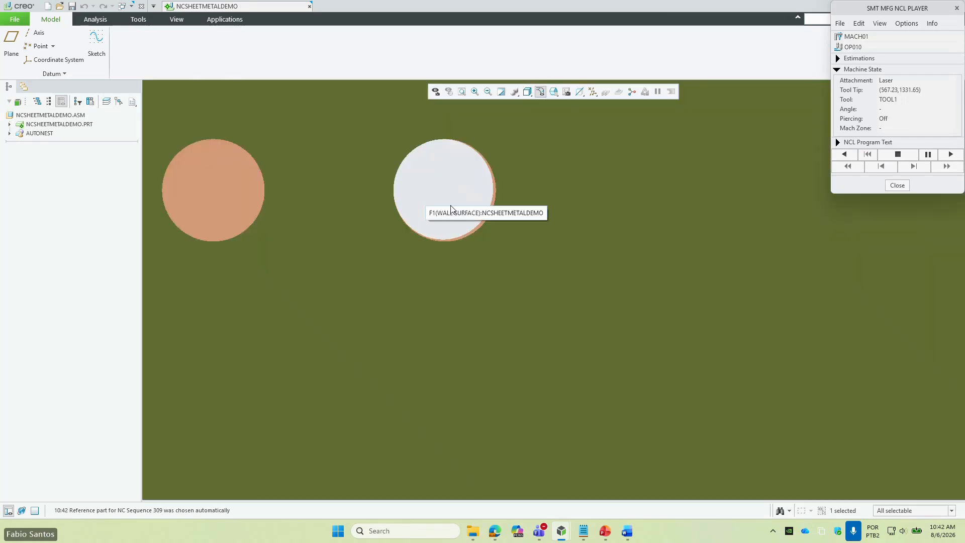
{"action": "left_click", "coordinate": [897, 185]}
{"action": "scroll", "coordinate": [513, 236], "scroll_direction": "down", "scroll_amount": 5}
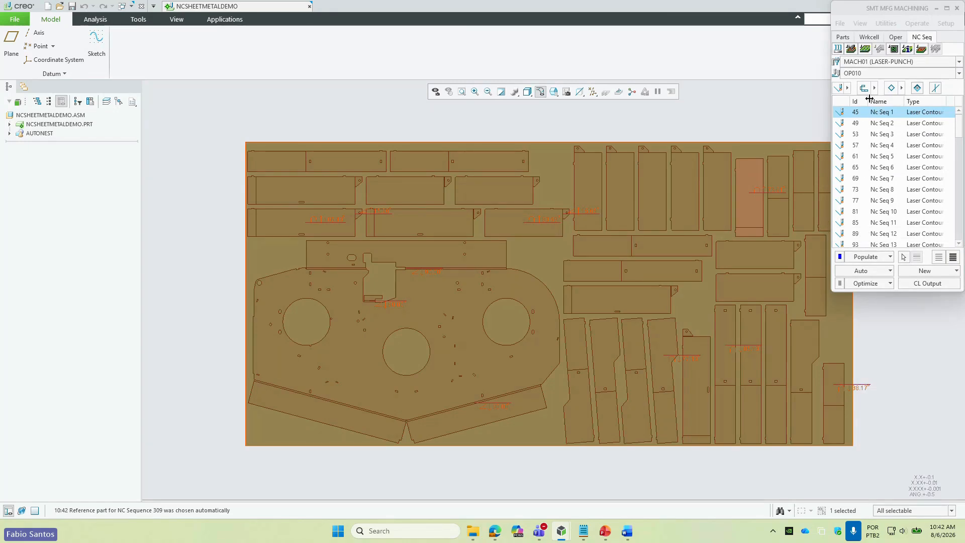
- Set the cutter diameter of TOOL1 in turret station 1 of MACH01 to 0.05 and accept the turret setup
{"action": "left_click", "coordinate": [867, 39]}
{"action": "left_click", "coordinate": [895, 37]}
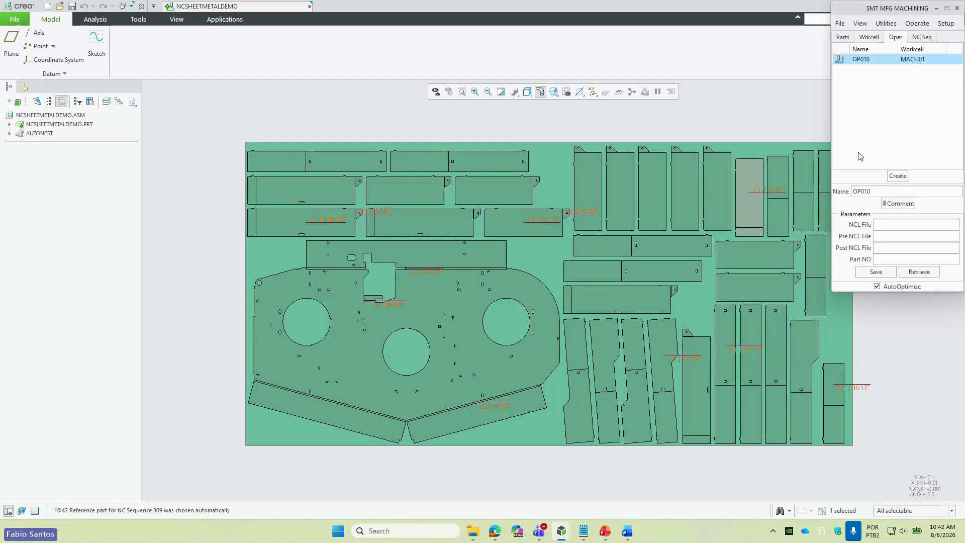
{"action": "left_click", "coordinate": [848, 36]}
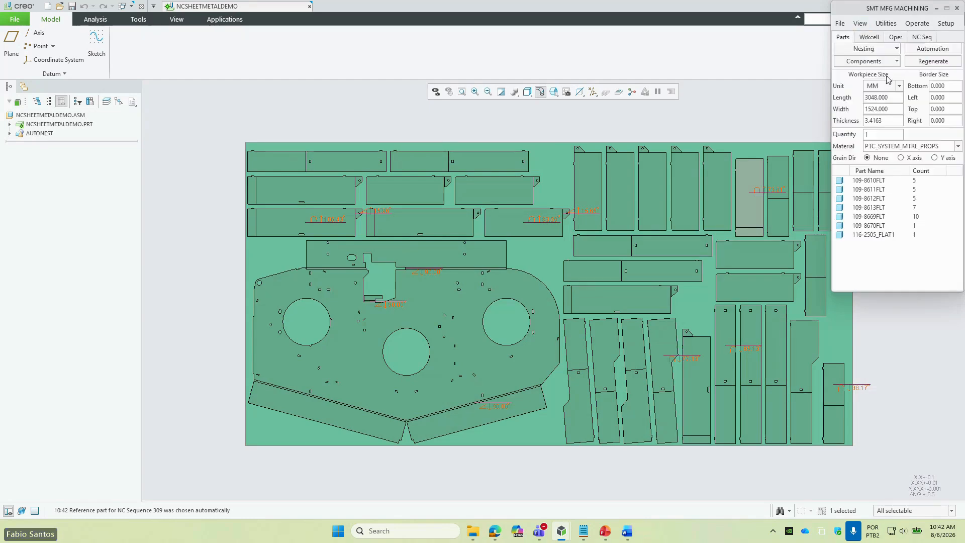
{"action": "left_click", "coordinate": [873, 37]}
{"action": "left_click", "coordinate": [869, 284]}
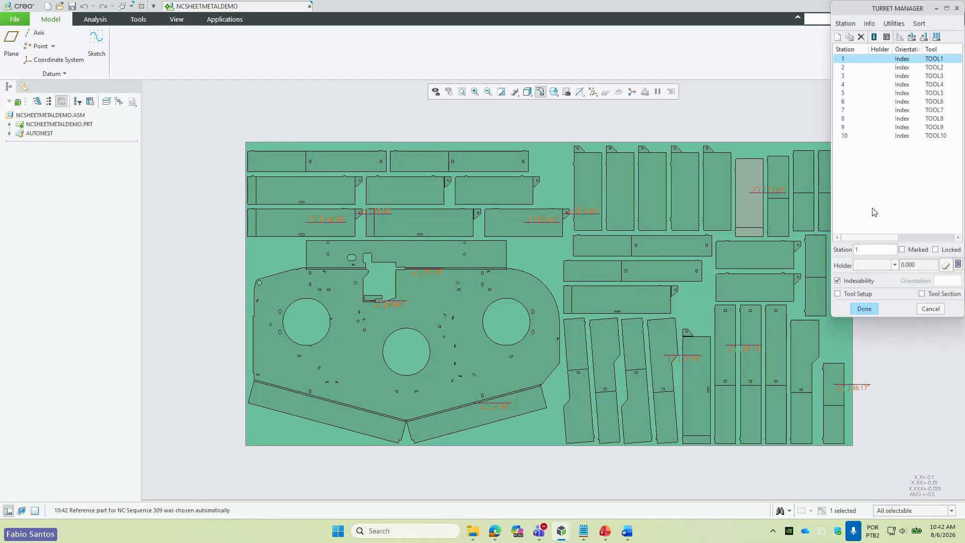
{"action": "left_click", "coordinate": [862, 310]}
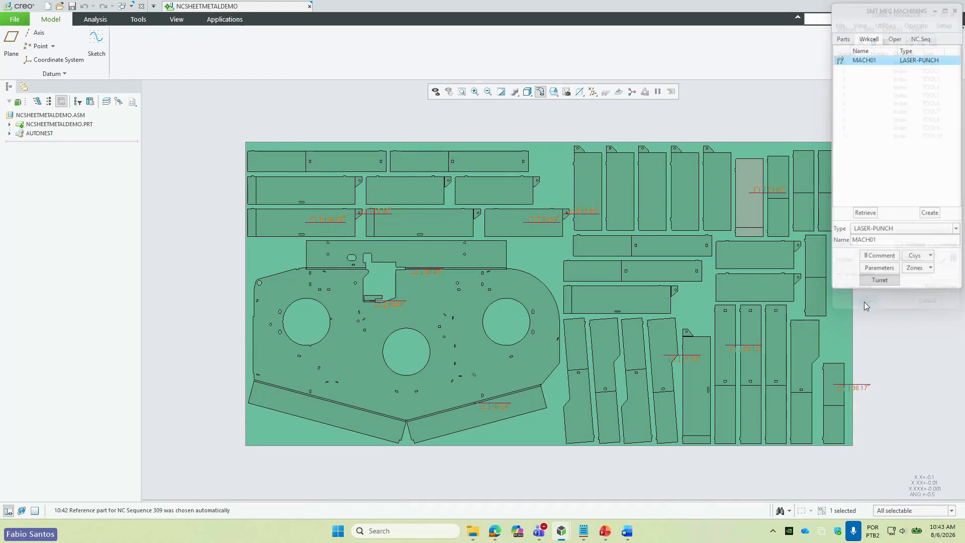
{"action": "left_click", "coordinate": [880, 284]}
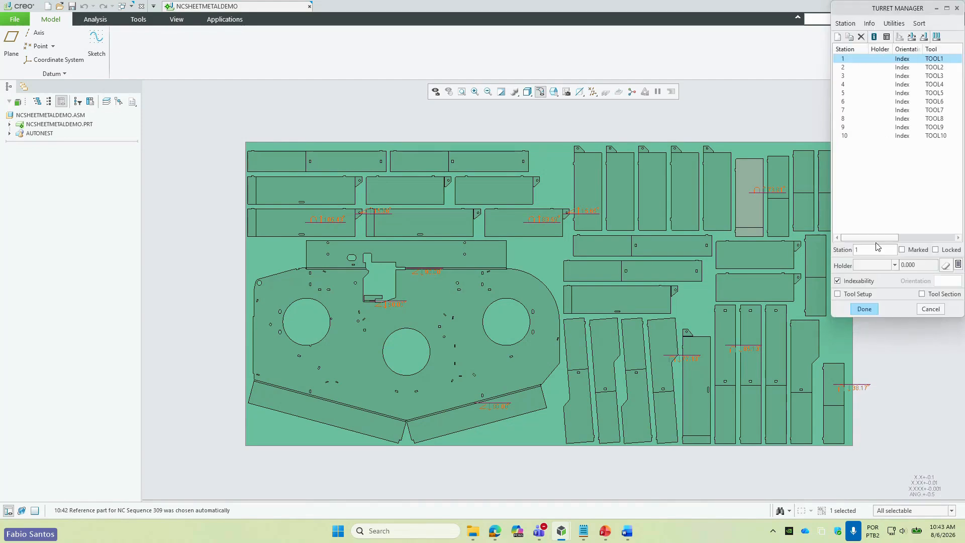
{"action": "double_click", "coordinate": [855, 61]}
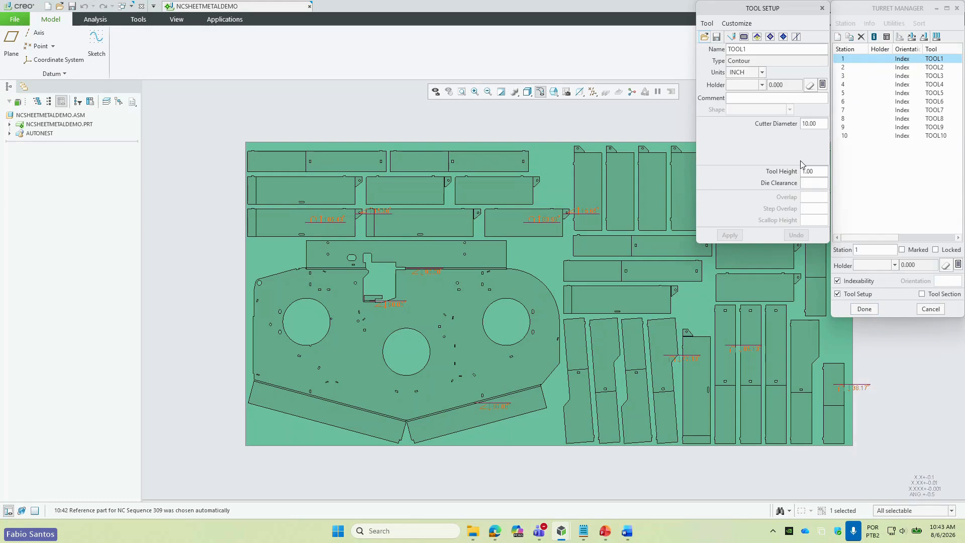
{"action": "type", "text": "0"}
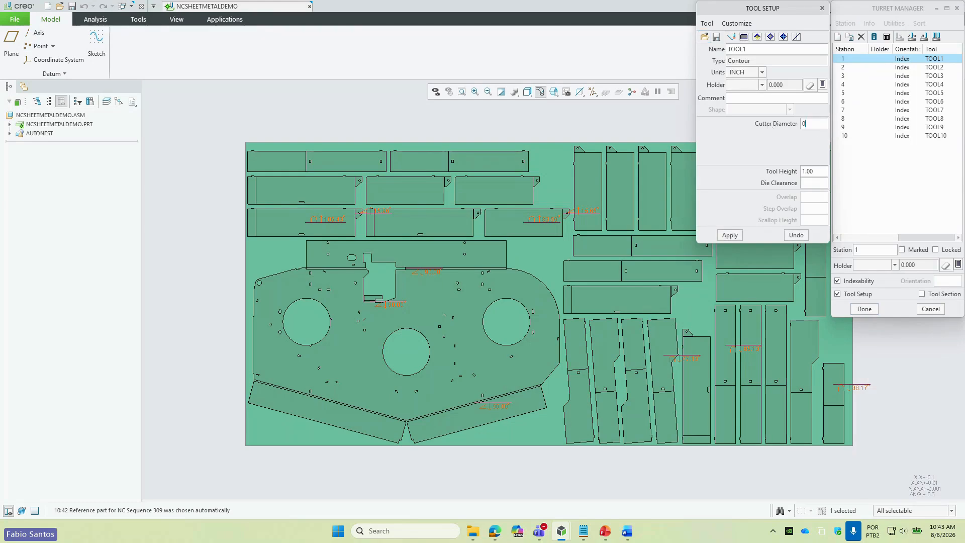
{"action": "type", "text": ".05"}
{"action": "key", "text": "Return"}
{"action": "left_click", "coordinate": [822, 9]}
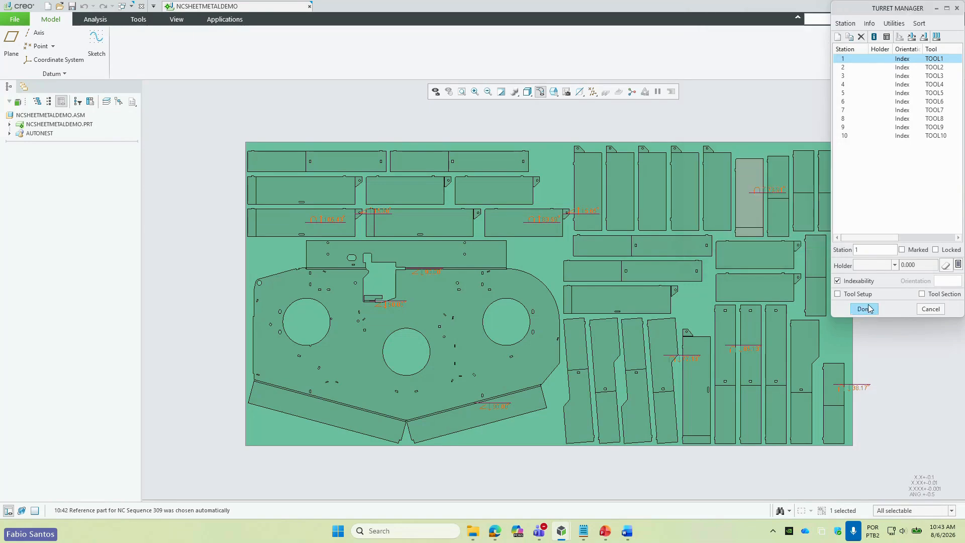
{"action": "left_click", "coordinate": [871, 308]}
- Generate the CL output of OP010 again and run its cutting simulation with NC Check enabled
{"action": "left_click", "coordinate": [927, 38]}
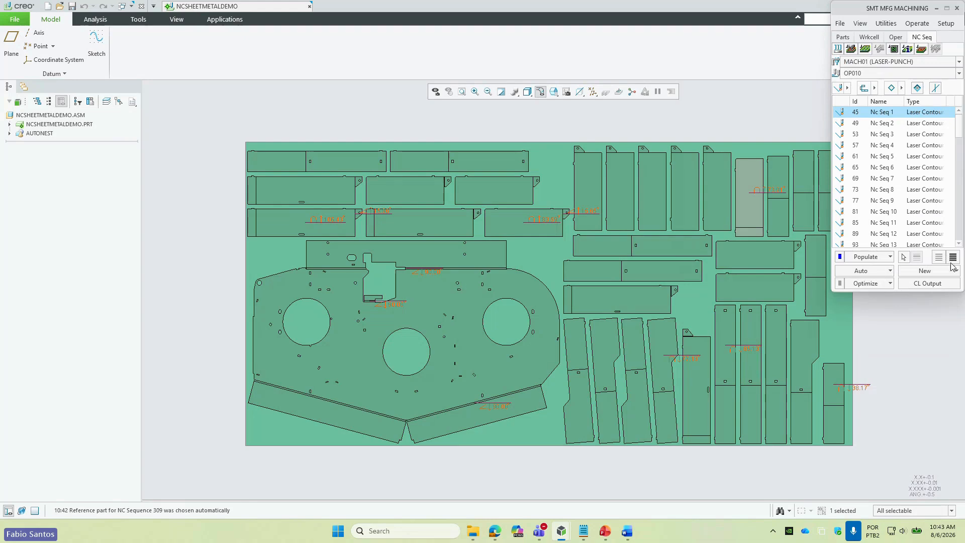
{"action": "left_click", "coordinate": [936, 282]}
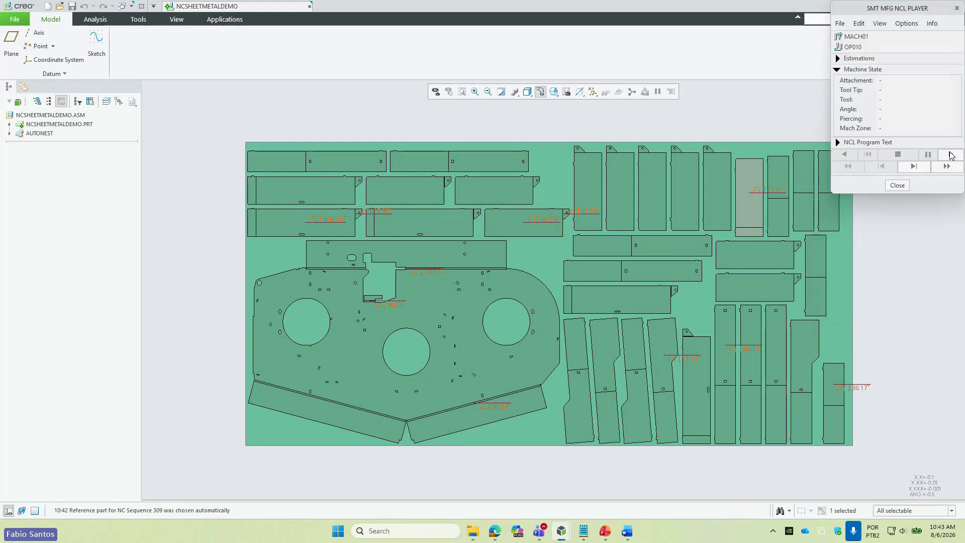
{"action": "left_click", "coordinate": [950, 154]}
{"action": "left_click", "coordinate": [880, 23]}
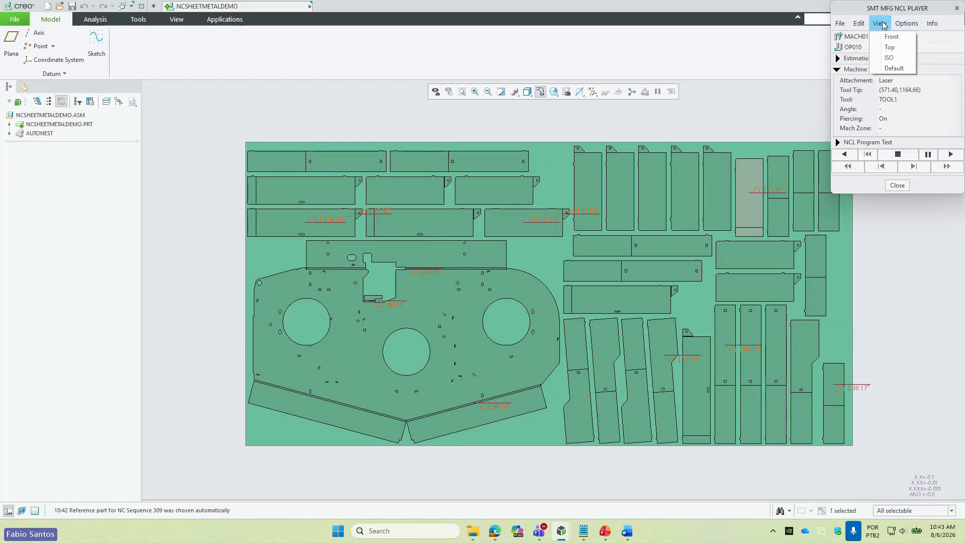
{"action": "mouse_move", "coordinate": [907, 26]}
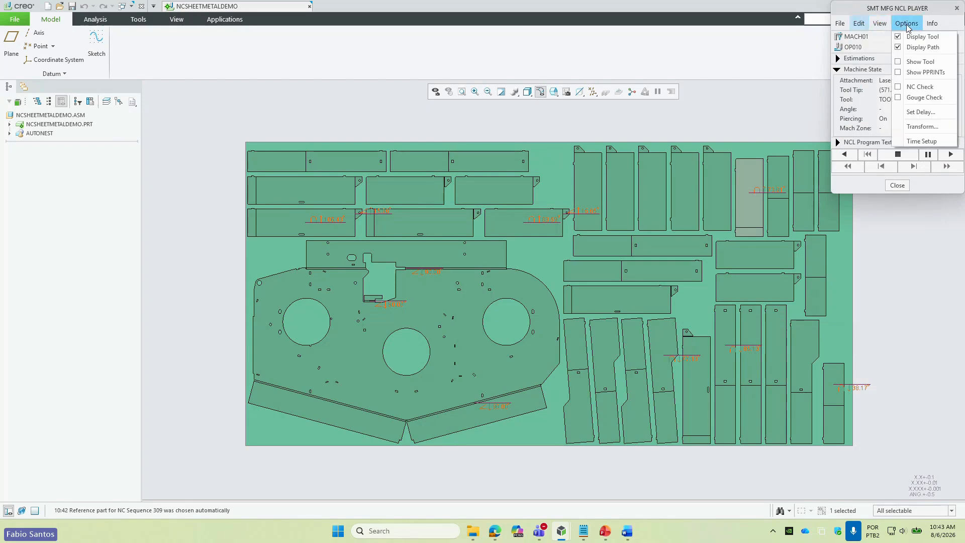
{"action": "left_click", "coordinate": [920, 87]}
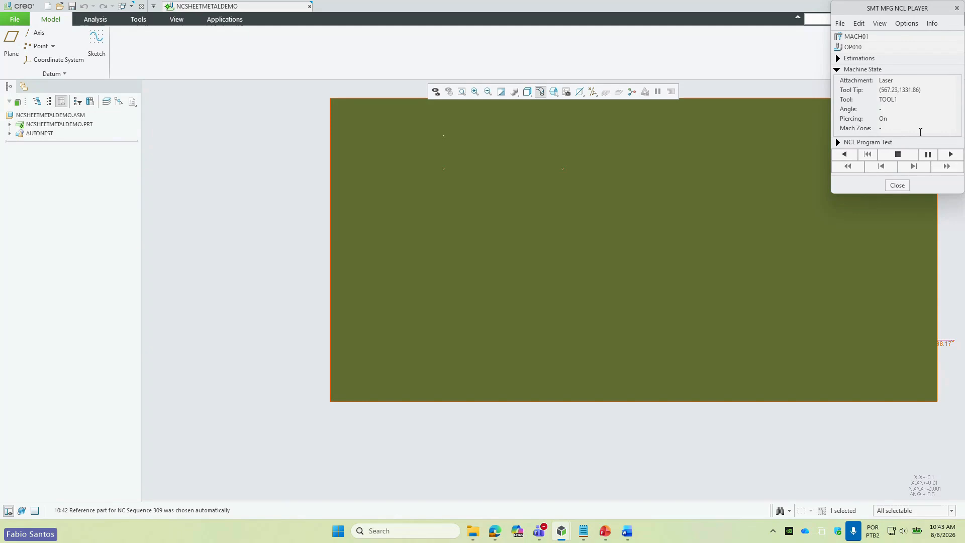
- Show the NCL program text, fast-forward the cutting simulation while inspecting the part contours on the sheet, and close the player
{"action": "left_click", "coordinate": [848, 144]}
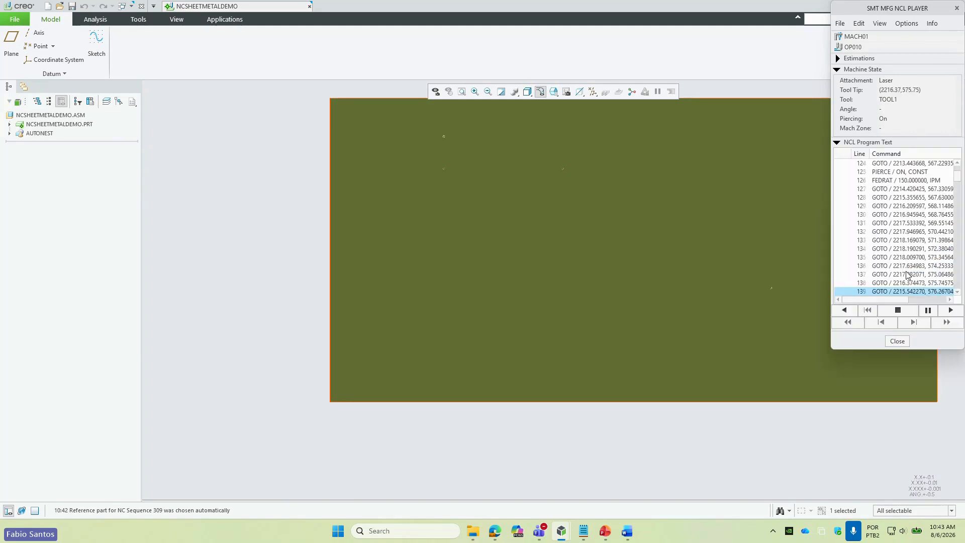
{"action": "left_click", "coordinate": [942, 324]}
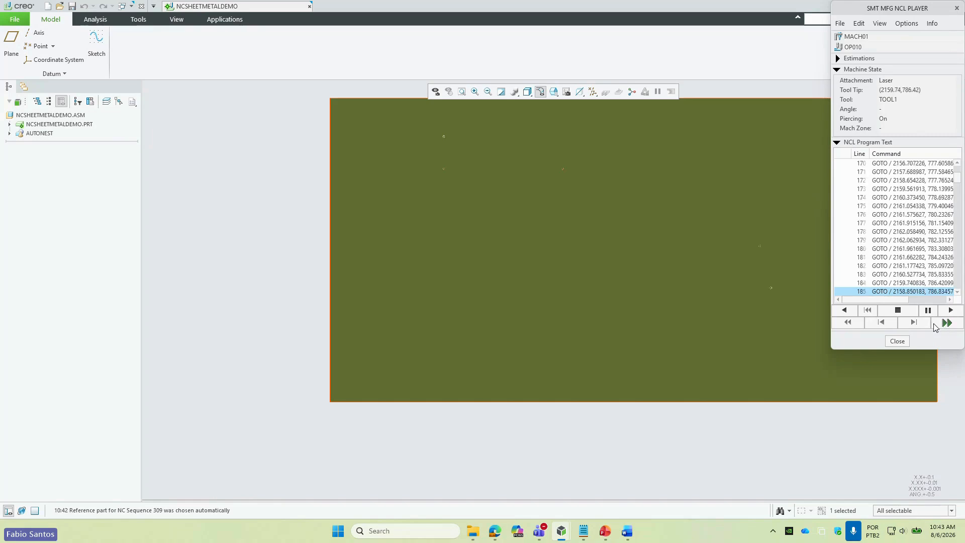
{"action": "scroll", "coordinate": [418, 201], "scroll_direction": "down", "scroll_amount": 5}
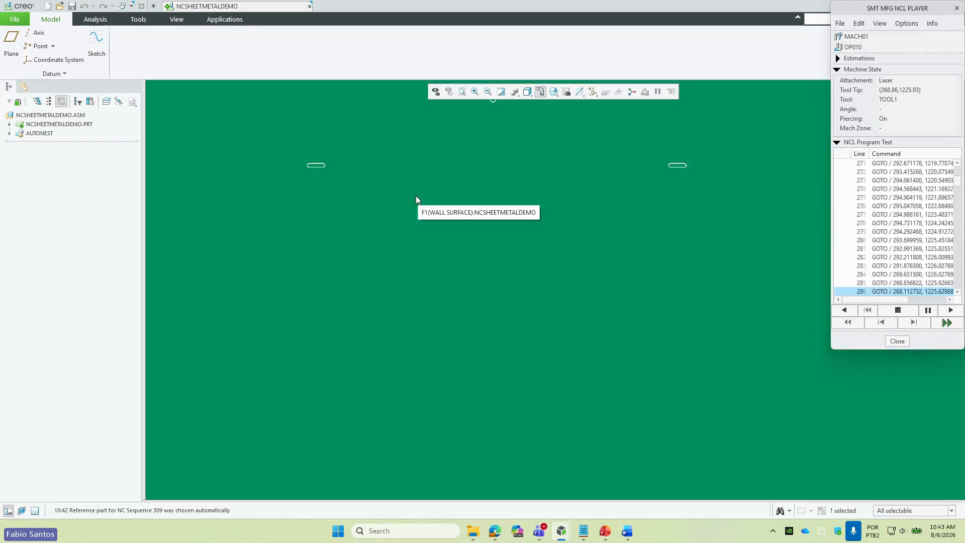
{"action": "scroll", "coordinate": [364, 207], "scroll_direction": "up", "scroll_amount": 7}
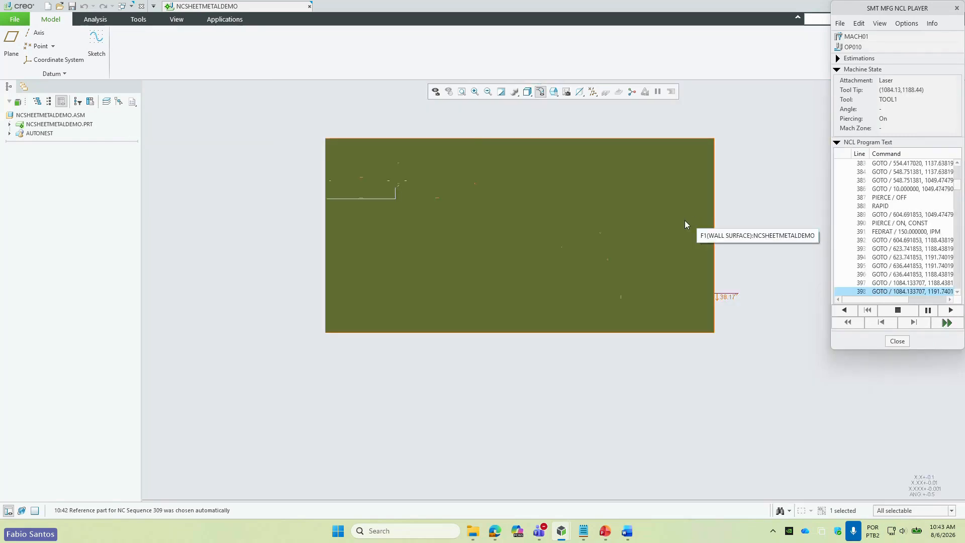
{"action": "scroll", "coordinate": [311, 174], "scroll_direction": "down", "scroll_amount": 4}
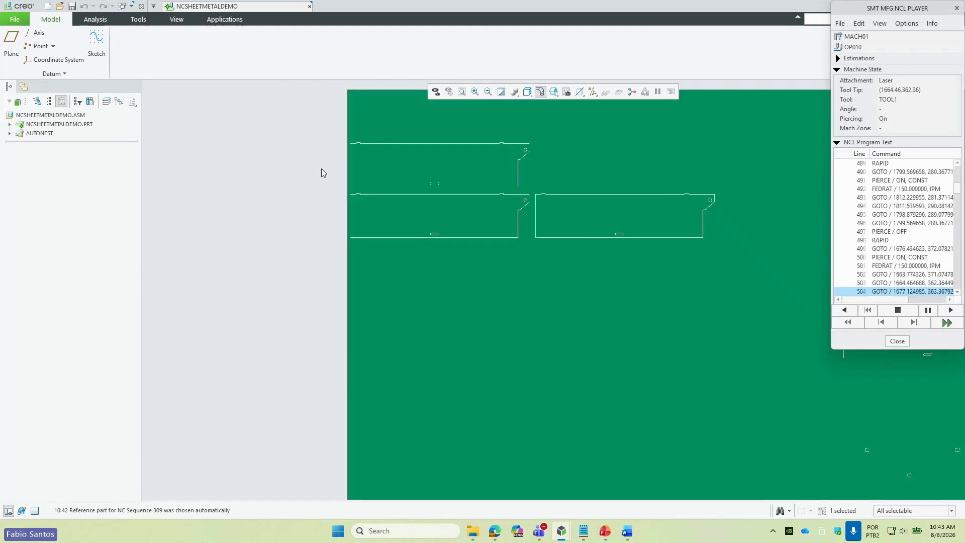
{"action": "left_click", "coordinate": [897, 341]}
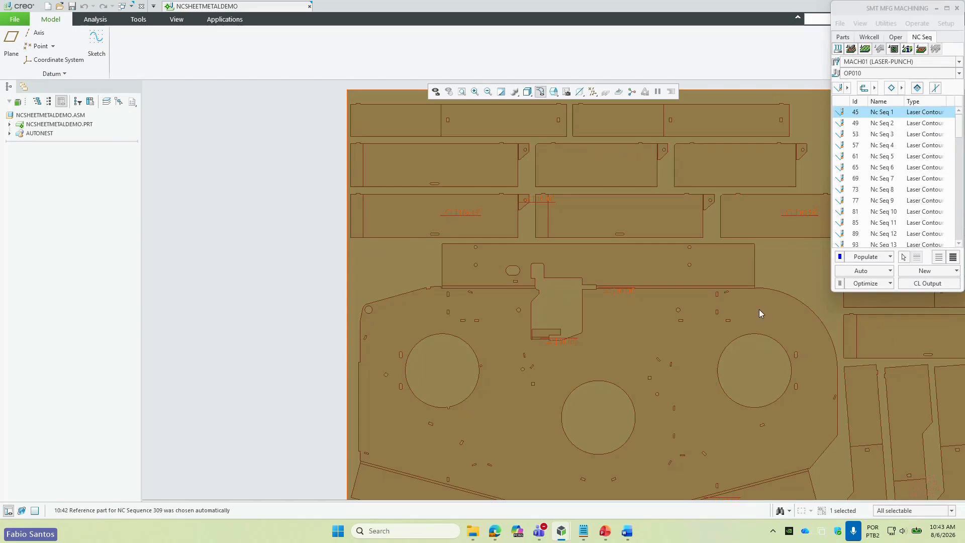
{"action": "scroll", "coordinate": [507, 312], "scroll_direction": "up", "scroll_amount": 3}
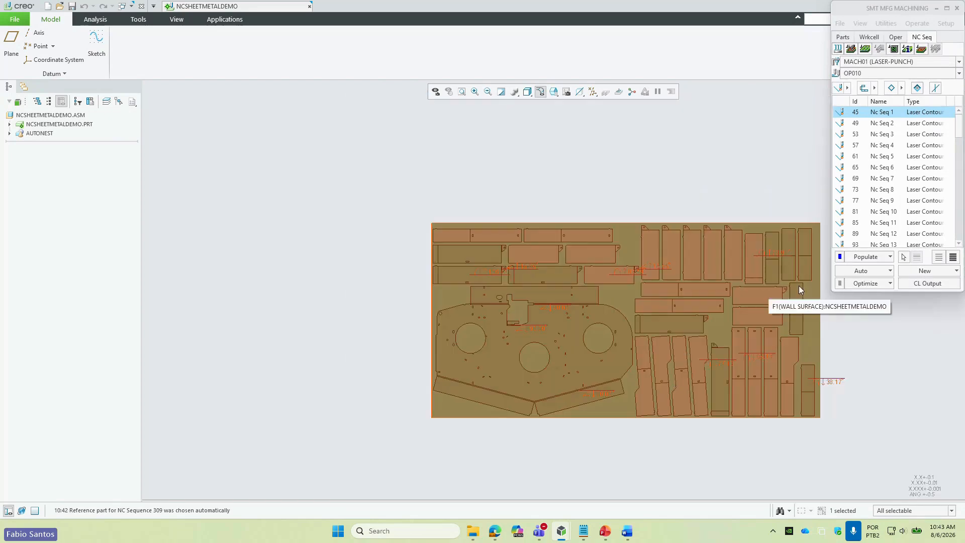
- Open the tool path optimization, select the DEF_LASER optset and try to remove duplicated cut lines
{"action": "left_click", "coordinate": [842, 284]}
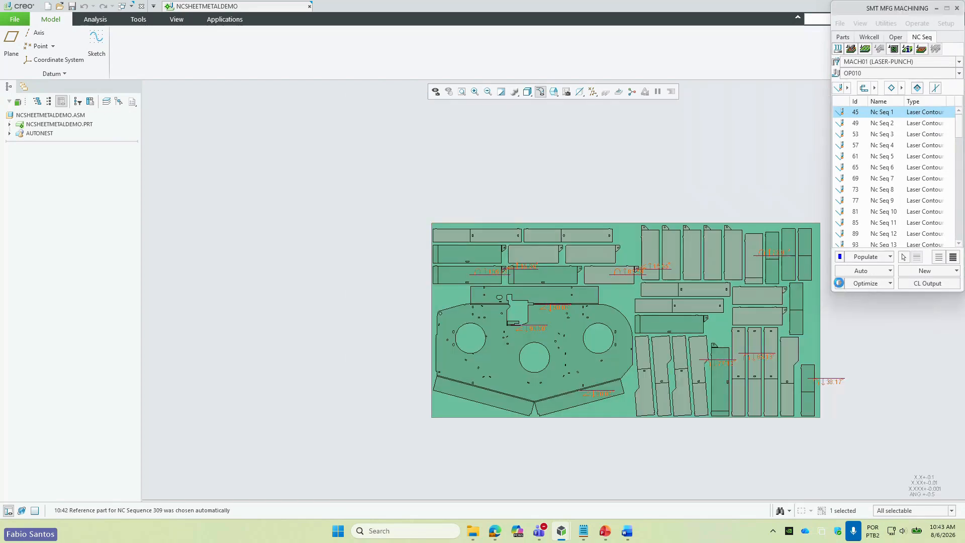
{"action": "left_click", "coordinate": [900, 78]}
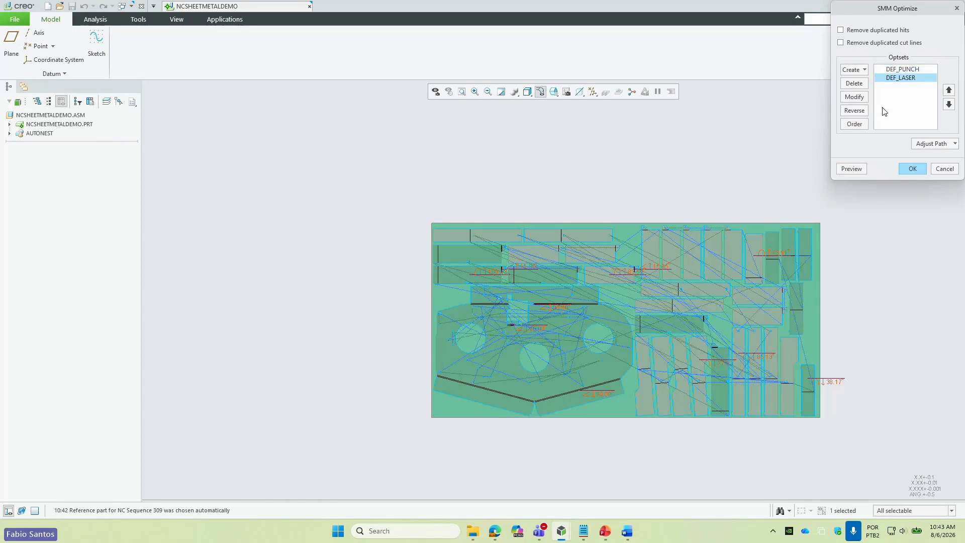
{"action": "left_click", "coordinate": [841, 43]}
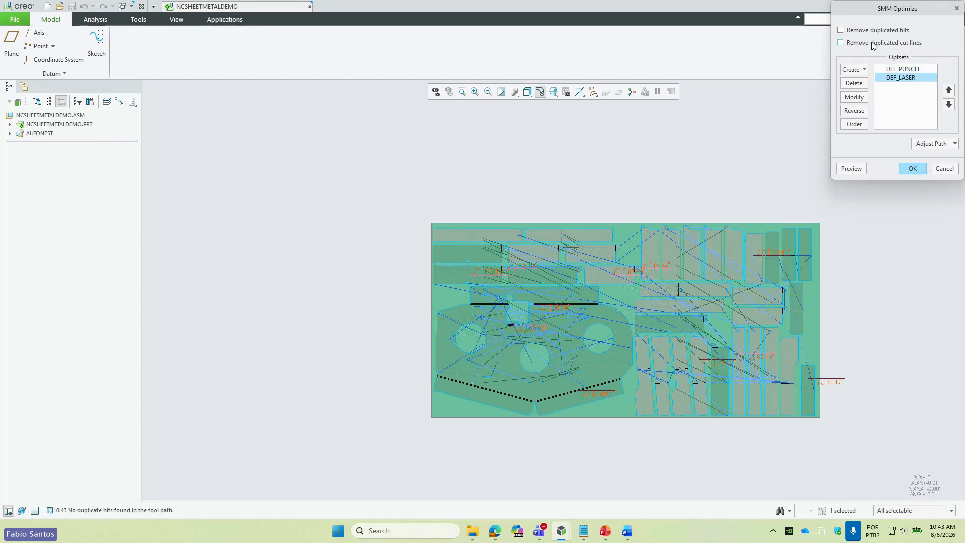
{"action": "key", "text": "ctrl+1"}
{"action": "left_click", "coordinate": [768, 98]}
{"action": "left_click_drag", "start_coordinate": [708, 84], "coordinate": [673, 122], "text": "ctrl+shift"}
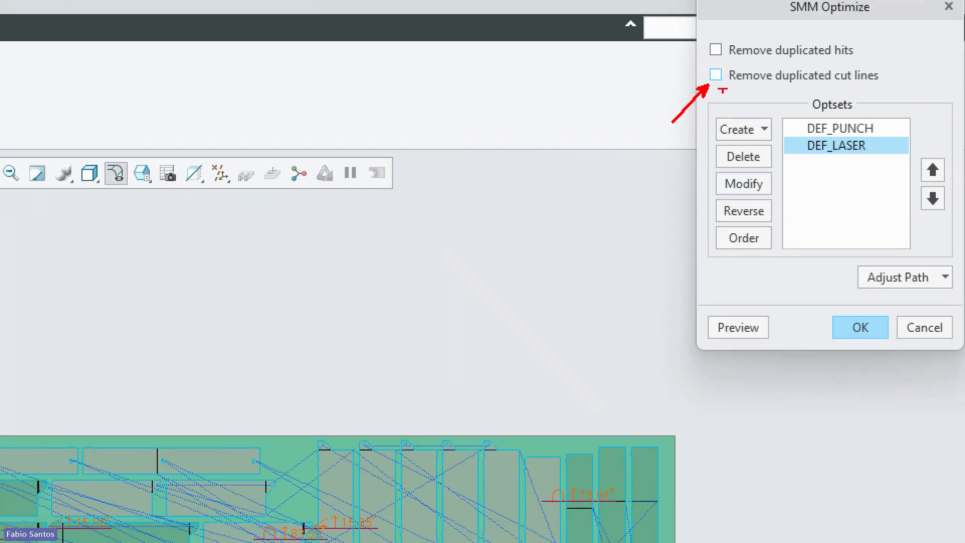
{"action": "key", "text": "Escape"}
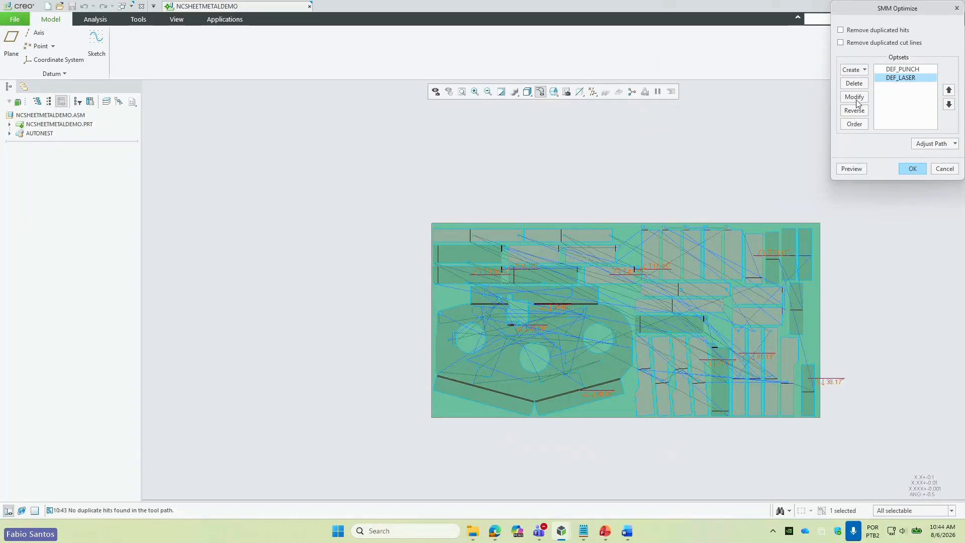
- Try to modify the default DEF_LASER optset
{"action": "left_click", "coordinate": [855, 97]}
{"action": "left_click", "coordinate": [909, 116]}
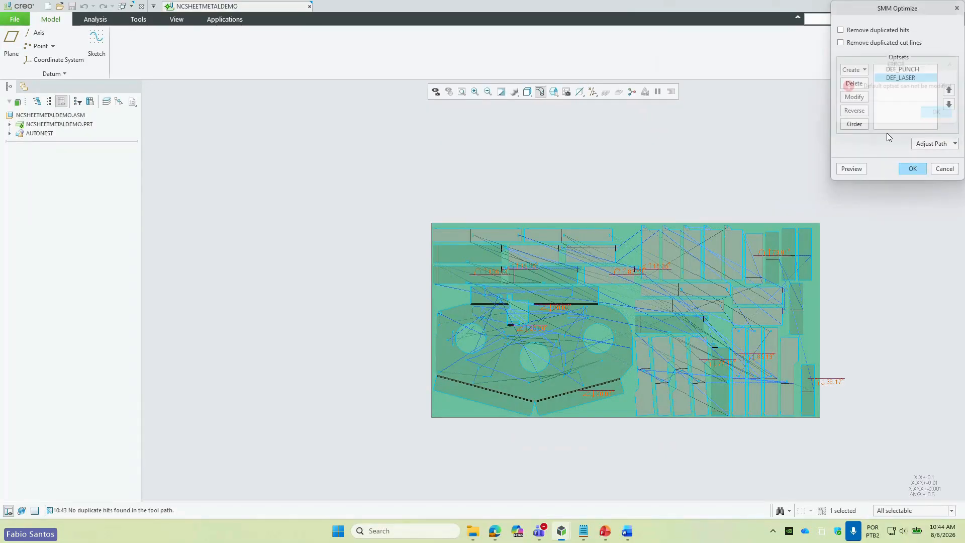
- Order the DEF_LASER optset by tool travel with Reduce X Moves, One direction and Min X Min Y start corner, and accept the optimization
{"action": "left_click", "coordinate": [864, 125]}
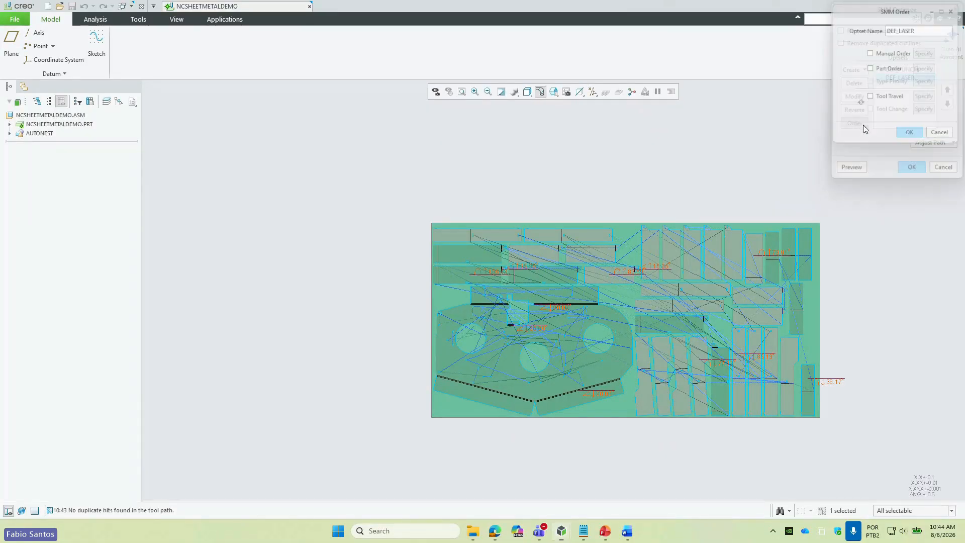
{"action": "left_click", "coordinate": [870, 99]}
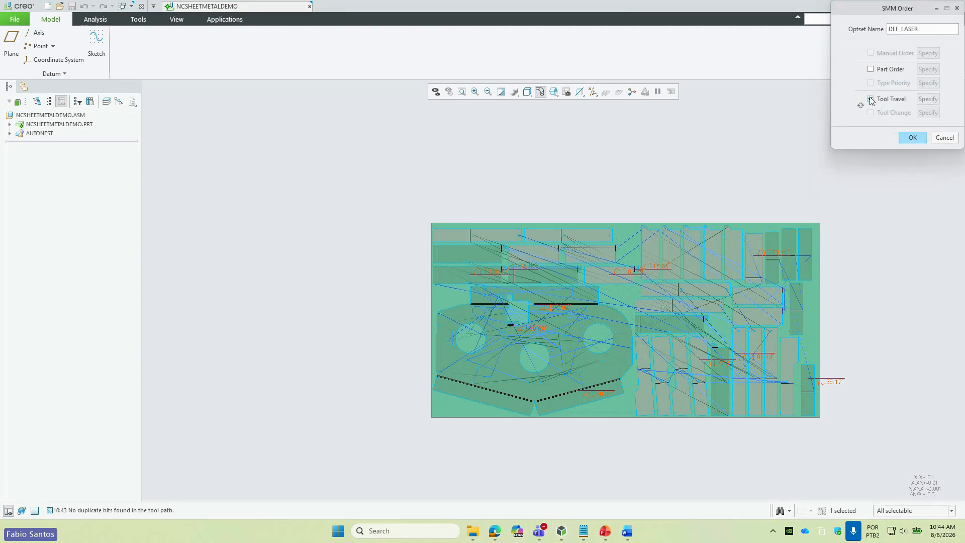
{"action": "left_click", "coordinate": [927, 99]}
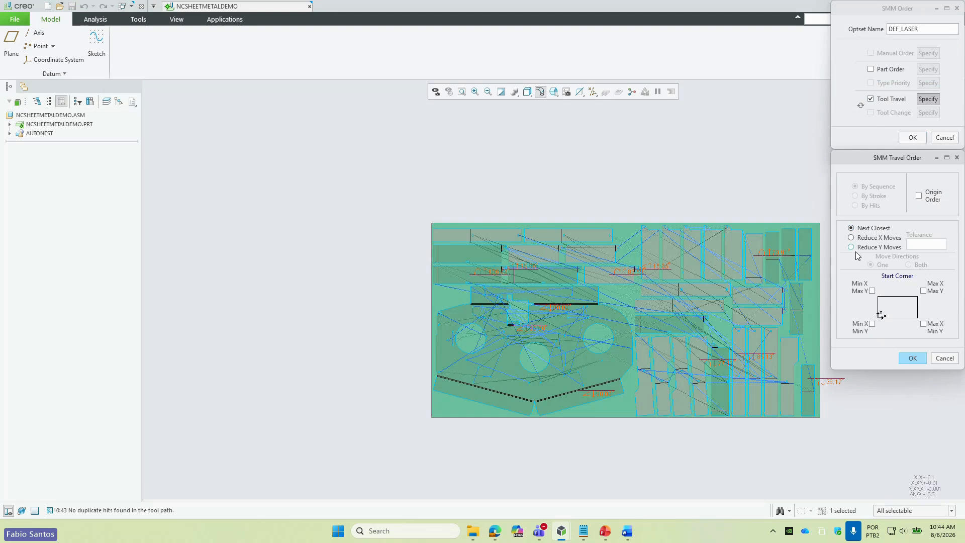
{"action": "left_click", "coordinate": [853, 238]}
{"action": "left_click", "coordinate": [871, 264]}
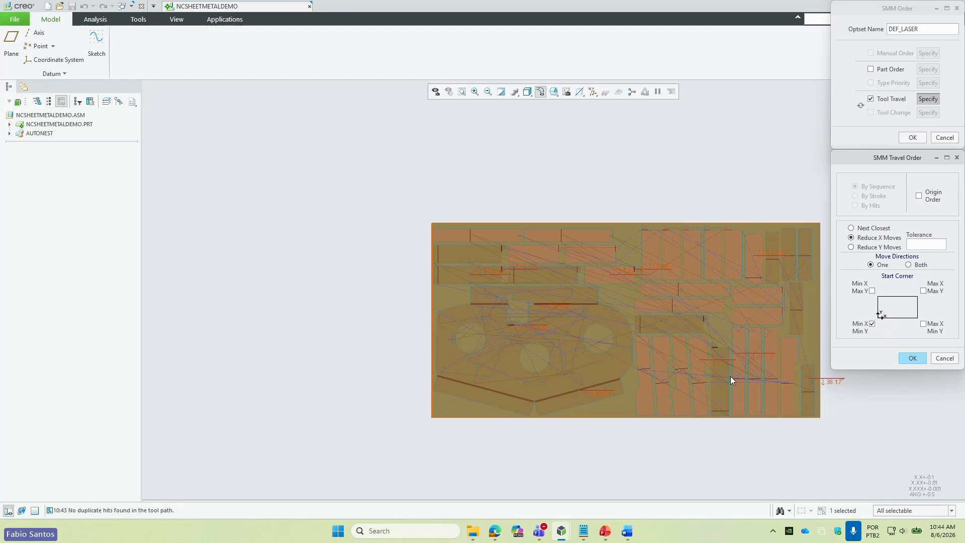
{"action": "left_click", "coordinate": [912, 358]}
{"action": "left_click", "coordinate": [913, 139]}
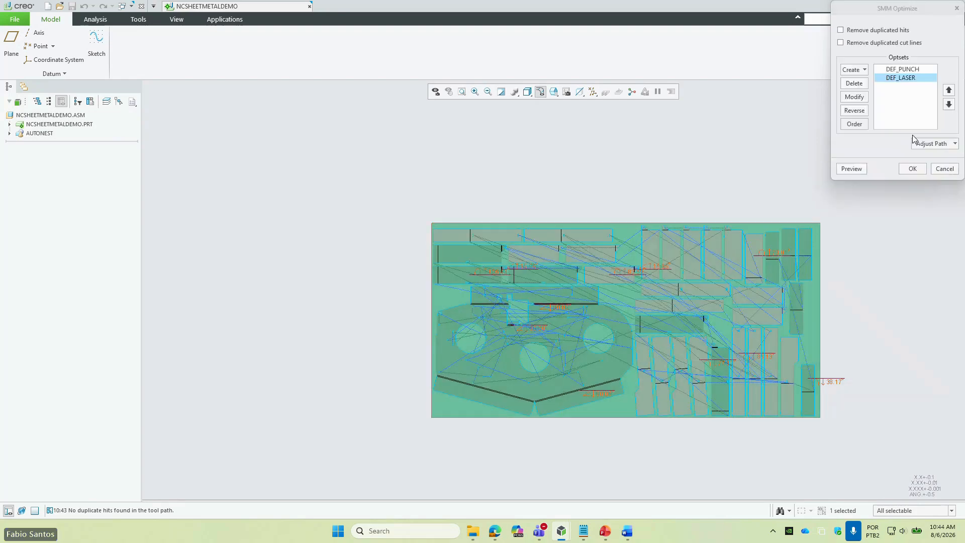
{"action": "left_click", "coordinate": [912, 168]}
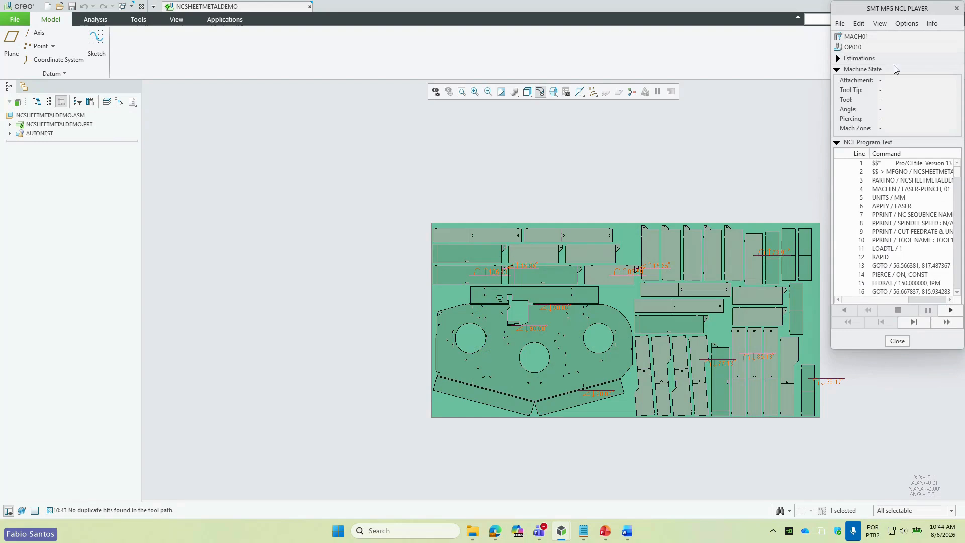
- Enable NC Check for OP010 and run its cutting simulation in fast-forward over the nested parts
{"action": "left_click", "coordinate": [859, 23]}
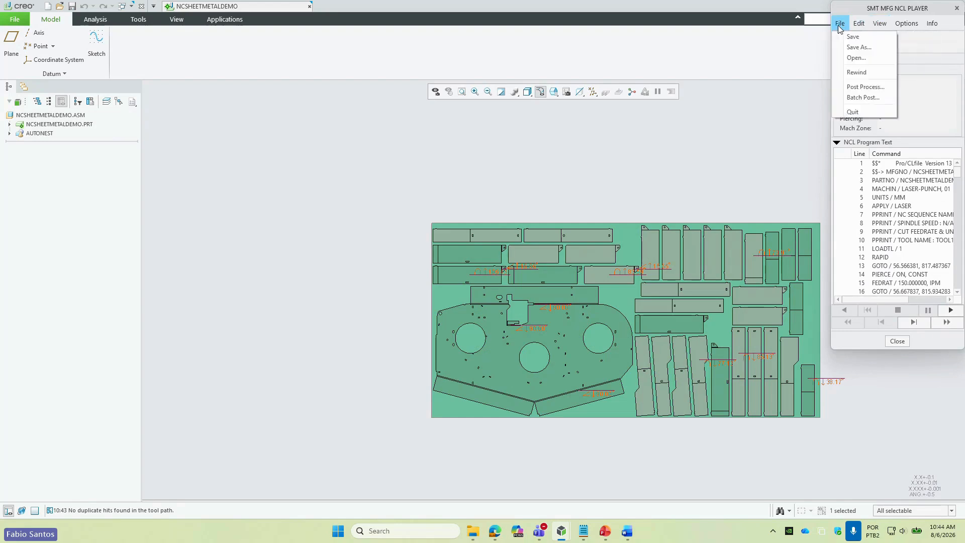
{"action": "left_click", "coordinate": [920, 86]}
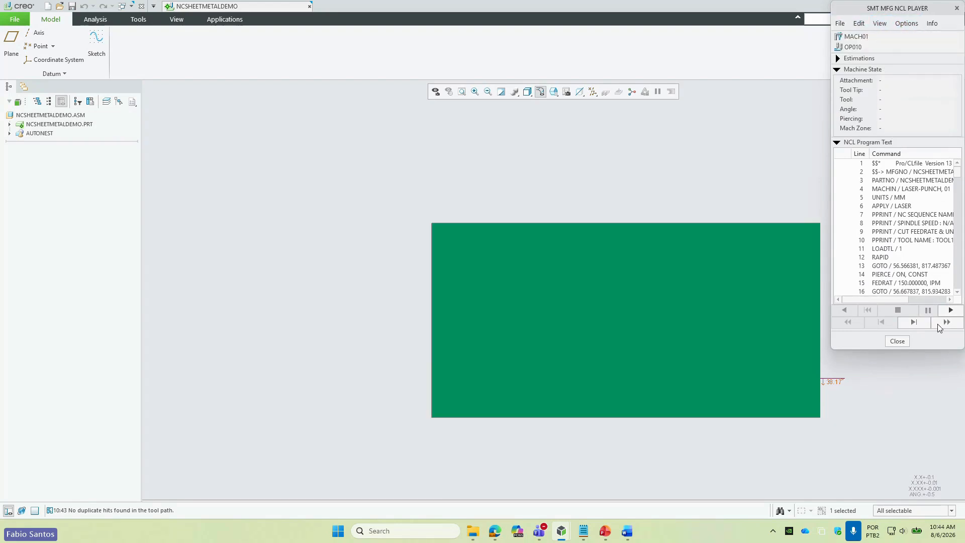
{"action": "left_click", "coordinate": [945, 323]}
{"action": "scroll", "coordinate": [448, 327], "scroll_direction": "down", "scroll_amount": 4}
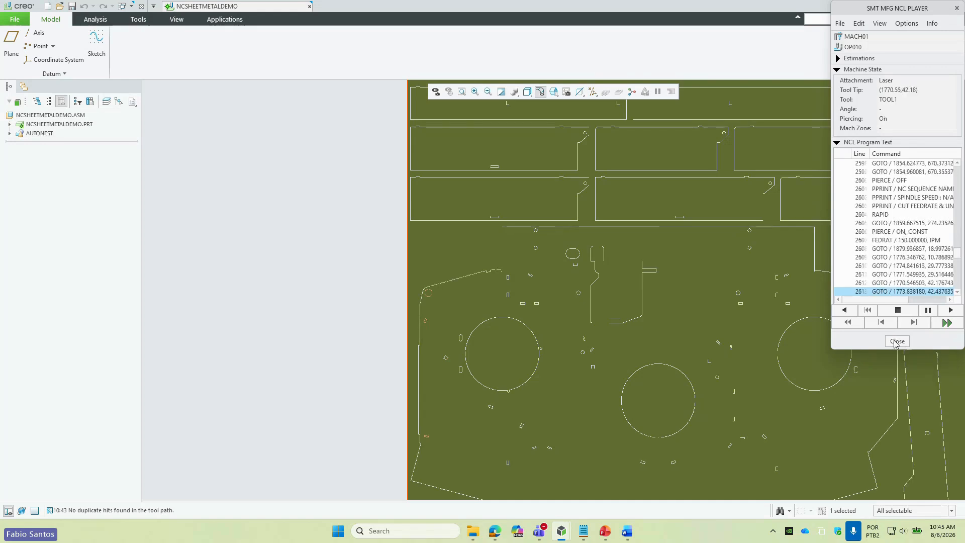
- Check the NCL player's display options and show the Estimations for the running simulation
{"action": "left_click", "coordinate": [881, 23]}
{"action": "mouse_move", "coordinate": [902, 23]}
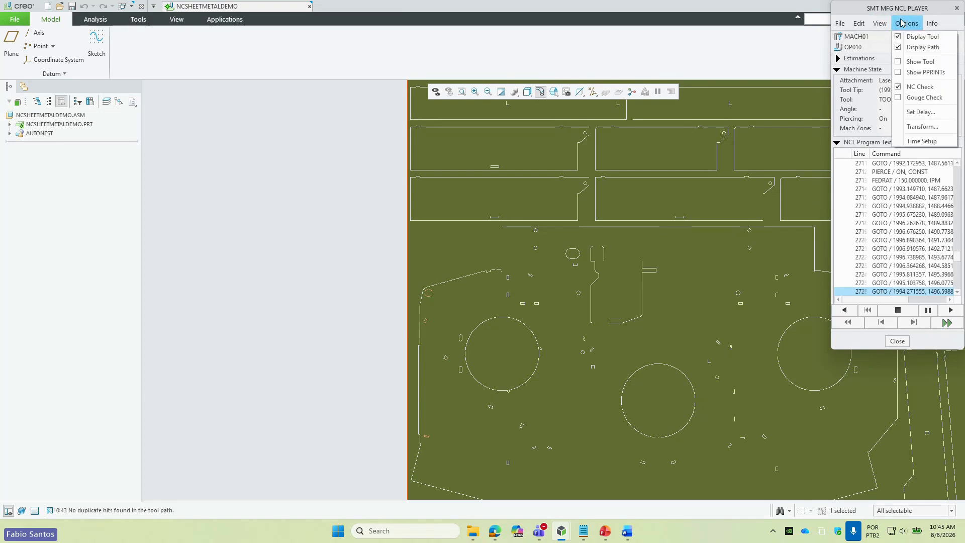
{"action": "left_click", "coordinate": [944, 50]}
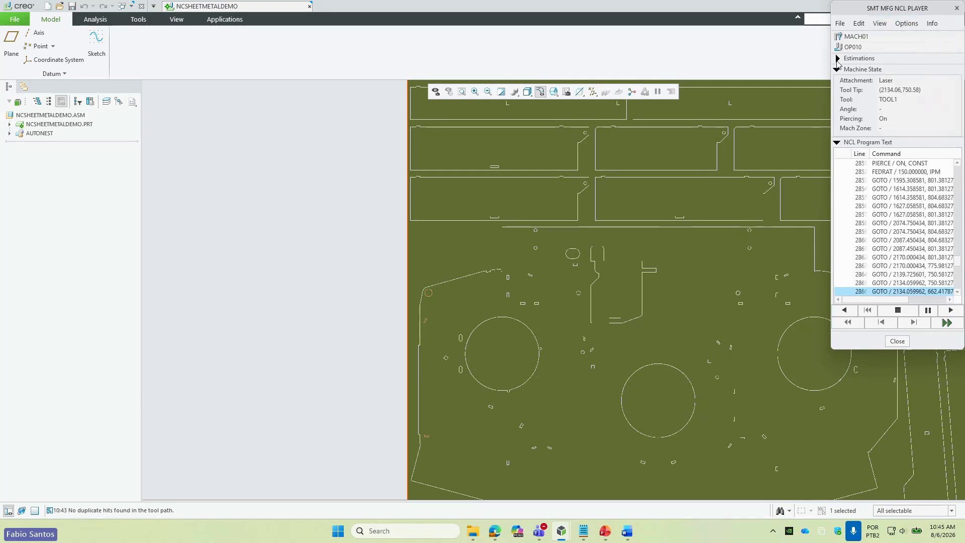
{"action": "left_click", "coordinate": [837, 58]}
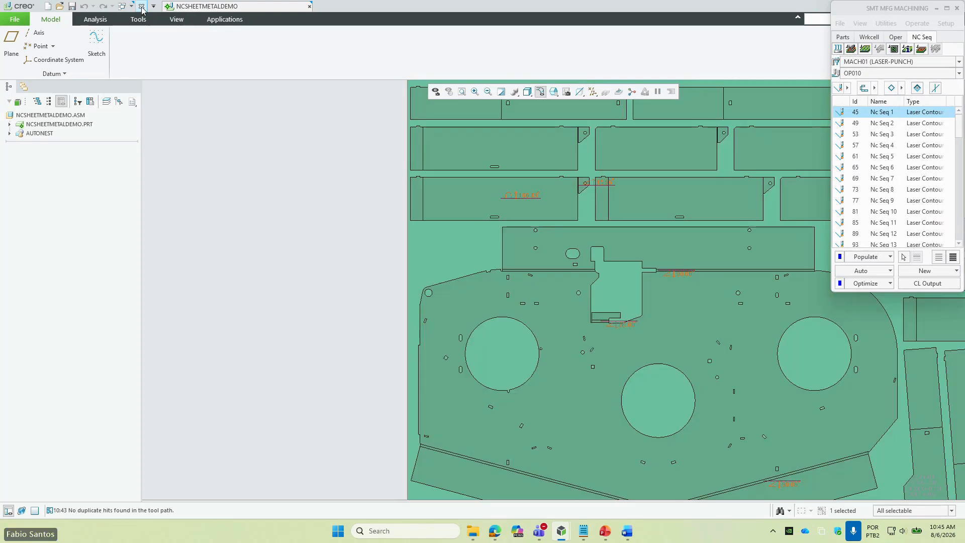
- Close the NCSHEETMETALDEMO model and erase all objects that are not displayed from the session
{"action": "left_click", "coordinate": [141, 6]}
{"action": "left_click", "coordinate": [131, 47]}
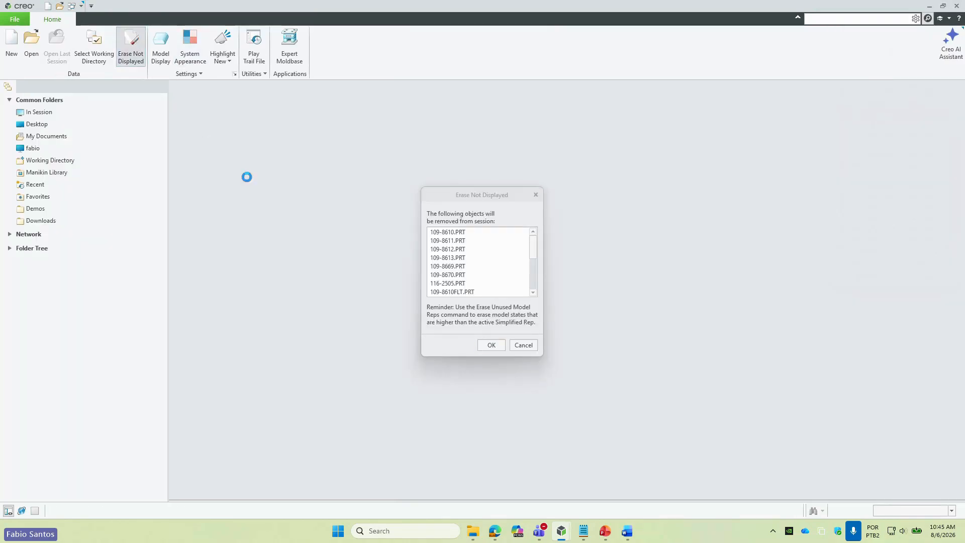
{"action": "left_click", "coordinate": [491, 345]}
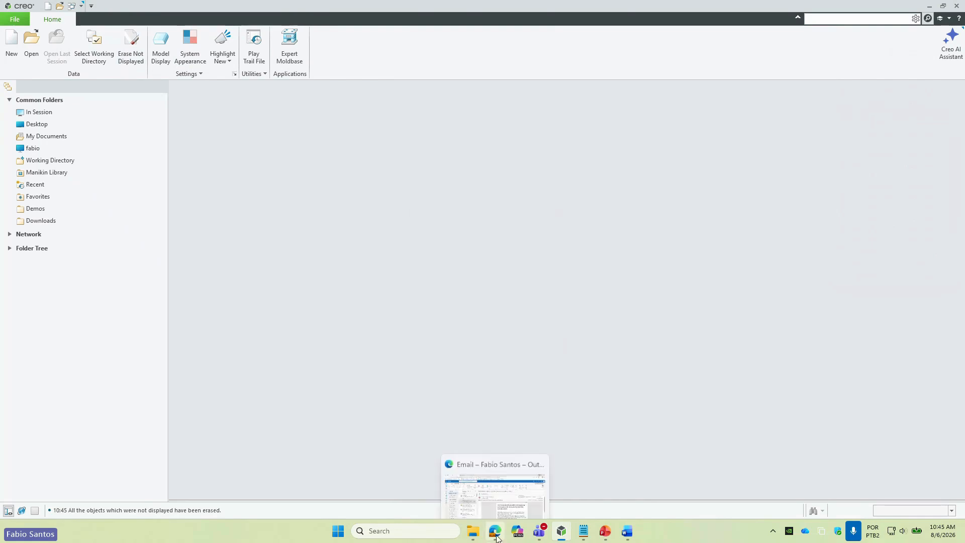
- Switch to the PowerPoint presentation and start the slide show from the Creo NC Sheetmetal slide
{"action": "left_click", "coordinate": [603, 533]}
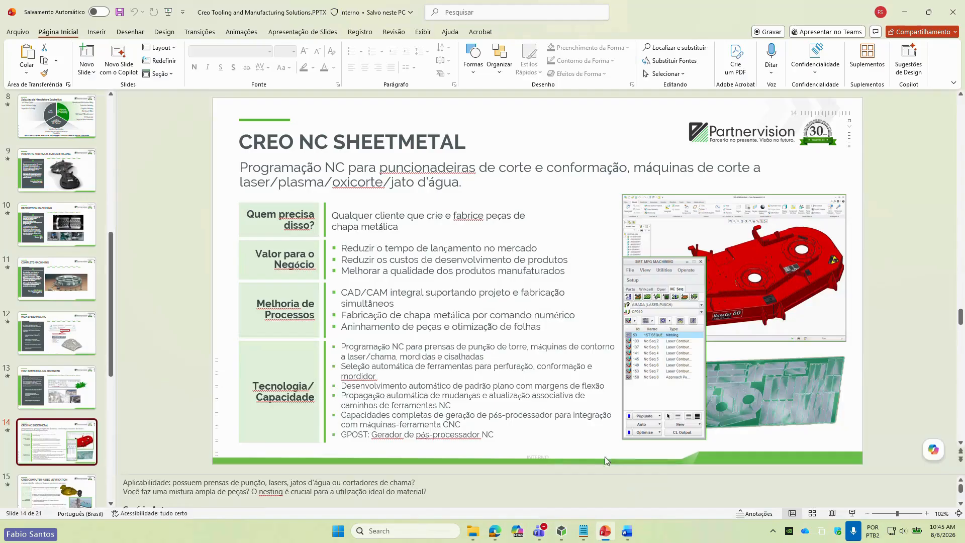
{"action": "left_click", "coordinate": [853, 515]}
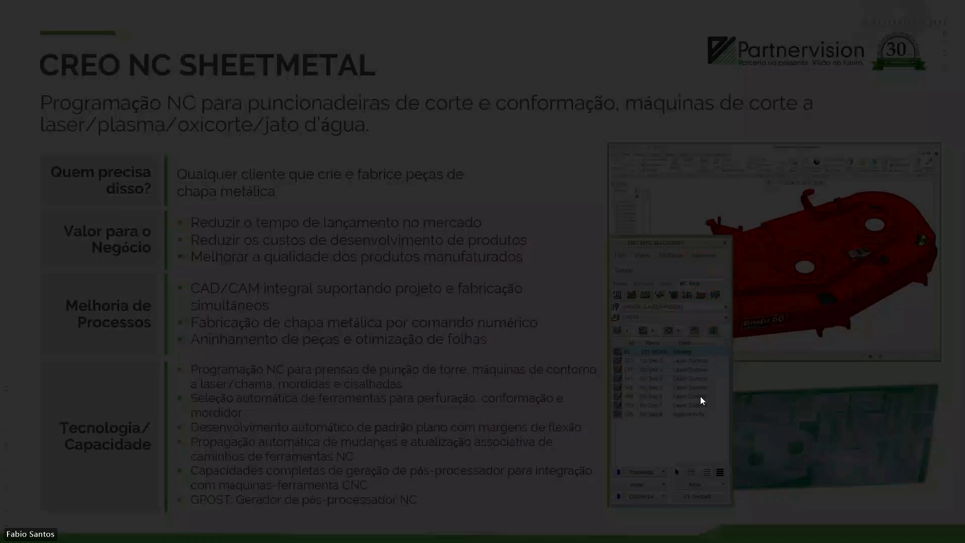
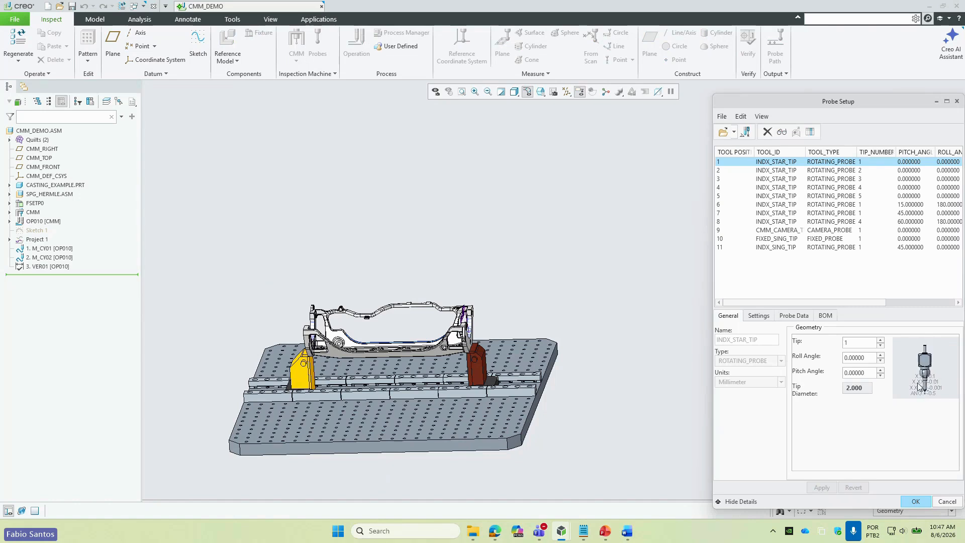
- Set the INDX_STAR_TIP probe's roll angle to 45 and add it as a new tool position
{"action": "double_click", "coordinate": [868, 357]}
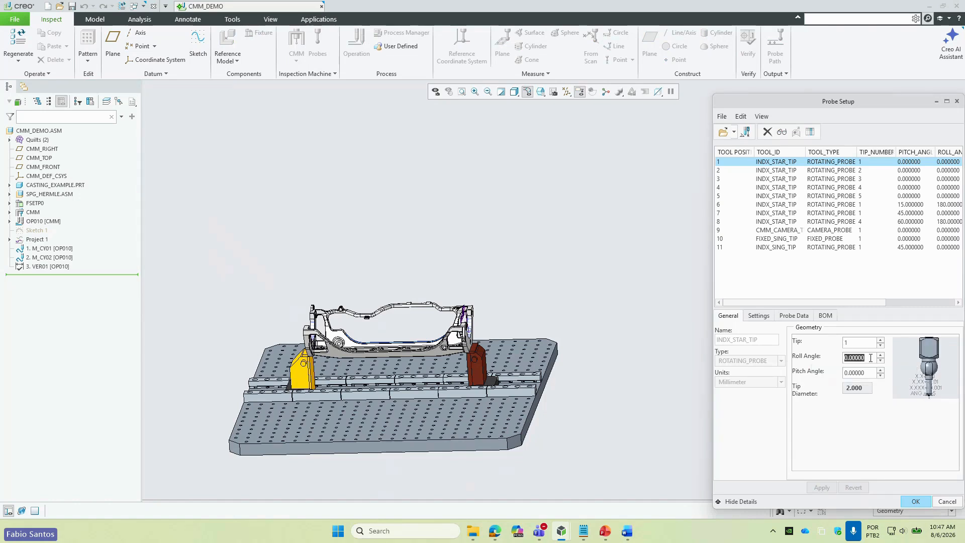
{"action": "type", "text": "45.00000"}
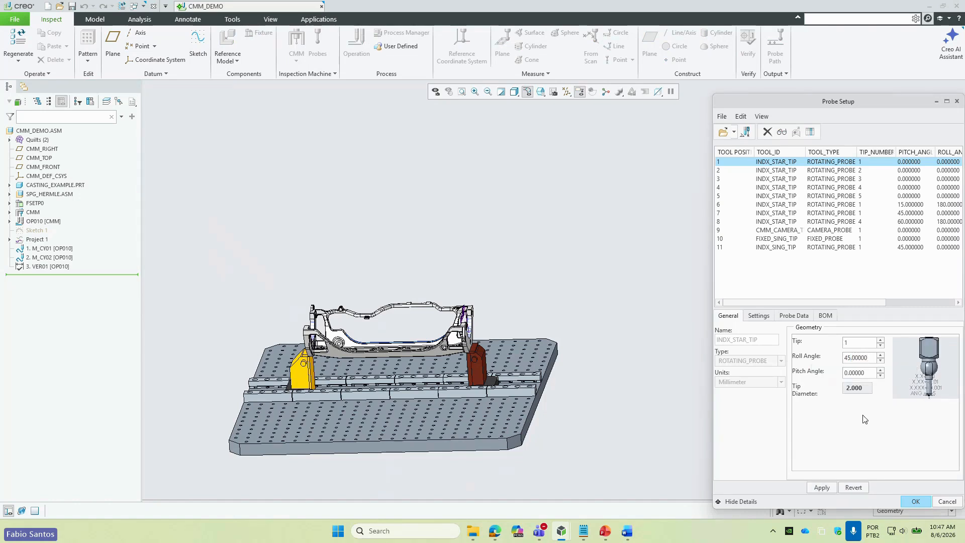
{"action": "left_click", "coordinate": [822, 487]}
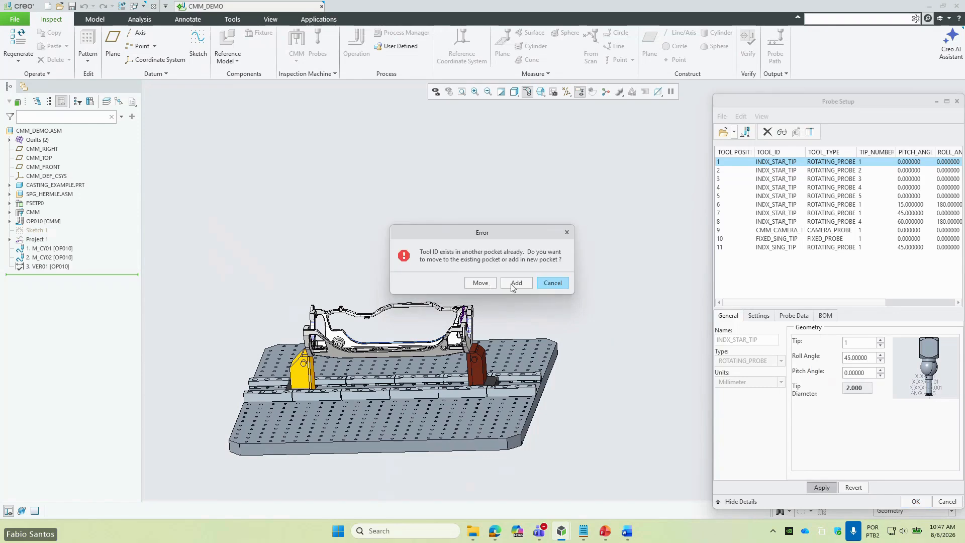
{"action": "left_click", "coordinate": [515, 285]}
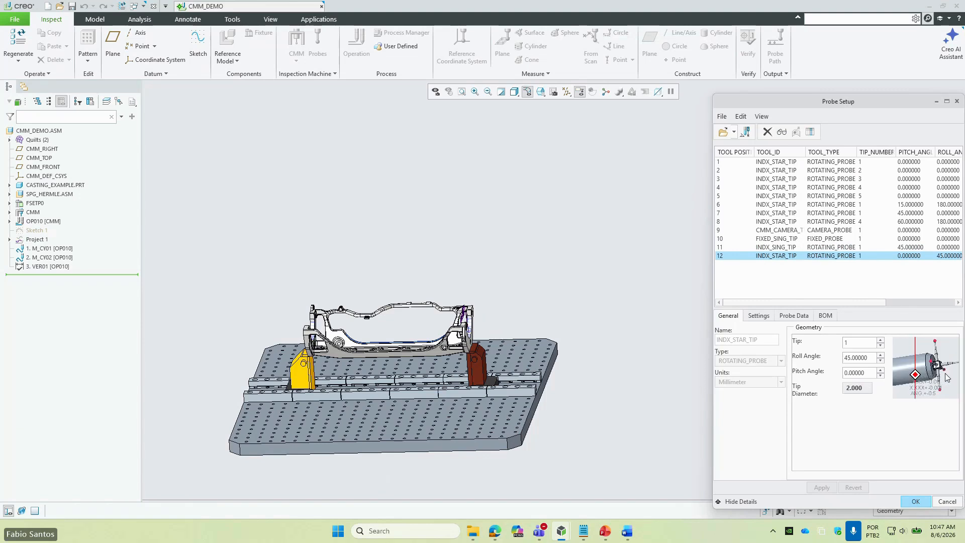
- Set the added INDX_STAR_TIP probe's pitch angle to 45, and exit the probe setup without keeping the changes
{"action": "double_click", "coordinate": [873, 372]}
{"action": "type", "text": "45"}
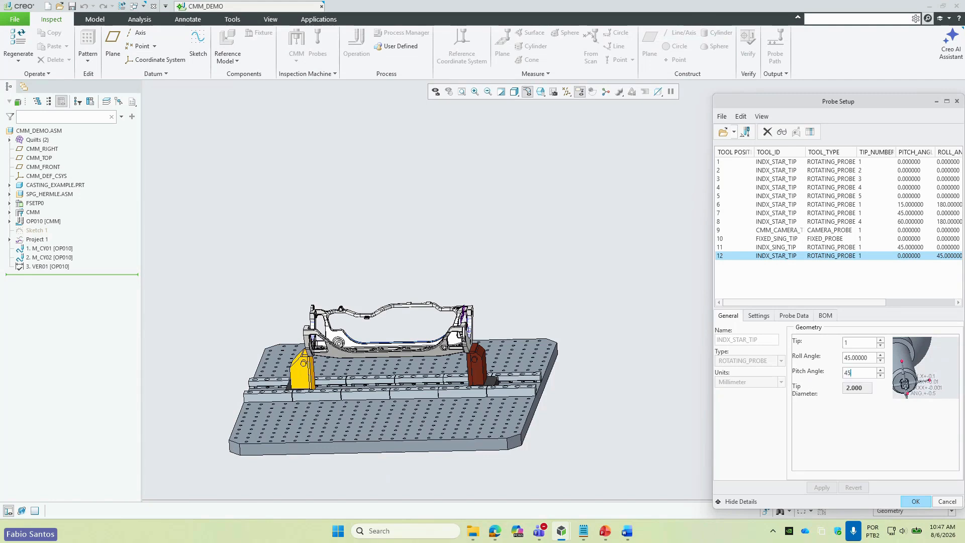
{"action": "key", "text": "Return"}
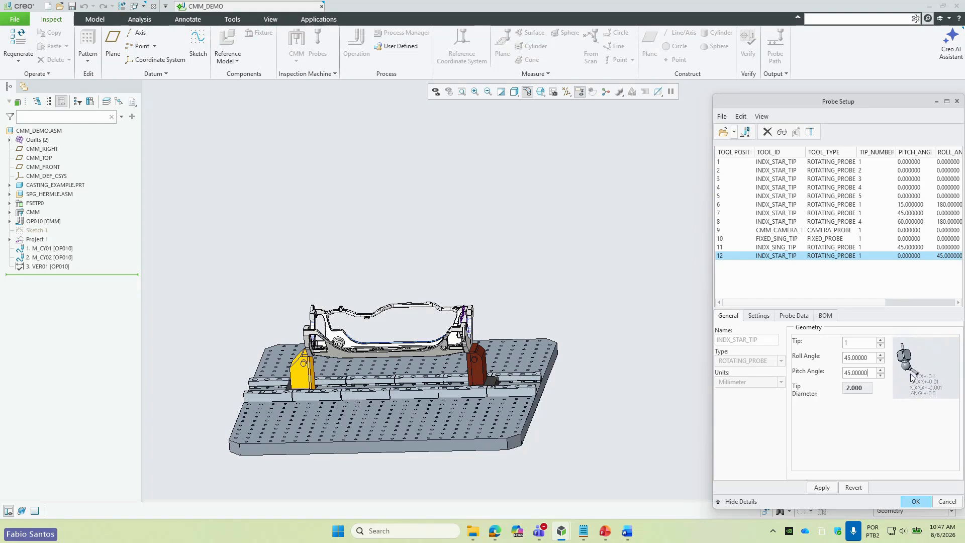
{"action": "double_click", "coordinate": [871, 357]}
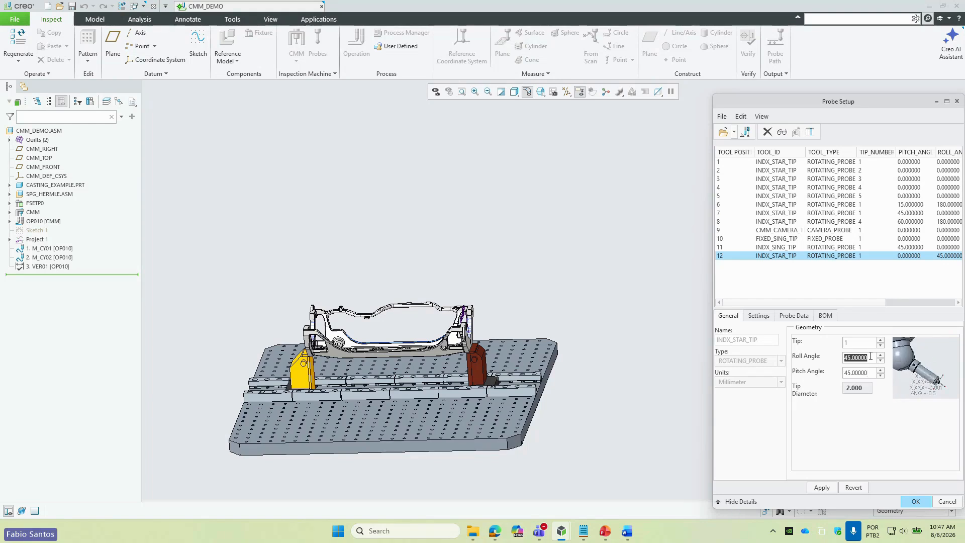
{"action": "key", "text": "Tab"}
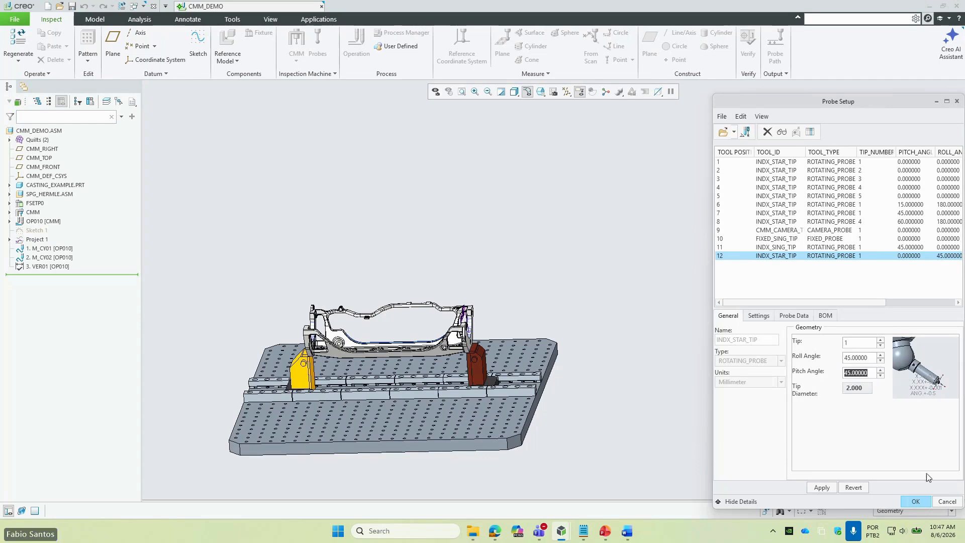
{"action": "left_click", "coordinate": [945, 501]}
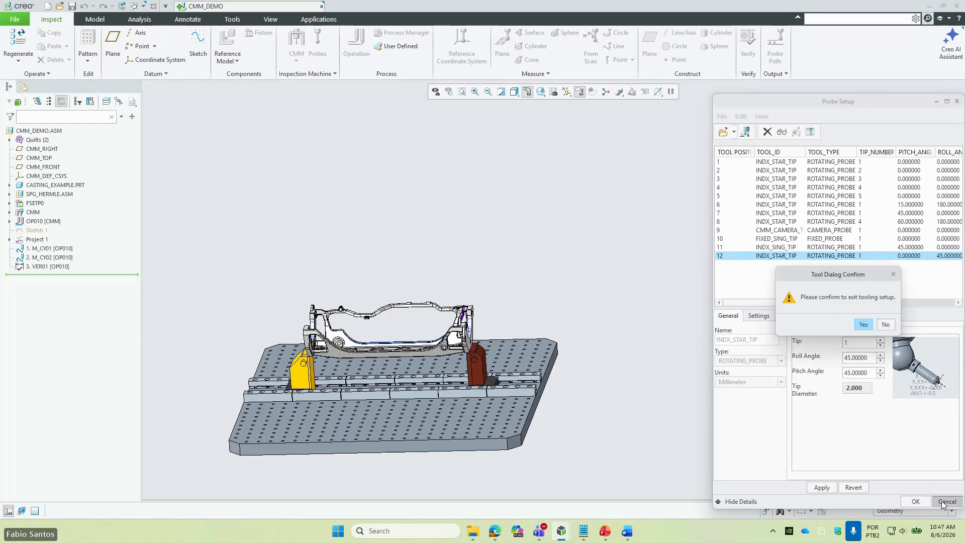
{"action": "left_click", "coordinate": [863, 323]}
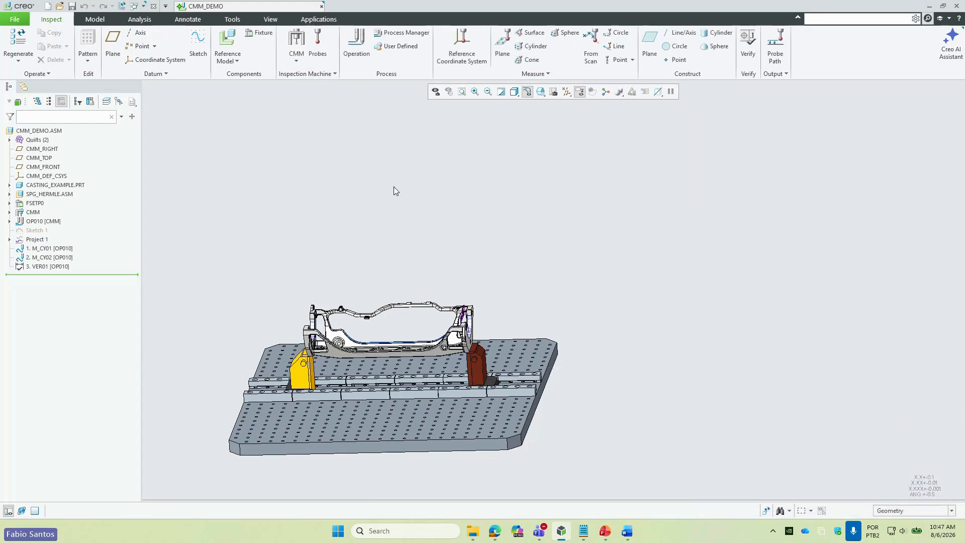
- Reopen the probe setup, examine the CMM camera probe in tool position 9, and exit without changes
{"action": "left_click", "coordinate": [317, 51]}
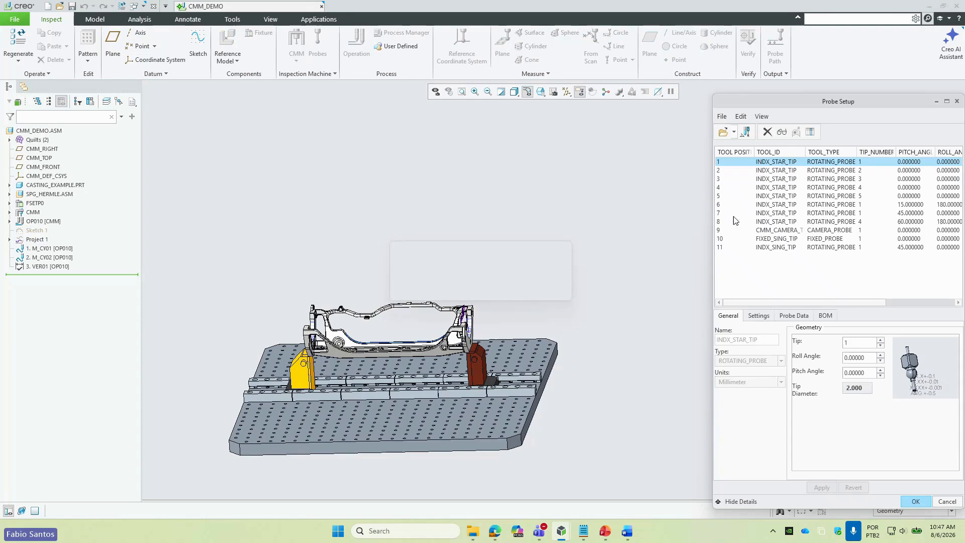
{"action": "left_click", "coordinate": [781, 230]}
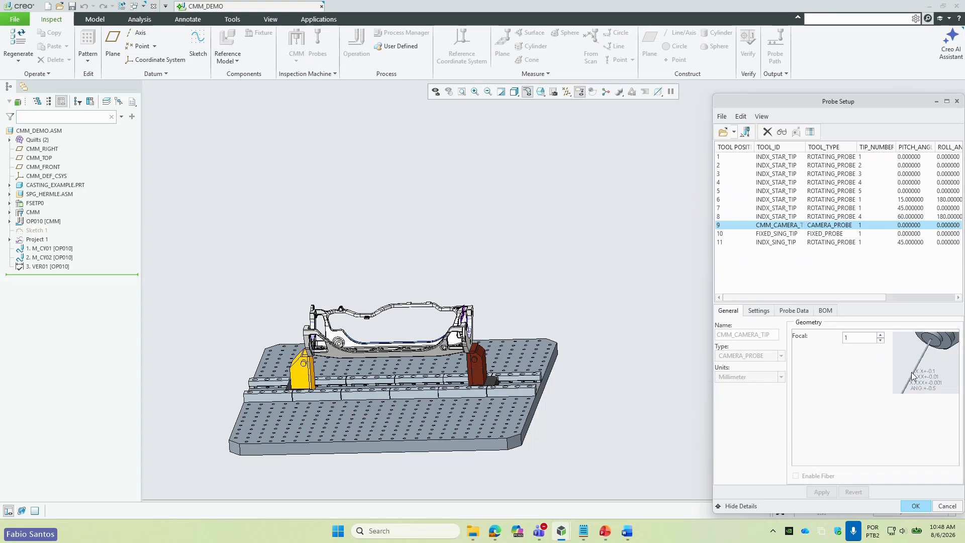
{"action": "left_click", "coordinate": [944, 505]}
{"action": "left_click", "coordinate": [863, 326]}
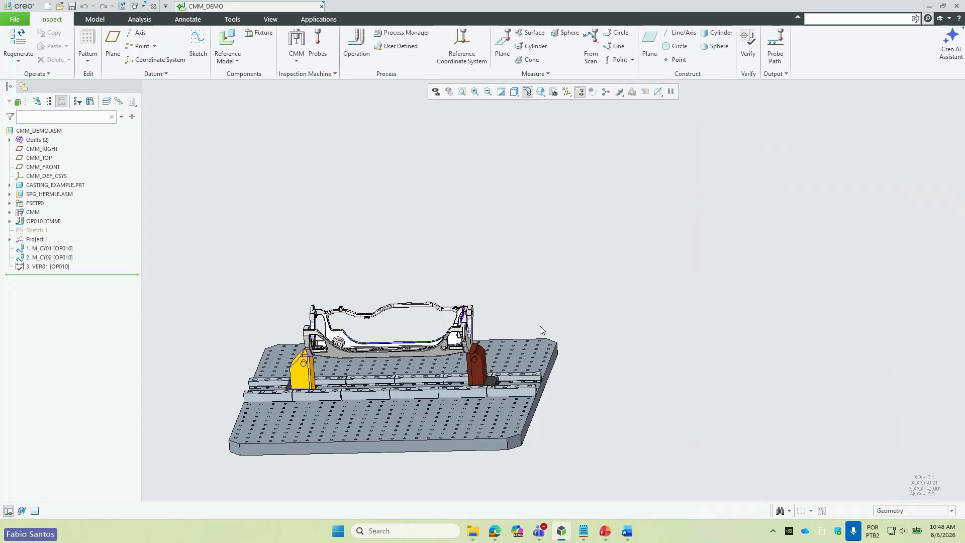
- Start a cylinder measurement step on the casting's large end bore, using the outer flange face as starting surface with the default slice direction
{"action": "scroll", "coordinate": [451, 385], "scroll_direction": "up", "scroll_amount": 5}
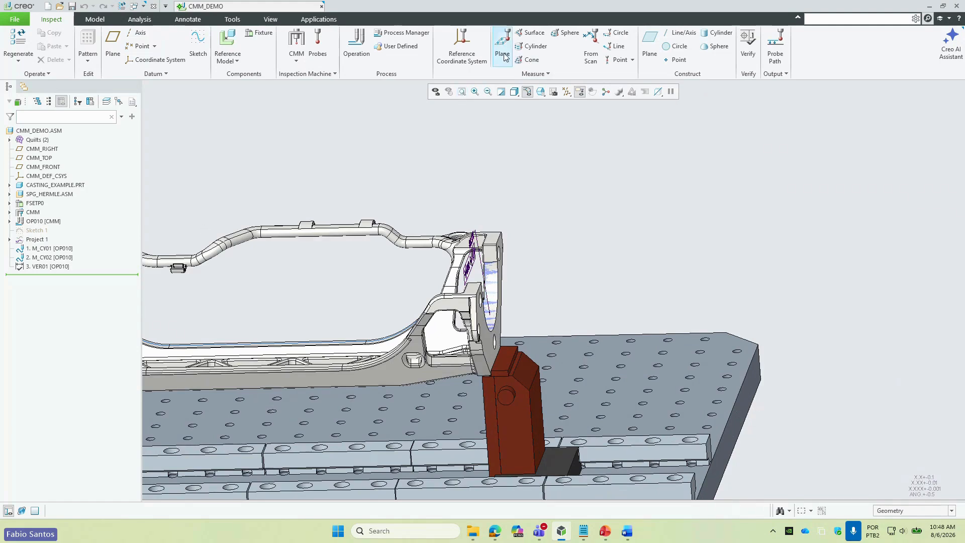
{"action": "left_click", "coordinate": [532, 46]}
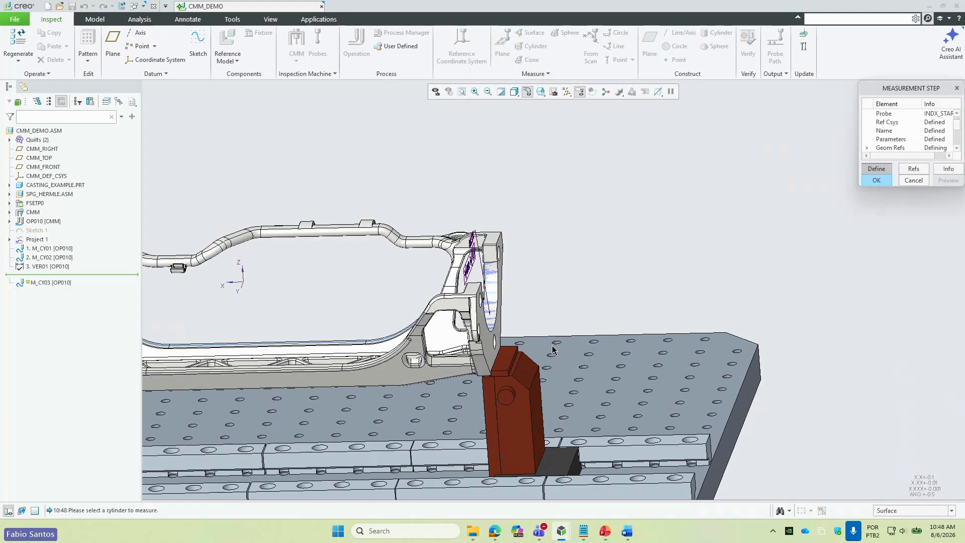
{"action": "scroll", "coordinate": [552, 351], "scroll_direction": "up", "scroll_amount": 3}
{"action": "left_click", "coordinate": [469, 264]}
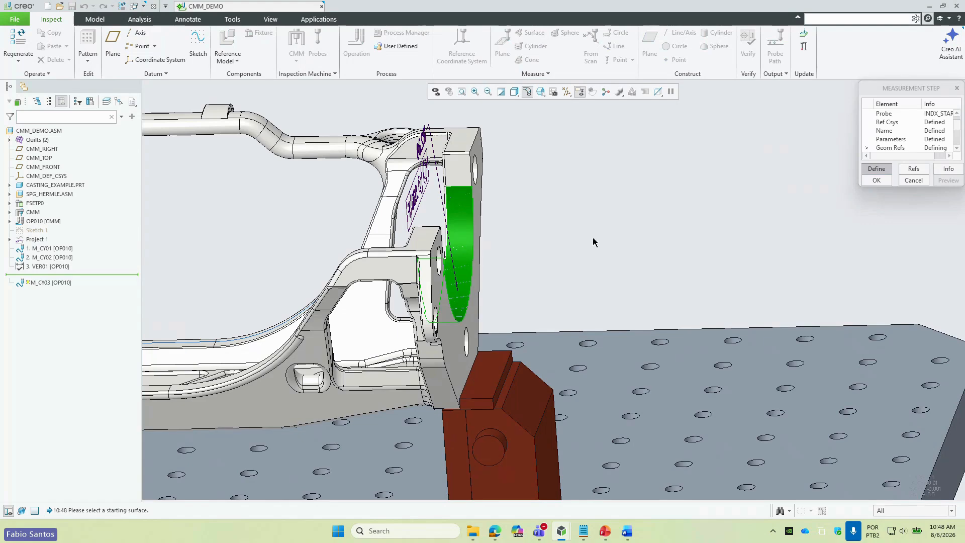
{"action": "left_click", "coordinate": [472, 307]}
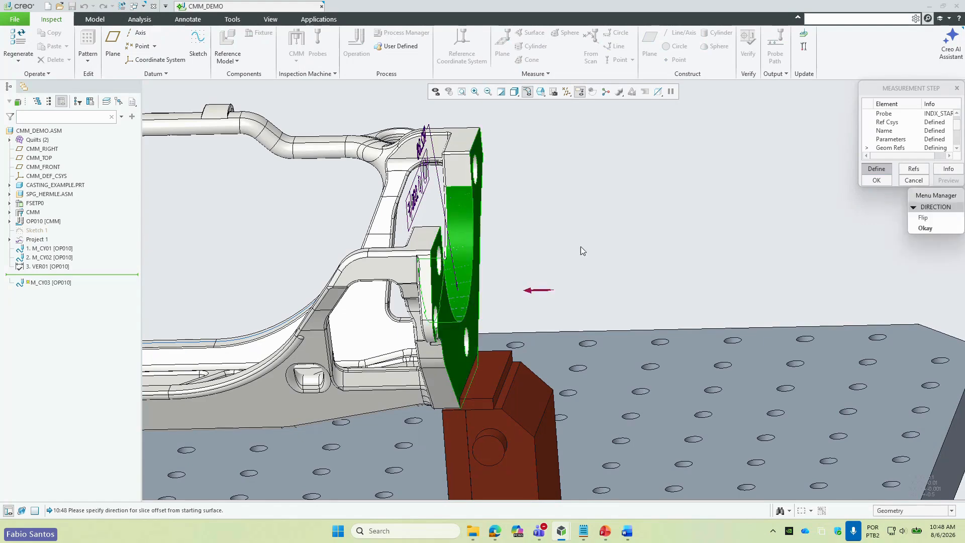
{"action": "left_click", "coordinate": [925, 227]}
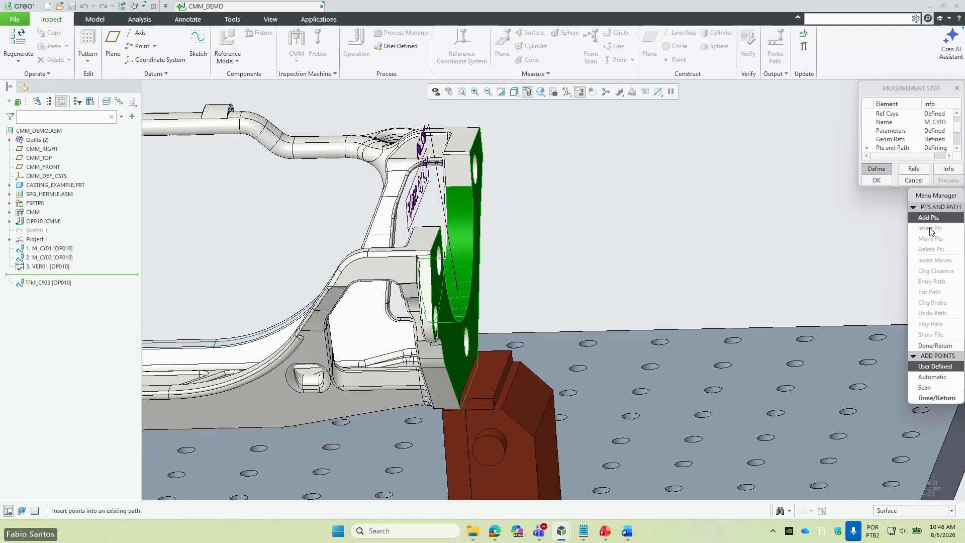
- Add nine user-defined measurement points around the large end bore's cylindrical surface and finish defining the points and path
{"action": "left_click", "coordinate": [927, 370]}
{"action": "middle_click_drag", "start_coordinate": [547, 295], "coordinate": [491, 208]}
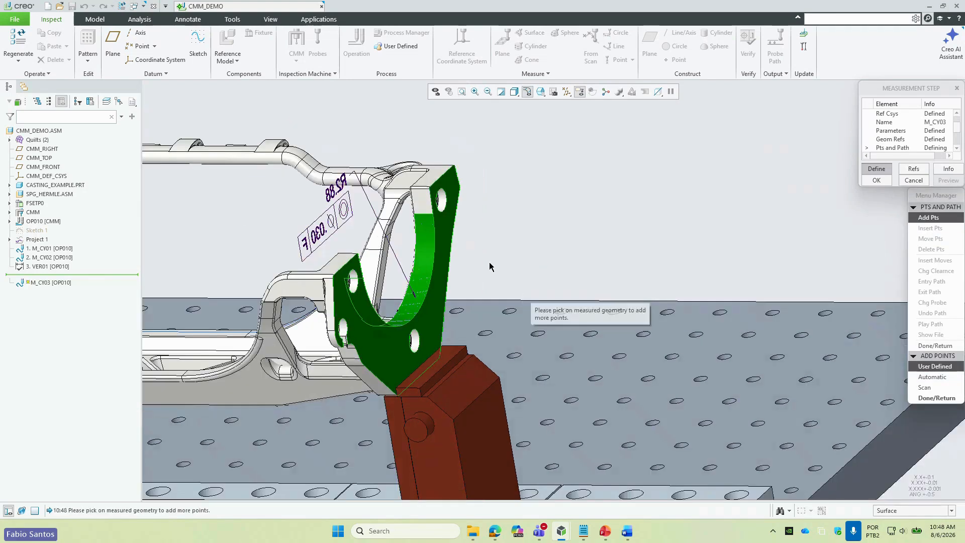
{"action": "left_click", "coordinate": [423, 229]}
{"action": "left_click", "coordinate": [425, 250]}
{"action": "left_click", "coordinate": [418, 281]}
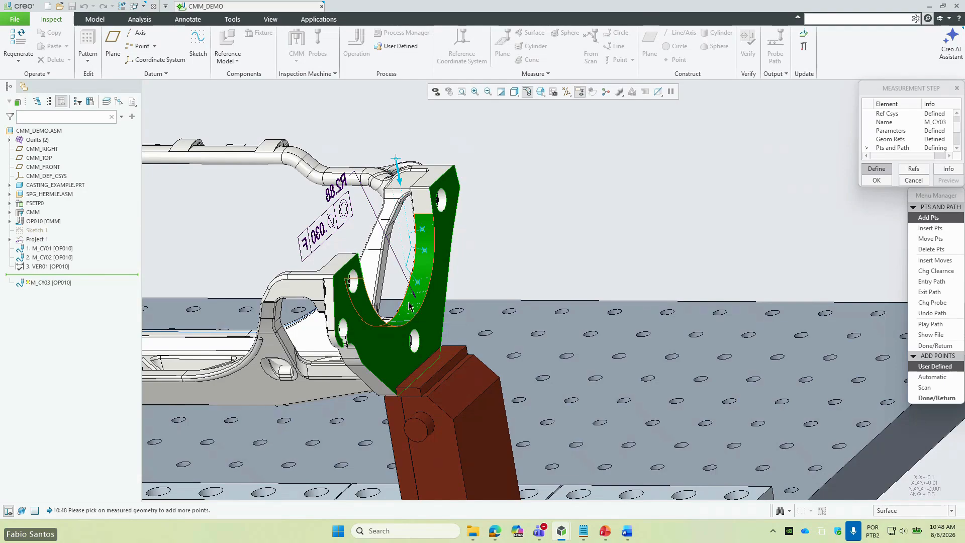
{"action": "left_click", "coordinate": [408, 302]}
{"action": "left_click", "coordinate": [395, 317]}
{"action": "mouse_move", "coordinate": [406, 324]}
{"action": "middle_mouse_down"}
{"action": "mouse_move", "coordinate": [353, 344]}
{"action": "mouse_move", "coordinate": [396, 330]}
{"action": "middle_mouse_up"}
{"action": "left_click", "coordinate": [396, 328]}
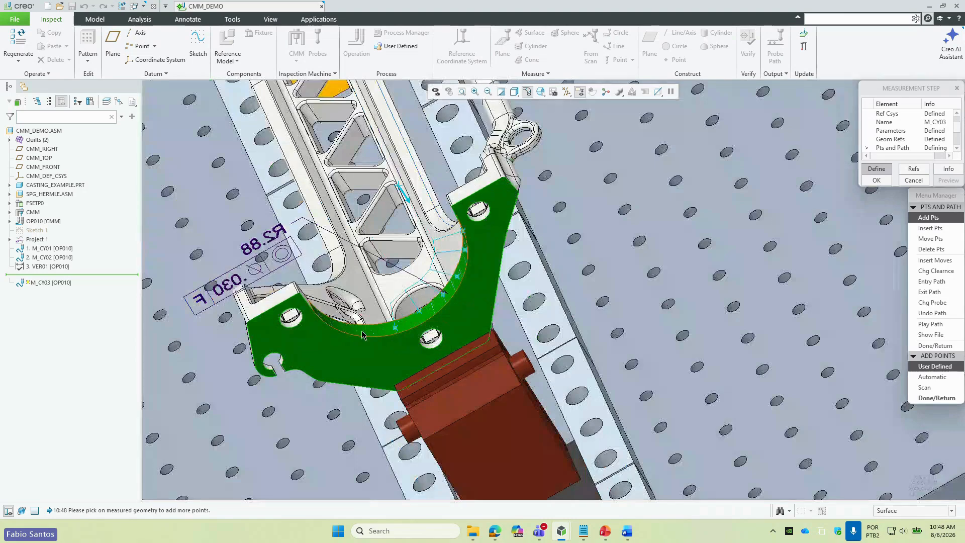
{"action": "left_click", "coordinate": [362, 331]}
{"action": "left_click", "coordinate": [338, 328]}
{"action": "middle_click_drag", "start_coordinate": [331, 337], "coordinate": [310, 338]}
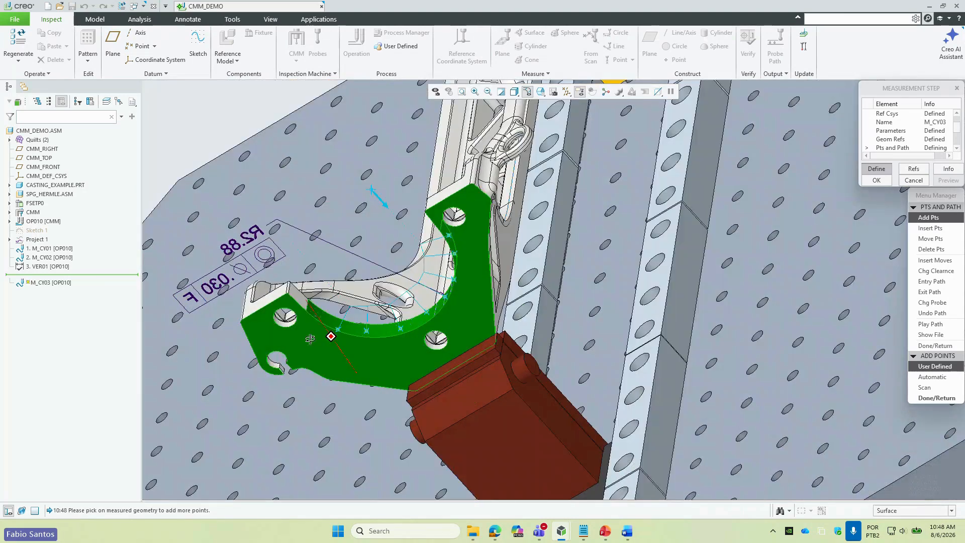
{"action": "left_click", "coordinate": [317, 312]}
{"action": "left_click", "coordinate": [928, 398]}
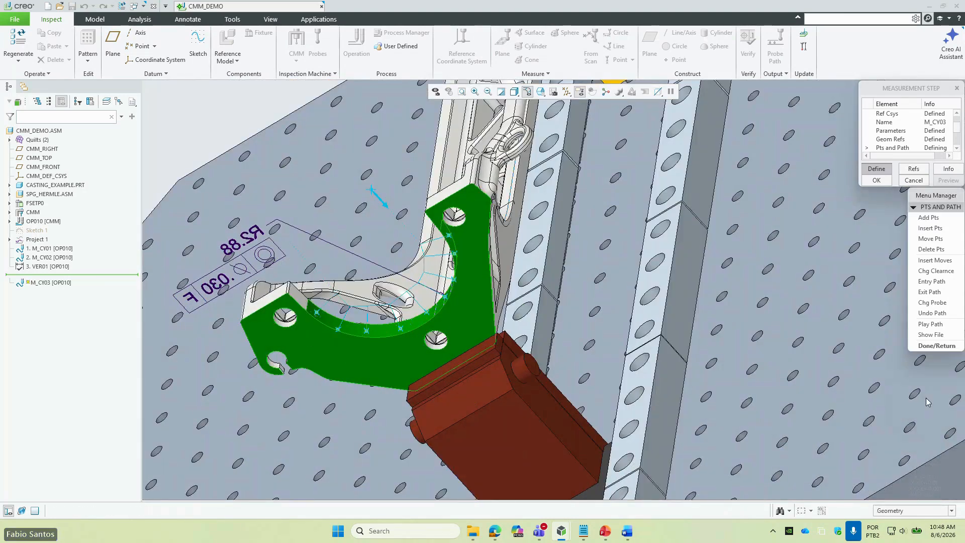
{"action": "left_click", "coordinate": [934, 346]}
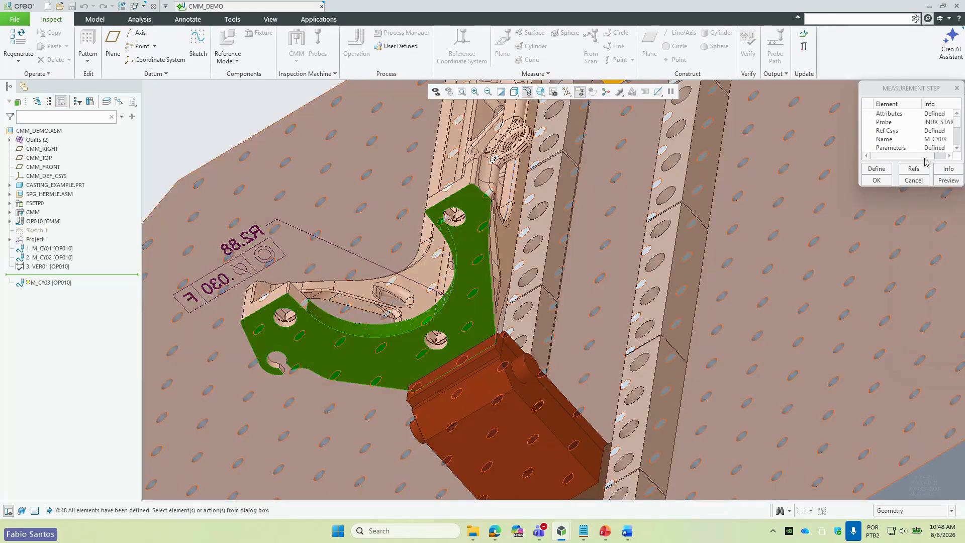
- Change the M_CY03 measurement step's probe to INDX_STAR_TIP in tool position 1, tip 1
{"action": "double_click", "coordinate": [913, 124]}
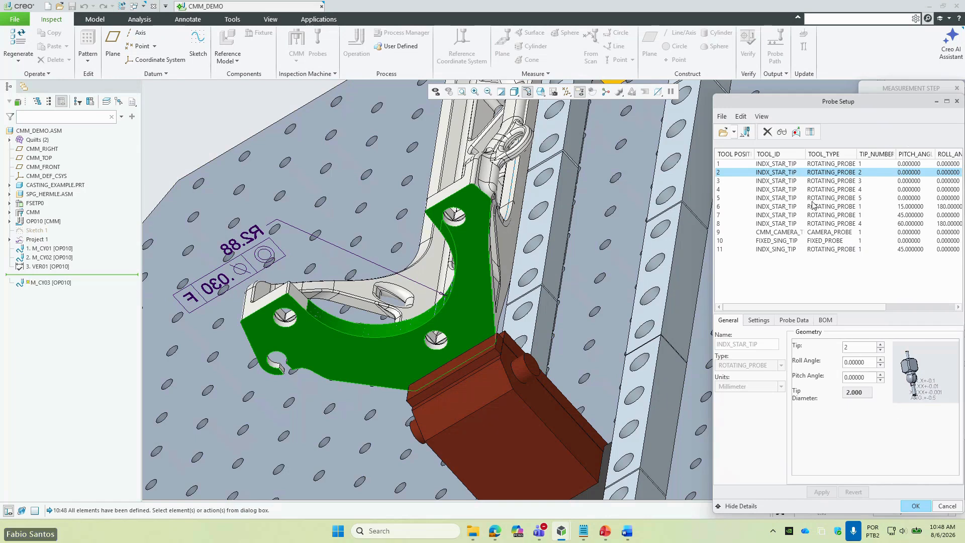
{"action": "left_click", "coordinate": [790, 224]}
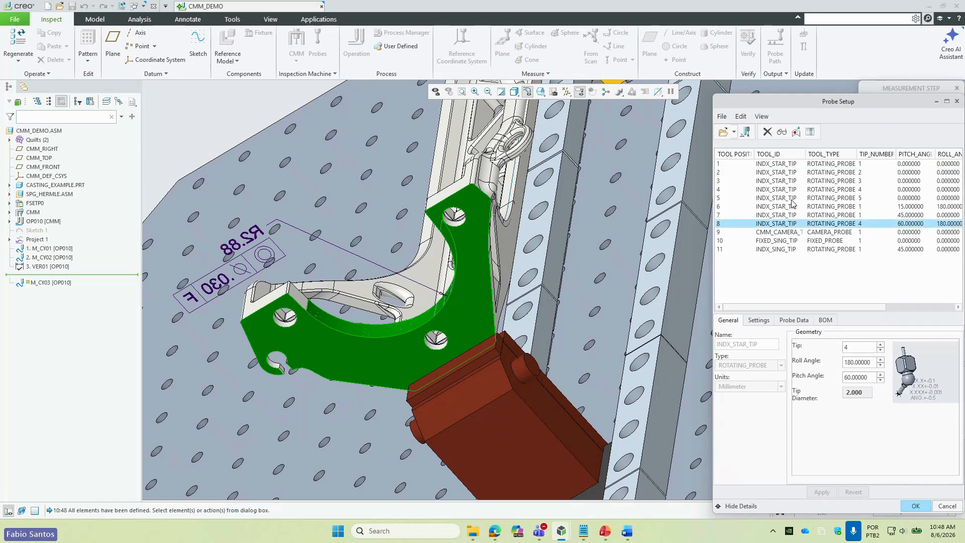
{"action": "left_click", "coordinate": [781, 166]}
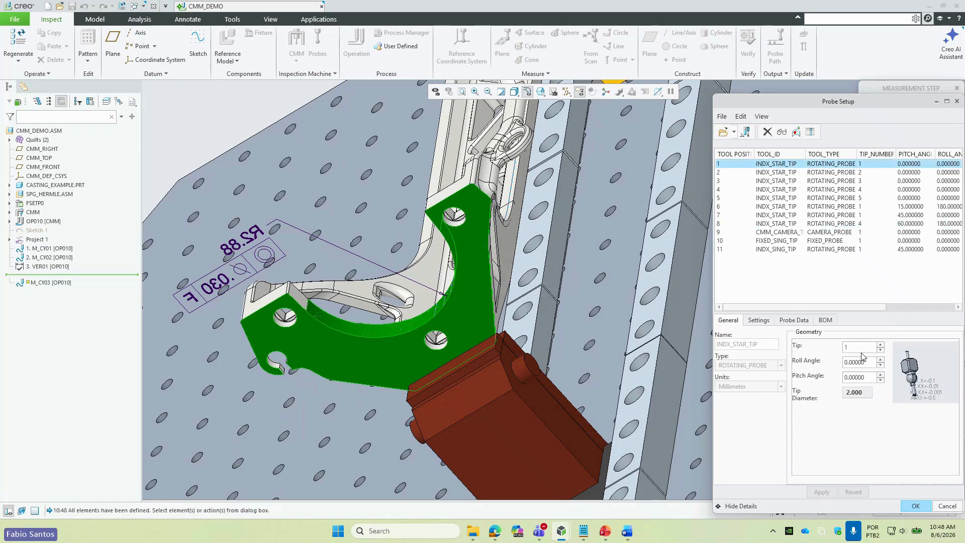
{"action": "left_click", "coordinate": [913, 507]}
- Preview the M_CY03 cylinder measurement on the bore and complete the step
{"action": "middle_click_drag", "start_coordinate": [420, 321], "coordinate": [555, 252]}
{"action": "left_click", "coordinate": [943, 183]}
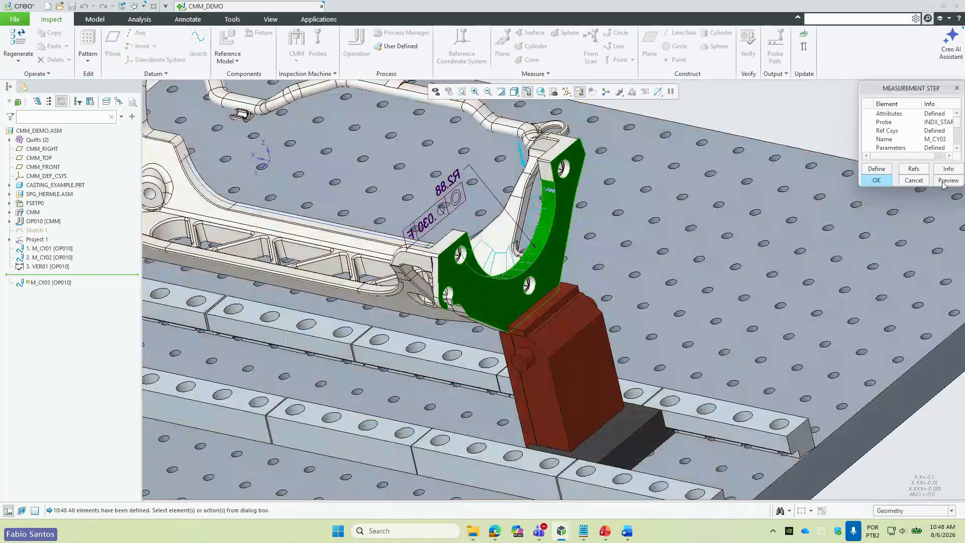
{"action": "left_click", "coordinate": [883, 183]}
- Play the M_CY03 probe path, starting at the slowest display speed and raising it during playback, and close the playback
{"action": "right_click", "coordinate": [58, 276]}
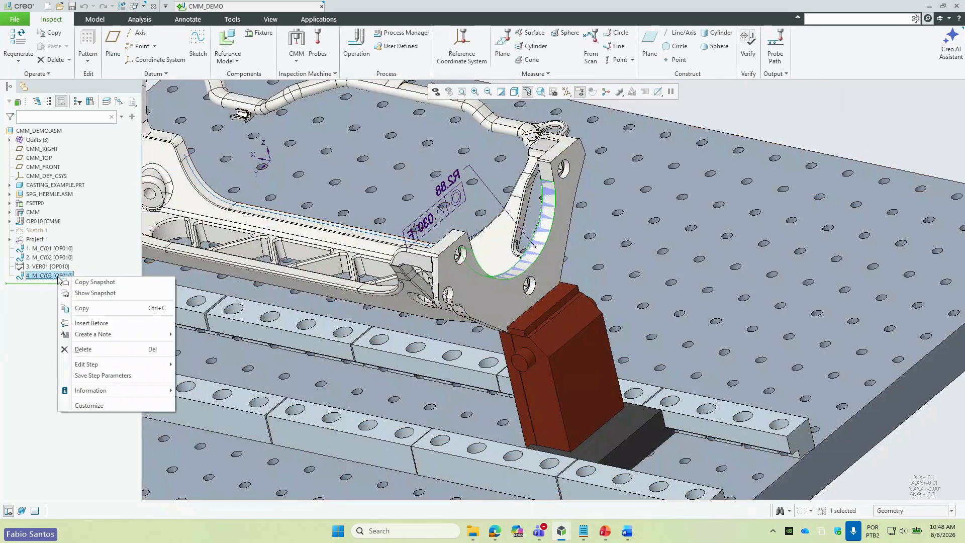
{"action": "left_click", "coordinate": [92, 260]}
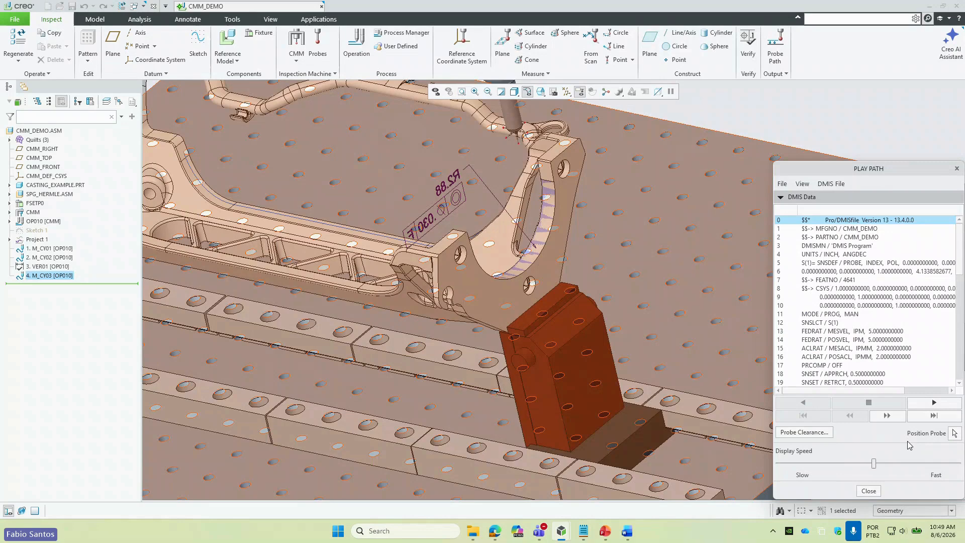
{"action": "left_click_drag", "start_coordinate": [874, 463], "coordinate": [782, 463]}
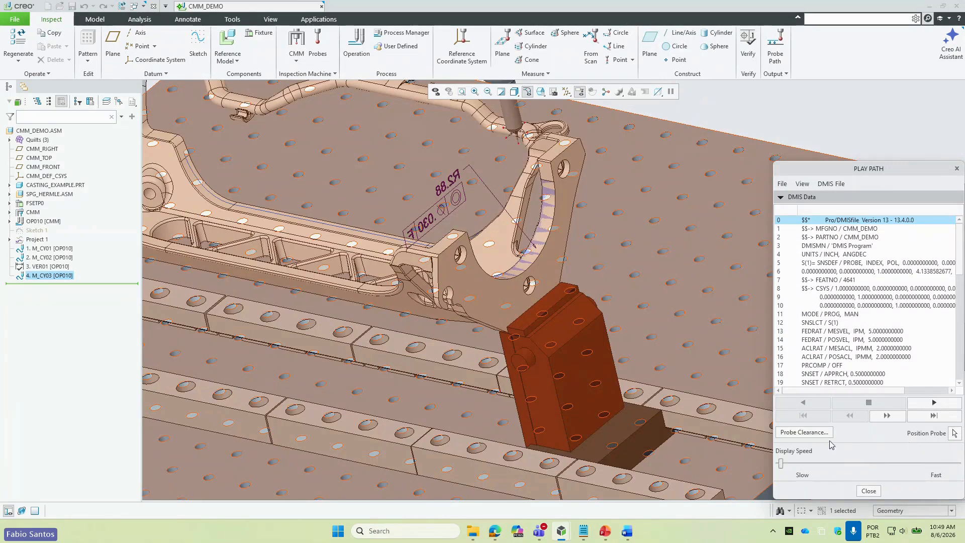
{"action": "scroll", "coordinate": [563, 447], "scroll_direction": "up", "scroll_amount": 3}
{"action": "scroll", "coordinate": [540, 263], "scroll_direction": "down", "scroll_amount": 5}
{"action": "mouse_move", "coordinate": [546, 249]}
{"action": "middle_mouse_down"}
{"action": "mouse_move", "coordinate": [551, 241]}
{"action": "mouse_move", "coordinate": [583, 247]}
{"action": "middle_mouse_up"}
{"action": "left_click", "coordinate": [914, 404]}
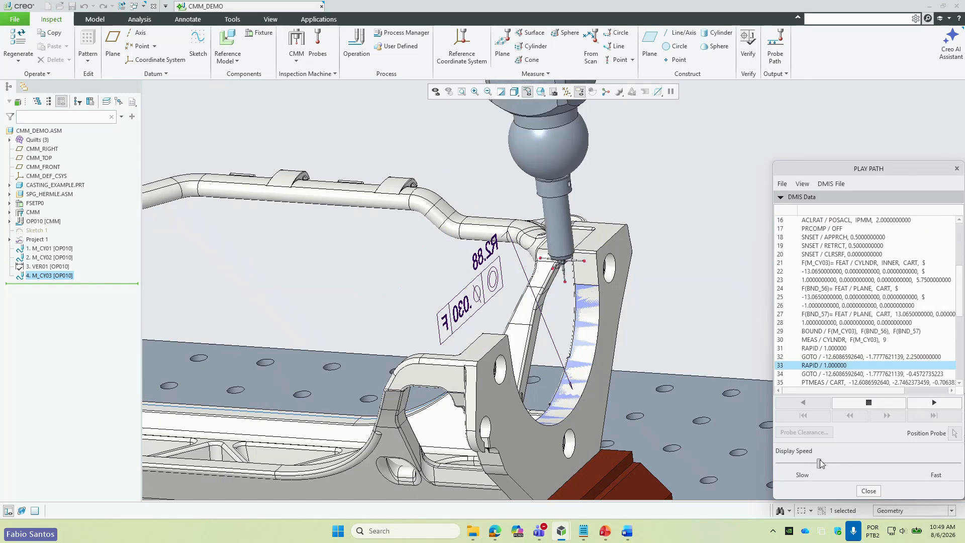
{"action": "left_click_drag", "start_coordinate": [783, 463], "coordinate": [826, 464]}
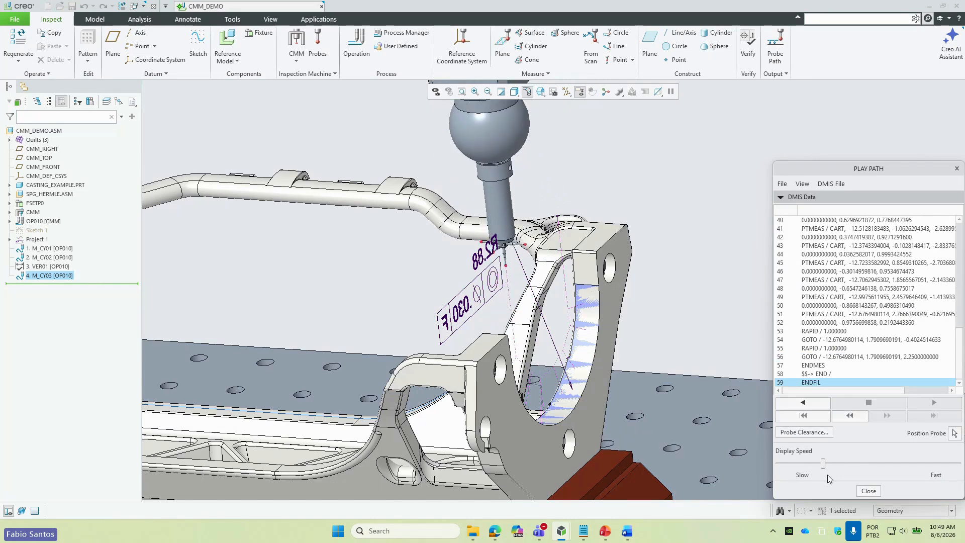
{"action": "left_click", "coordinate": [869, 491]}
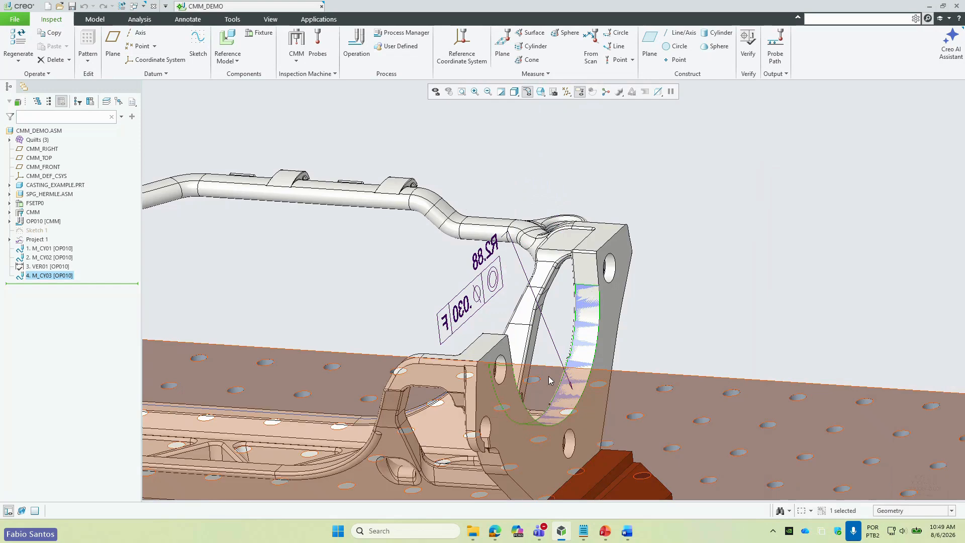
- Open the VER01 verify step's definition, preview its tolerance on the casting, and exit without changes
{"action": "middle_click_drag", "start_coordinate": [551, 381], "coordinate": [573, 373]}
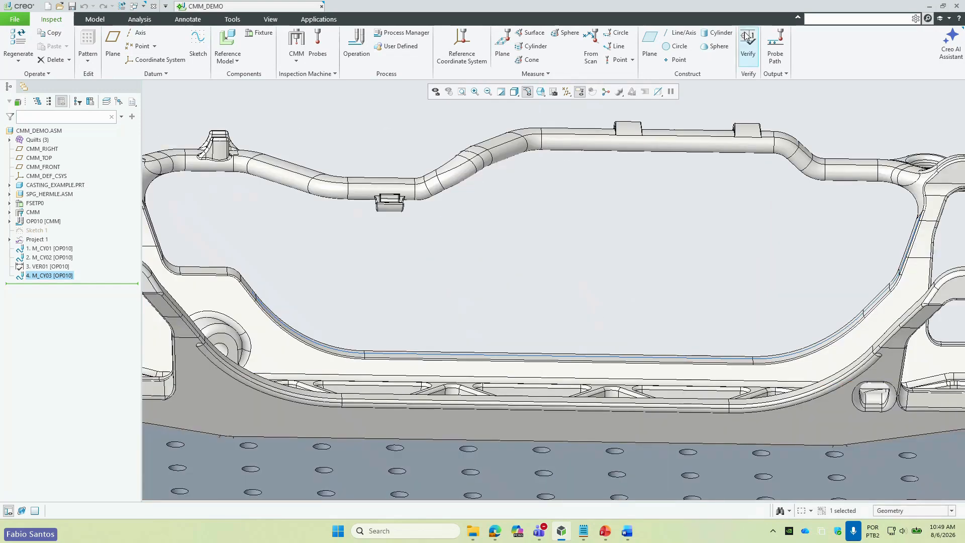
{"action": "left_click", "coordinate": [48, 266]}
{"action": "left_click", "coordinate": [61, 236]}
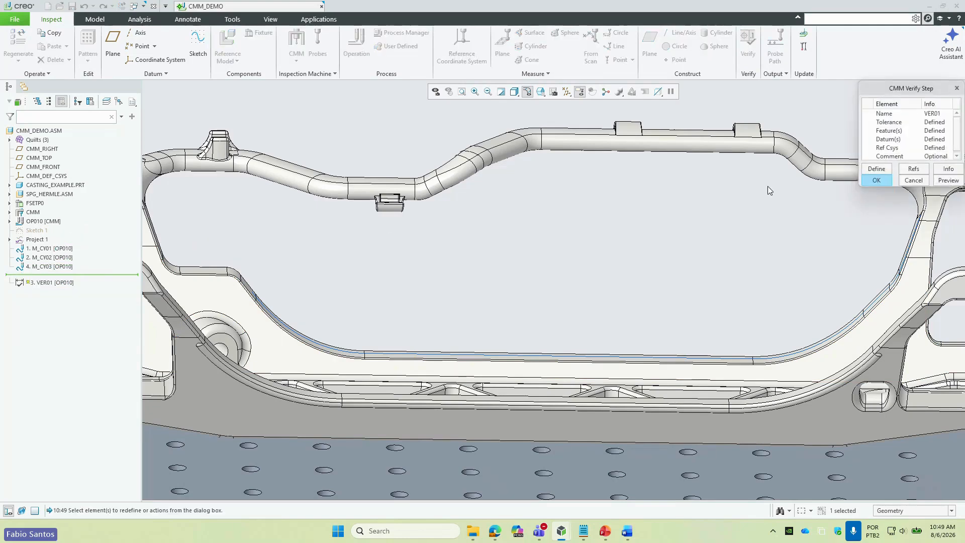
{"action": "left_click", "coordinate": [941, 182]}
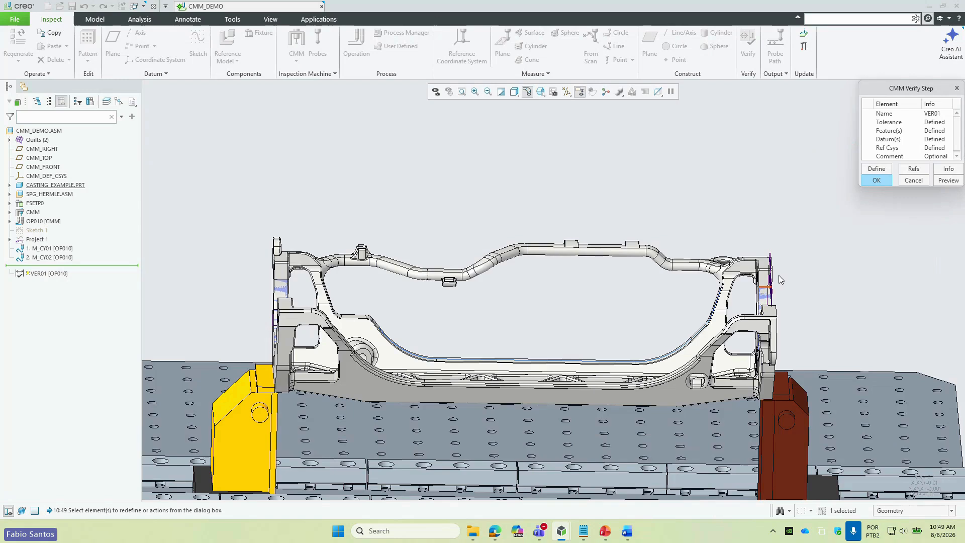
{"action": "left_click", "coordinate": [952, 180]}
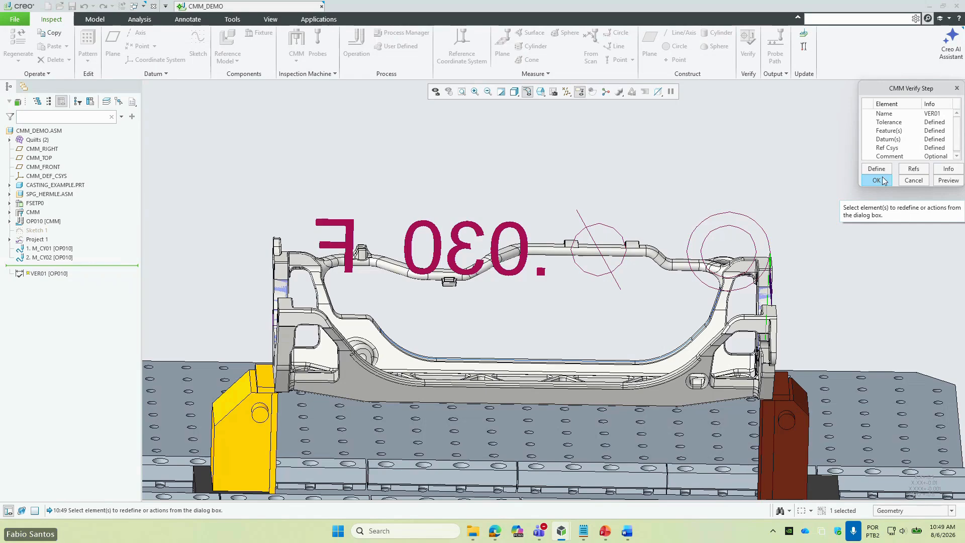
{"action": "left_click", "coordinate": [904, 182]}
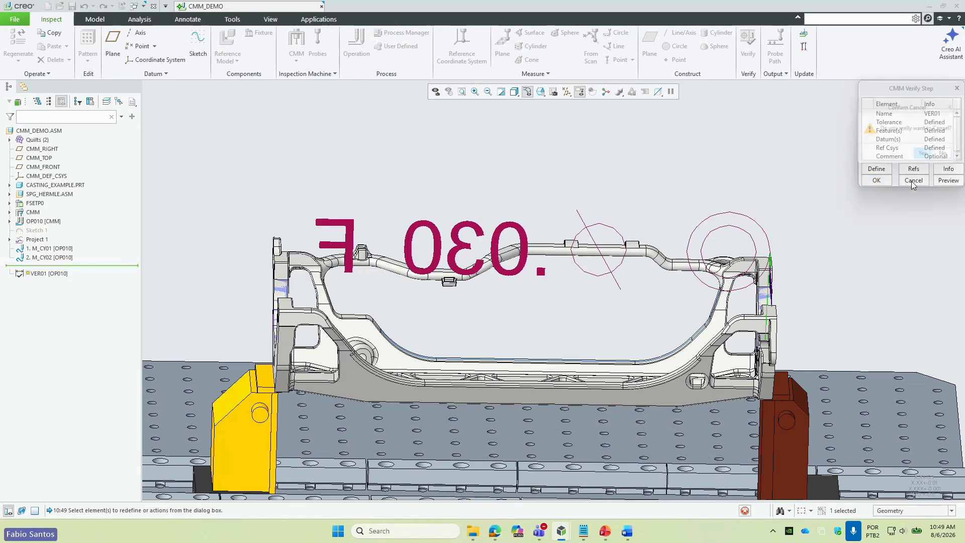
{"action": "left_click", "coordinate": [927, 157]}
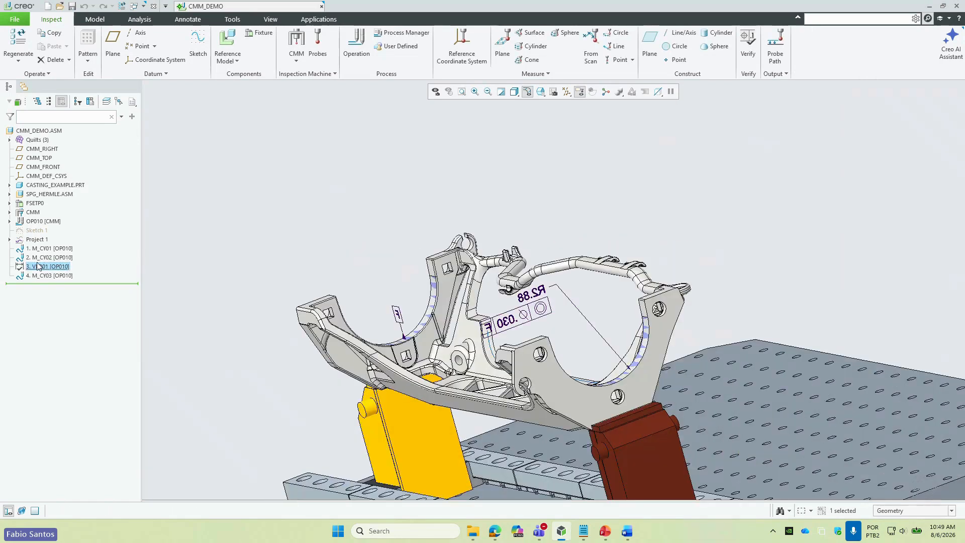
- Examine the concentricity tolerance on the casting and highlight the M_CY01, M_CY02 and VER01 steps
{"action": "scroll", "coordinate": [543, 318], "scroll_direction": "up", "scroll_amount": 5}
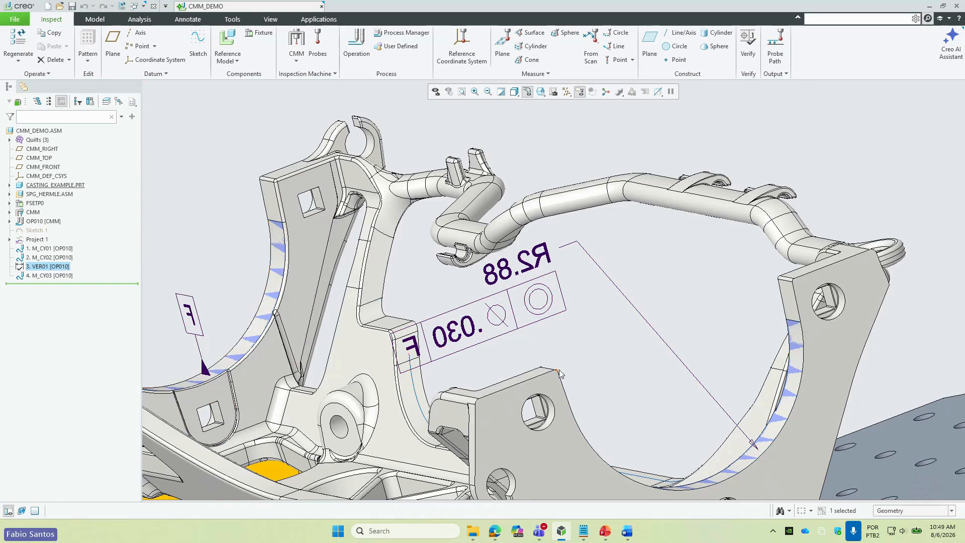
{"action": "middle_click_drag", "start_coordinate": [559, 370], "coordinate": [561, 324]}
{"action": "scroll", "coordinate": [558, 369], "scroll_direction": "up", "scroll_amount": 1}
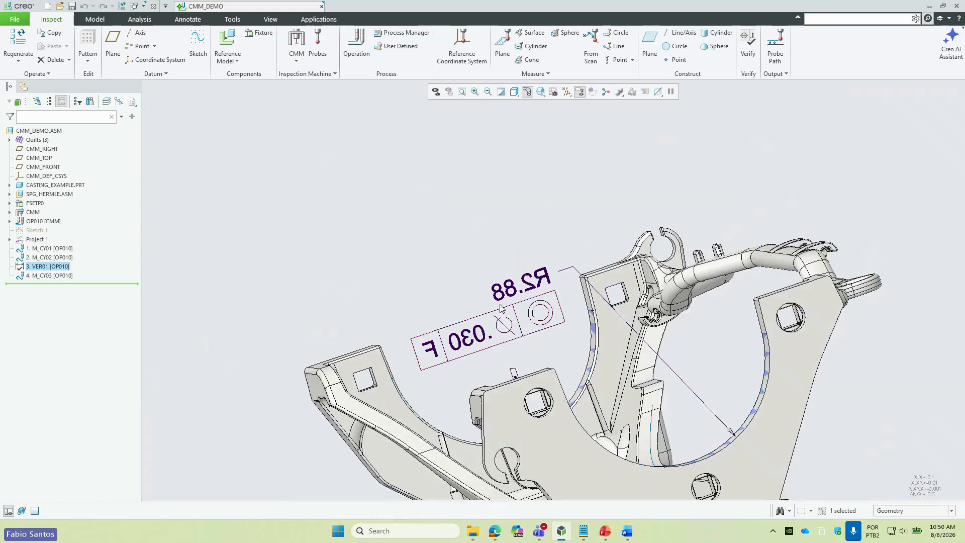
{"action": "left_click", "coordinate": [39, 251]}
{"action": "left_click", "coordinate": [40, 269], "text": "shift"}
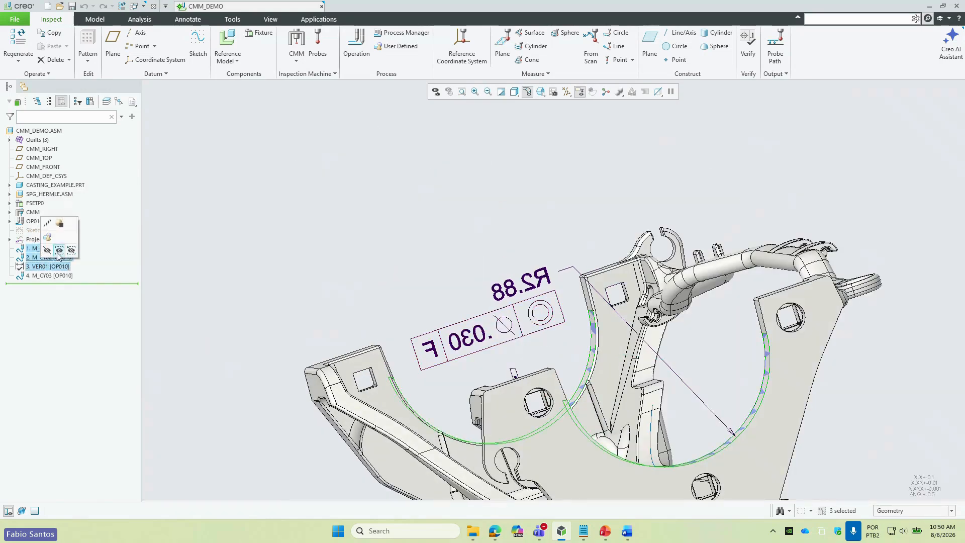
{"action": "left_click", "coordinate": [184, 265]}
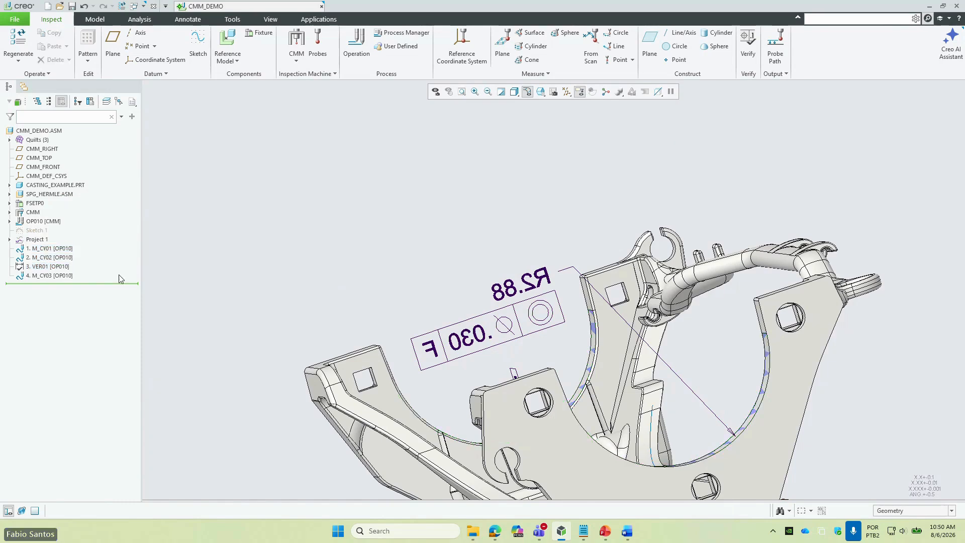
- Delete the M_CY03 measurement step from operation OP010
{"action": "right_click", "coordinate": [40, 221]}
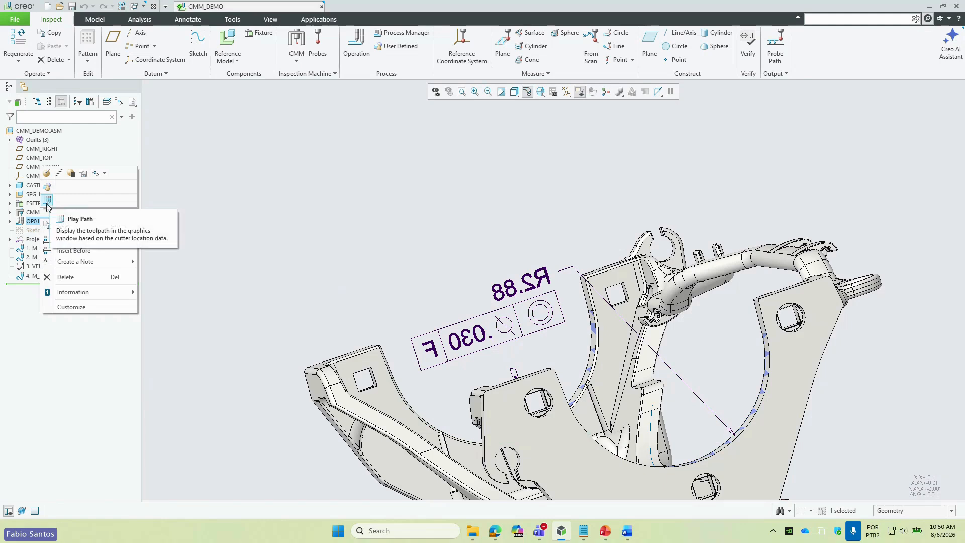
{"action": "key", "text": "Escape"}
{"action": "left_click", "coordinate": [40, 276]}
{"action": "key", "text": "Delete"}
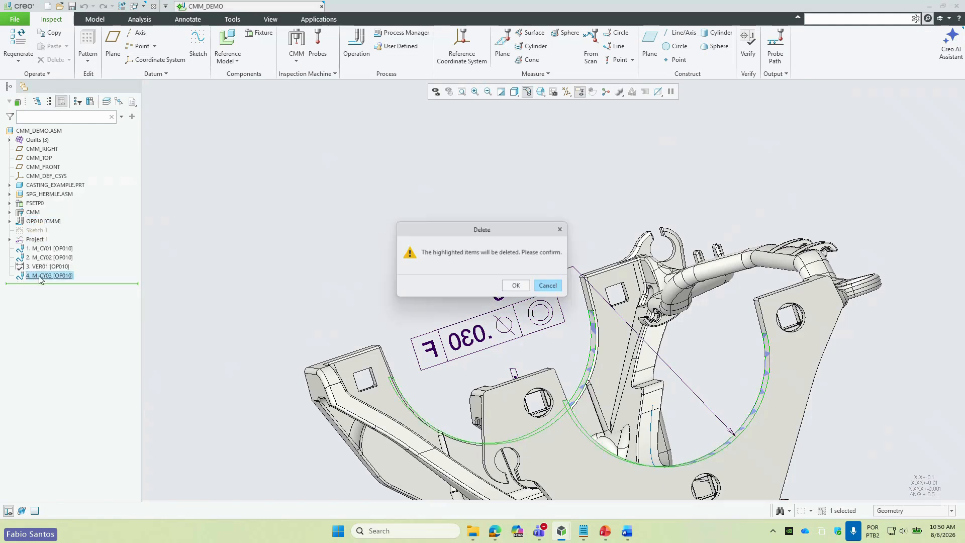
{"action": "key", "text": "Tab"}
{"action": "key", "text": "Return"}
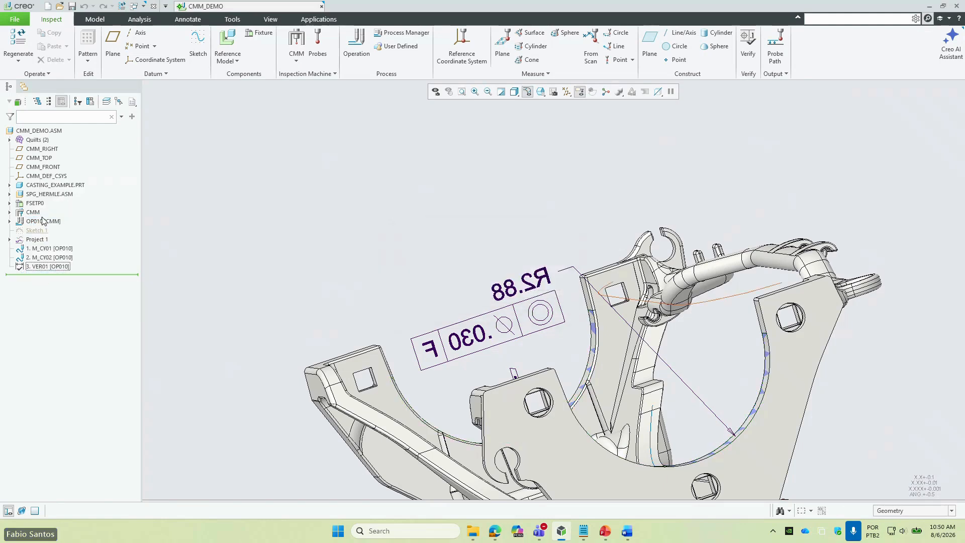
- Open the path playback for operation OP010, examine its DMIS data from the probe table to the VER01 tolerance output, and close it
{"action": "right_click", "coordinate": [42, 221]}
{"action": "left_click", "coordinate": [46, 204]}
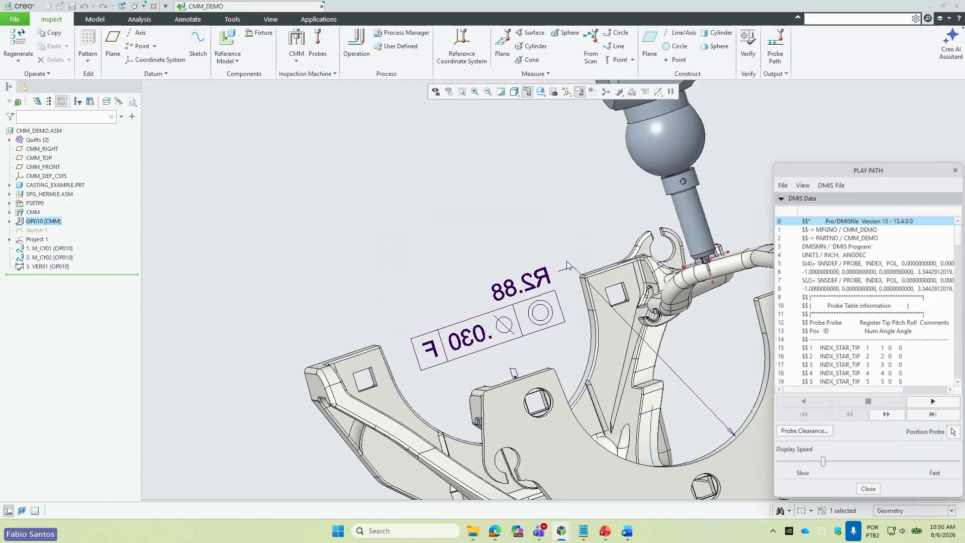
{"action": "scroll", "coordinate": [880, 300], "scroll_direction": "down", "scroll_amount": 3}
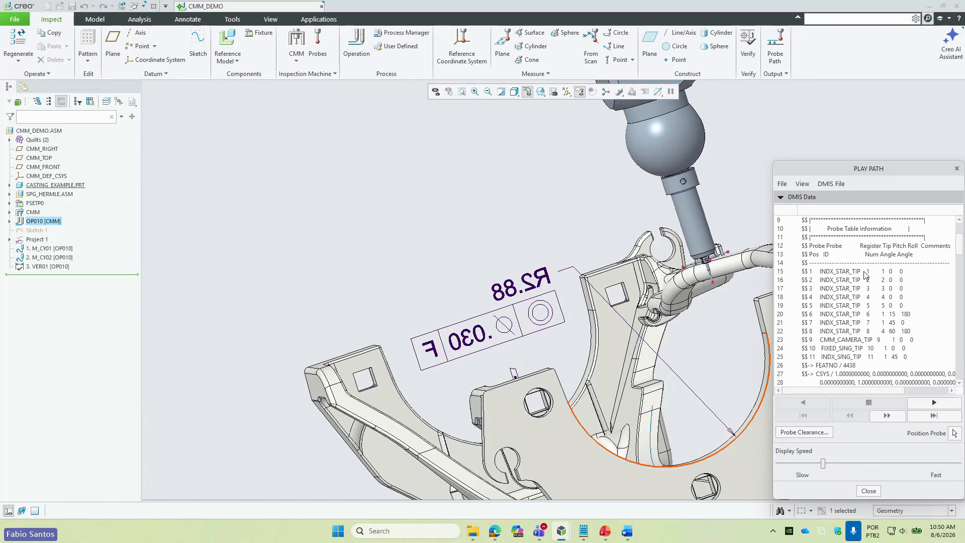
{"action": "scroll", "coordinate": [865, 274], "scroll_direction": "down", "scroll_amount": 1}
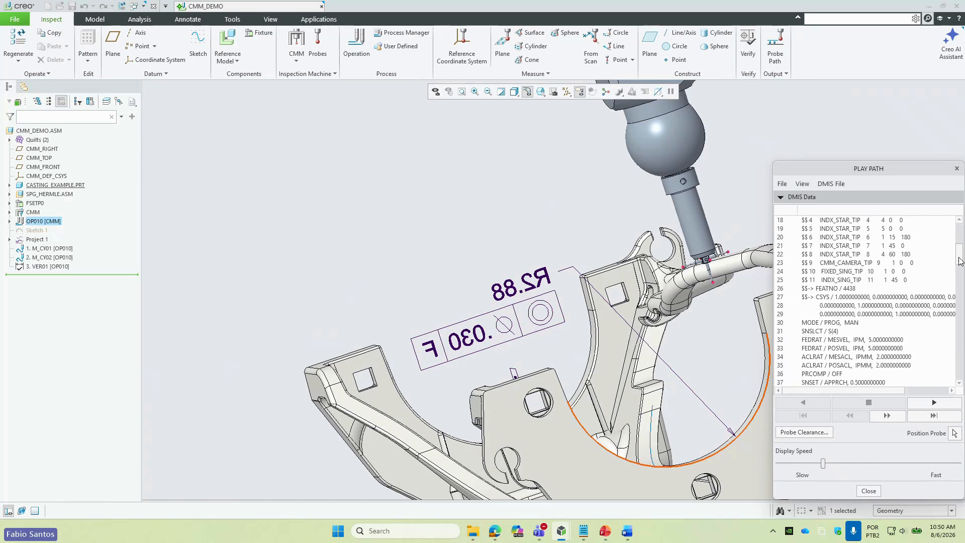
{"action": "left_click_drag", "start_coordinate": [959, 248], "coordinate": [961, 377]}
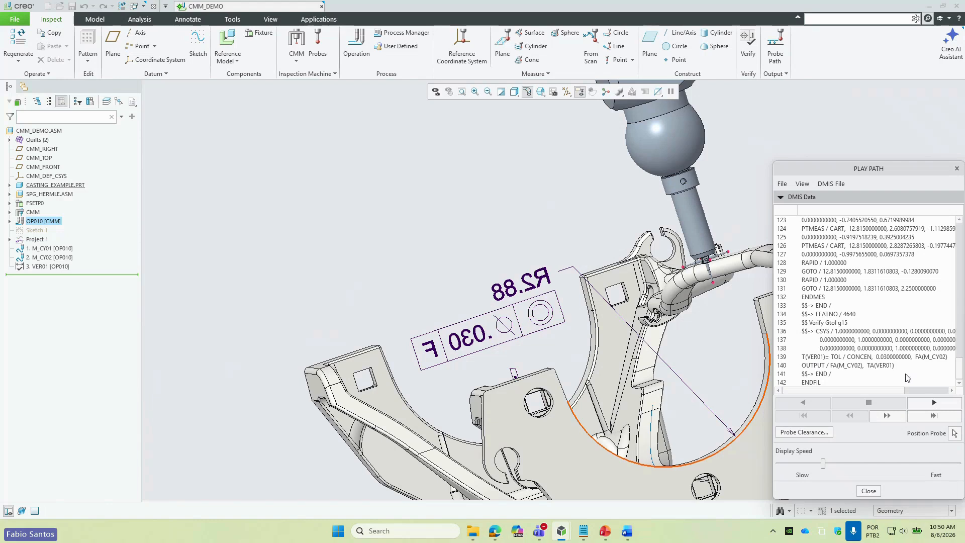
{"action": "left_click", "coordinate": [883, 385]}
{"action": "mouse_move", "coordinate": [890, 389]}
{"action": "left_mouse_down"}
{"action": "mouse_move", "coordinate": [900, 391]}
{"action": "mouse_move", "coordinate": [885, 389]}
{"action": "left_mouse_up"}
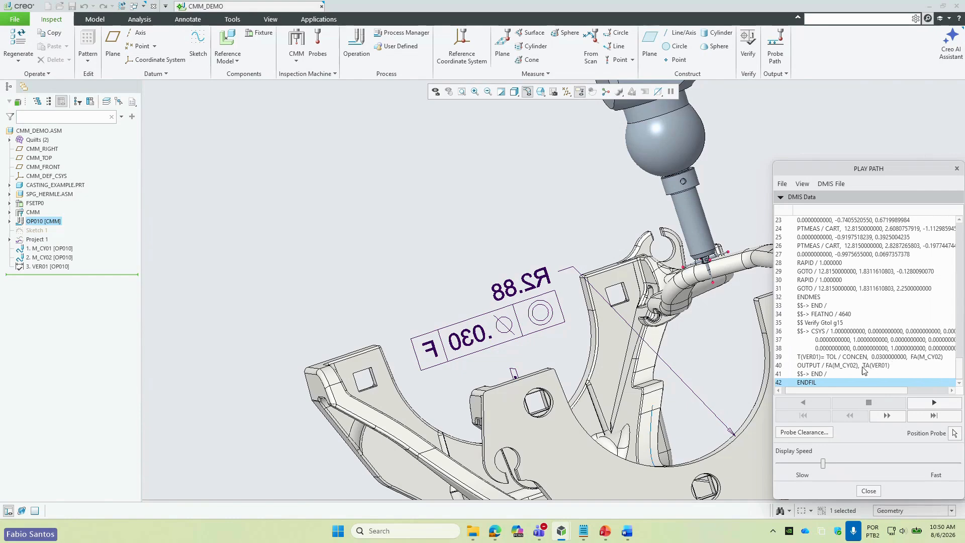
{"action": "left_click", "coordinate": [864, 494]}
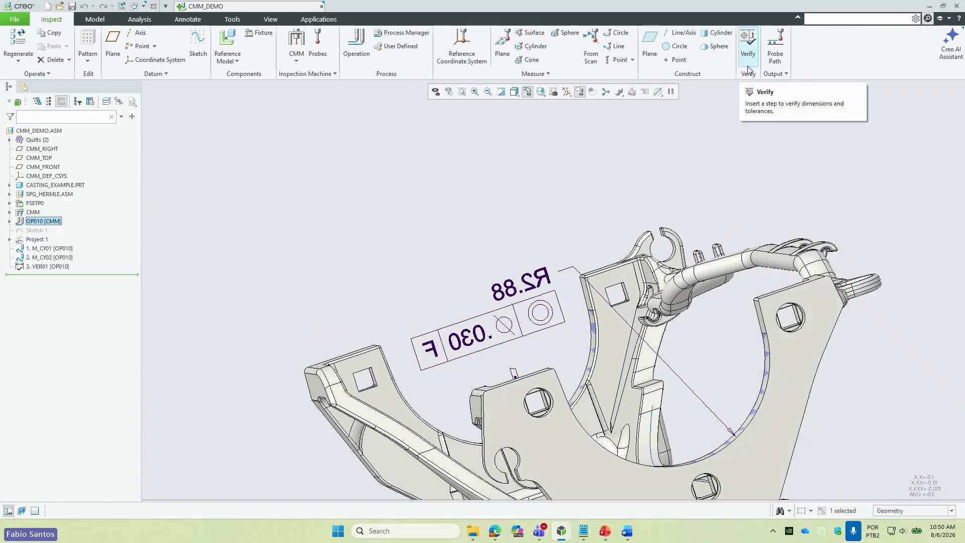
- Start a surface measurement step and select the chain of surfaces along the casting's curved inner edge as its geometry references
{"action": "middle_click_drag", "start_coordinate": [504, 225], "coordinate": [544, 220]}
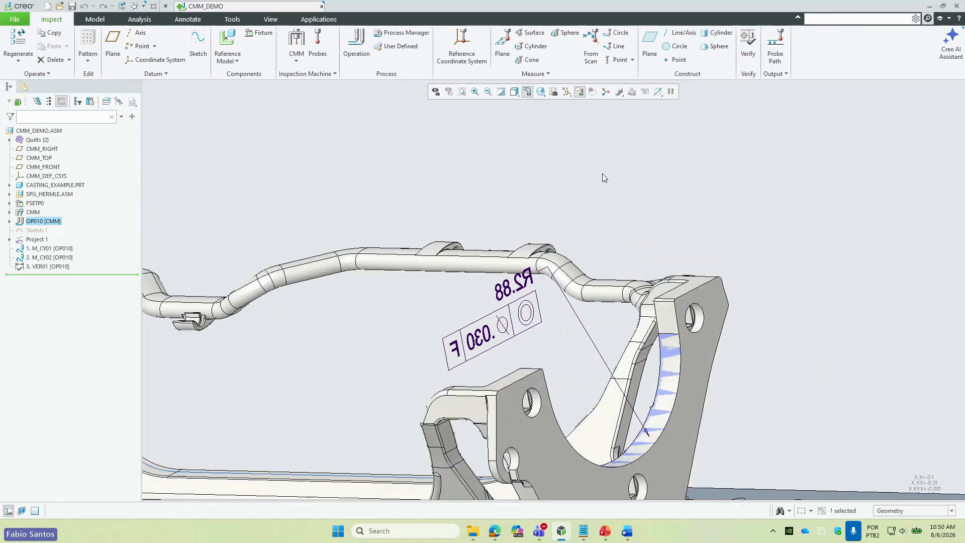
{"action": "scroll", "coordinate": [599, 168], "scroll_direction": "down", "scroll_amount": 3}
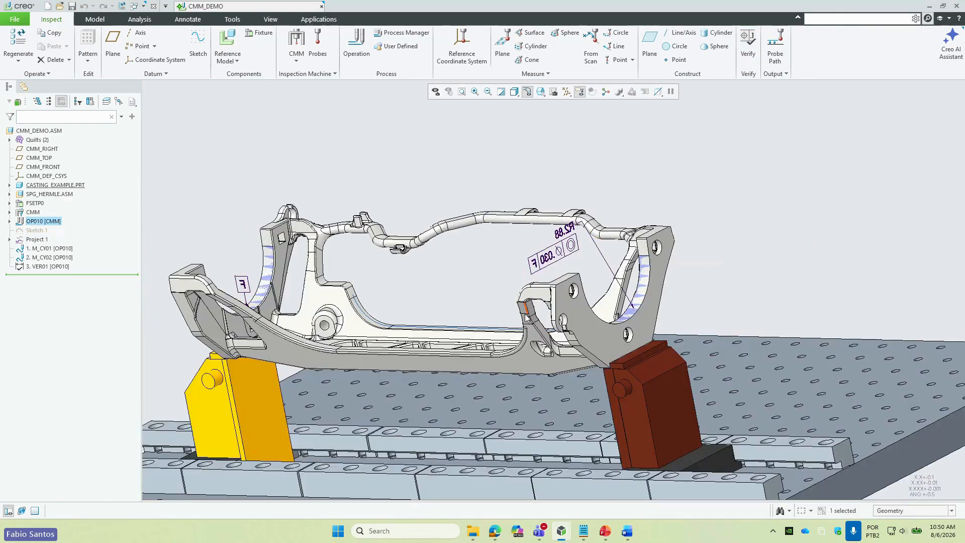
{"action": "middle_click_drag", "start_coordinate": [525, 318], "coordinate": [627, 283]}
{"action": "middle_click_drag", "start_coordinate": [637, 292], "coordinate": [505, 346]}
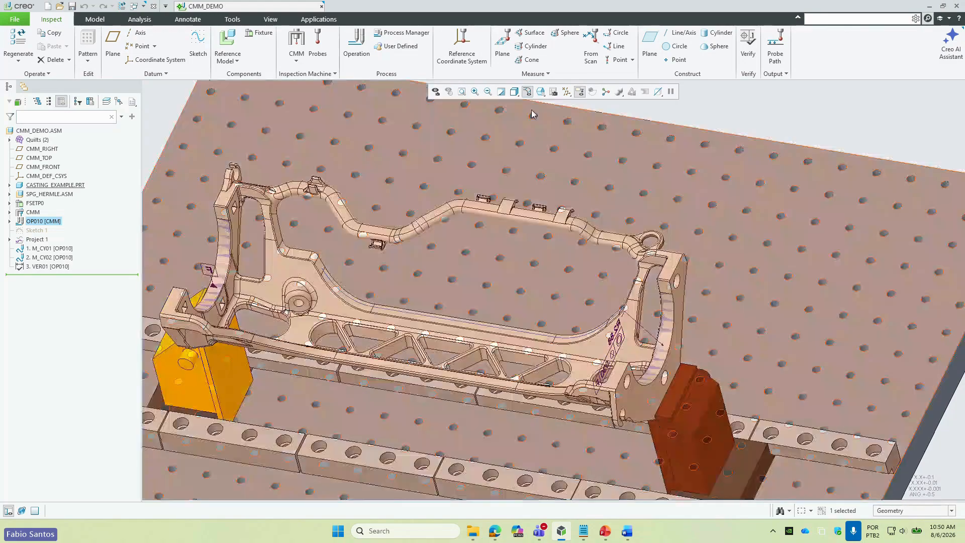
{"action": "left_click", "coordinate": [529, 32]}
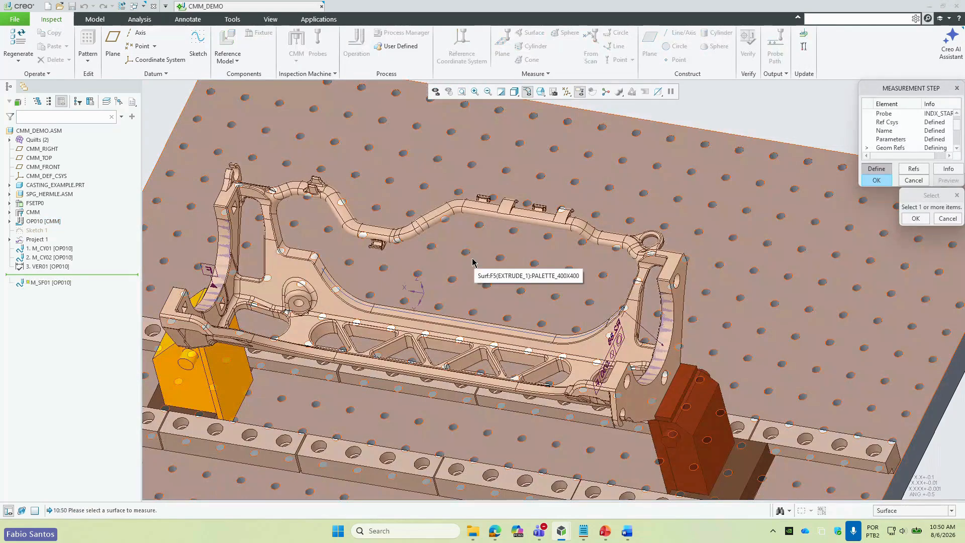
{"action": "scroll", "coordinate": [360, 289], "scroll_direction": "up", "scroll_amount": 3}
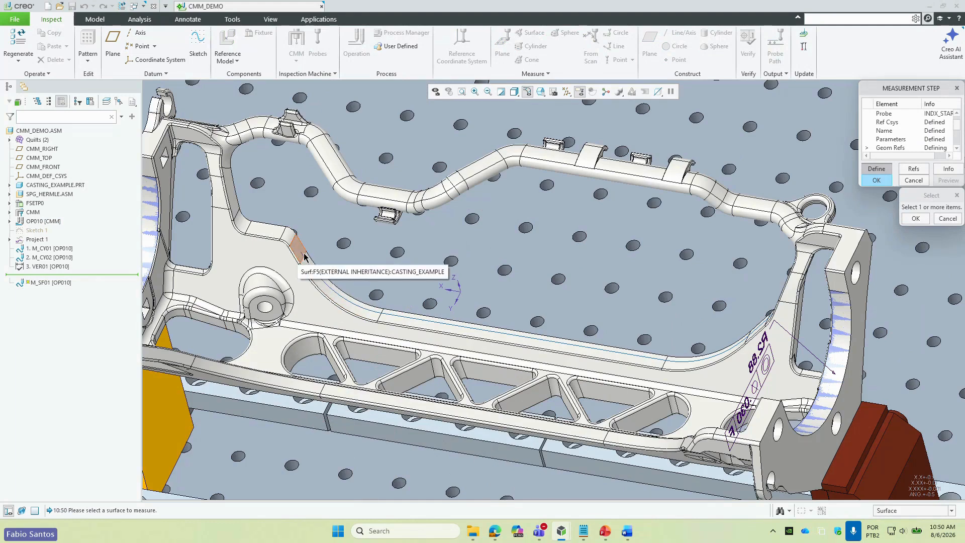
{"action": "left_click", "coordinate": [304, 257]}
{"action": "left_click", "coordinate": [319, 273], "text": "ctrl"}
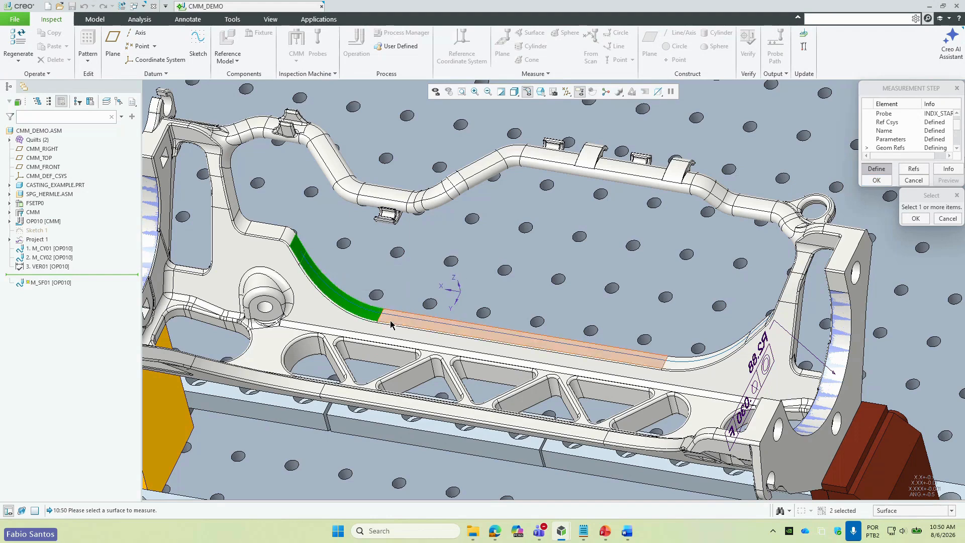
{"action": "left_click", "coordinate": [390, 324], "text": "ctrl"}
{"action": "left_click", "coordinate": [701, 358], "text": "ctrl"}
{"action": "middle_click_drag", "start_coordinate": [713, 357], "coordinate": [759, 324]}
{"action": "left_click", "coordinate": [762, 322], "text": "ctrl"}
{"action": "left_click", "coordinate": [773, 310], "text": "ctrl"}
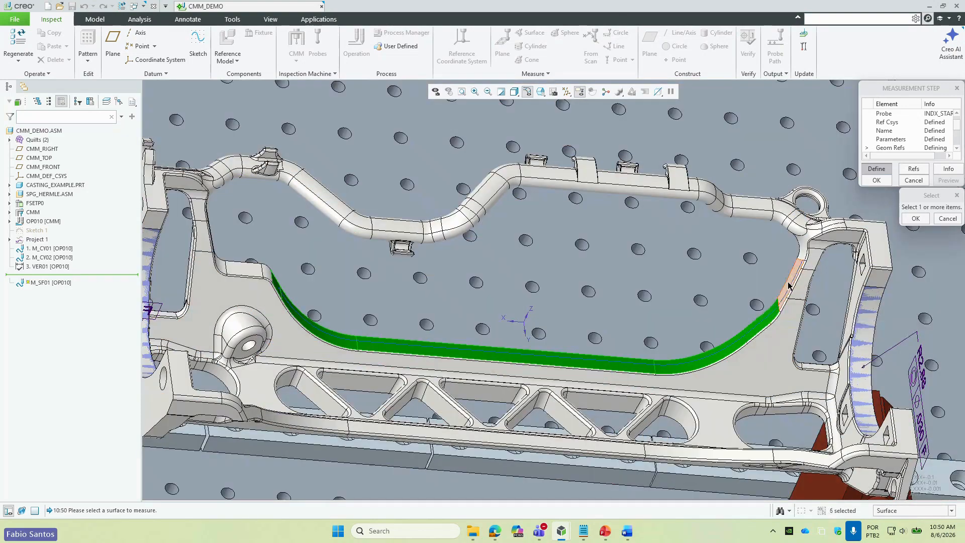
{"action": "left_click", "coordinate": [788, 285], "text": "ctrl"}
{"action": "mouse_move", "coordinate": [536, 350]}
{"action": "middle_mouse_down"}
{"action": "mouse_move", "coordinate": [527, 409]}
{"action": "mouse_move", "coordinate": [375, 317]}
{"action": "middle_mouse_up"}
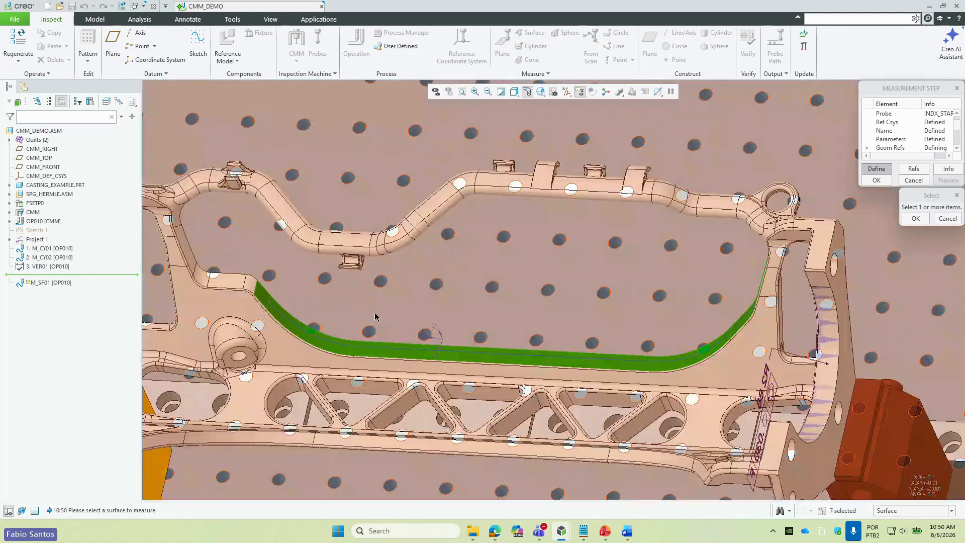
{"action": "left_click", "coordinate": [915, 218]}
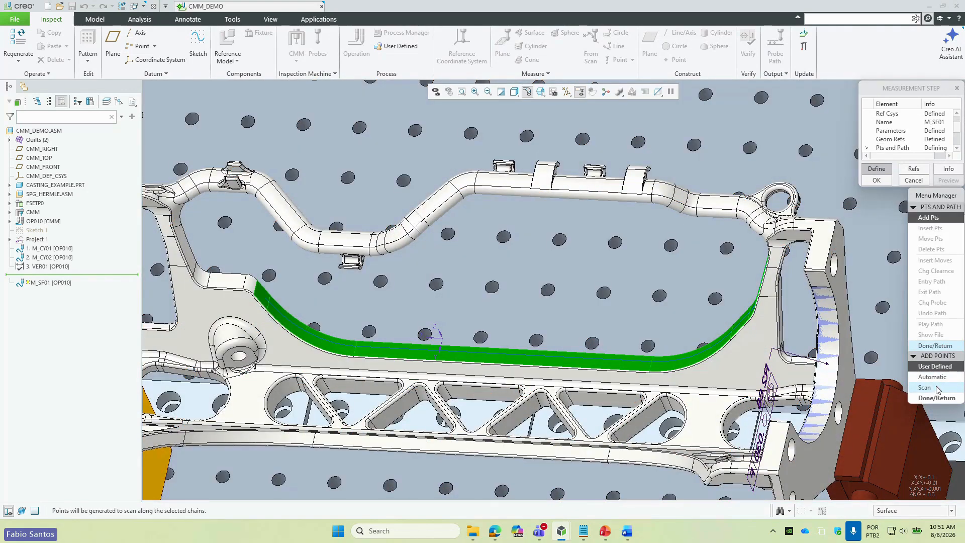
- Add scan points along the curve on the selected surfaces with a minimum of 50 points, and finish the points and path definition
{"action": "left_click", "coordinate": [936, 388]}
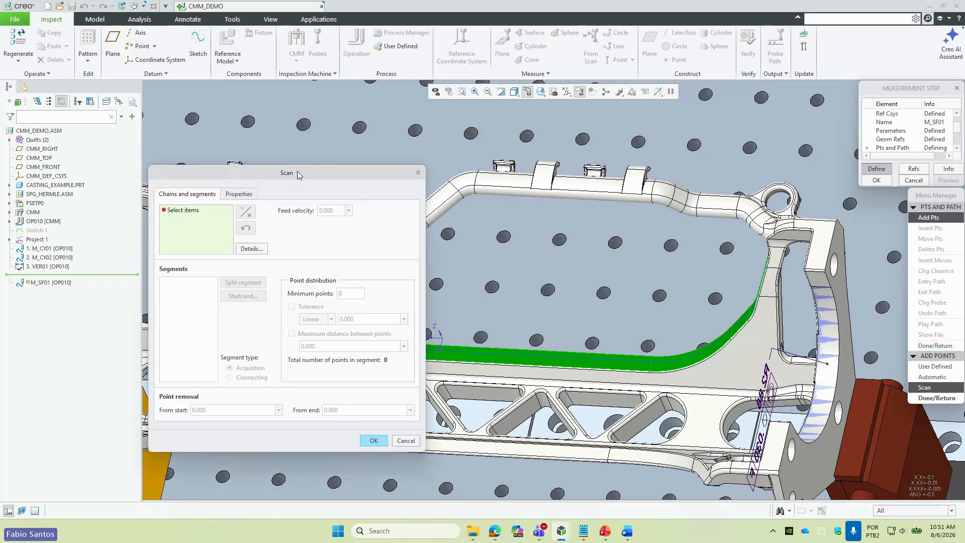
{"action": "left_click_drag", "start_coordinate": [298, 174], "coordinate": [188, 180]}
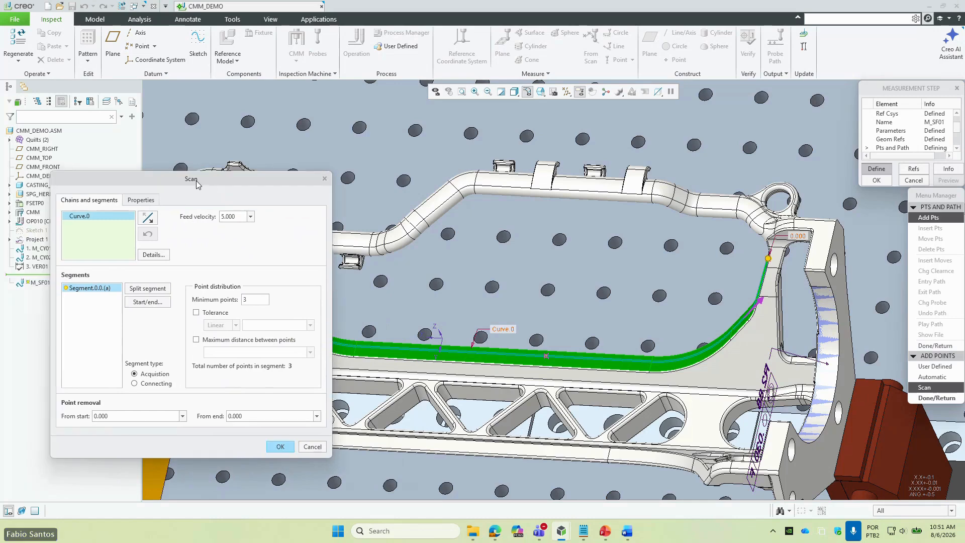
{"action": "left_click", "coordinate": [760, 303]}
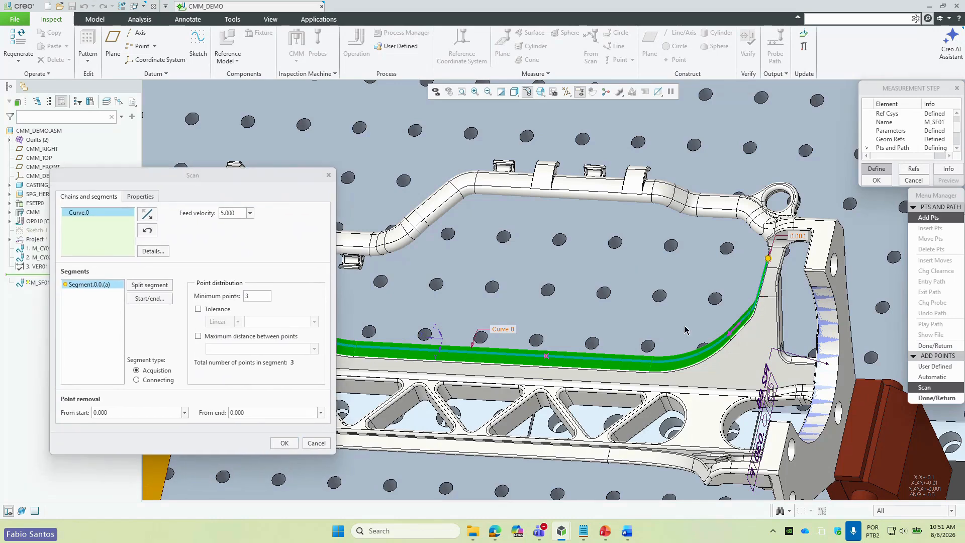
{"action": "double_click", "coordinate": [258, 298]}
{"action": "type", "text": "50"}
{"action": "key", "text": "Return"}
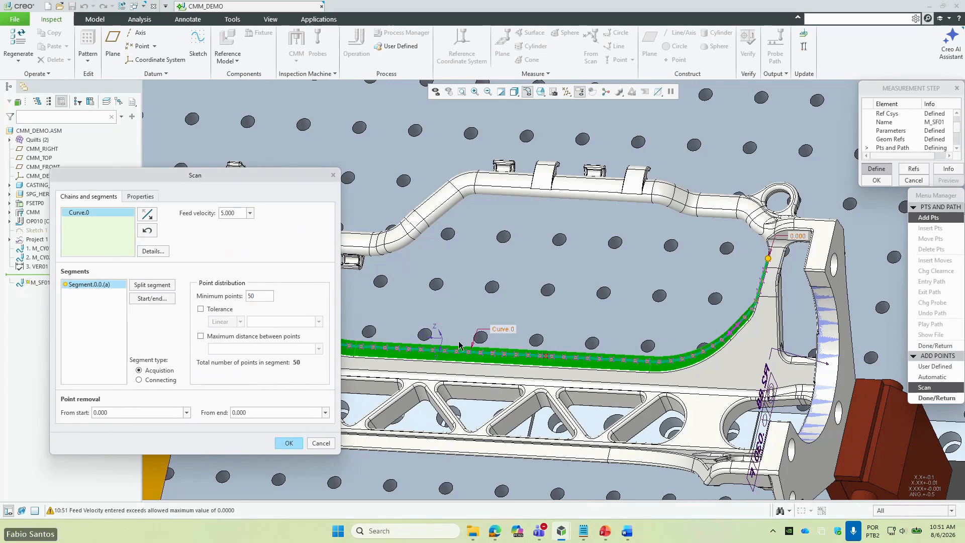
{"action": "middle_click_drag", "start_coordinate": [828, 343], "coordinate": [744, 349]}
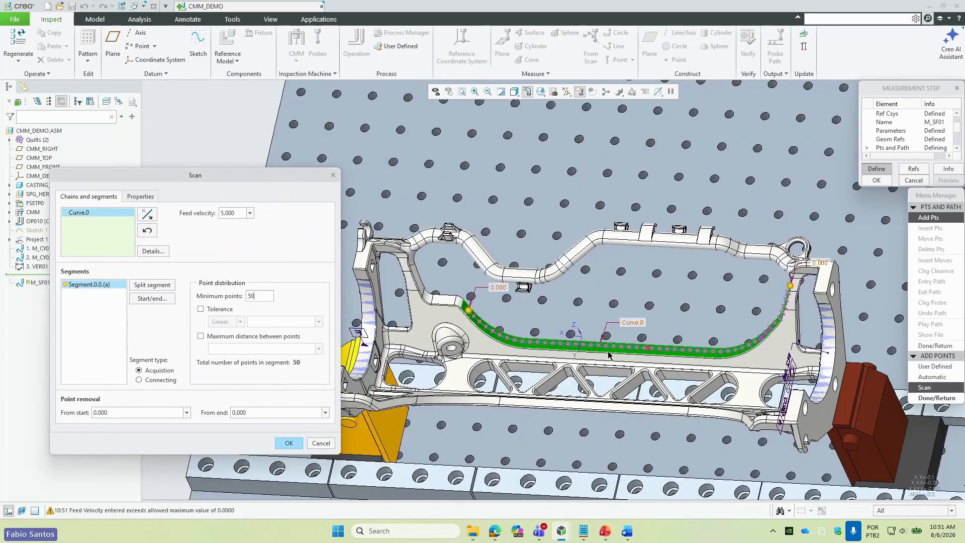
{"action": "scroll", "coordinate": [465, 314], "scroll_direction": "up", "scroll_amount": 2}
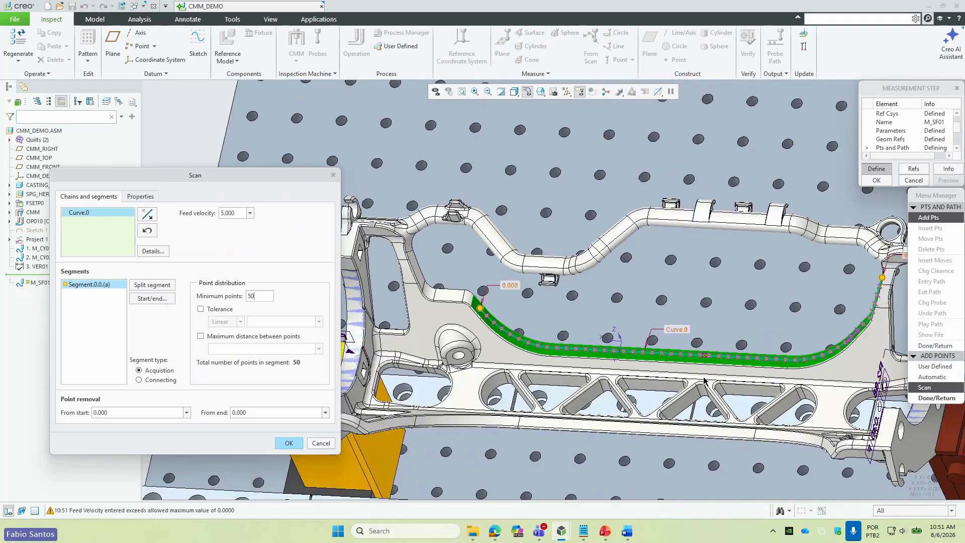
{"action": "left_click", "coordinate": [289, 444]}
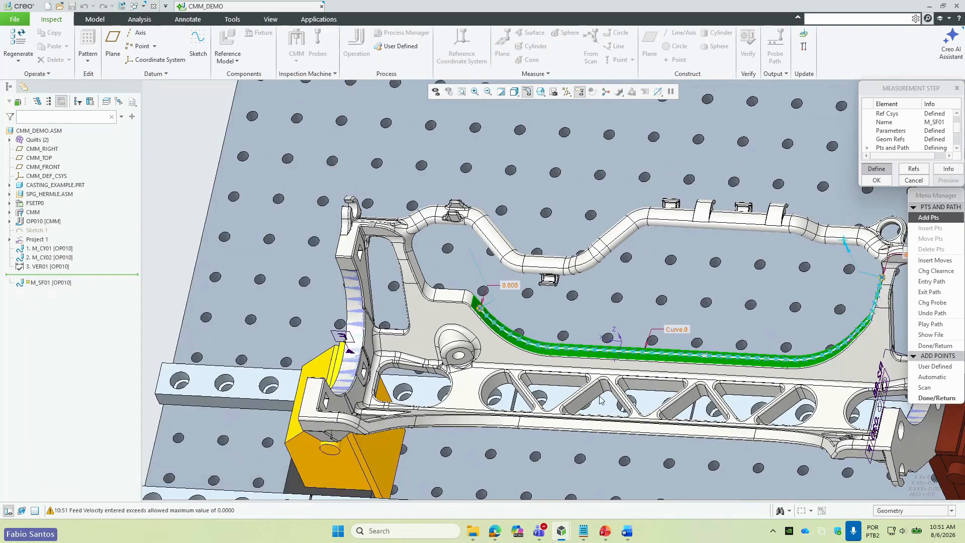
{"action": "left_click", "coordinate": [935, 398]}
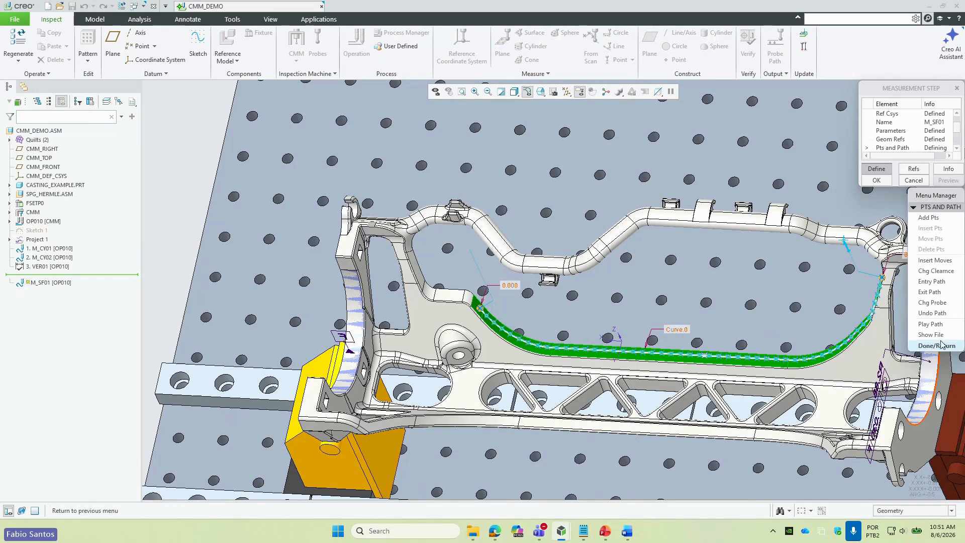
{"action": "left_click", "coordinate": [932, 345]}
- Change the surface measurement's probe to the CMM camera probe at tool position 9 and complete the step
{"action": "double_click", "coordinate": [884, 123]}
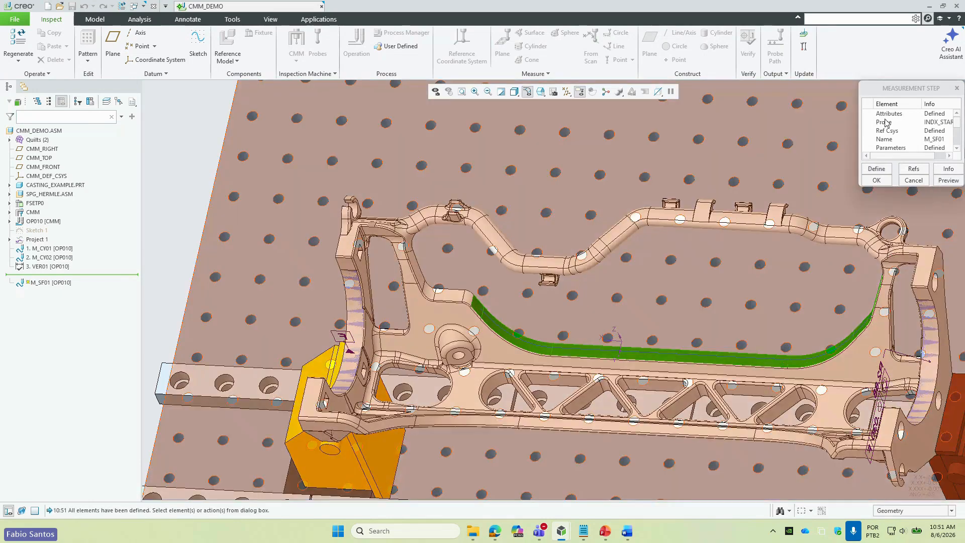
{"action": "left_click", "coordinate": [793, 232]}
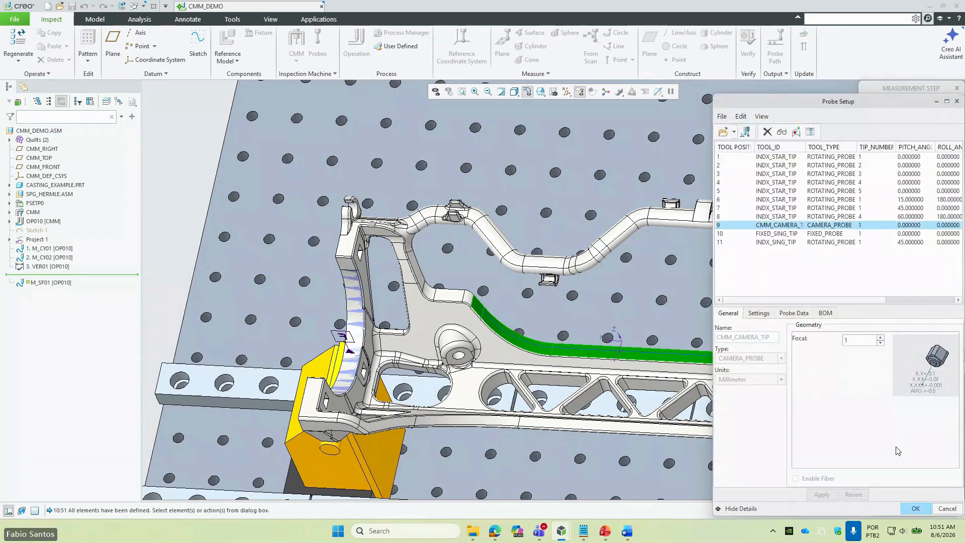
{"action": "left_click", "coordinate": [914, 507]}
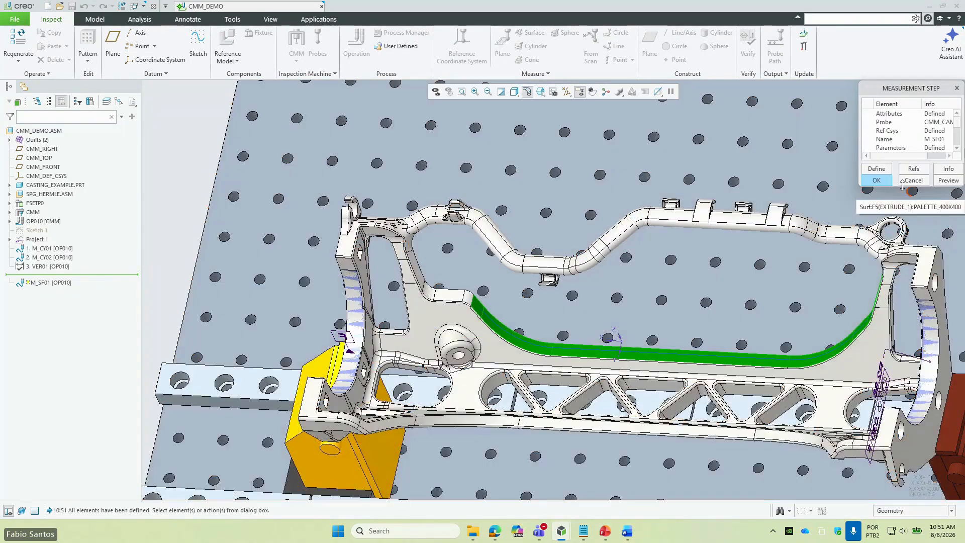
{"action": "left_click", "coordinate": [878, 180]}
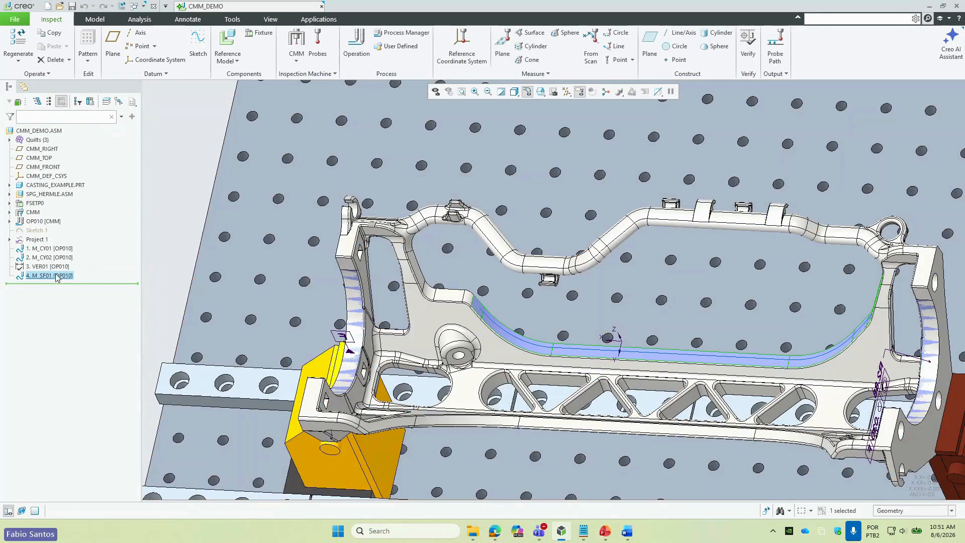
- Play back the probe path of the M_SF01 surface scan along the casting's inner edge and close the playback
{"action": "right_click", "coordinate": [55, 276]}
{"action": "left_click", "coordinate": [100, 256]}
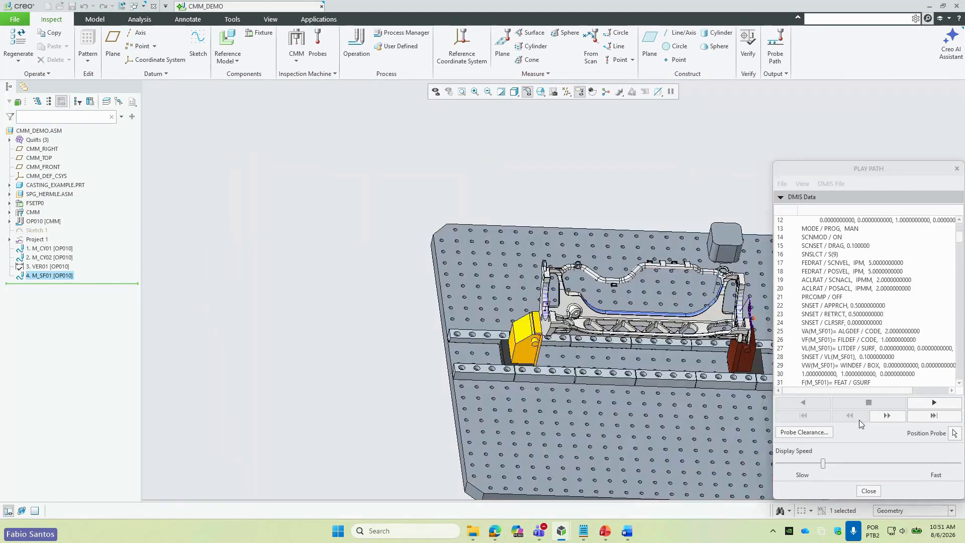
{"action": "left_click", "coordinate": [886, 415]}
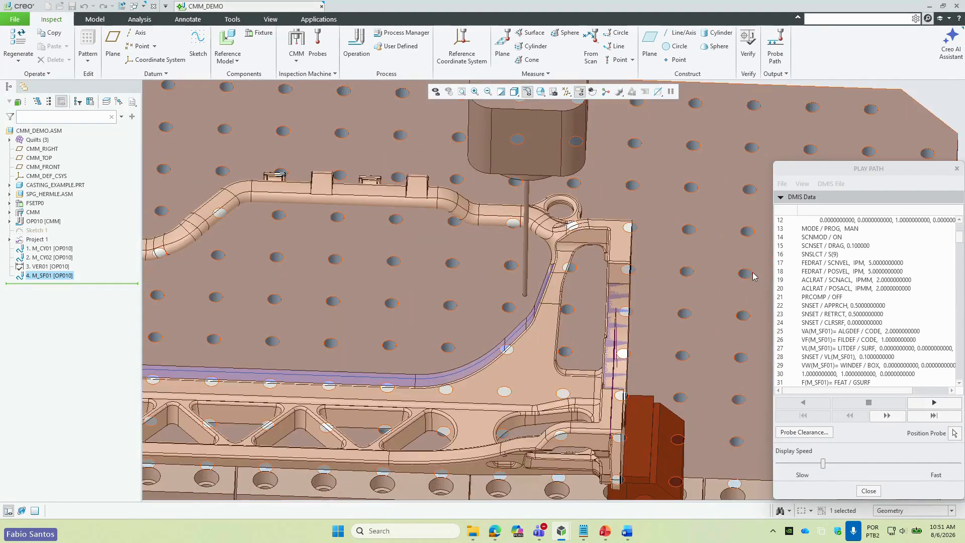
{"action": "left_click", "coordinate": [931, 403]}
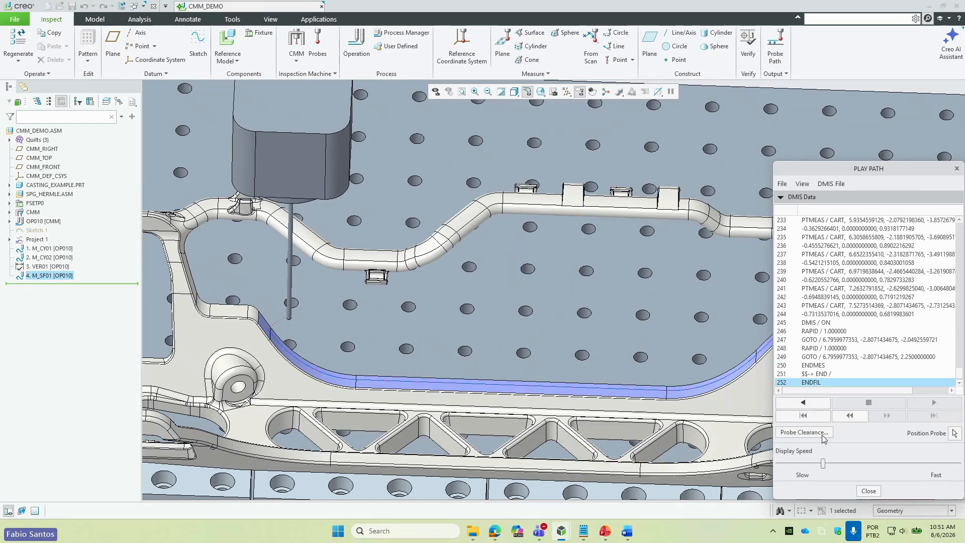
{"action": "left_click", "coordinate": [869, 491]}
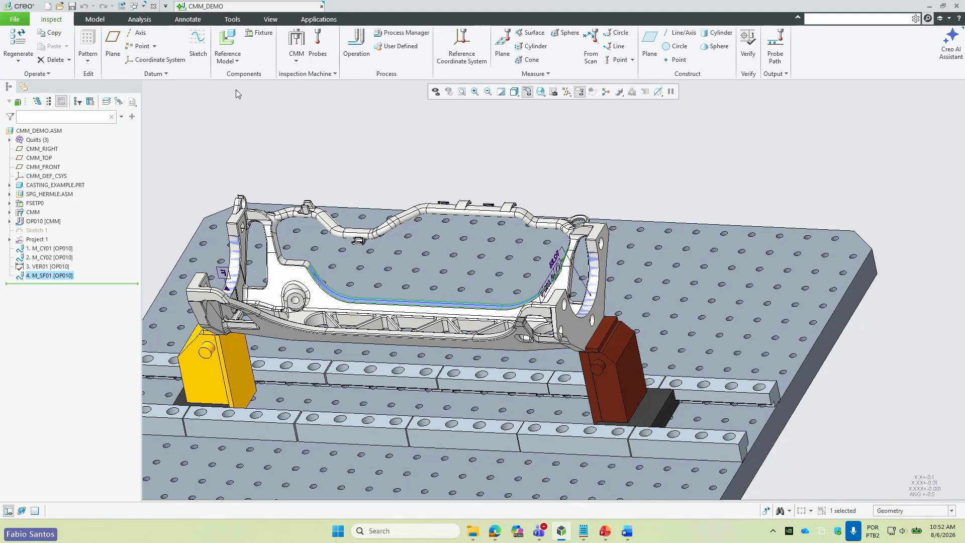
- Close the CMM_DEMO model and erase all objects not displayed from the session
{"action": "left_click", "coordinate": [153, 6]}
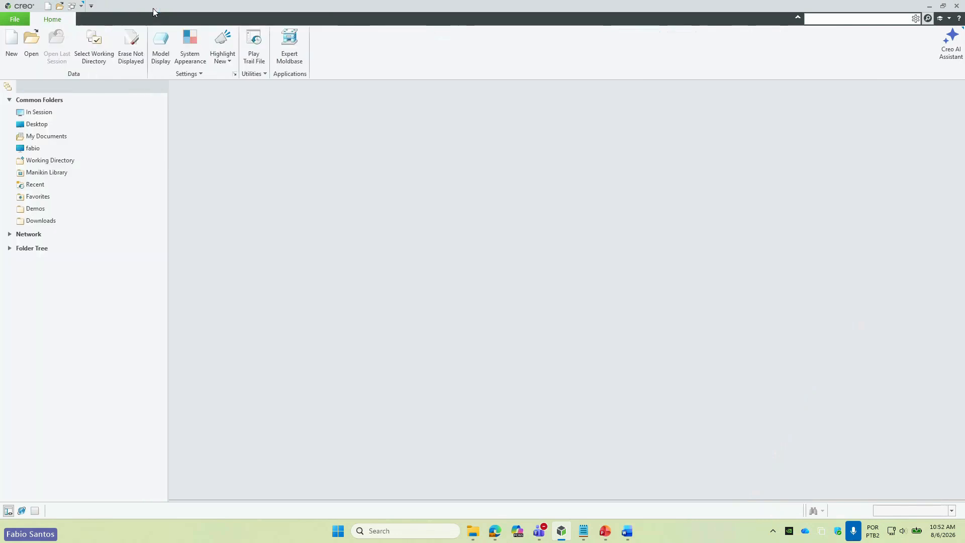
{"action": "left_click", "coordinate": [132, 47]}
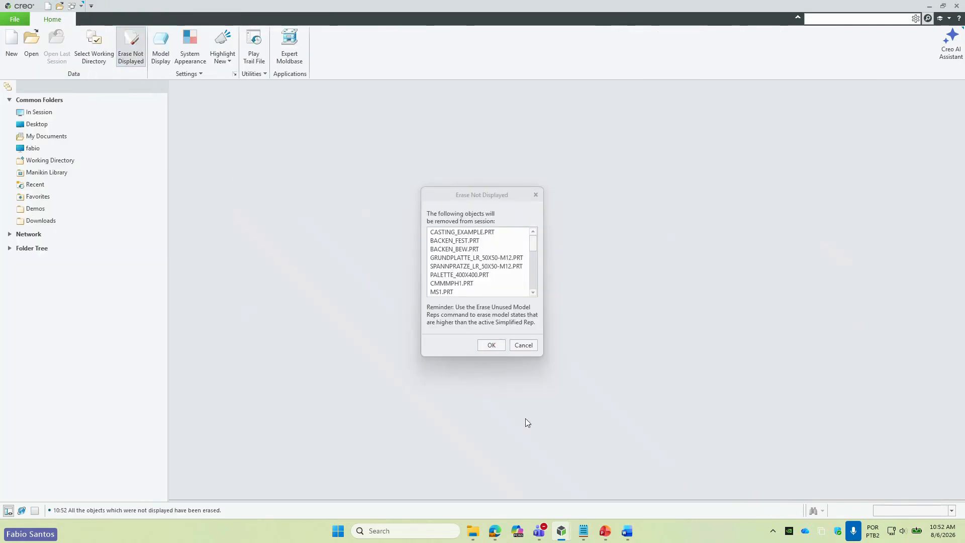
{"action": "key", "text": "Return"}
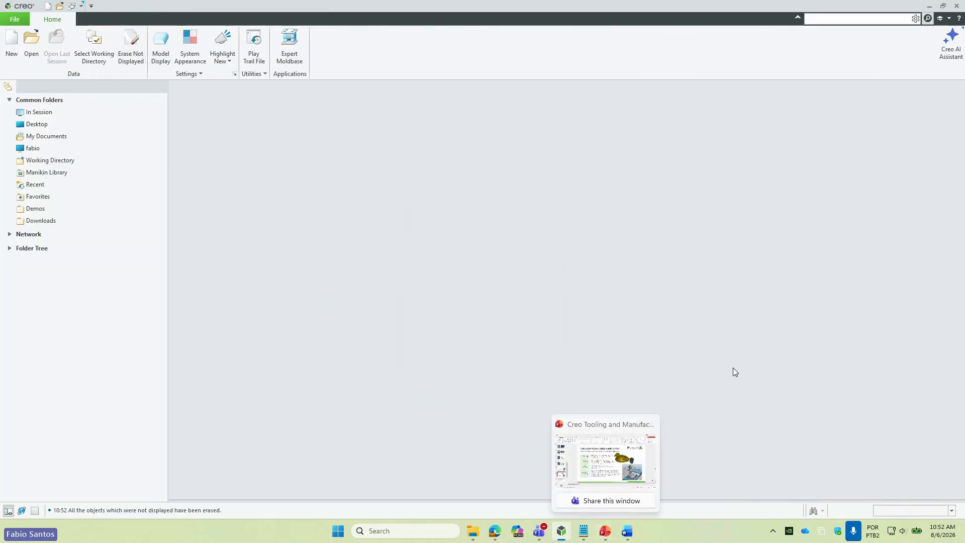
- Switch to PowerPoint, present the Creo Computer-Aided Verification and NC machining comparison table slides, and end the slide show
{"action": "left_click", "coordinate": [604, 530]}
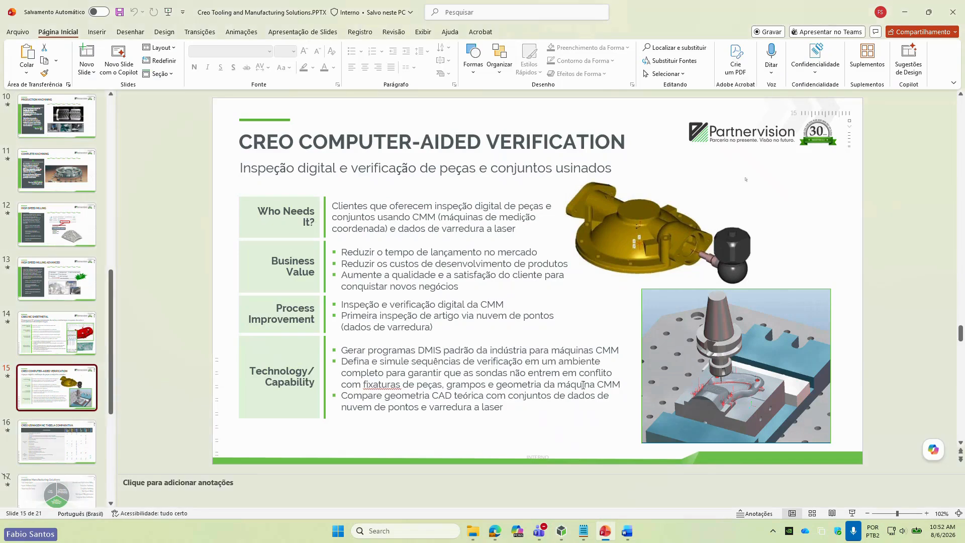
{"action": "left_click", "coordinate": [851, 513]}
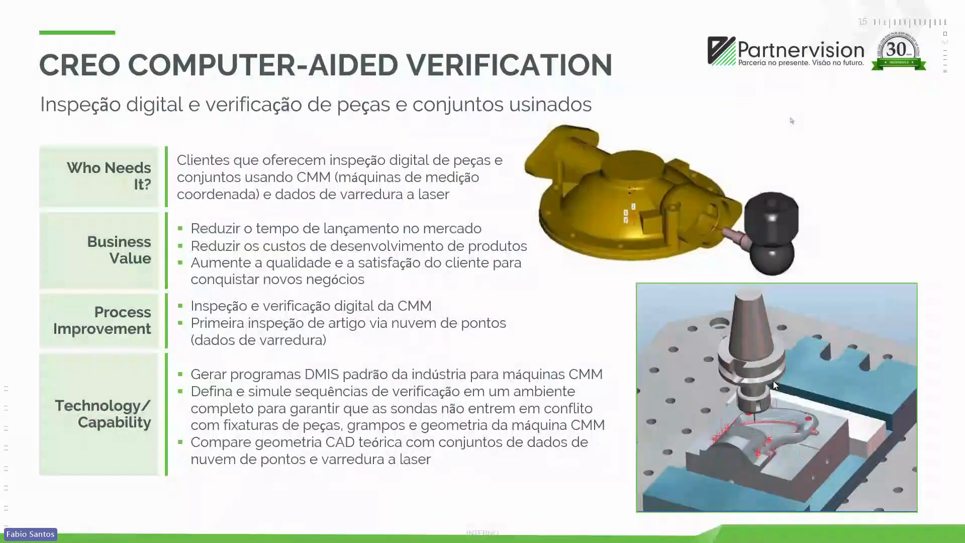
{"action": "left_click", "coordinate": [773, 382]}
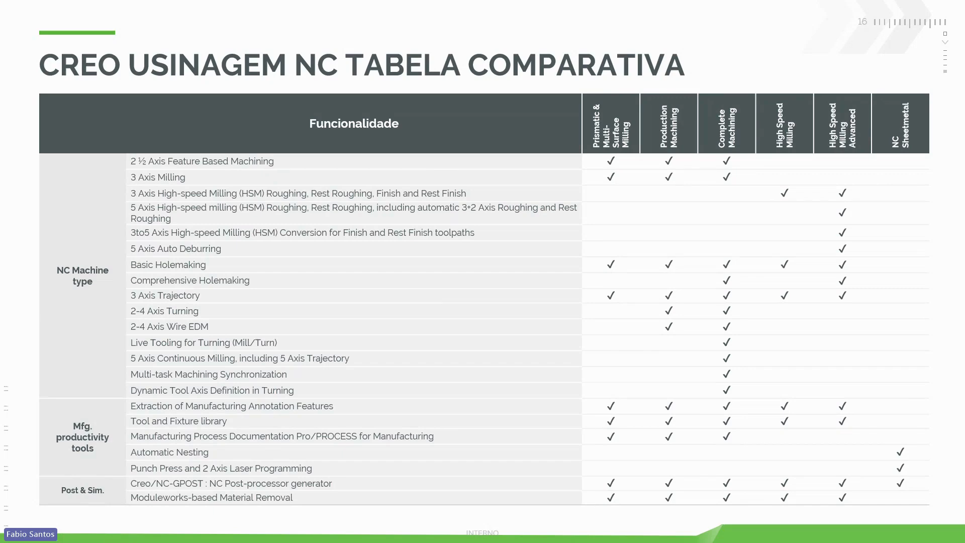
{"action": "key", "text": "Right"}
{"action": "key", "text": "Escape"}
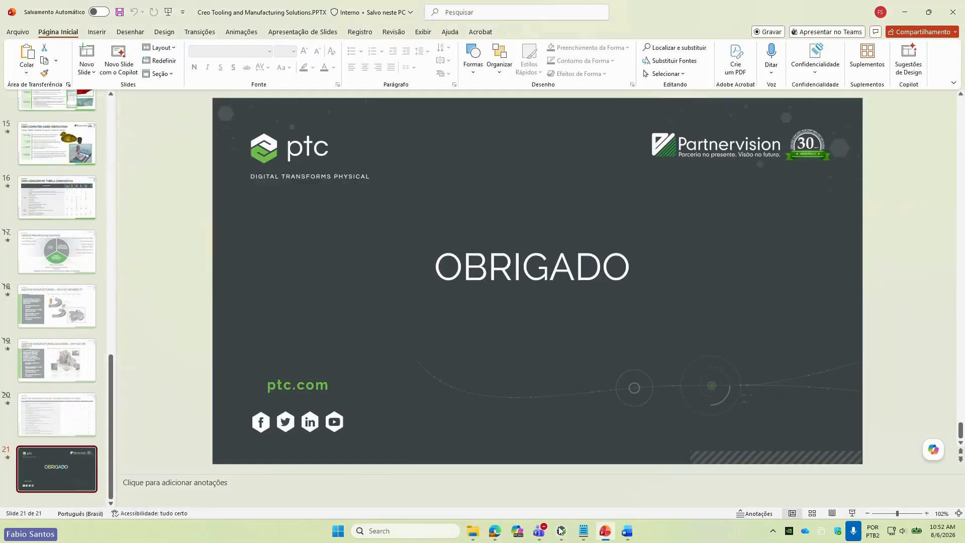
- Switch to Creo Parametric and set the working directory to the nested Creo3 Mfg folder inside CAM\Creo3 Mfg
{"action": "mouse_move", "coordinate": [563, 536]}
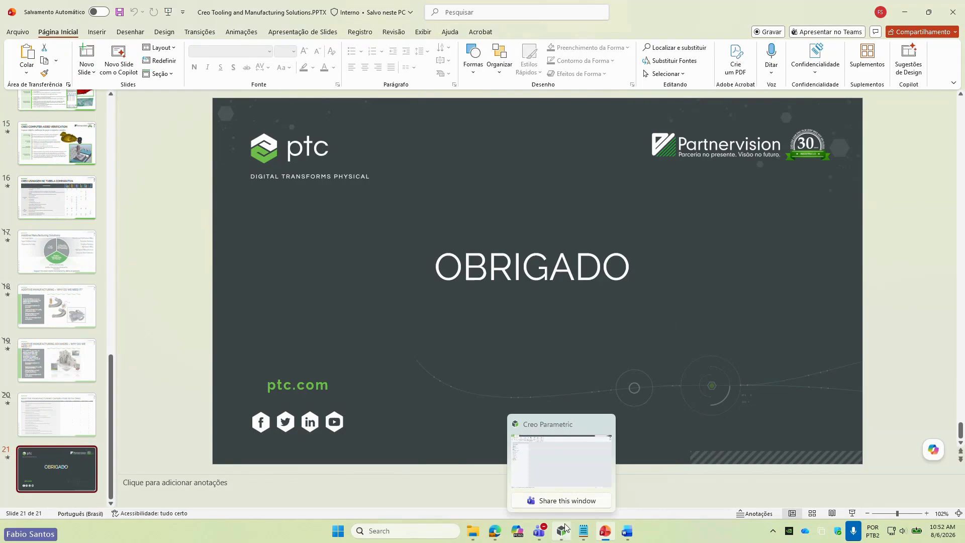
{"action": "left_click", "coordinate": [556, 463]}
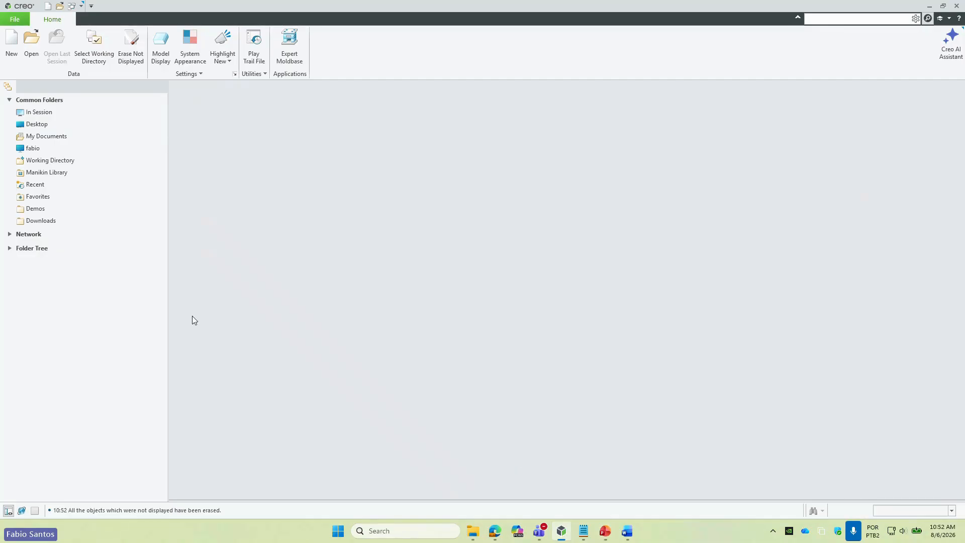
{"action": "left_click", "coordinate": [93, 48]}
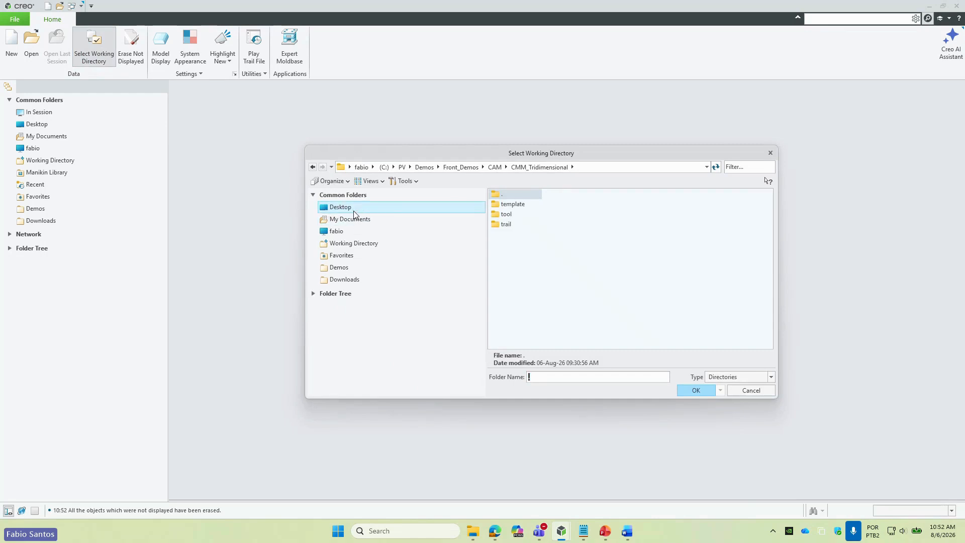
{"action": "left_click", "coordinate": [494, 167]}
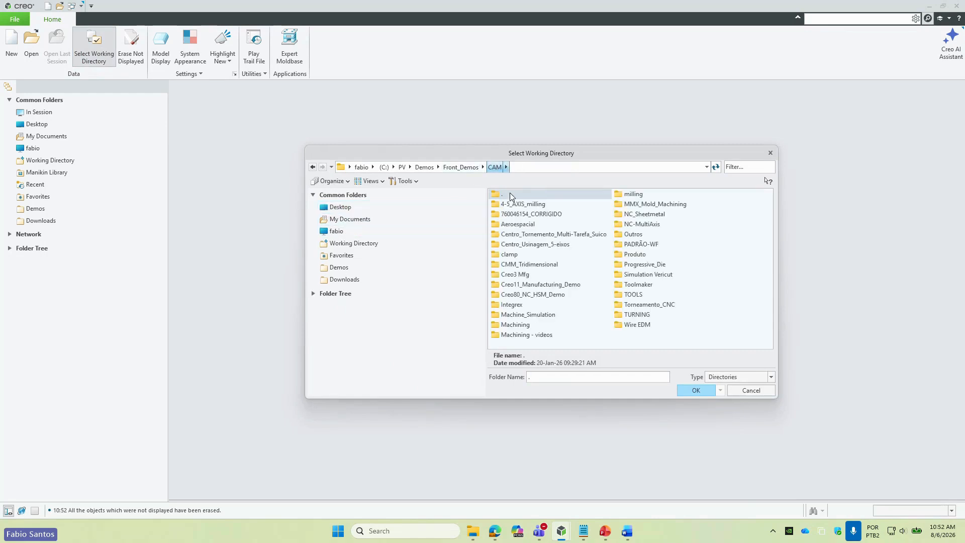
{"action": "double_click", "coordinate": [515, 274]}
{"action": "double_click", "coordinate": [506, 205]}
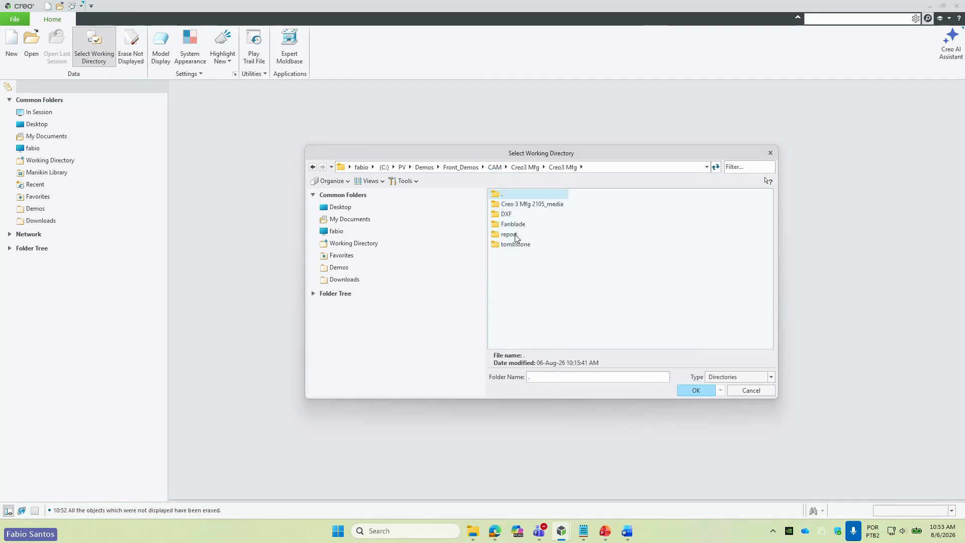
{"action": "key", "text": "Return"}
- Open the manufacturing assembly makino_a88_5mill.asm, filtering by the Manufacturing file type and keeping the existing custom parameter definitions
{"action": "left_click", "coordinate": [31, 41]}
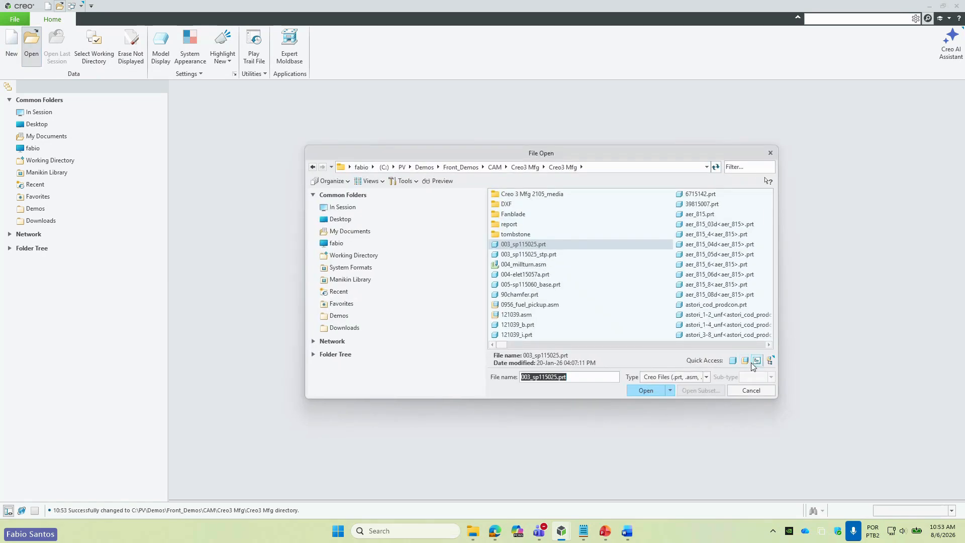
{"action": "left_click", "coordinate": [706, 377]}
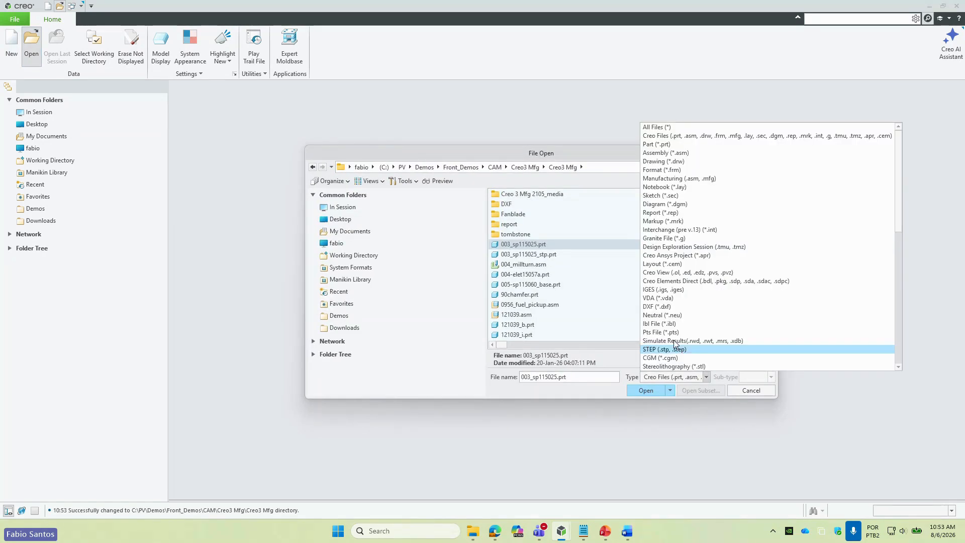
{"action": "left_click", "coordinate": [698, 194]}
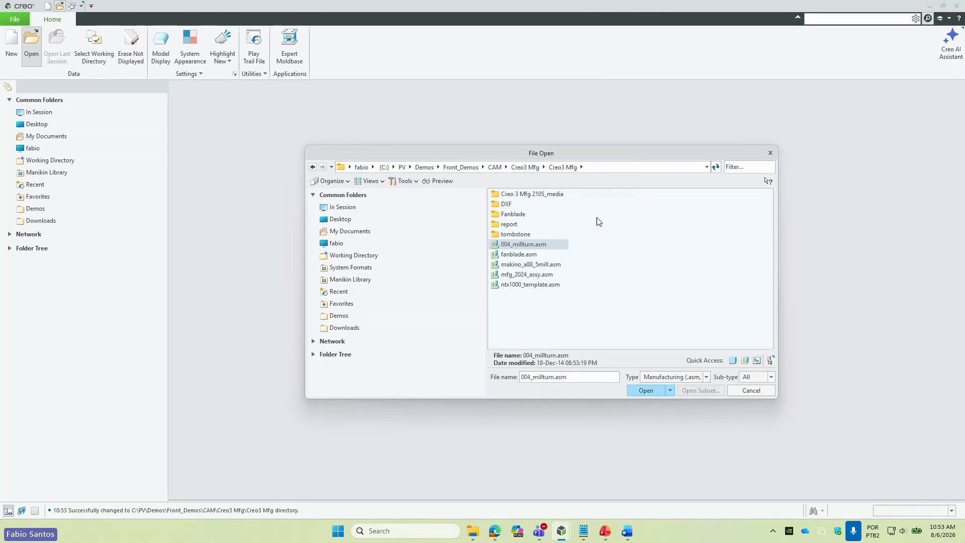
{"action": "double_click", "coordinate": [528, 264]}
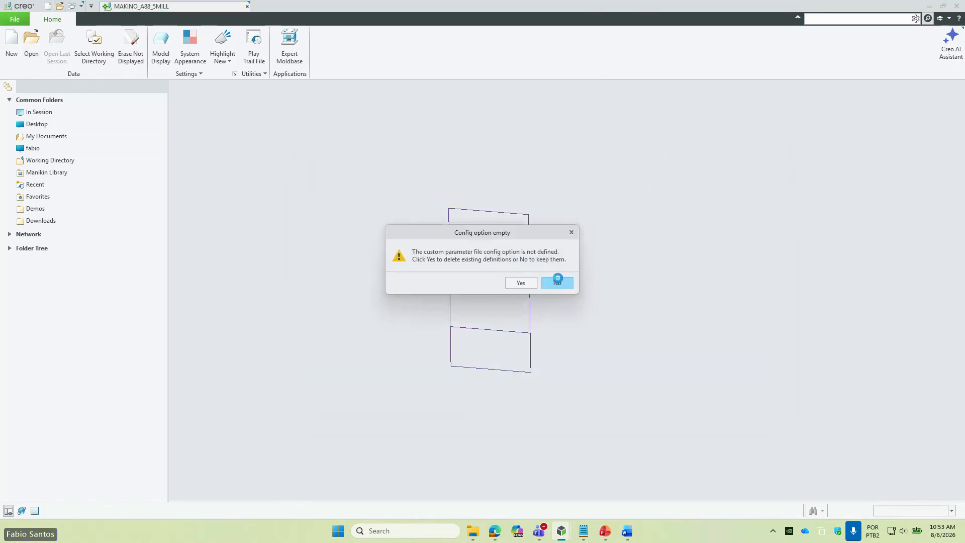
{"action": "left_click", "coordinate": [556, 283]}
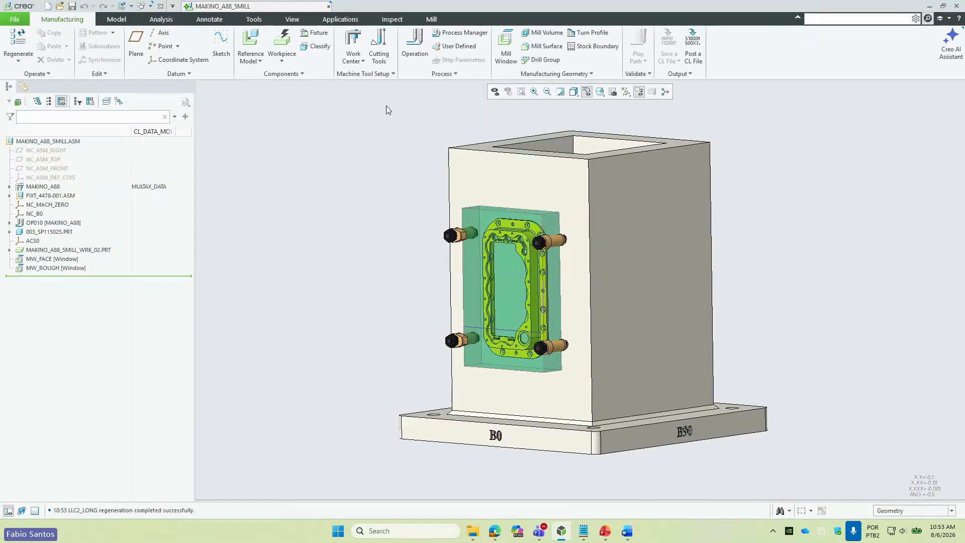
- Apply an XML template to add the FACEAMENTO, DESBASTE_0500 and ACABAMENTO sequences to operation OP010
{"action": "left_click", "coordinate": [436, 75]}
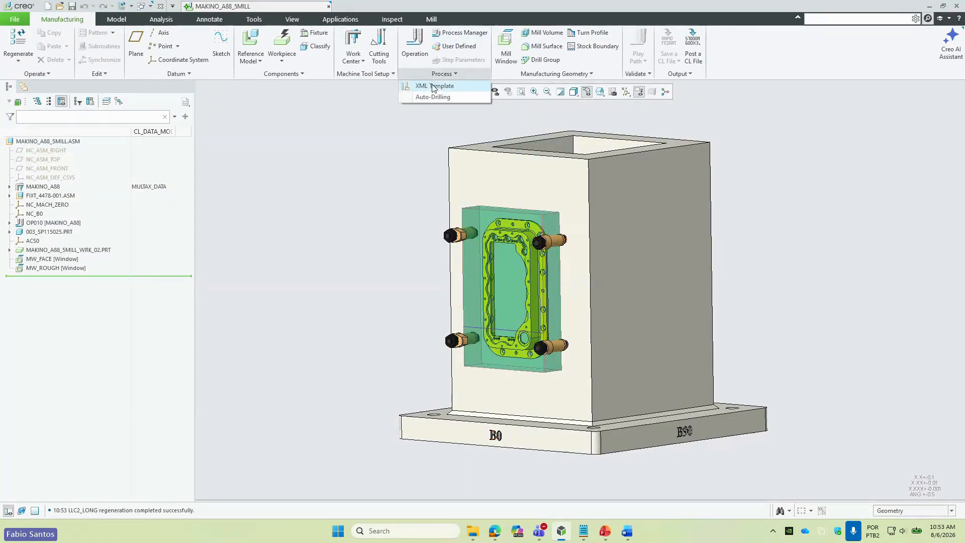
{"action": "left_click", "coordinate": [432, 86]}
{"action": "double_click", "coordinate": [615, 205]}
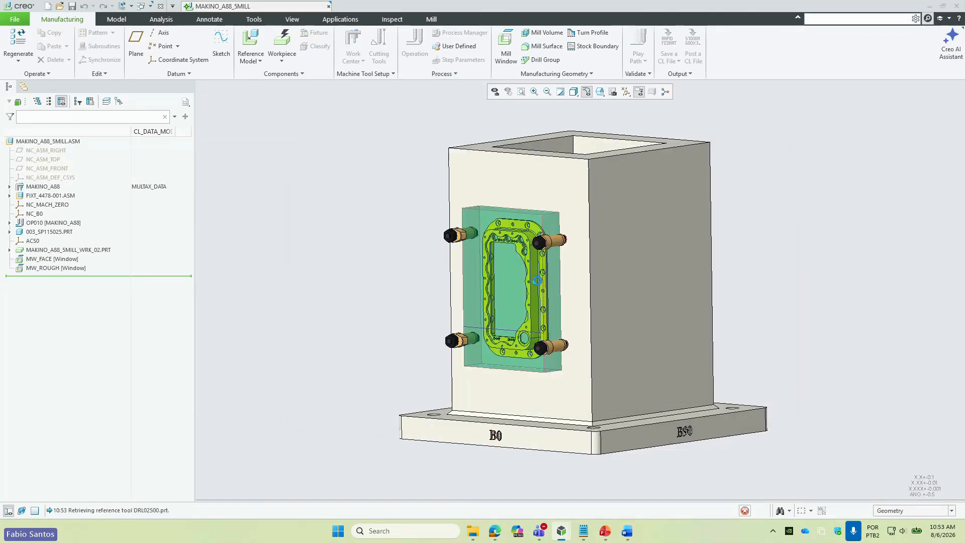
- Open the play path for operation OP010 and review its CL data and file saving options
{"action": "left_click", "coordinate": [40, 223]}
{"action": "left_click", "coordinate": [55, 206]}
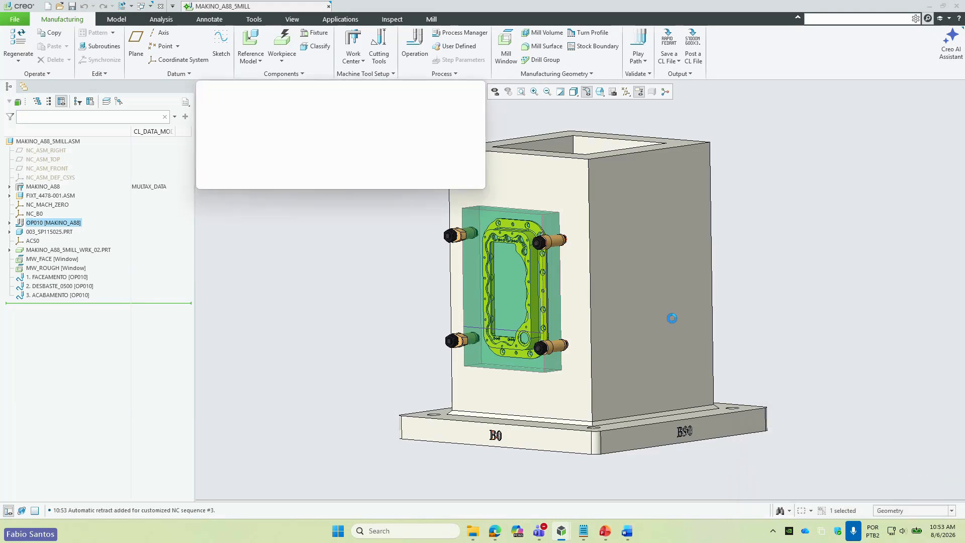
{"action": "left_click", "coordinate": [782, 202]}
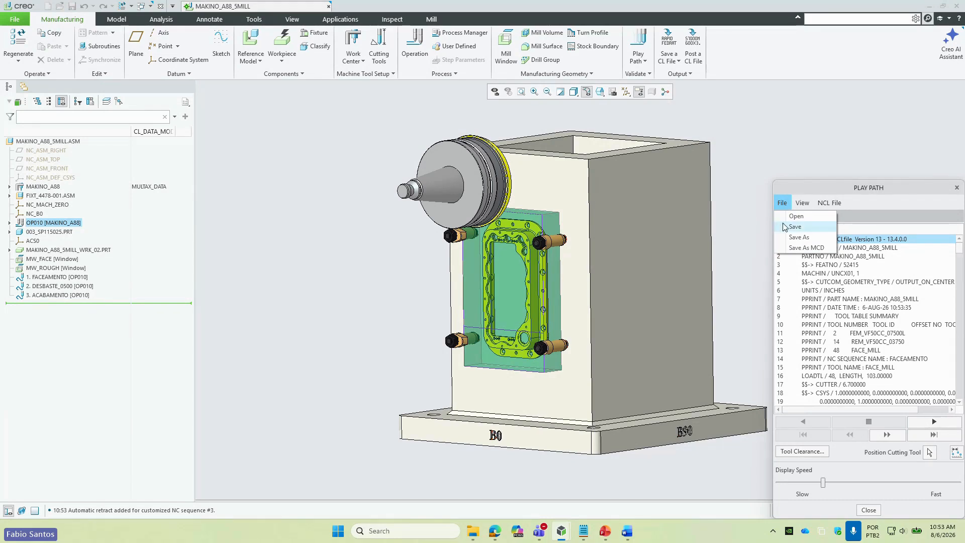
{"action": "left_click", "coordinate": [856, 215]}
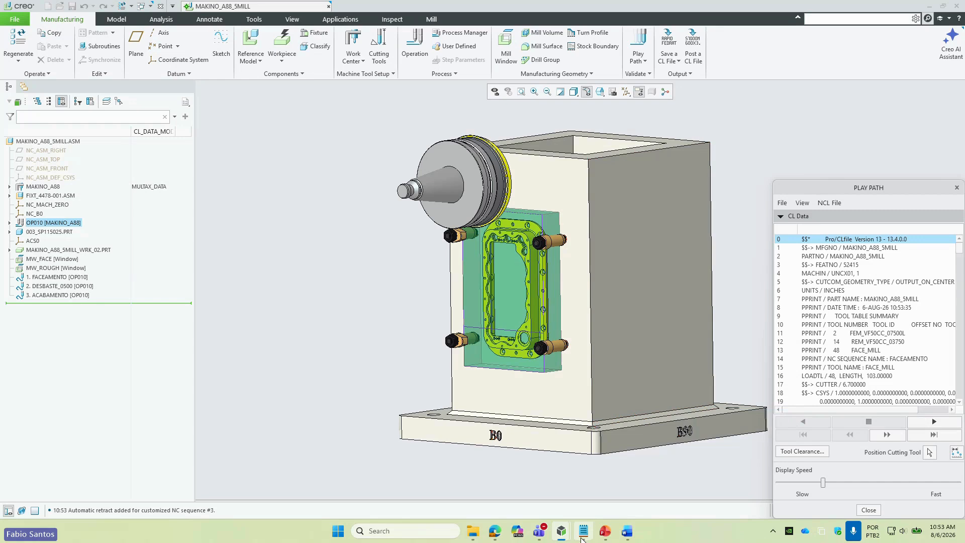
- Switch to the aTubeCatcher folder in File Explorer and play the MANUSpost developer CNC post processor video full screen
{"action": "mouse_move", "coordinate": [574, 538]}
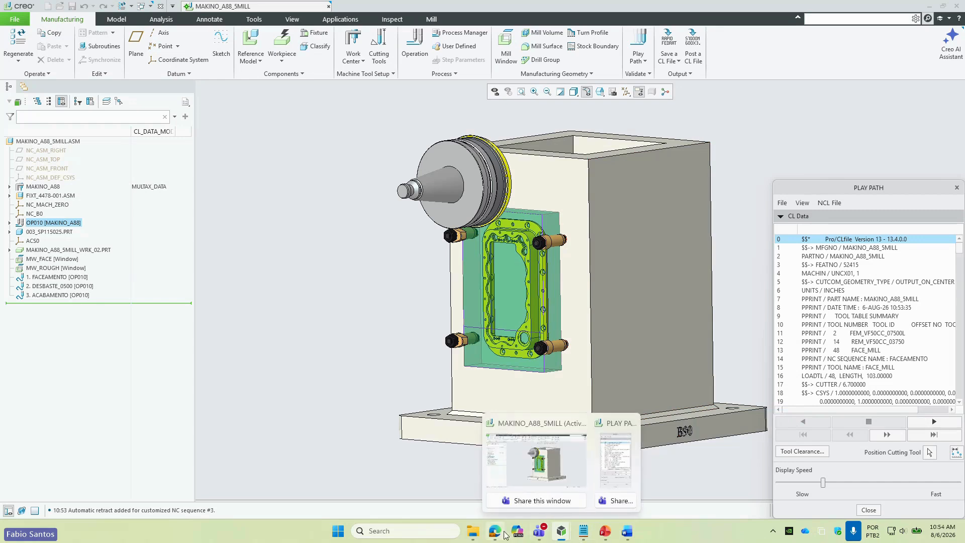
{"action": "mouse_move", "coordinate": [500, 531]}
{"action": "mouse_move", "coordinate": [617, 539]}
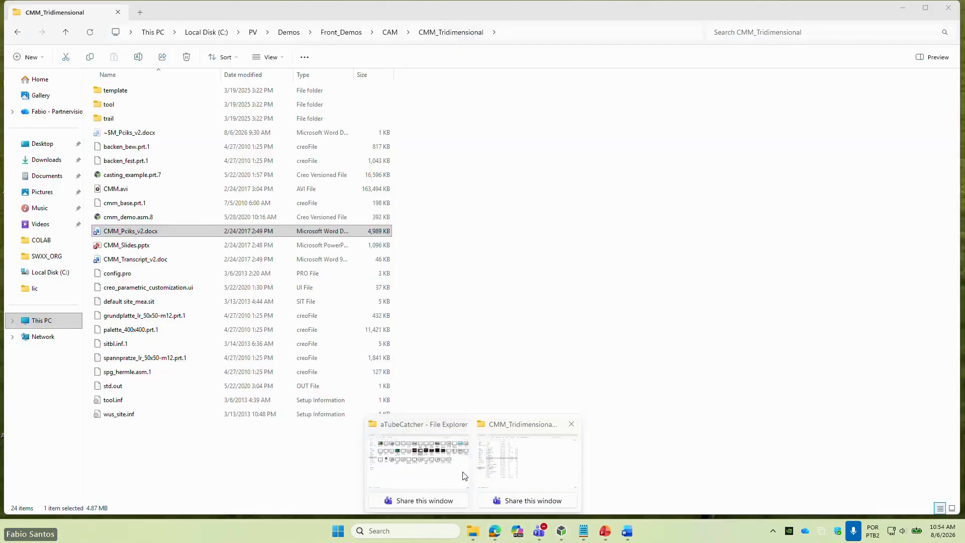
{"action": "left_click", "coordinate": [440, 452]}
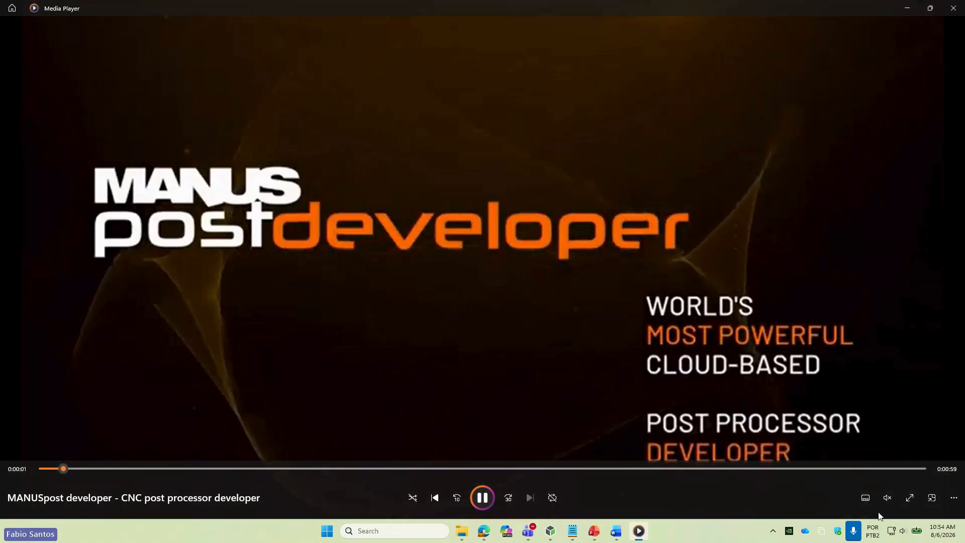
{"action": "left_click", "coordinate": [909, 498]}
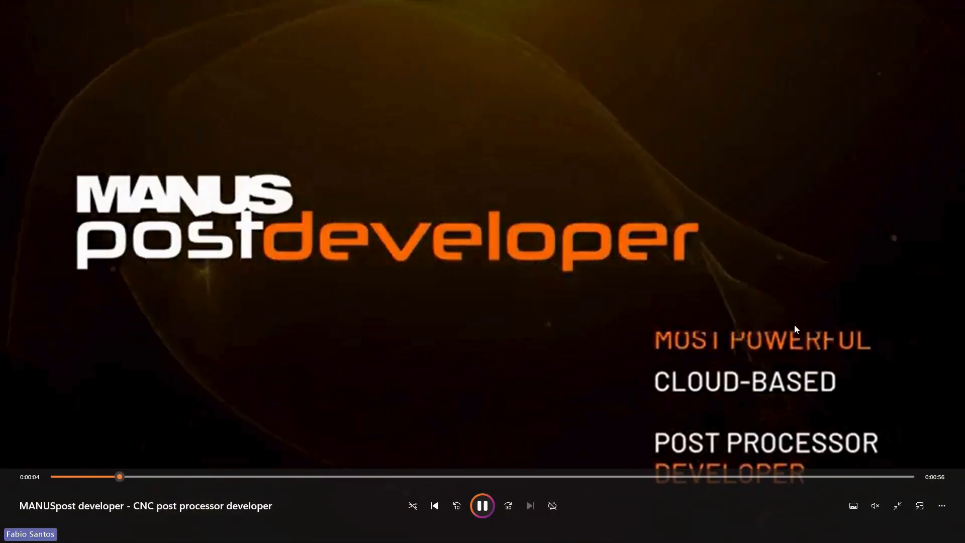
- Pause and resume the MANUSpost developer video, watch it to the end, leave full screen and close the player
{"action": "key", "text": "space"}
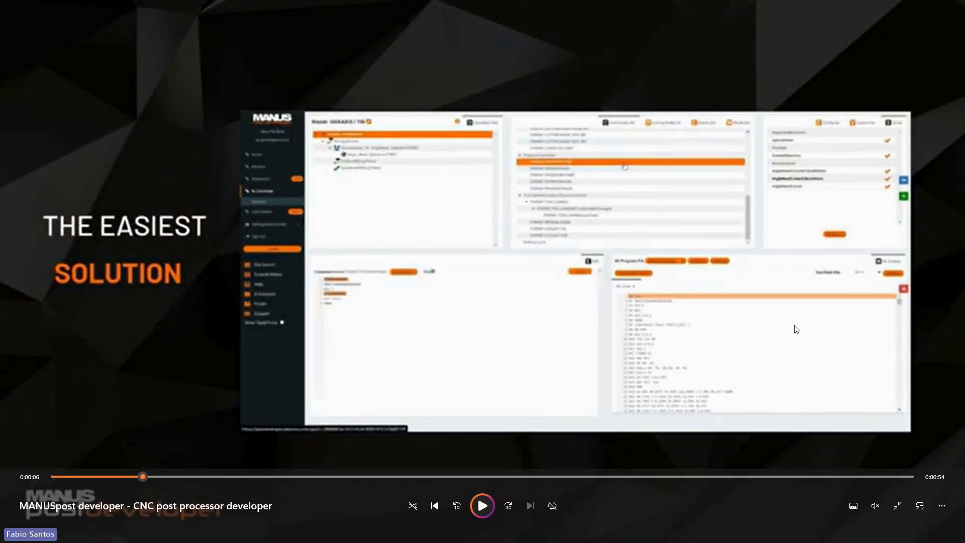
{"action": "key", "text": "space"}
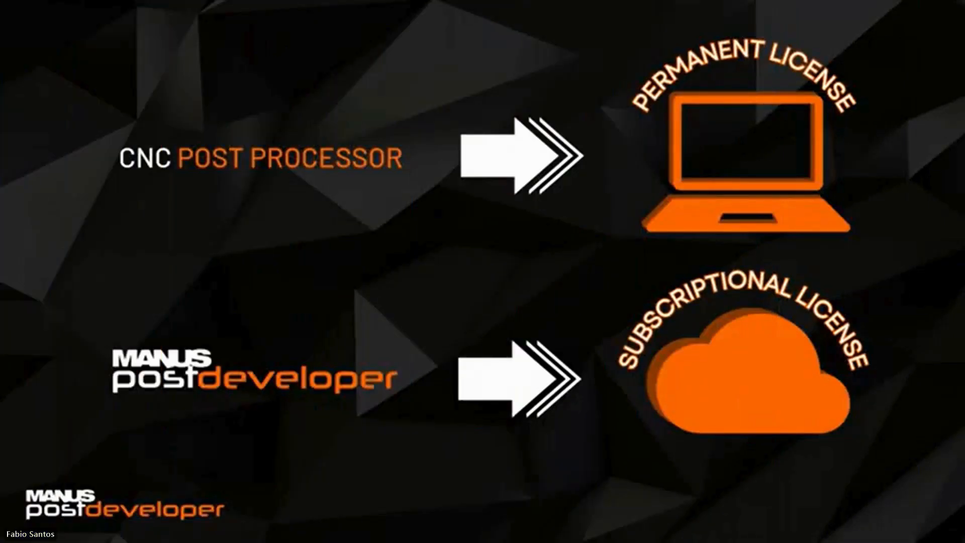
{"action": "mouse_move", "coordinate": [842, 240]}
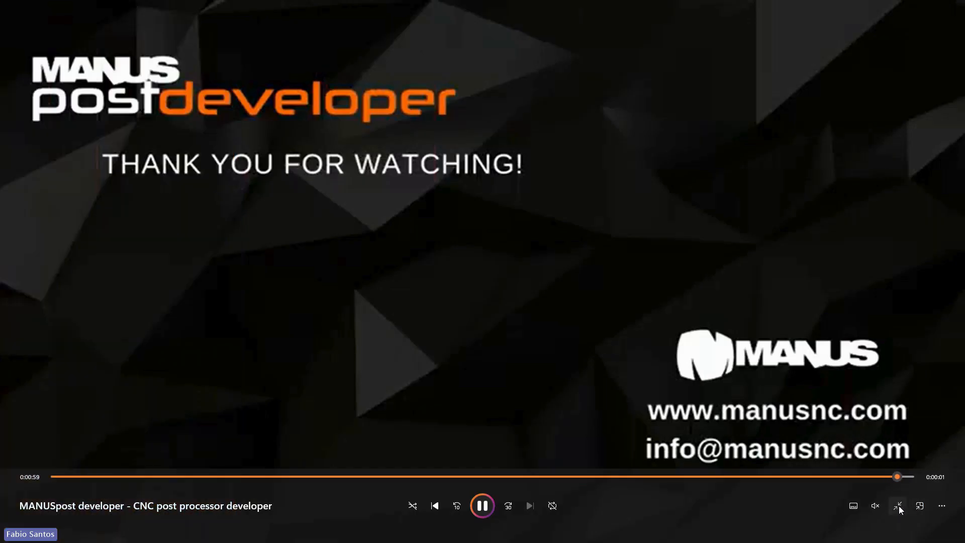
{"action": "left_click", "coordinate": [898, 506]}
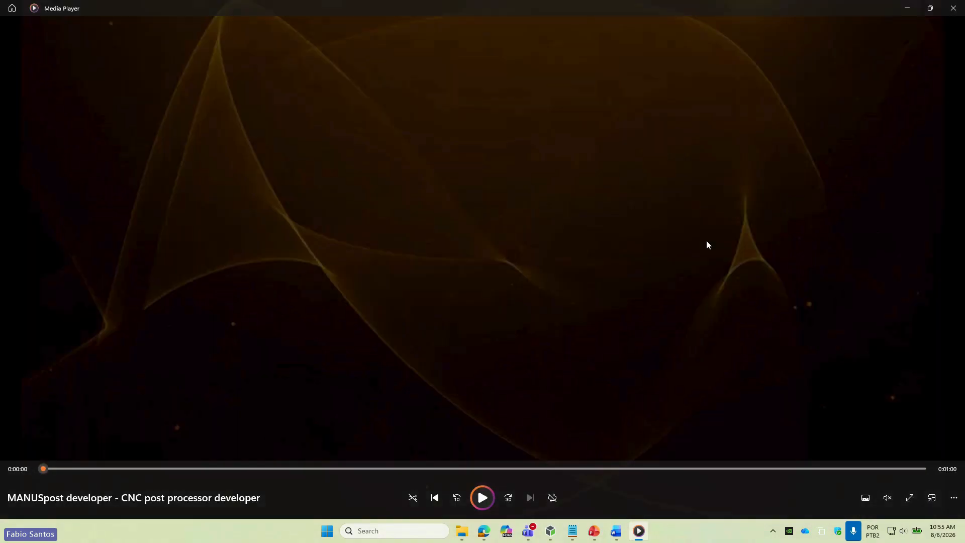
{"action": "left_click", "coordinate": [953, 8]}
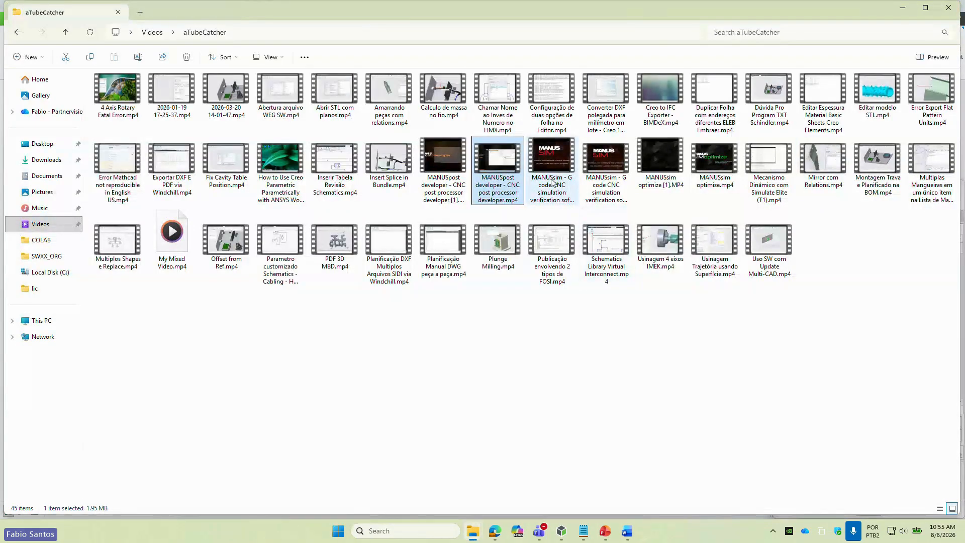
- Play the MANUSsim G code CNC simulation verification video full screen and skip ahead in it
{"action": "double_click", "coordinate": [551, 174]}
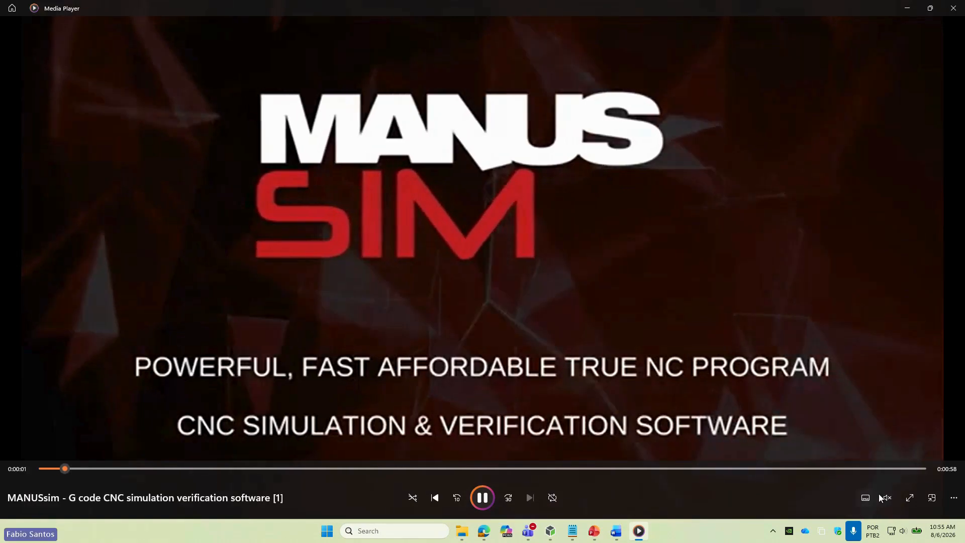
{"action": "left_click", "coordinate": [909, 498]}
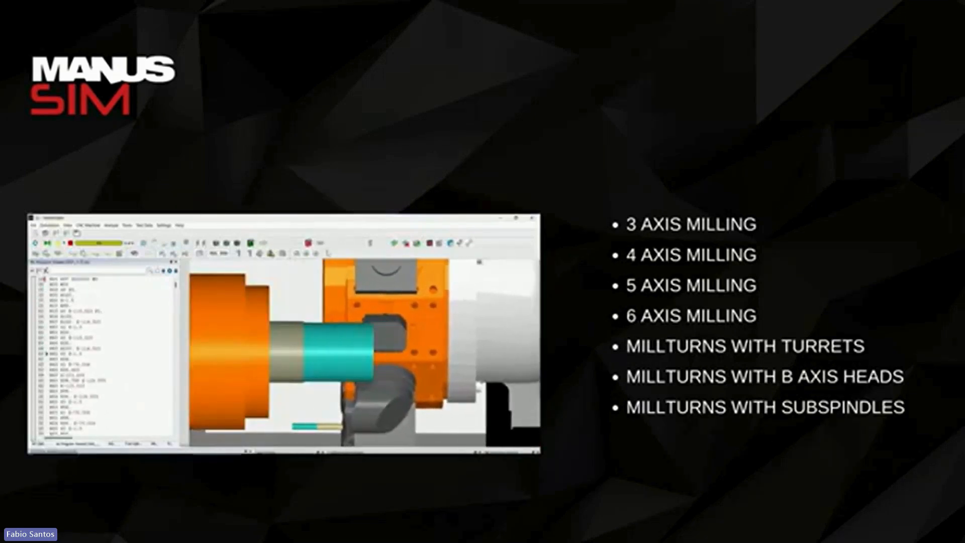
{"action": "key", "text": "Right"}
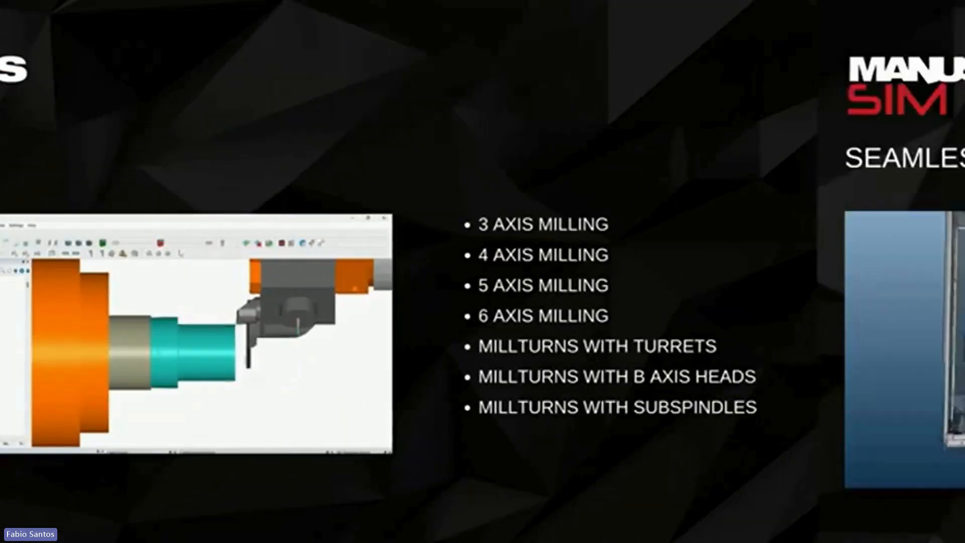